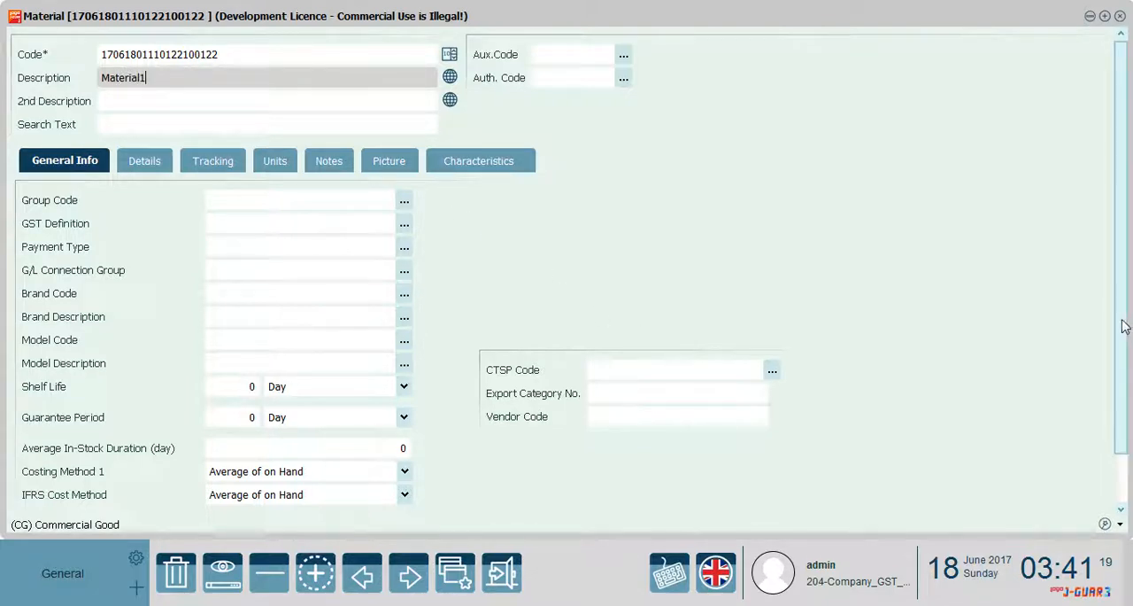
Choose Average of on Hand for both Costing Method 1 and IFRS Cost Method, then save the Material1 record
scroll(1122, 373, "down", 2)
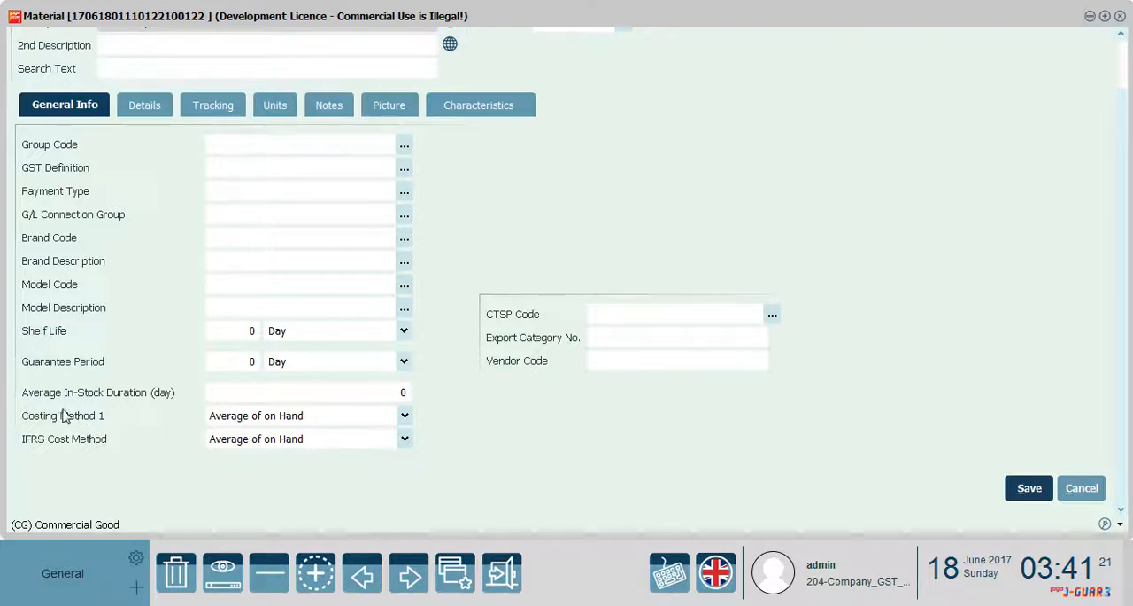
left_click(404, 416)
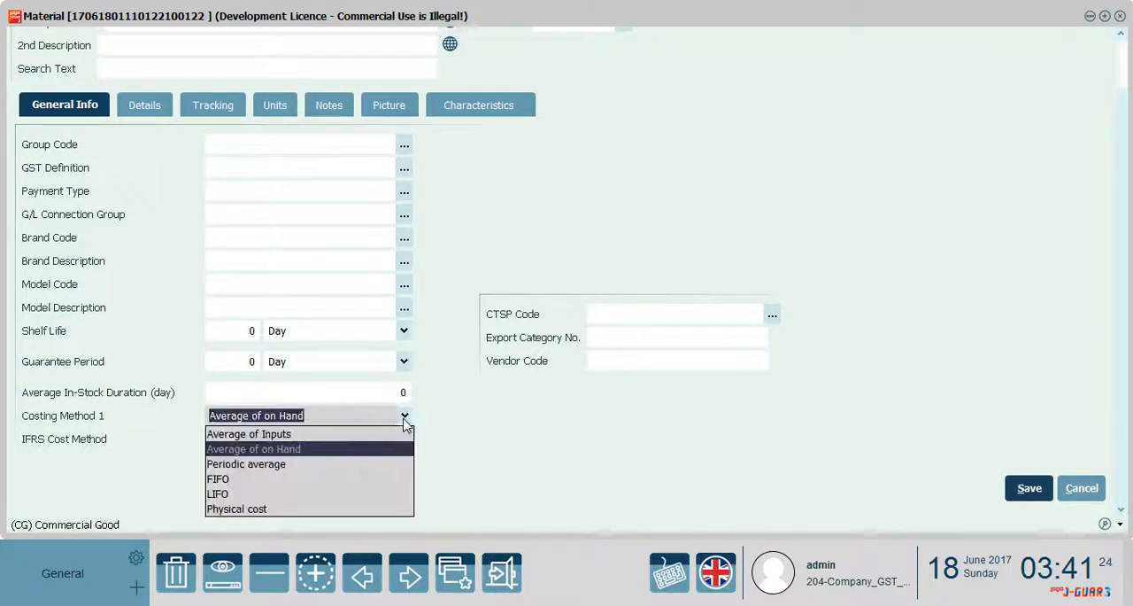
left_click(278, 449)
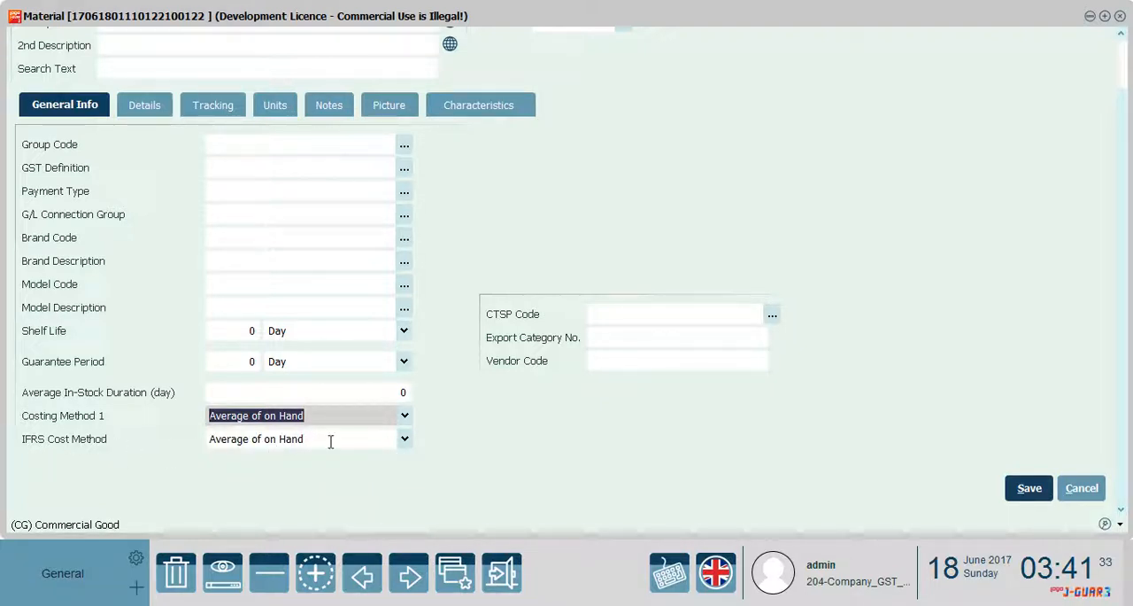
left_click(405, 443)
left_click(321, 473)
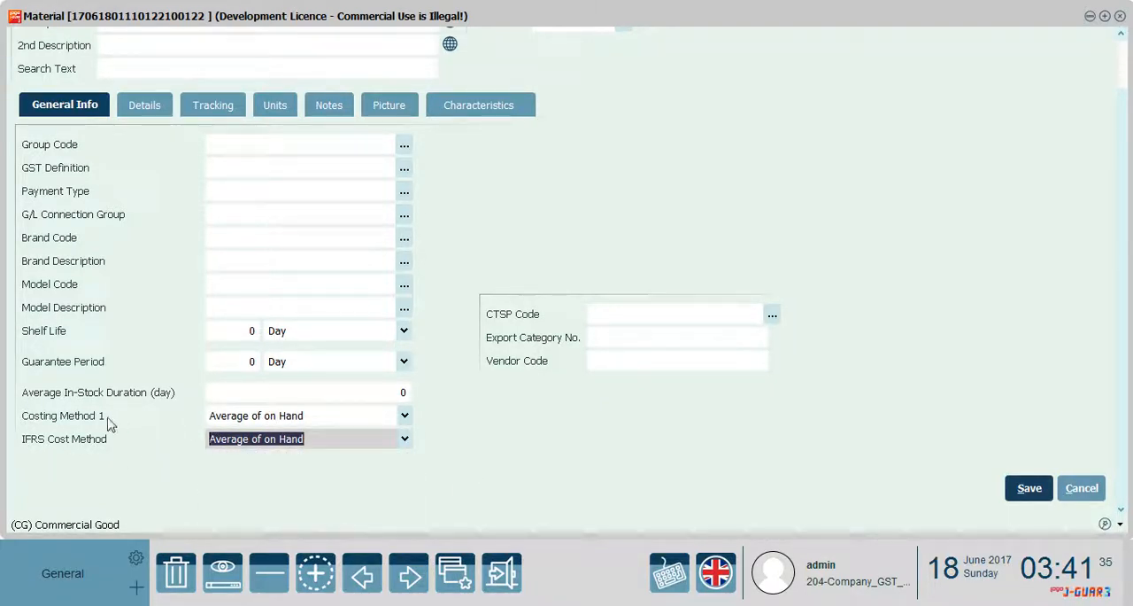
left_click(385, 414)
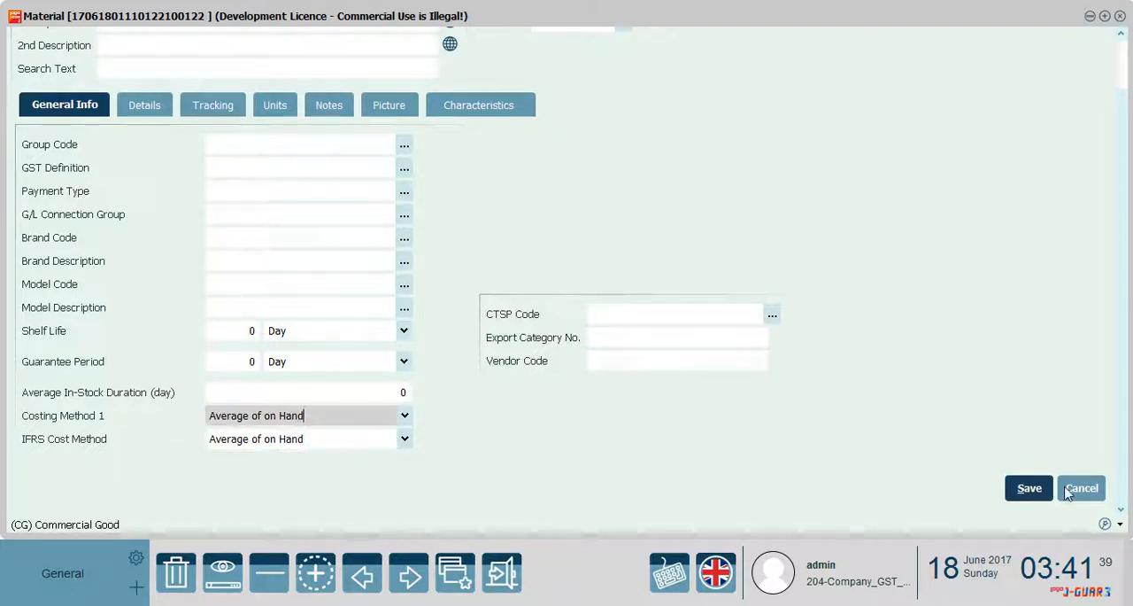
left_click(1008, 488)
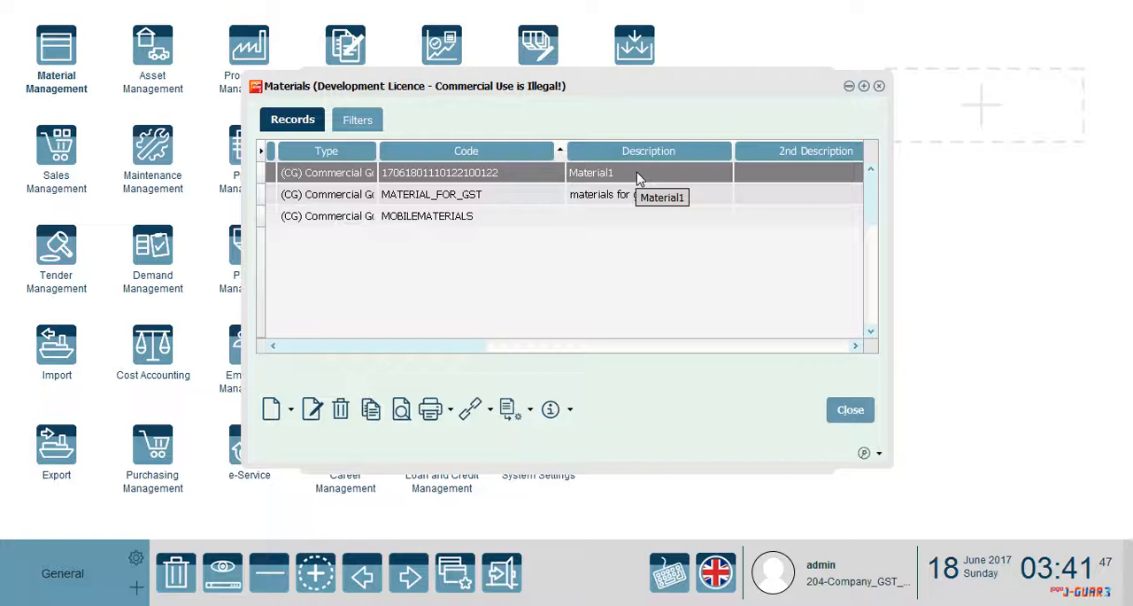
left_click(848, 410)
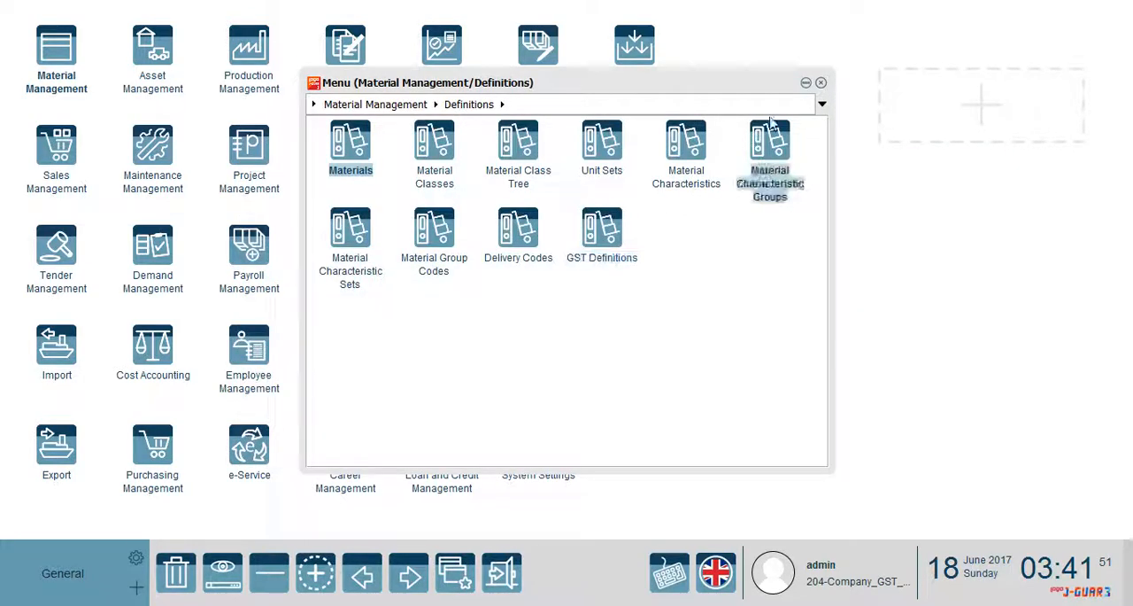
left_click(821, 83)
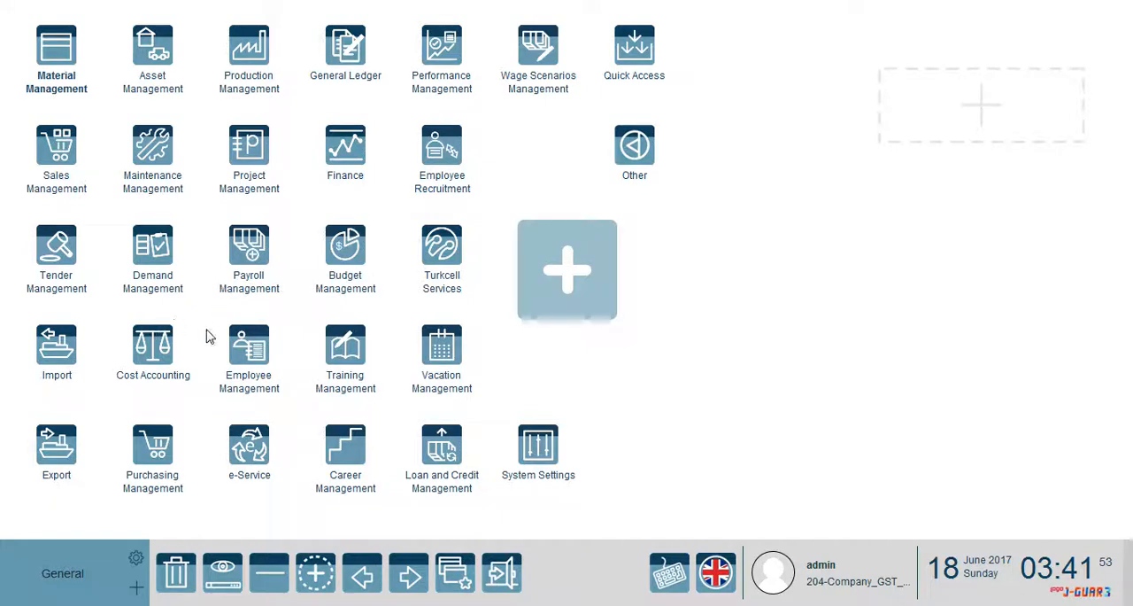
Open the Suppliers definitions in Purchasing Management and create a new supplier record in a maximized window
left_click(174, 456)
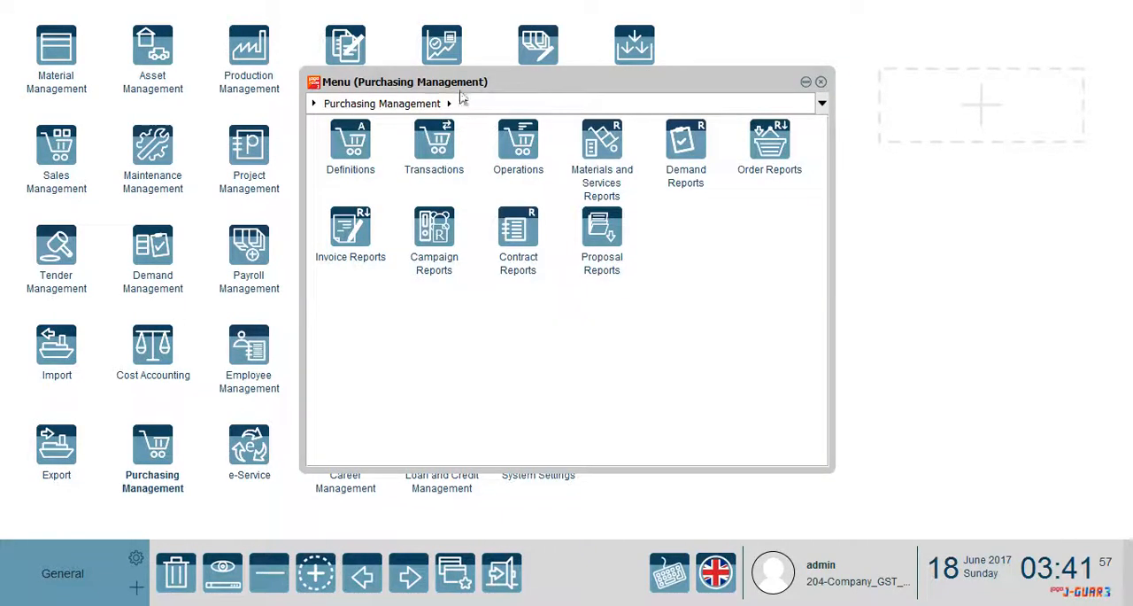
left_click(354, 149)
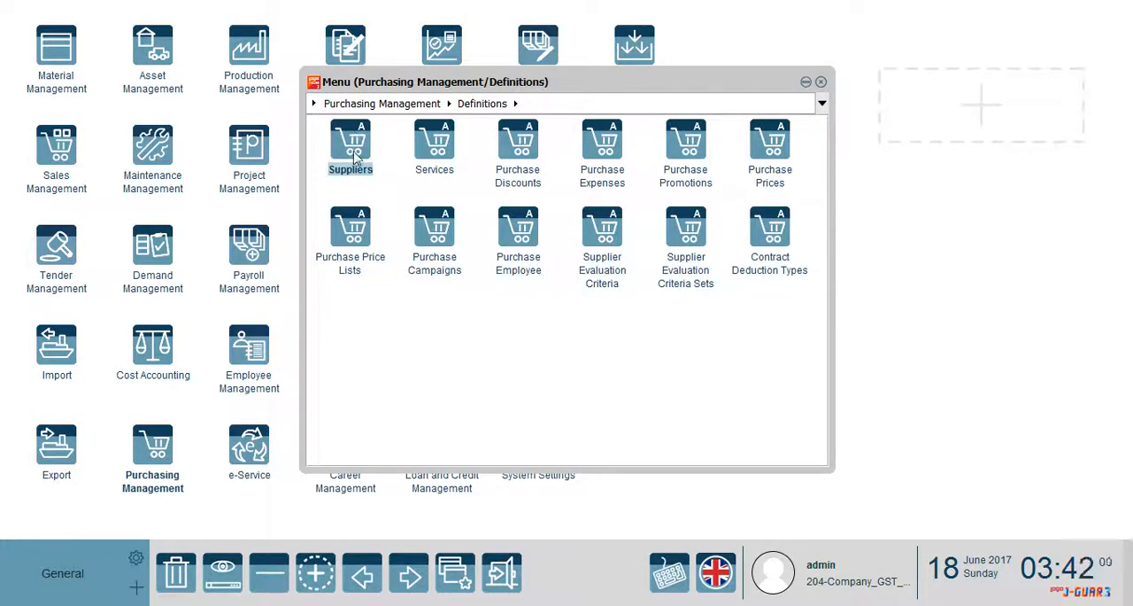
left_click(355, 146)
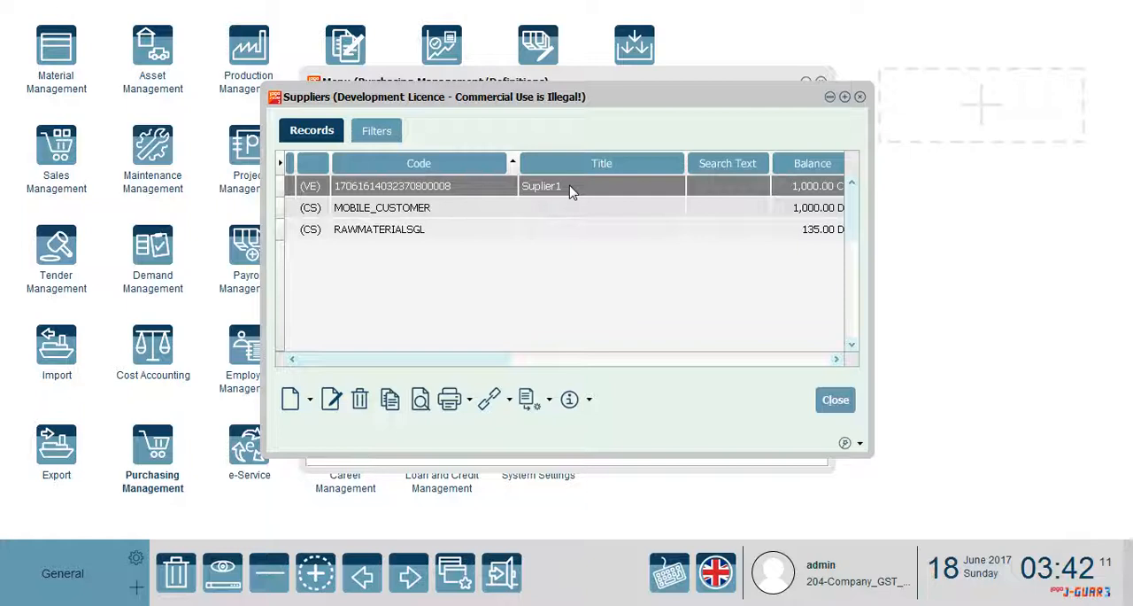
left_click(311, 400)
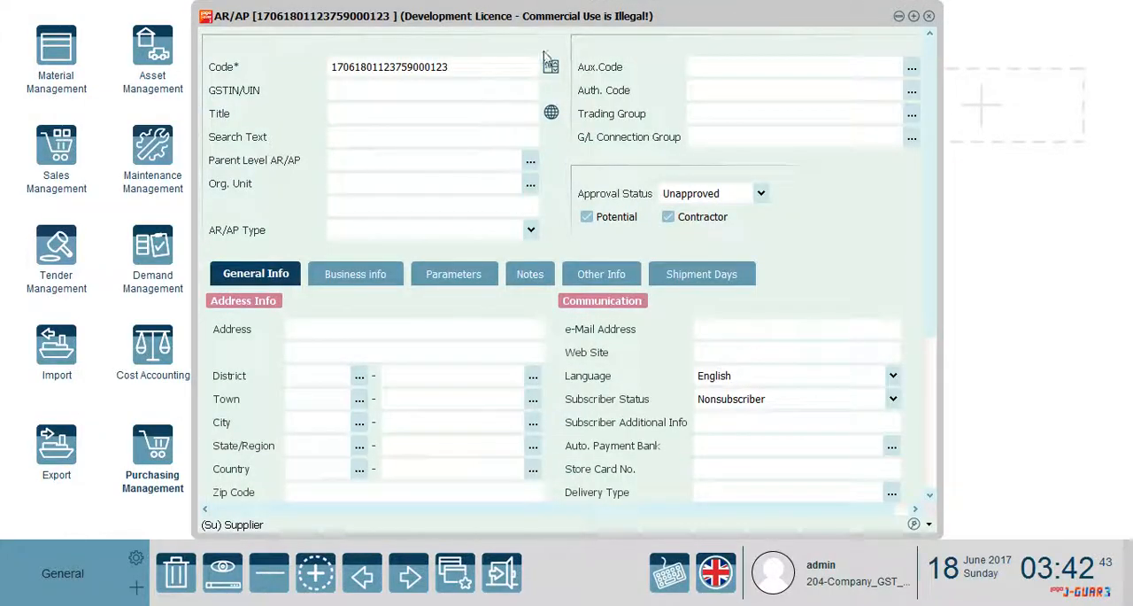
double_click(560, 20)
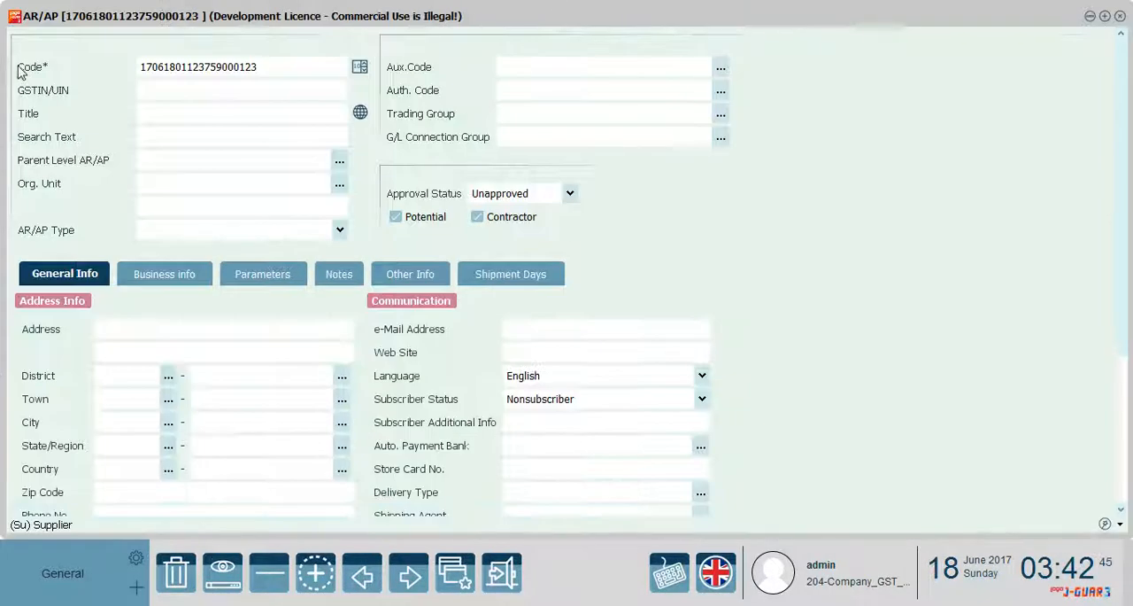
Enter Supplier_New as the title of the new supplier
left_click(196, 114)
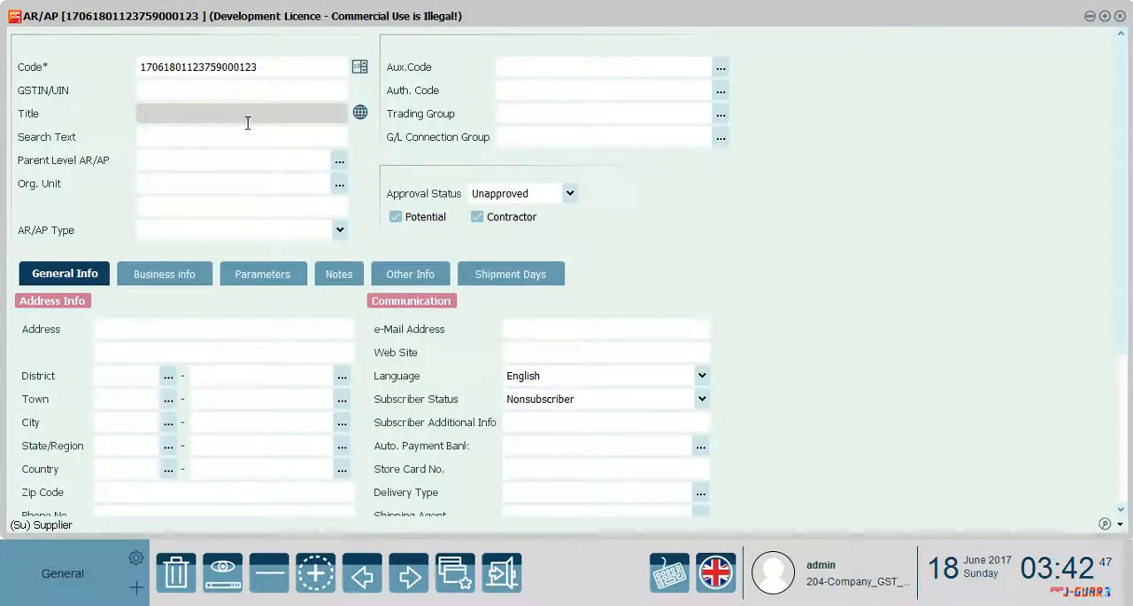
type("Supplier_New")
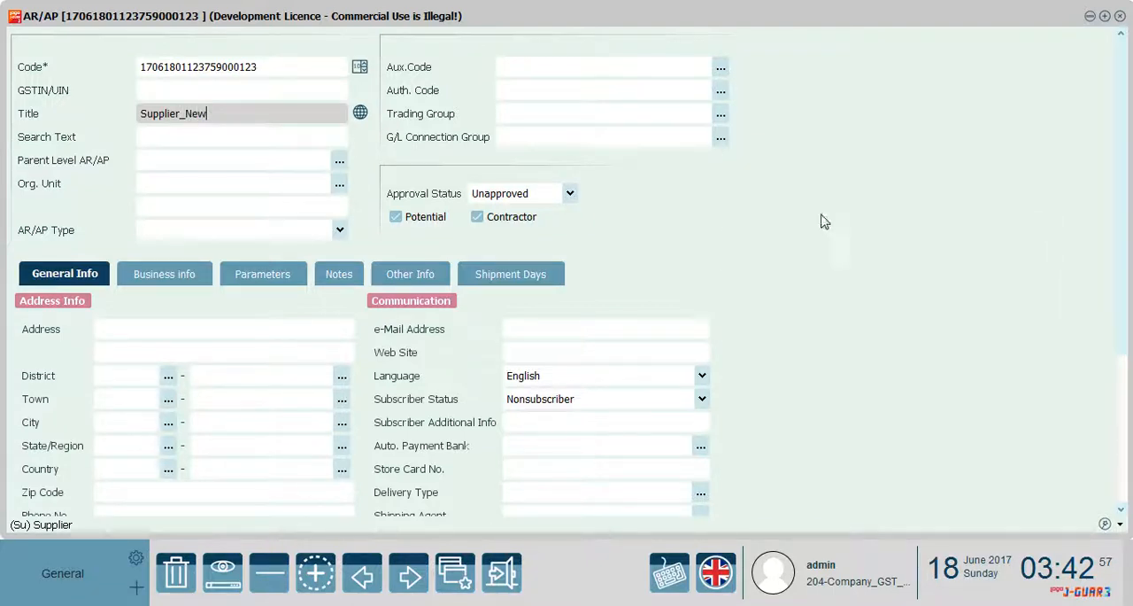
Assign organizational unit 01 (Center) to the new supplier and save the record
scroll(486, 115, "down", 3)
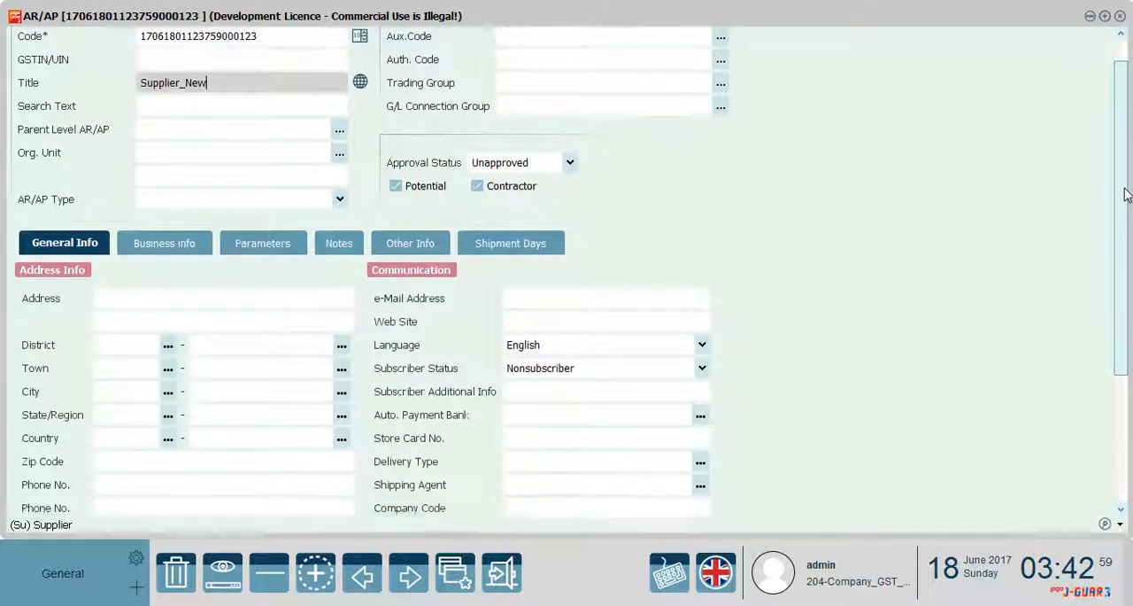
left_click(340, 134)
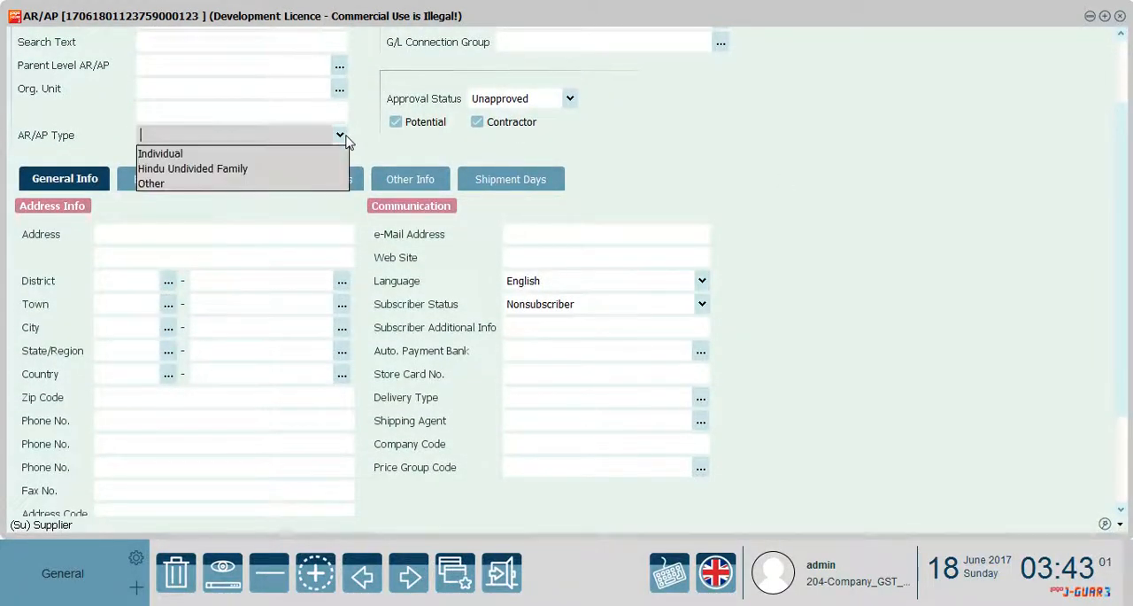
left_click(372, 150)
left_click(340, 90)
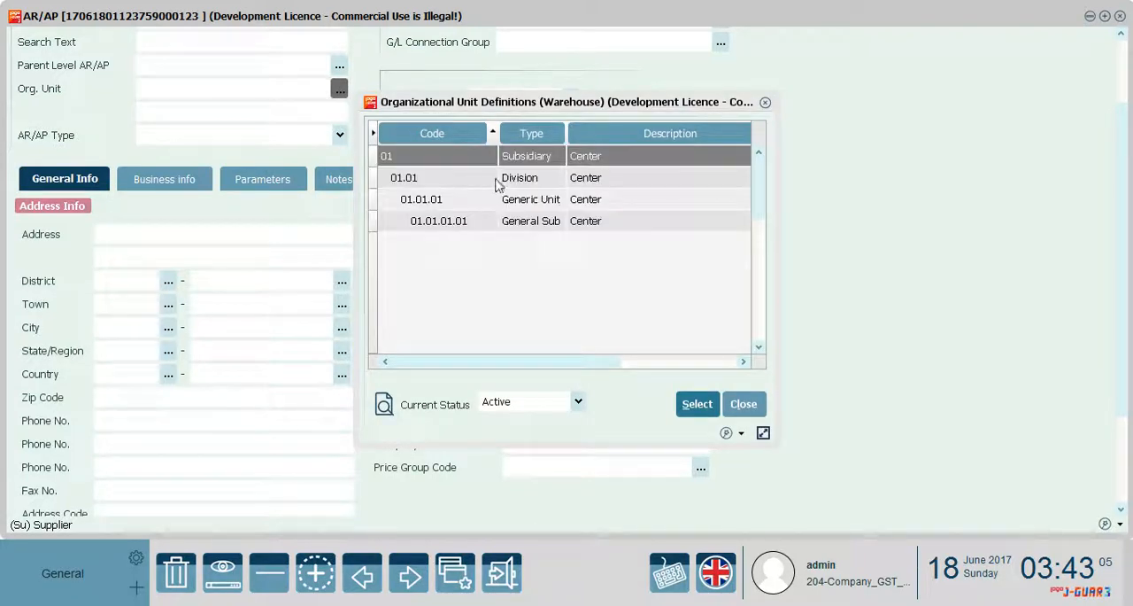
left_click(509, 162)
double_click(509, 165)
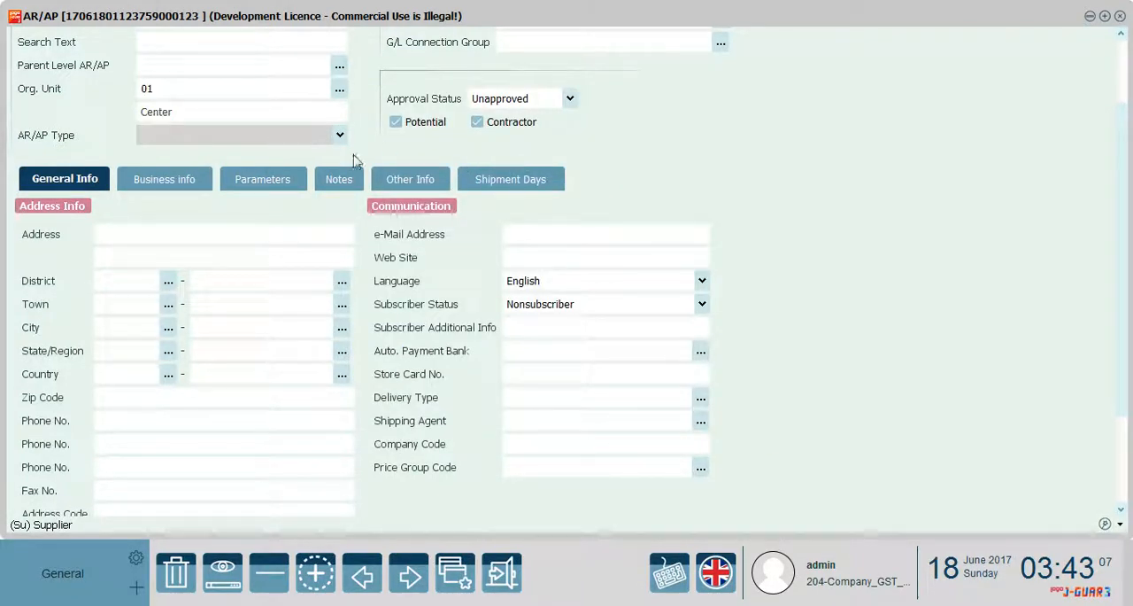
scroll(1125, 275, "down", 3)
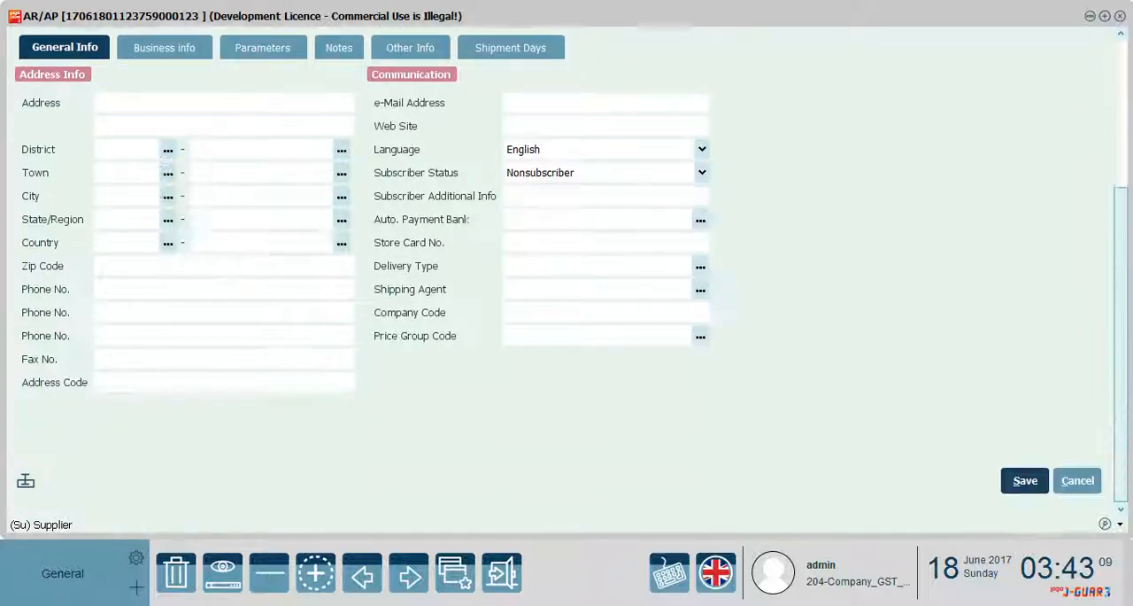
left_click(1027, 484)
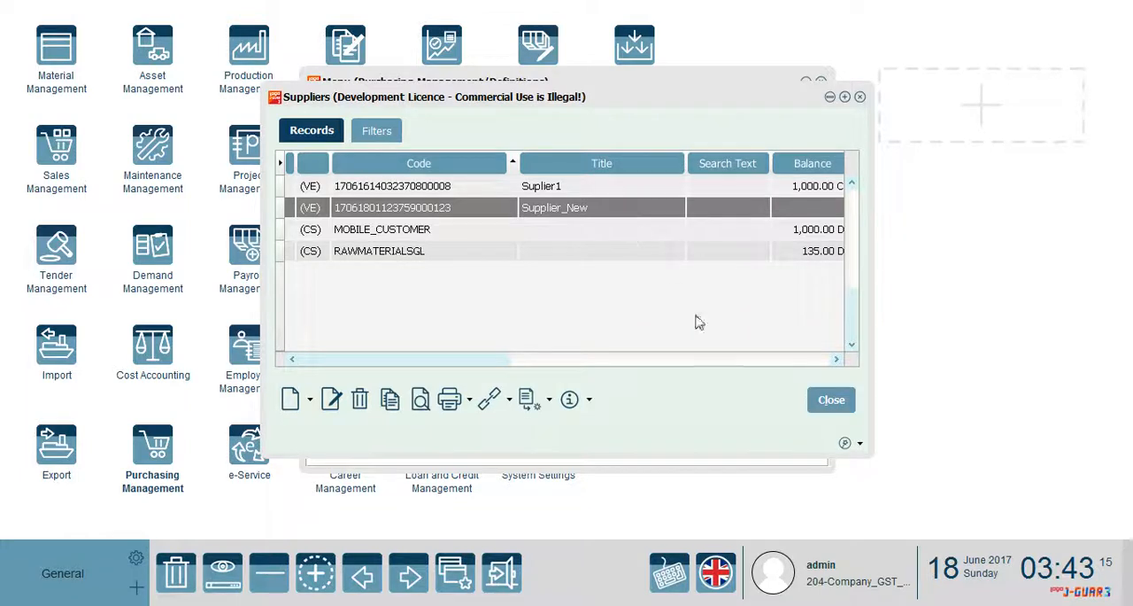
Check the status of the Supplier_New record without changing it, then close the suppliers list
left_click(632, 210)
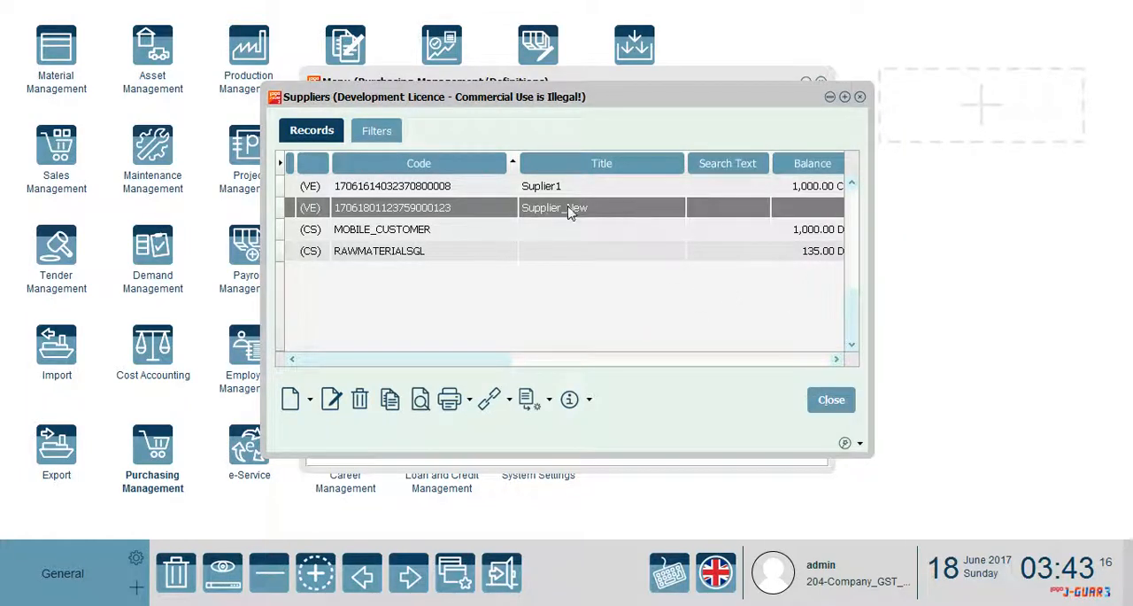
right_click(569, 211)
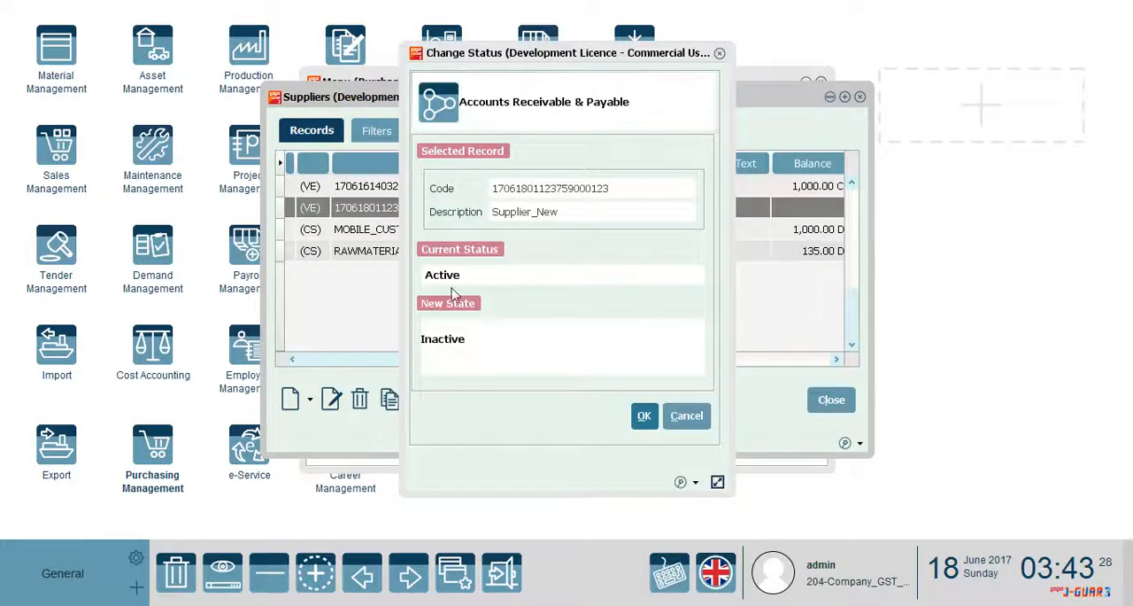
left_click(687, 414)
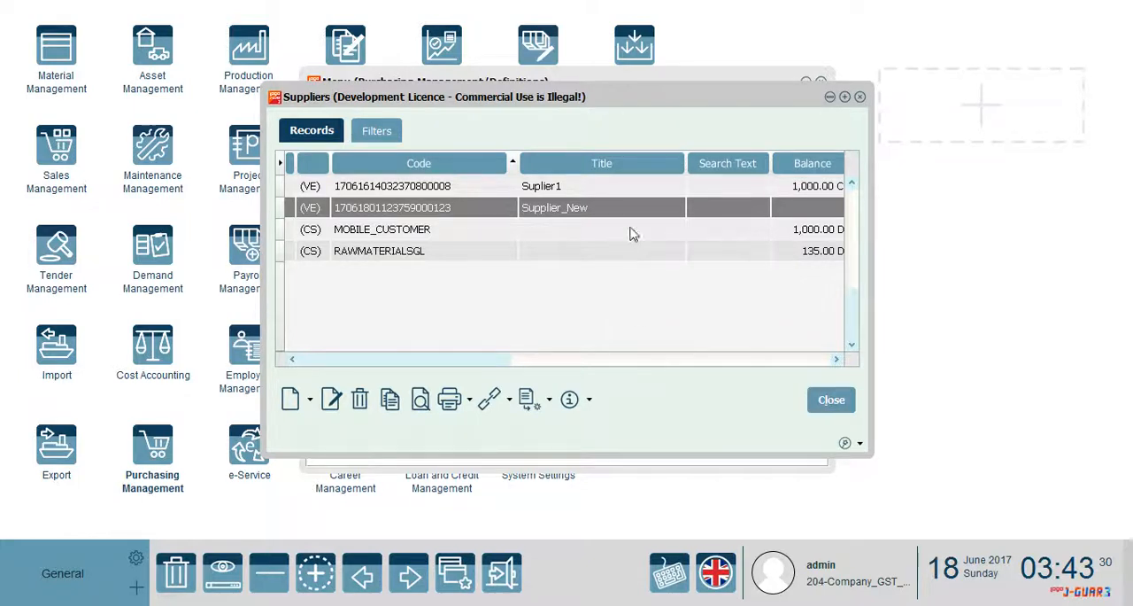
left_click(860, 97)
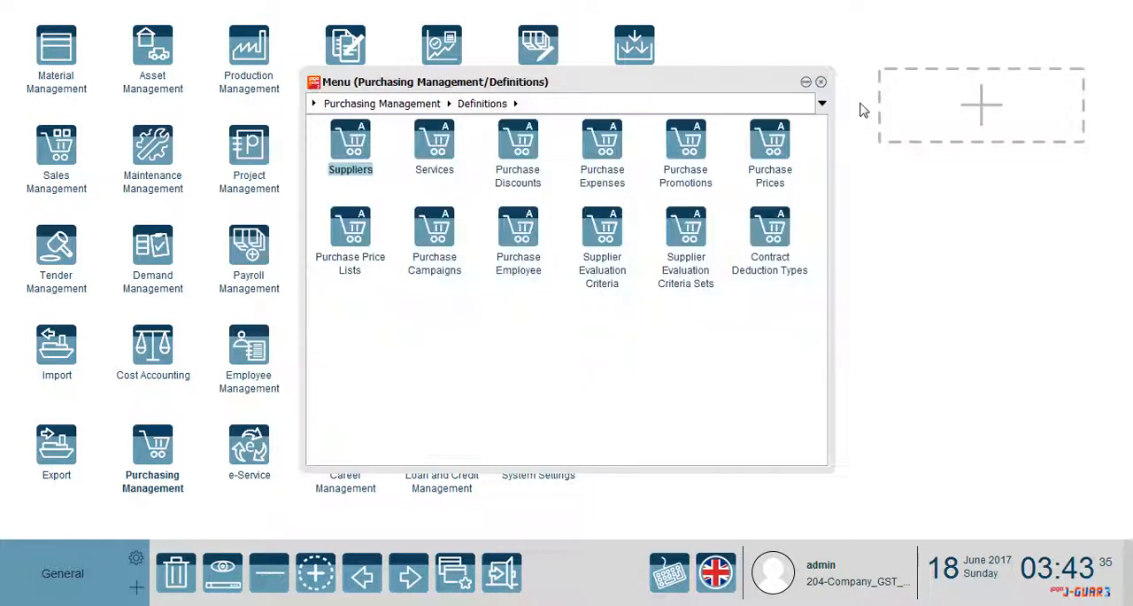
Open Purchase Invoices from the Purchasing Management transactions and create a new document of type Purchase Invoice
left_click(372, 104)
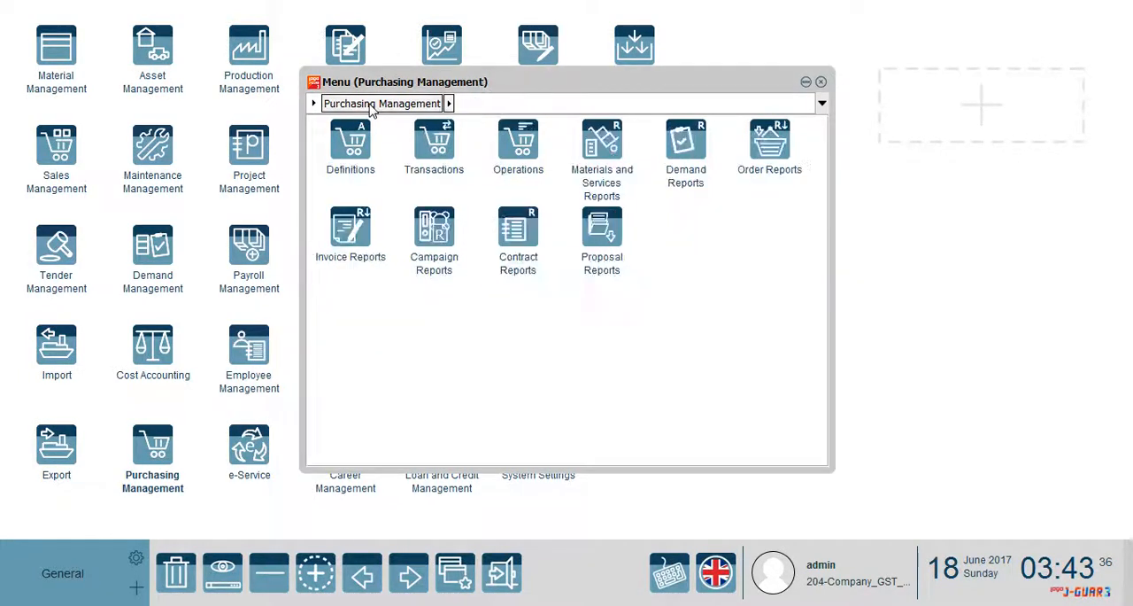
left_click(427, 140)
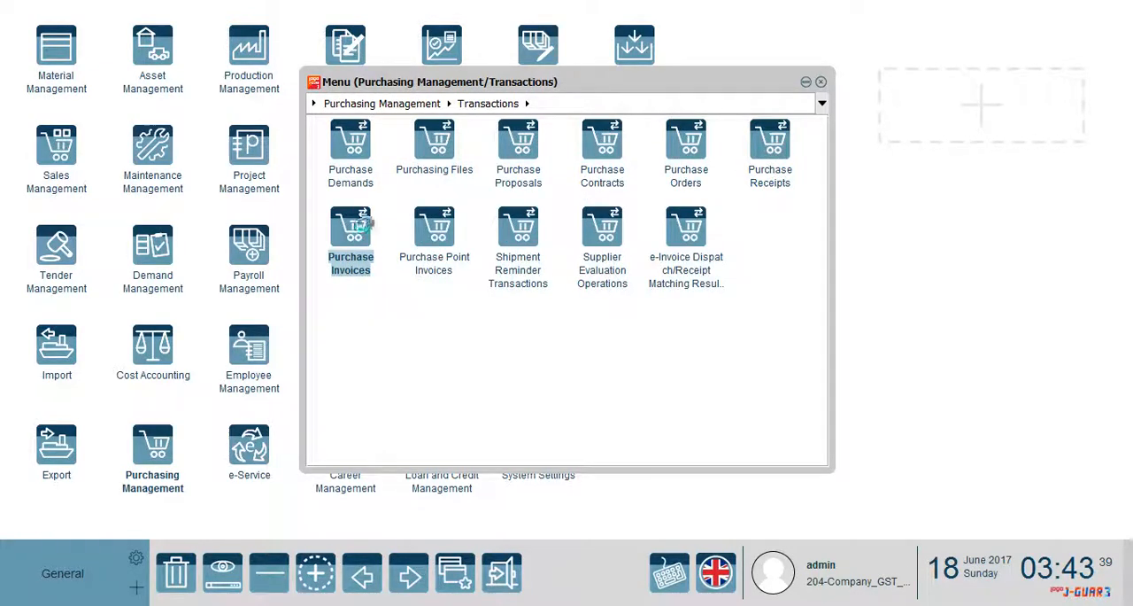
left_click(352, 232)
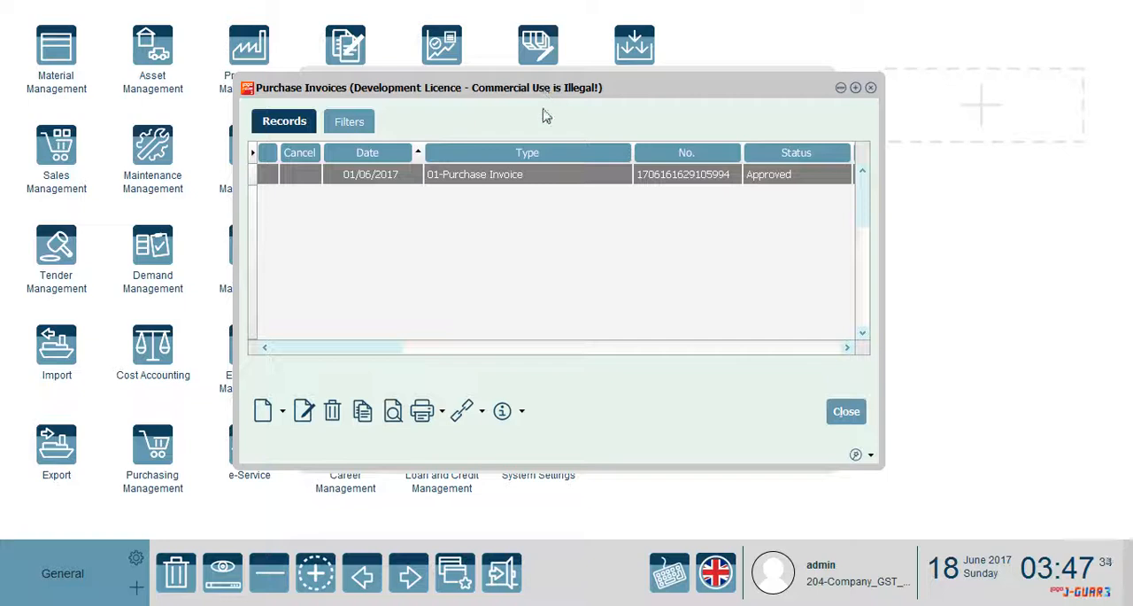
left_click_drag(539, 92, 540, 92)
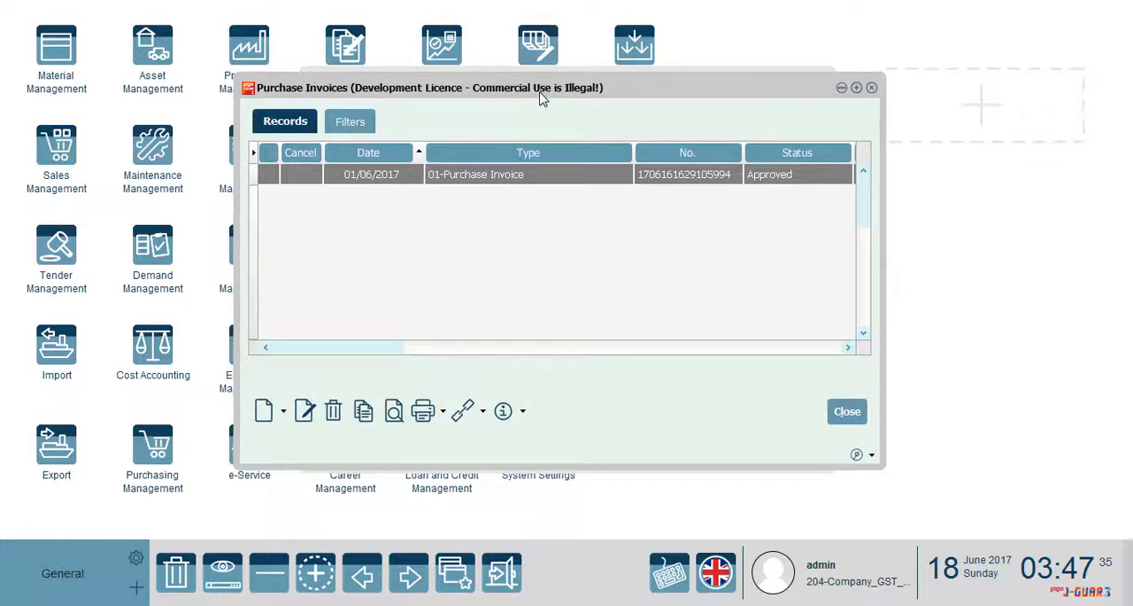
left_click(283, 411)
left_click(281, 431)
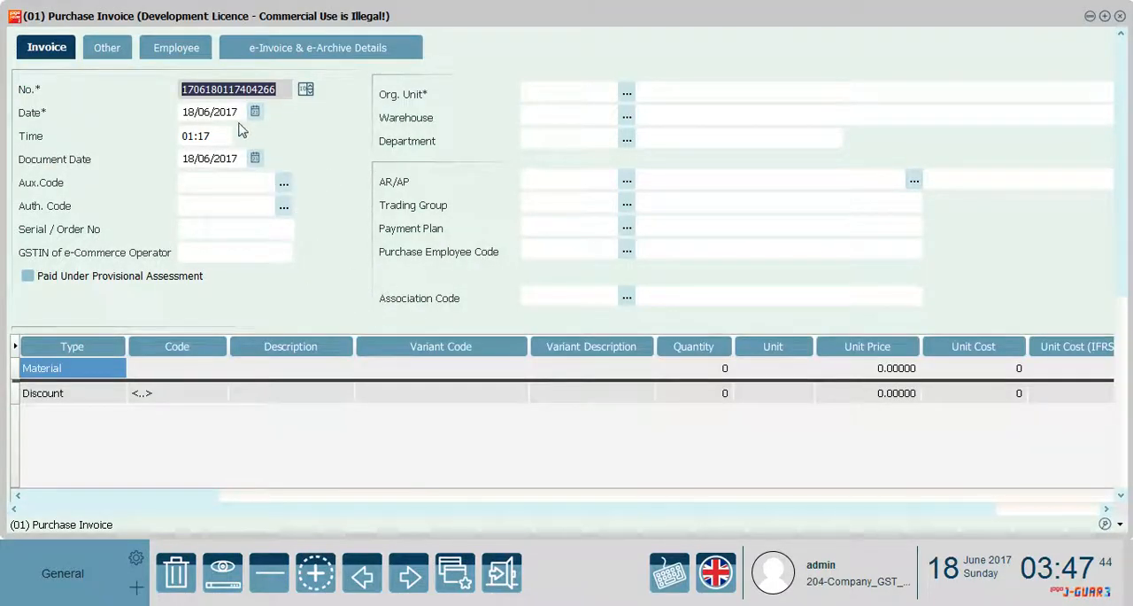
left_click(214, 115)
left_click(213, 117)
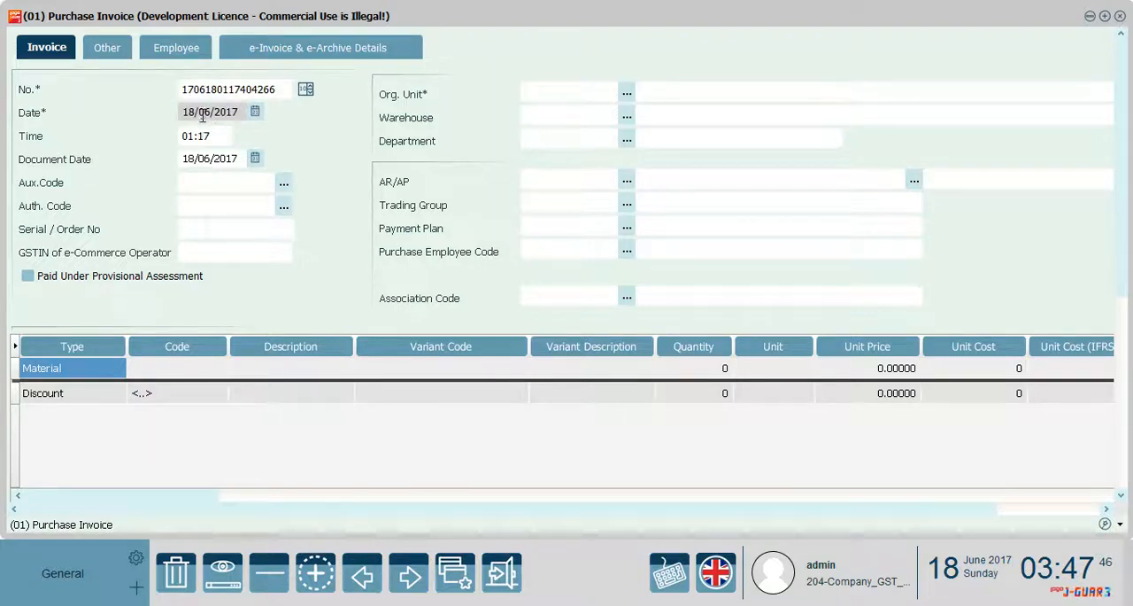
left_click(216, 159)
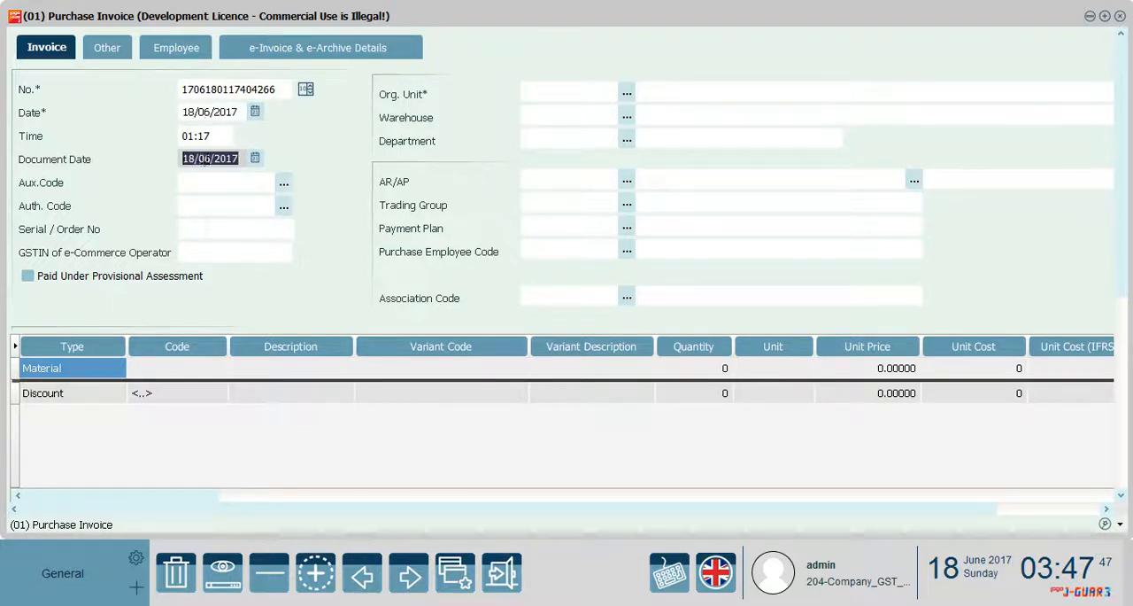
left_click(219, 158)
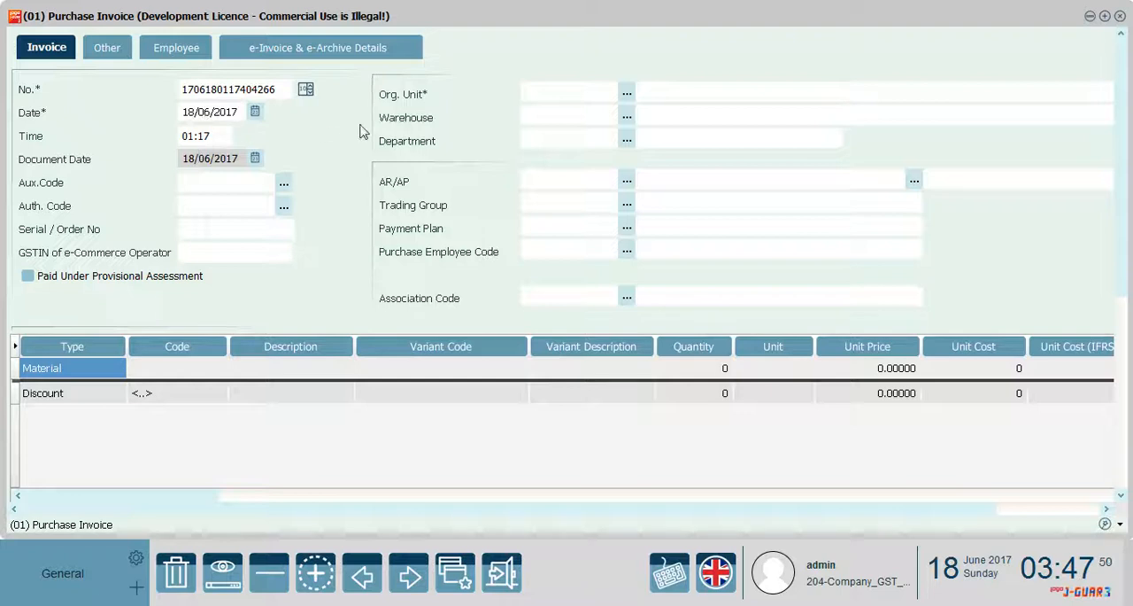
left_click(202, 112)
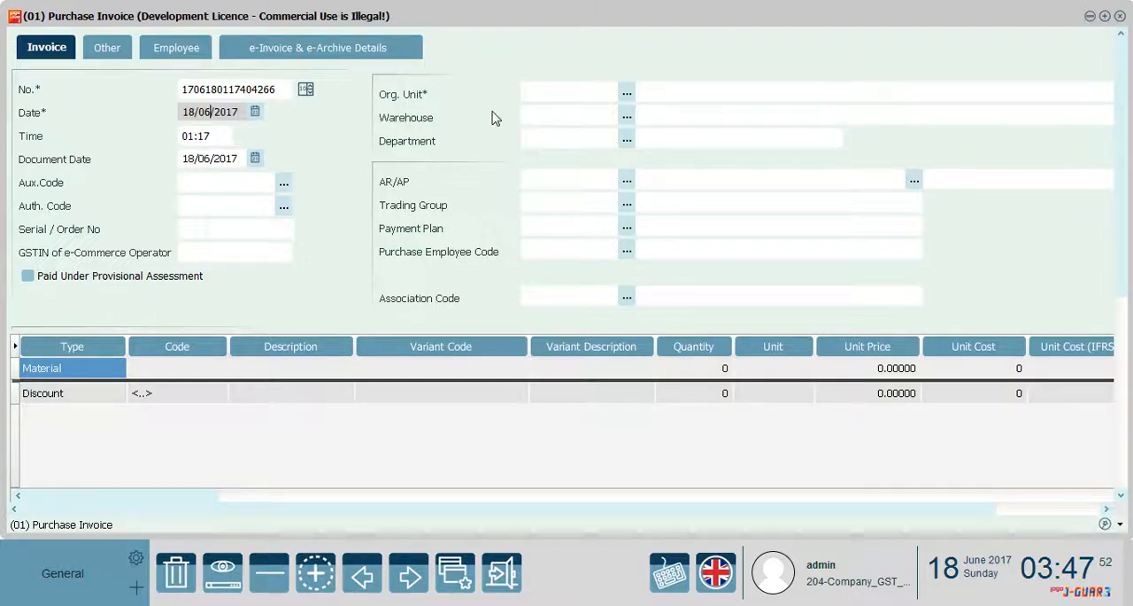
Assign organizational unit 01 (Center), warehouse 01.01.02 (Center) and department 01 (Center) to the purchase invoice
left_click(627, 93)
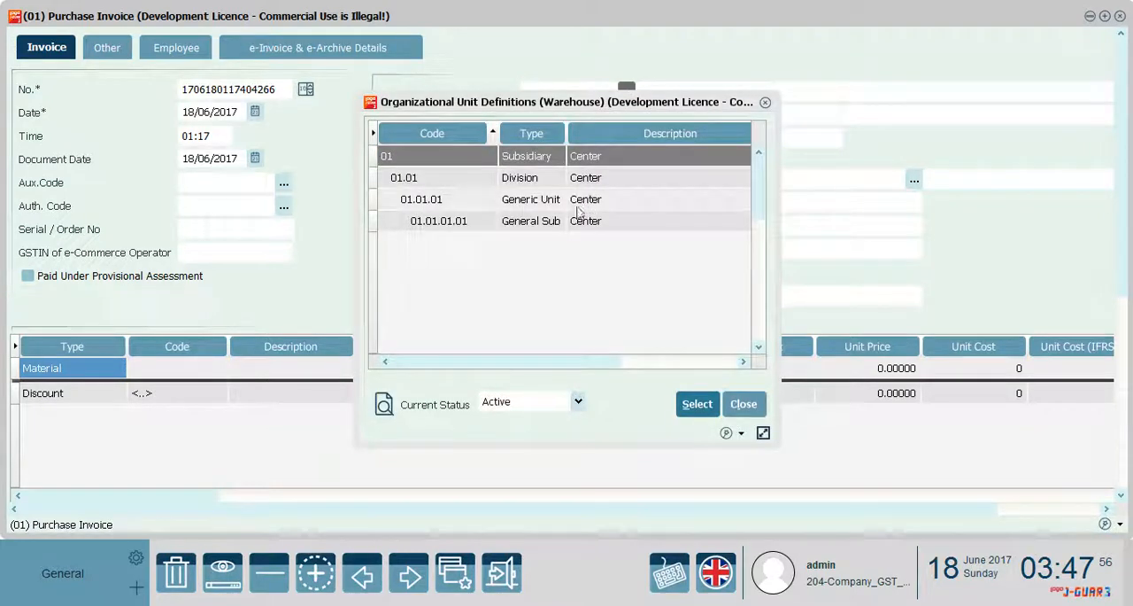
left_click(523, 162)
double_click(523, 162)
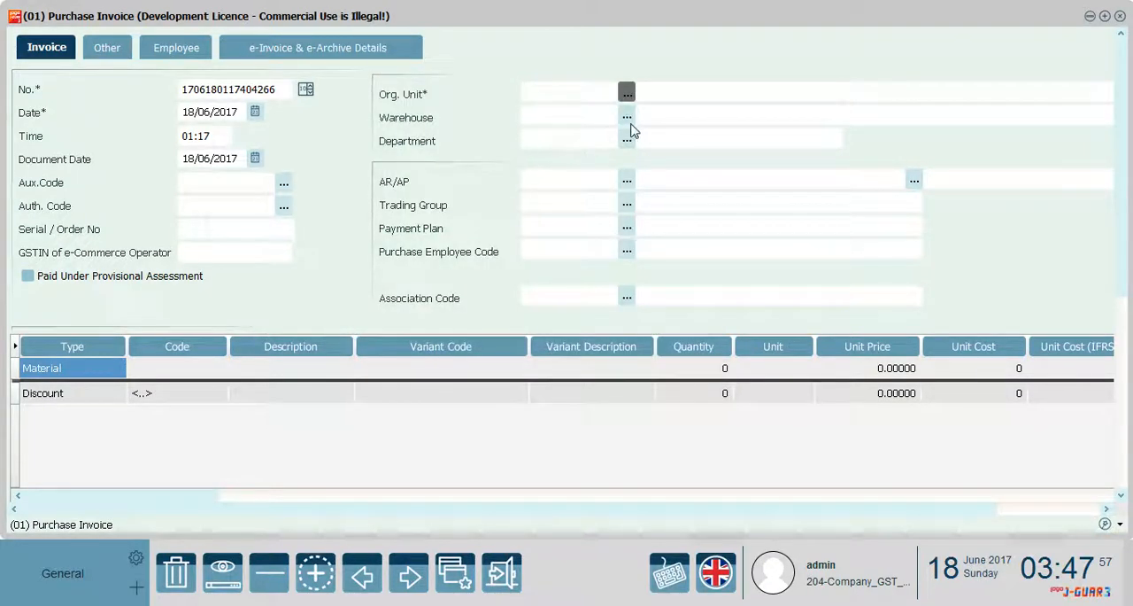
left_click(627, 119)
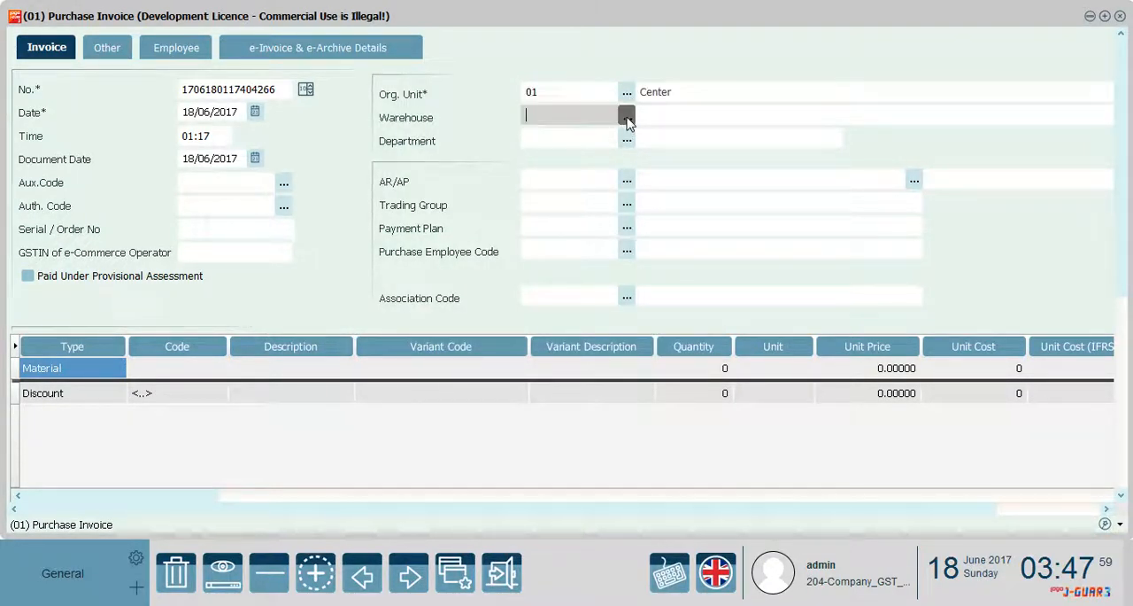
double_click(551, 160)
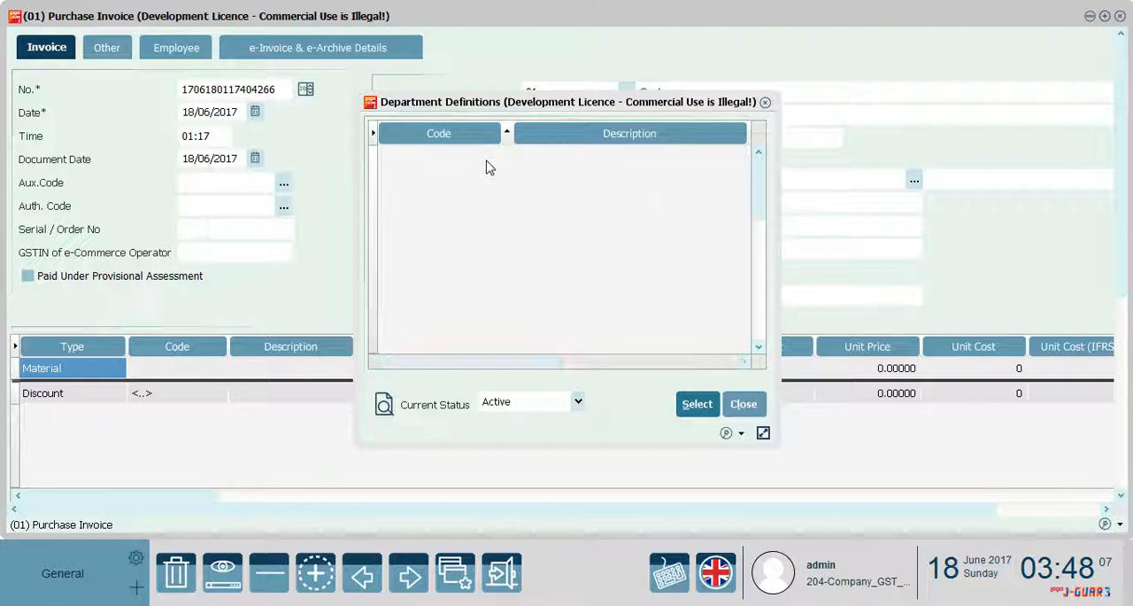
double_click(516, 160)
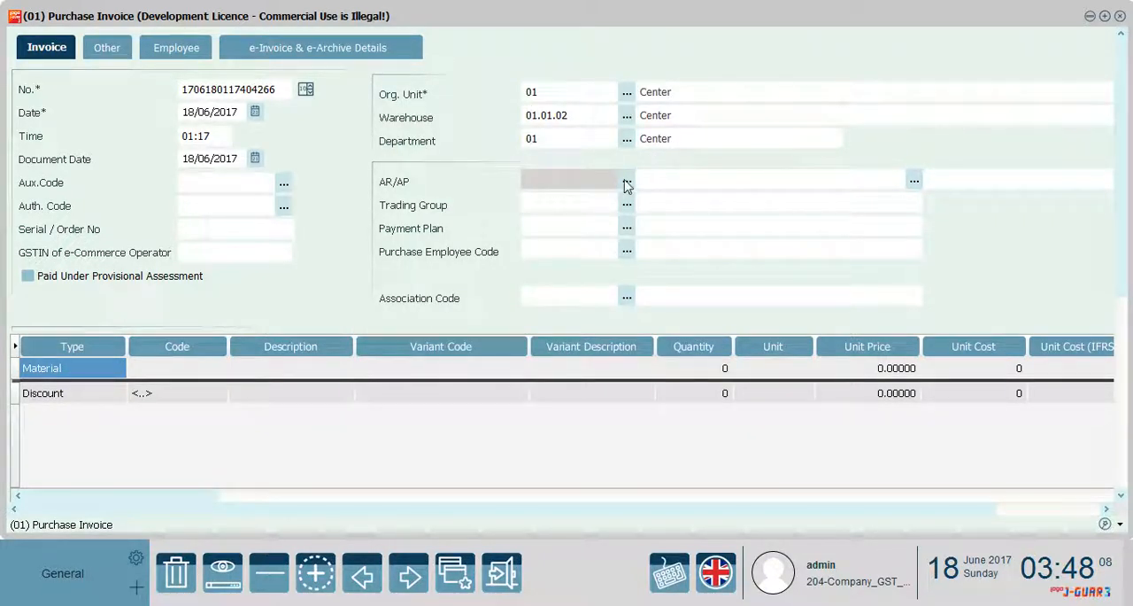
Choose Supplier_New as the invoice's AR/AP account and Material1 as the material on the first line
double_click(557, 181)
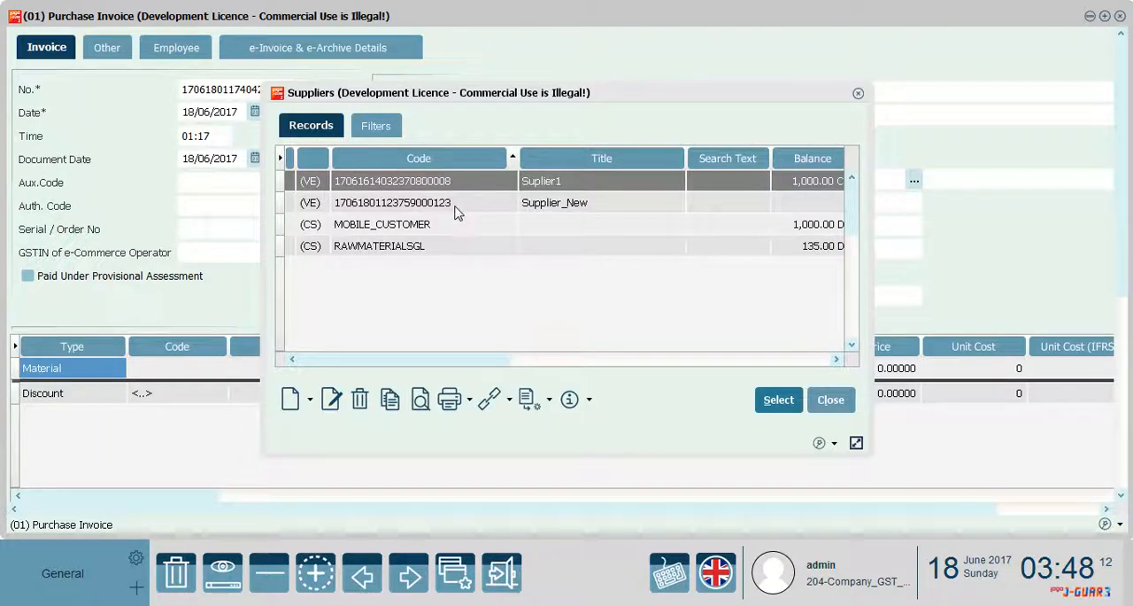
double_click(456, 212)
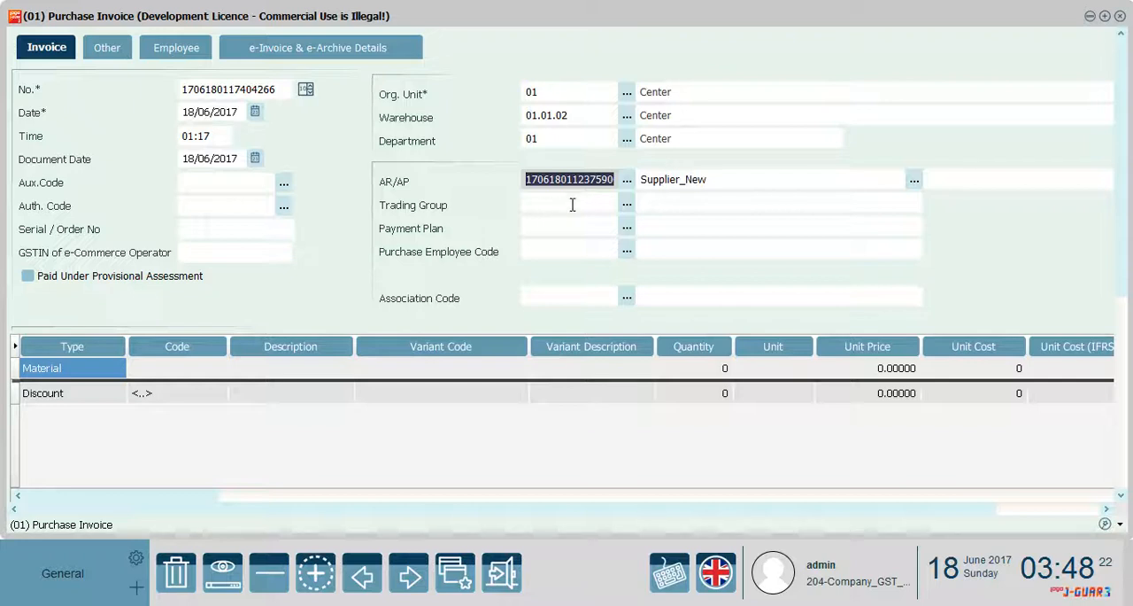
left_click(204, 370)
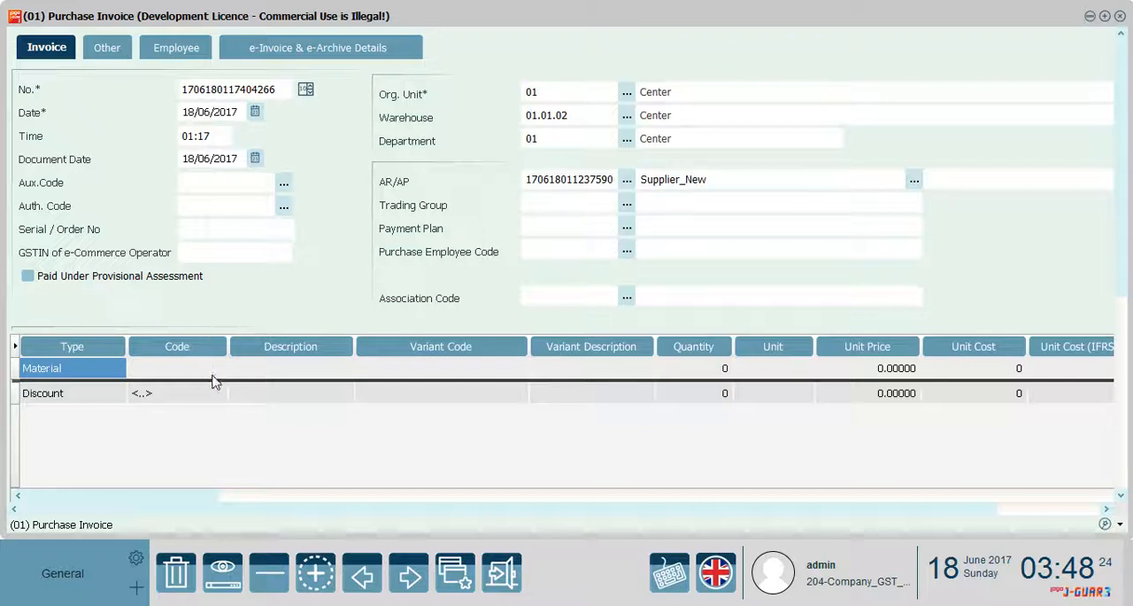
left_click(183, 372)
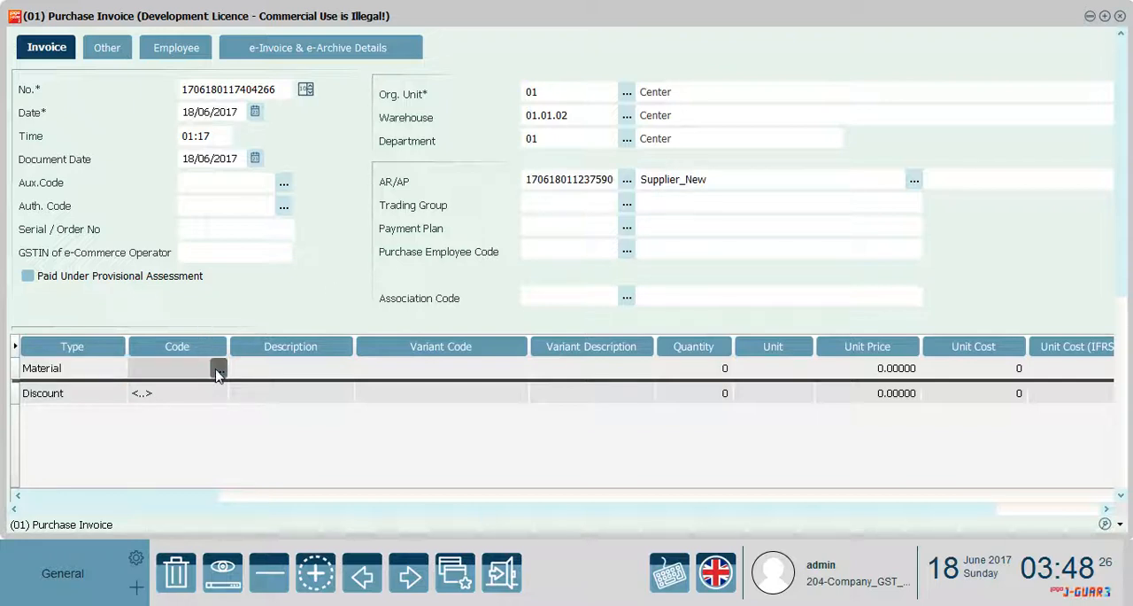
left_click(219, 368)
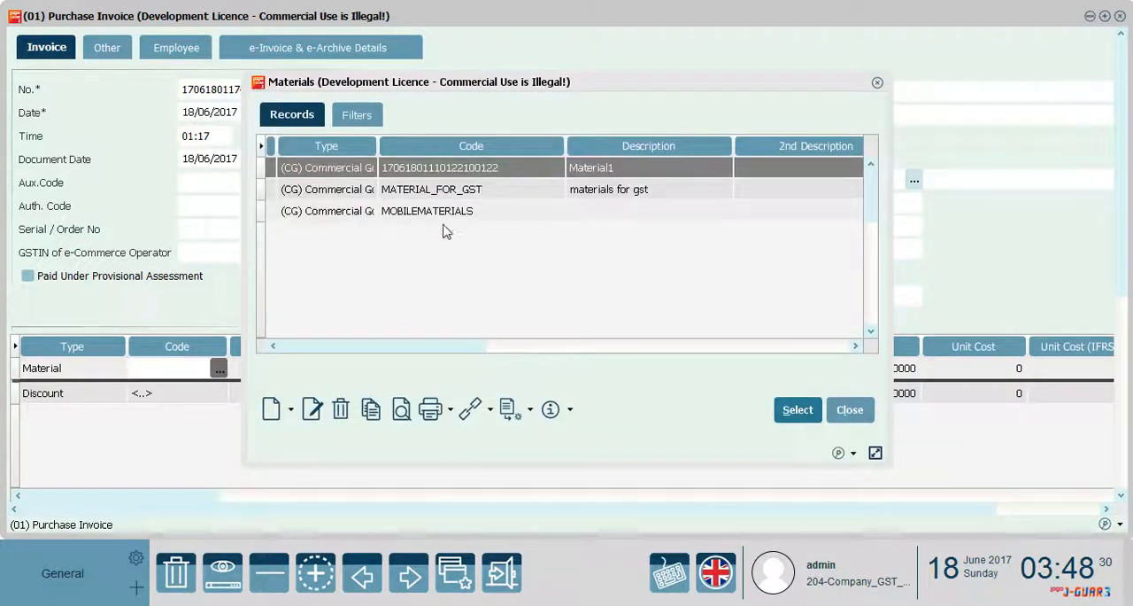
left_click(432, 167)
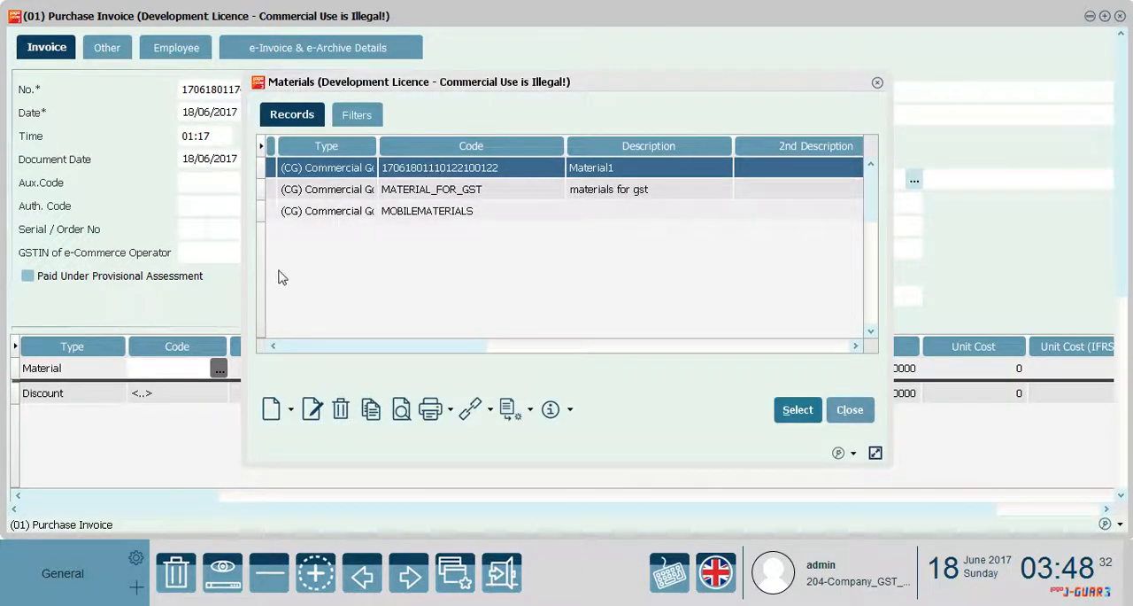
key("Escape")
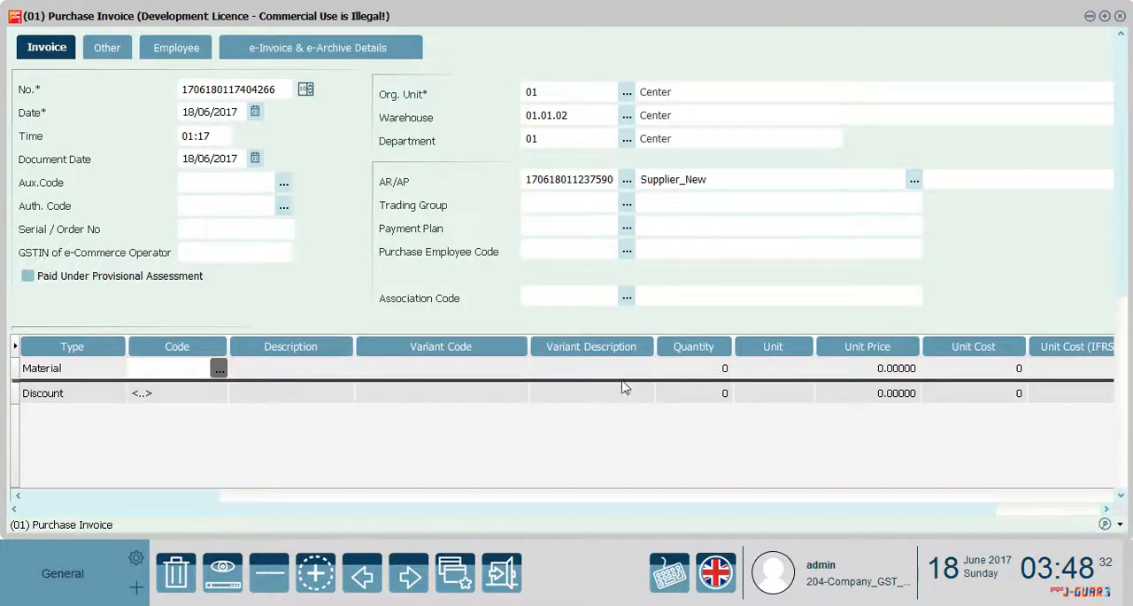
Set the Material1 line to a quantity of 10 and a unit price of 100
left_click(708, 372)
type("1")
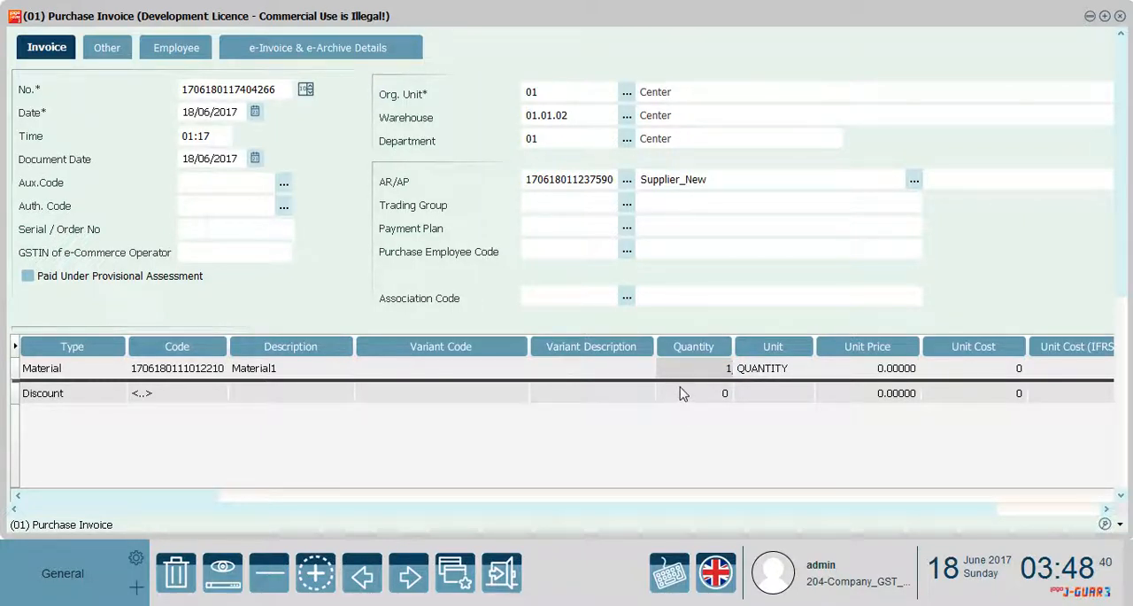
type("0")
left_click(863, 374)
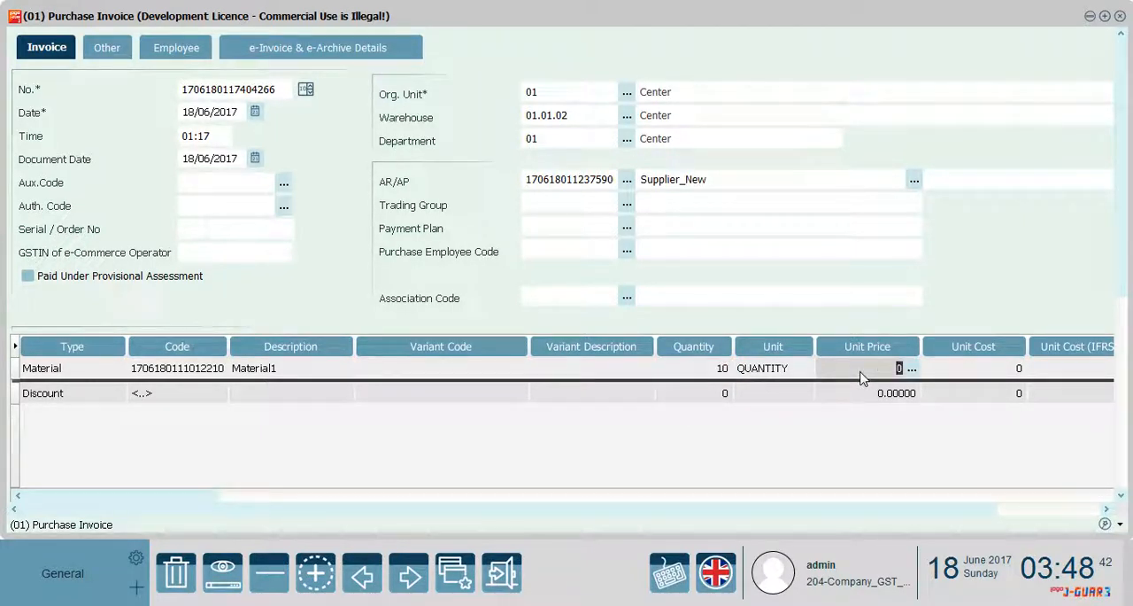
left_click(950, 373)
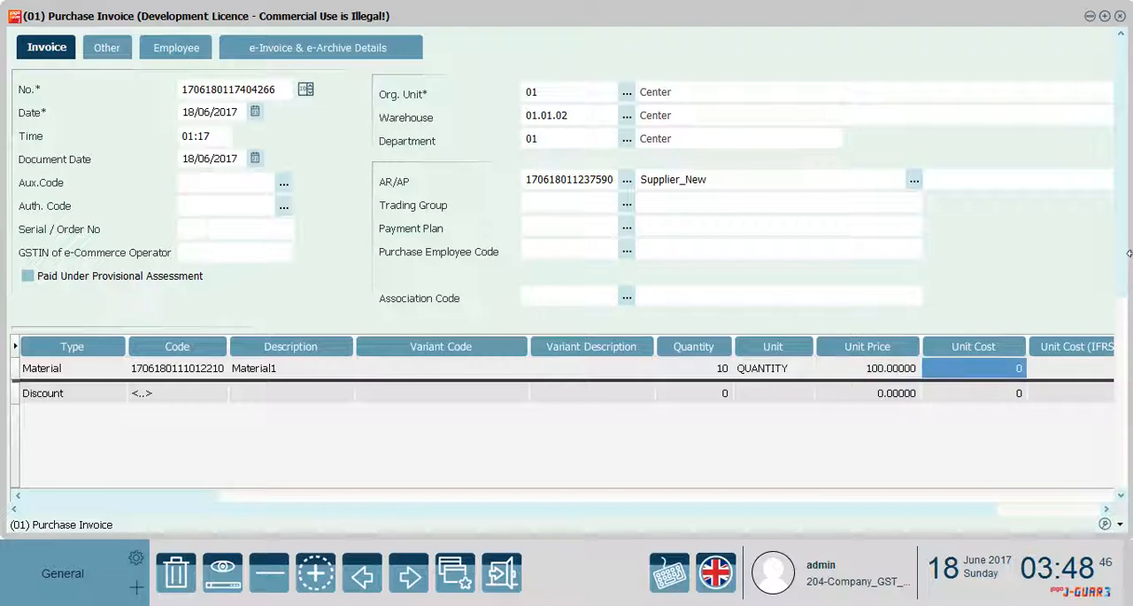
Save the purchase invoice and change the status of the 18/06/2017 record to Approved
scroll(1125, 266, "down", 5)
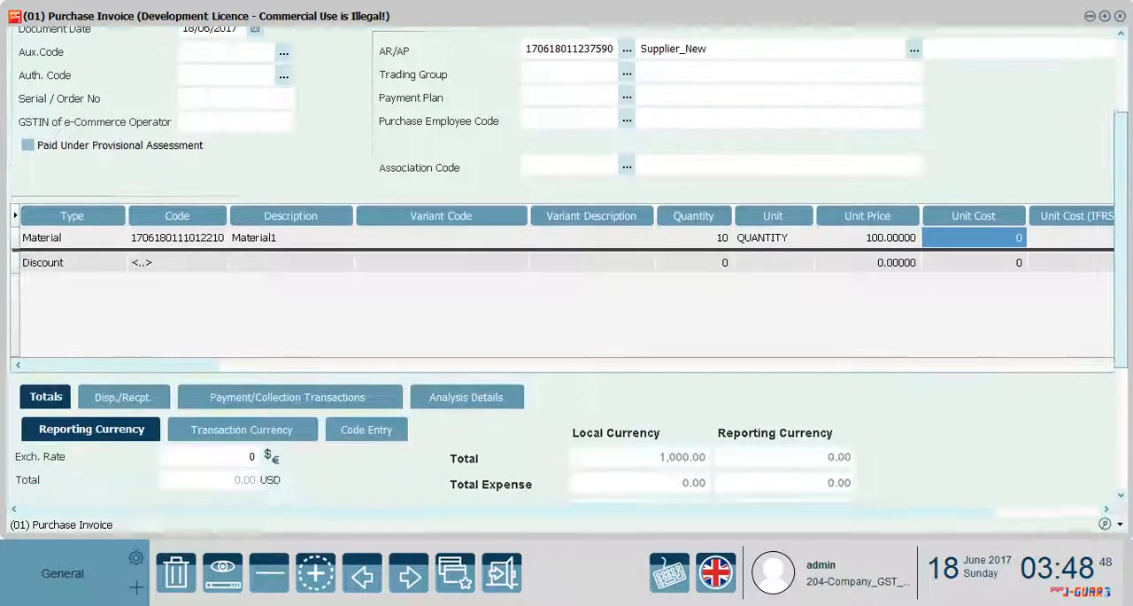
left_click_drag(1124, 452, 1127, 465)
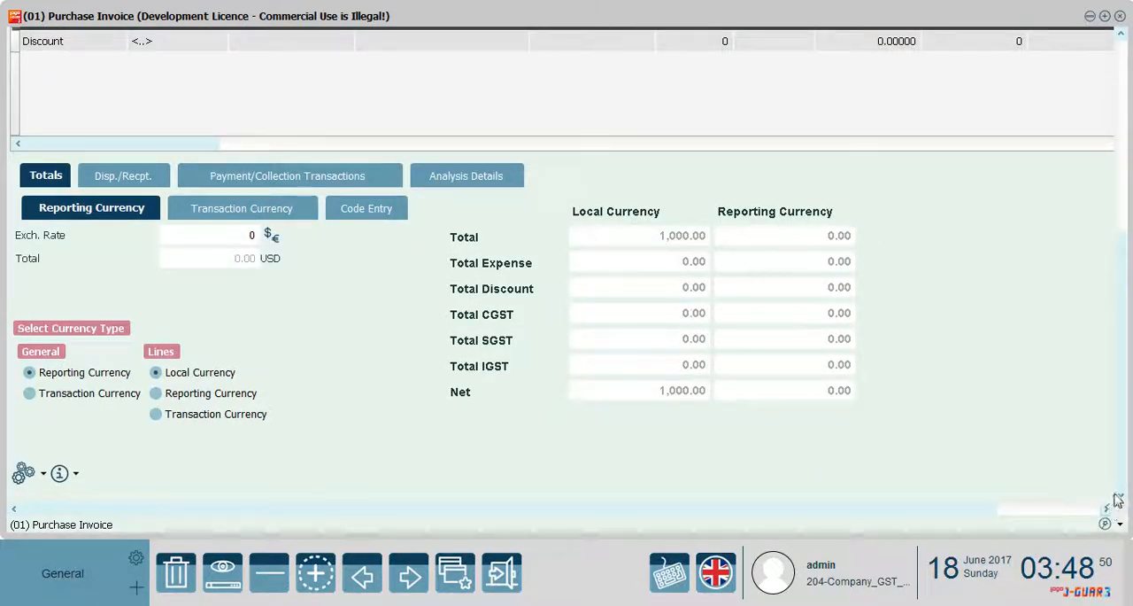
left_click_drag(992, 509, 1073, 510)
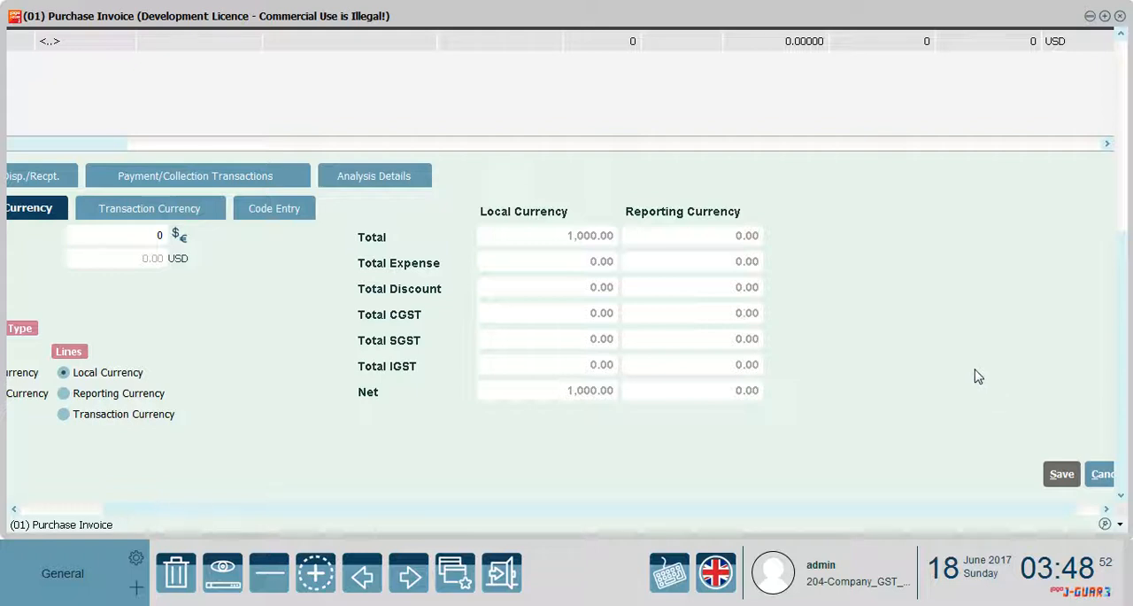
key("ctrl+s")
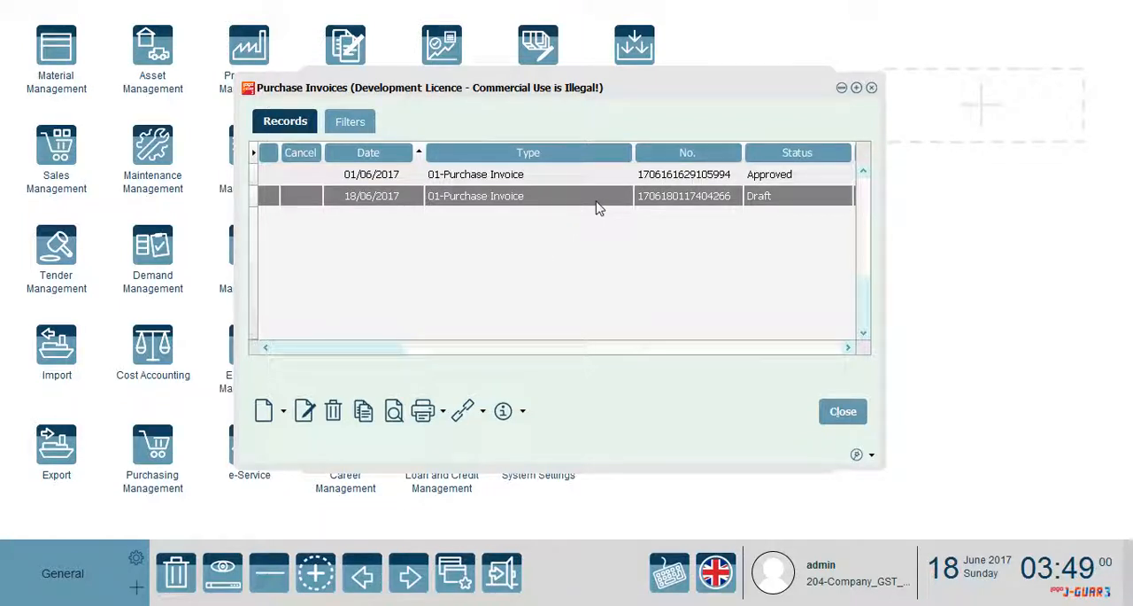
right_click(557, 197)
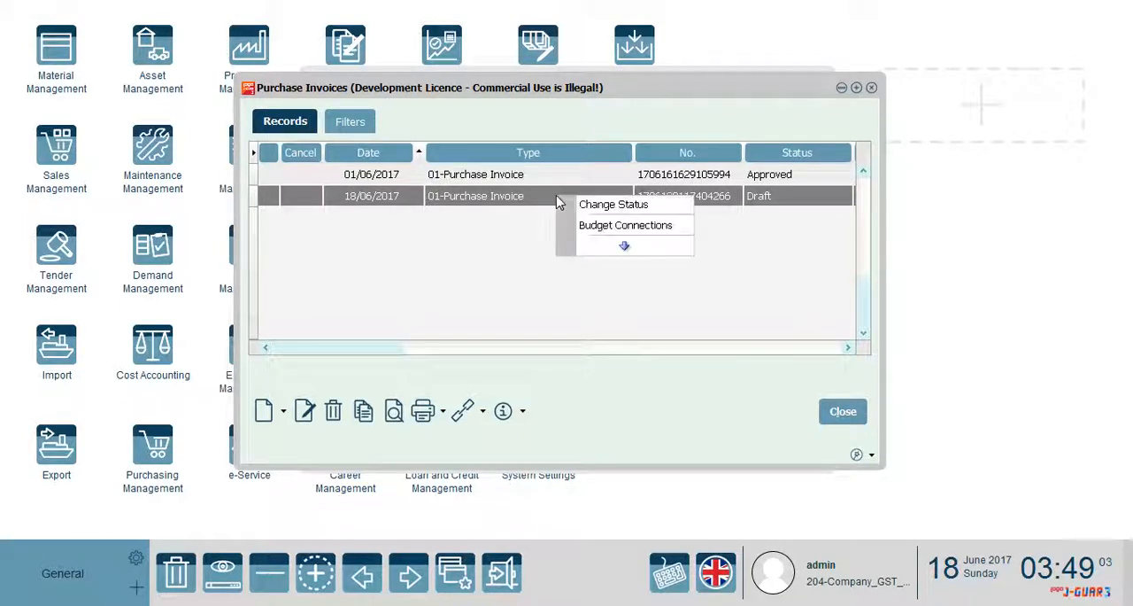
left_click(607, 222)
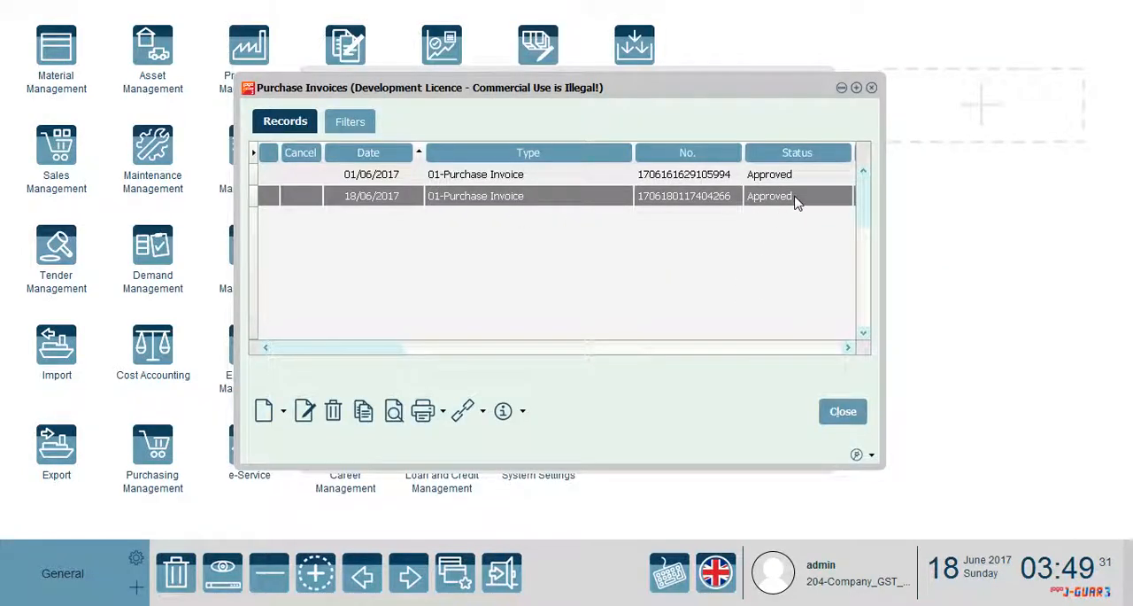
Create another document of type Purchase Invoice and set both its date and document date to 19/06/2017
left_click(286, 412)
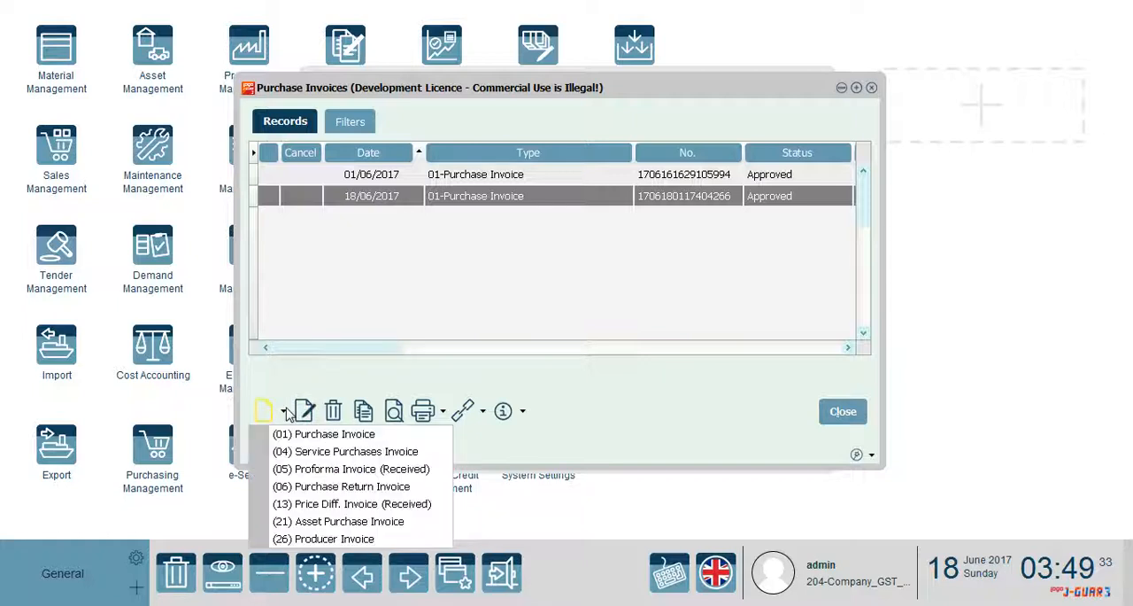
left_click(322, 450)
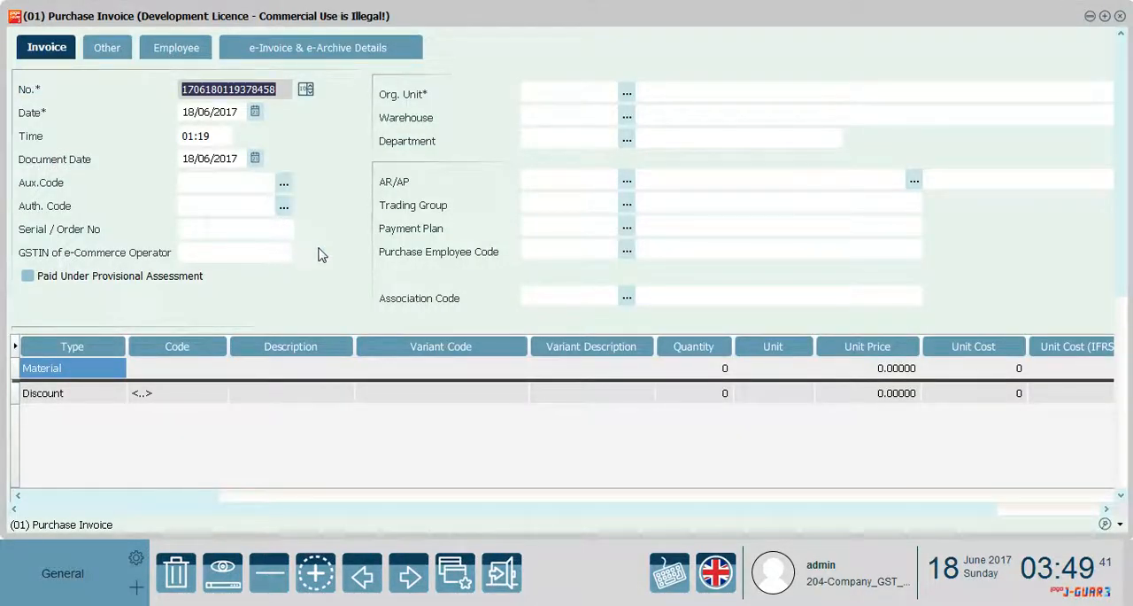
left_click(193, 114)
left_click(195, 116)
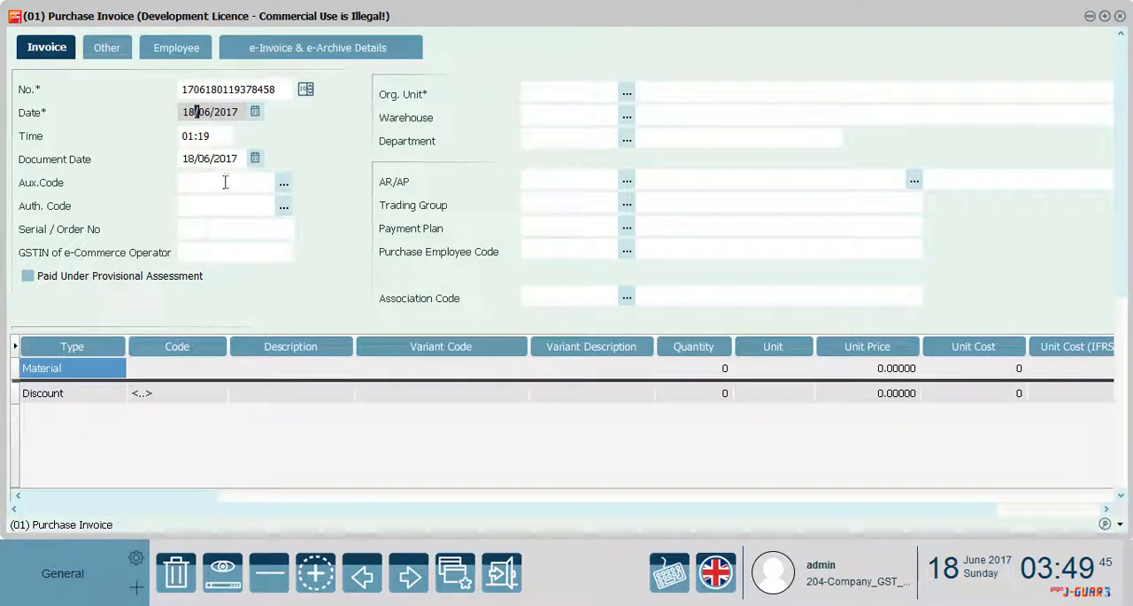
left_click(255, 112)
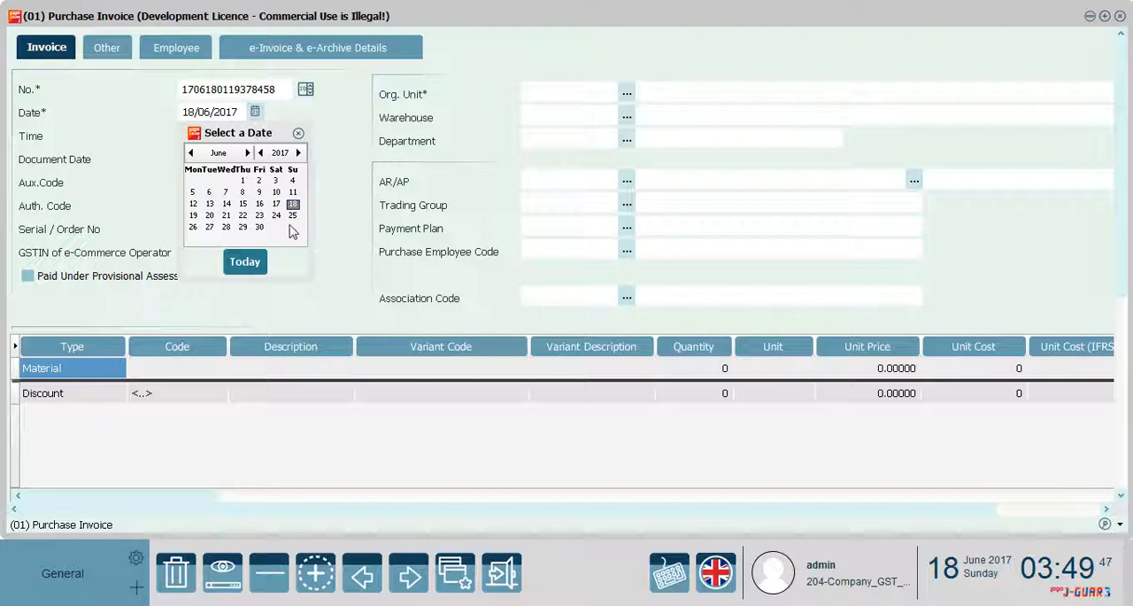
left_click(193, 216)
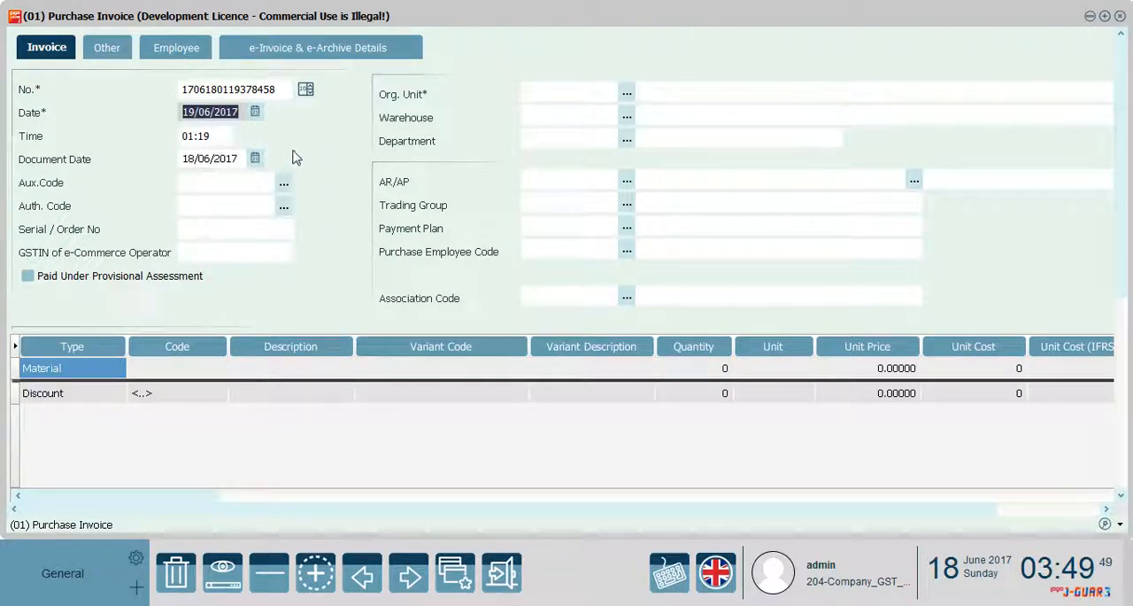
left_click(255, 158)
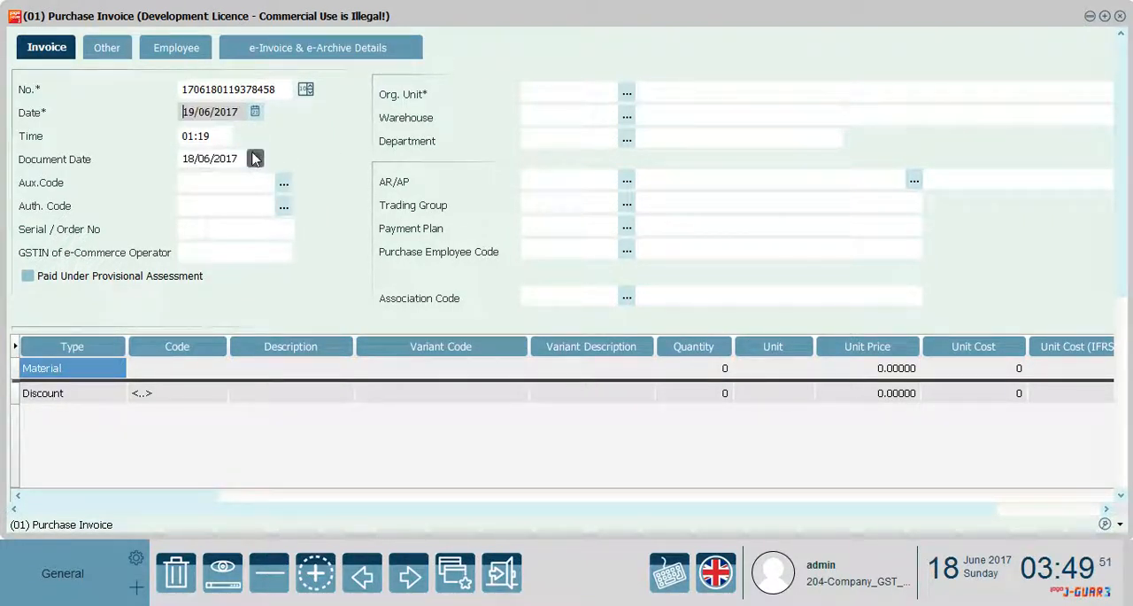
left_click(531, 377)
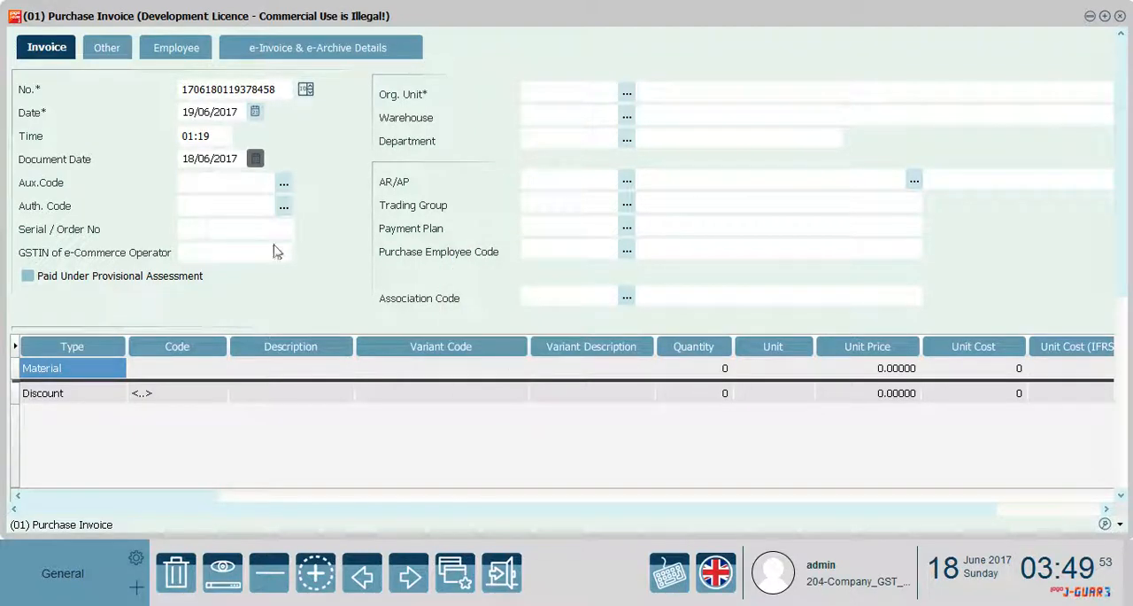
left_click(255, 159)
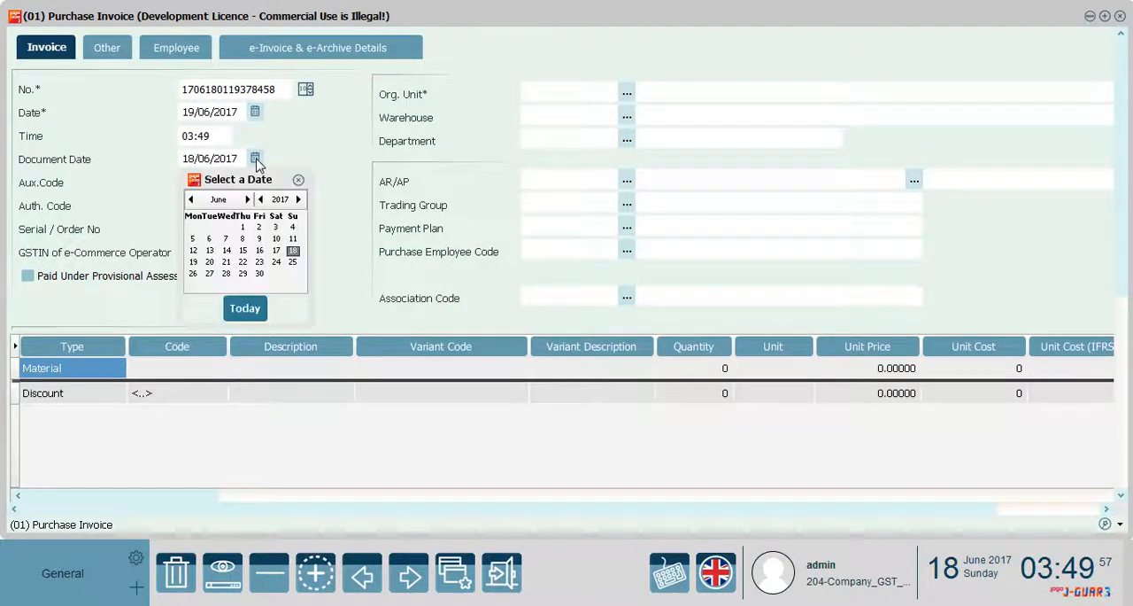
left_click(194, 262)
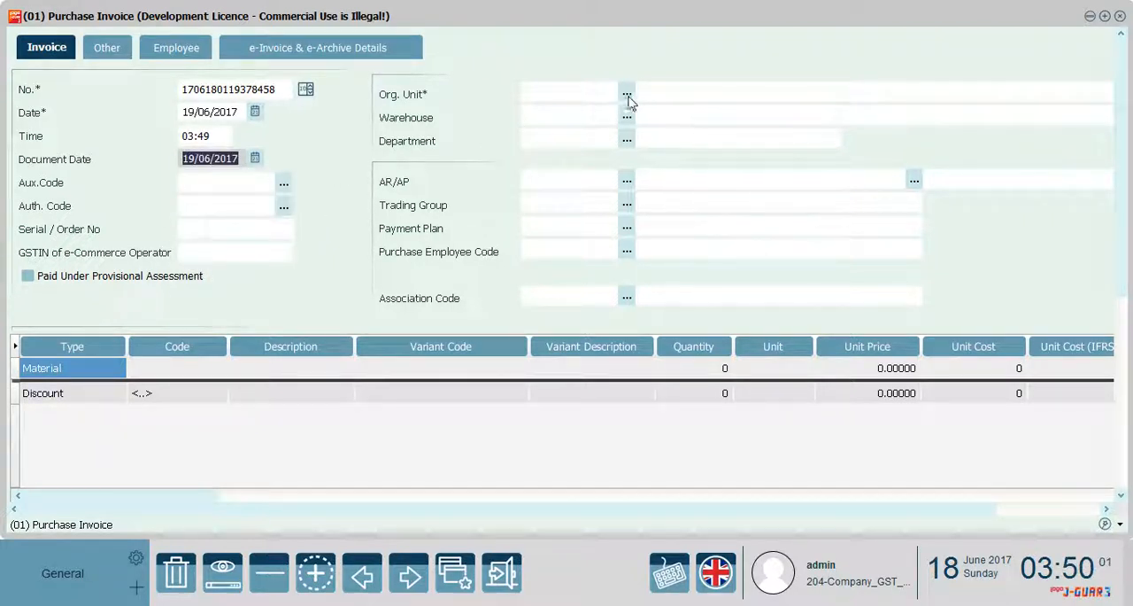
Set the 19/06/2017 invoice's organizational unit to 01 (Center), warehouse to 01.01.02 (Center) and department to 01 (Center)
left_click(627, 95)
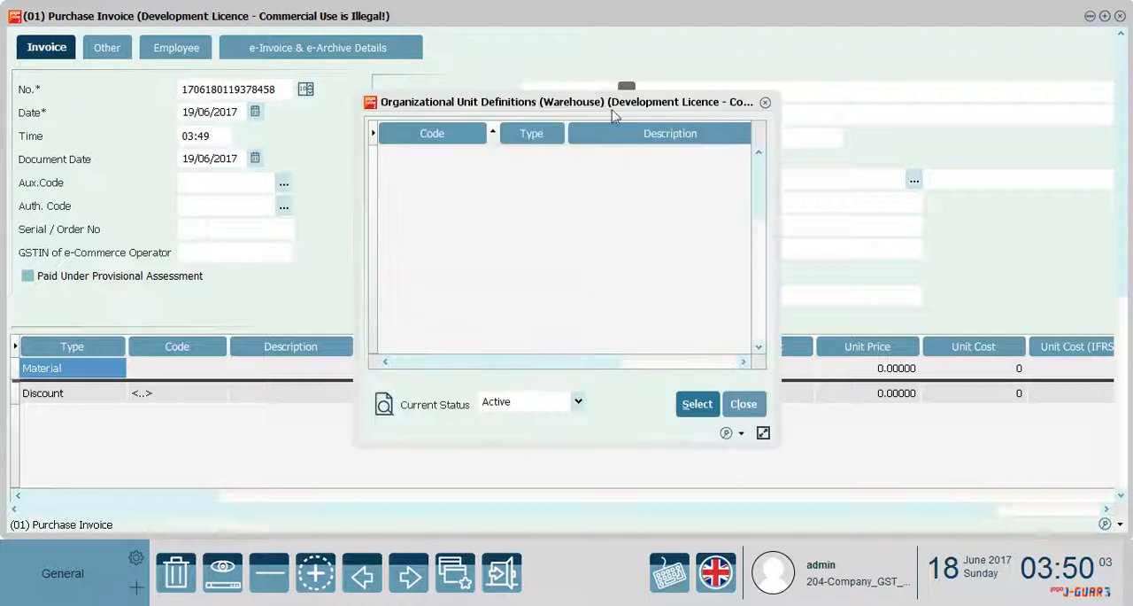
double_click(521, 163)
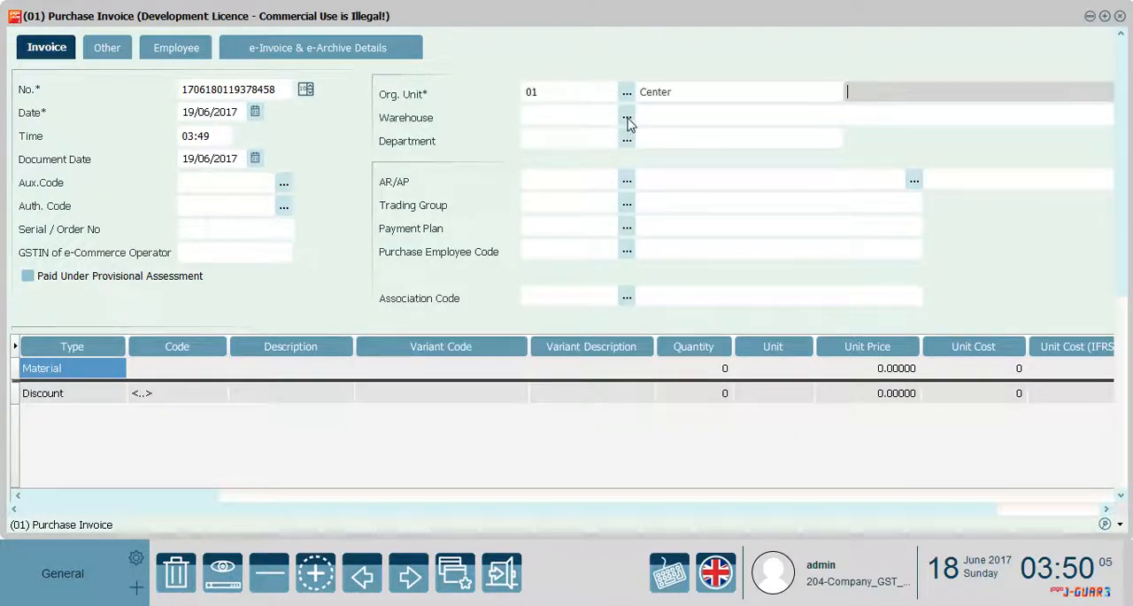
left_click(627, 118)
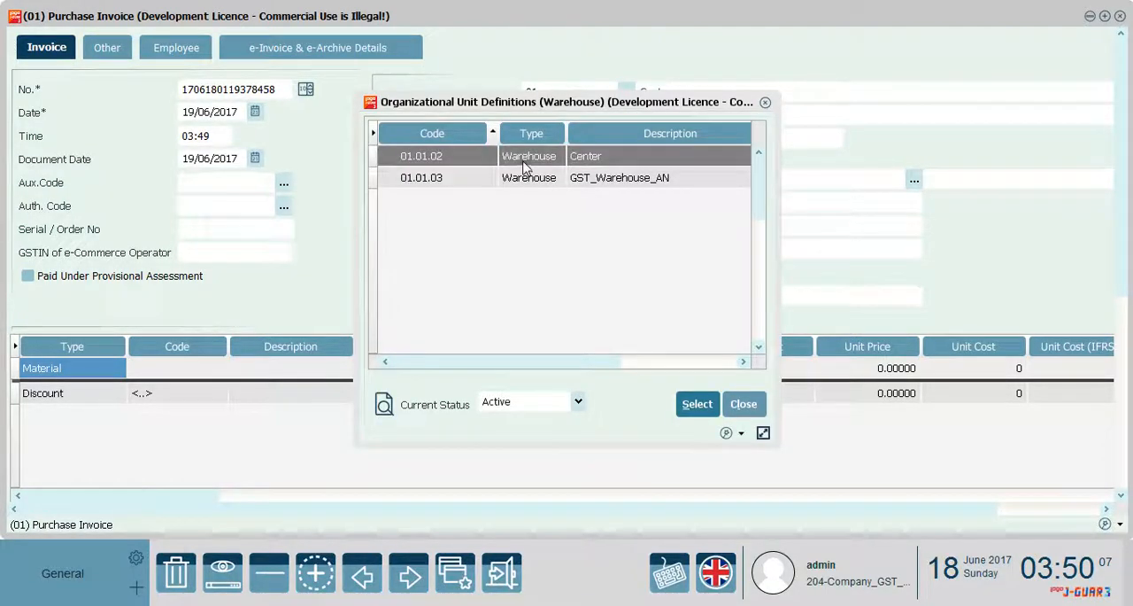
double_click(527, 158)
left_click(626, 141)
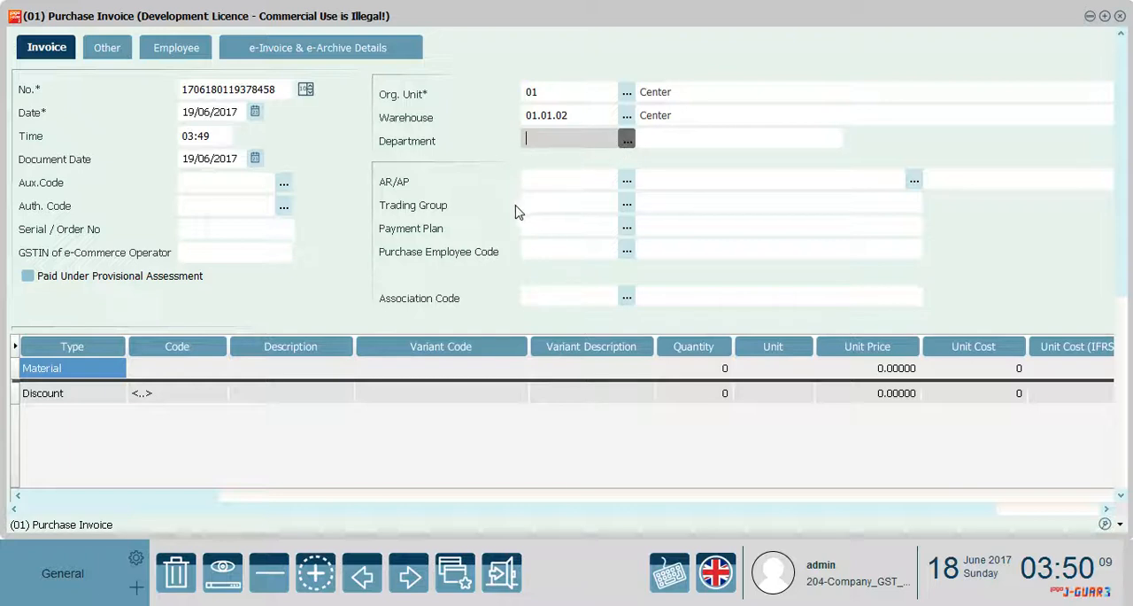
double_click(520, 164)
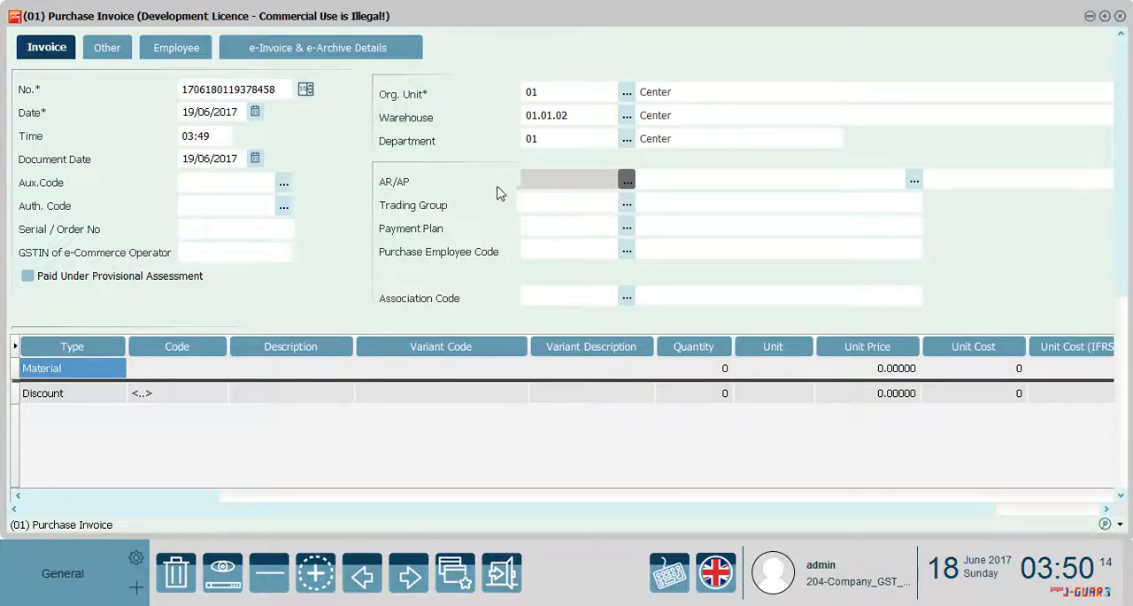
Choose Supplier_New as the 19/06/2017 purchase invoice's AR/AP and add Material1 to its material line
double_click(446, 203)
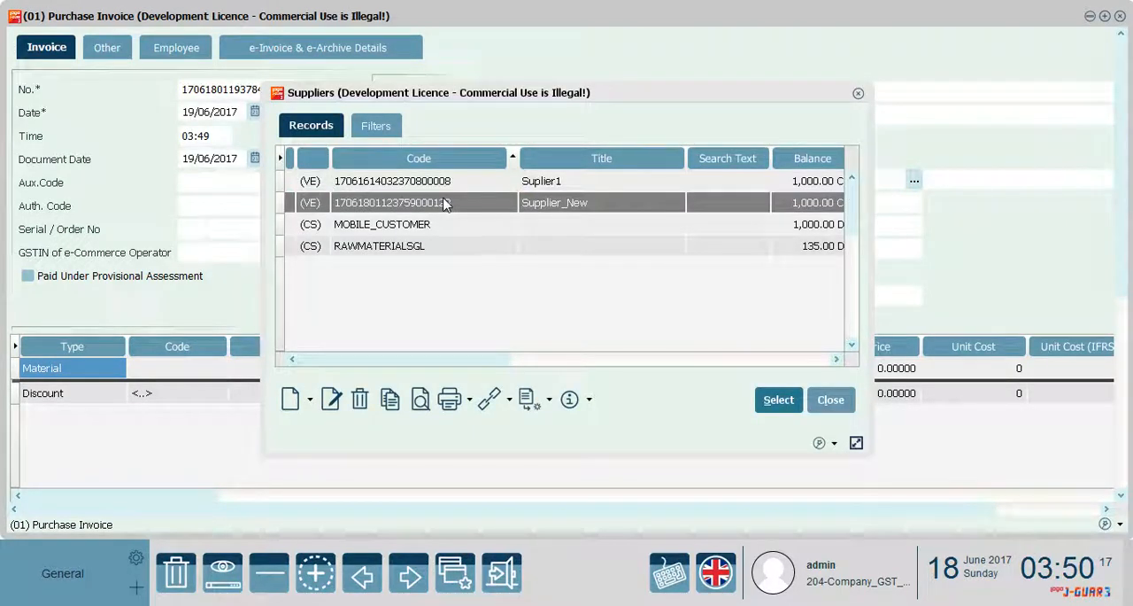
left_click(212, 372)
left_click(215, 370)
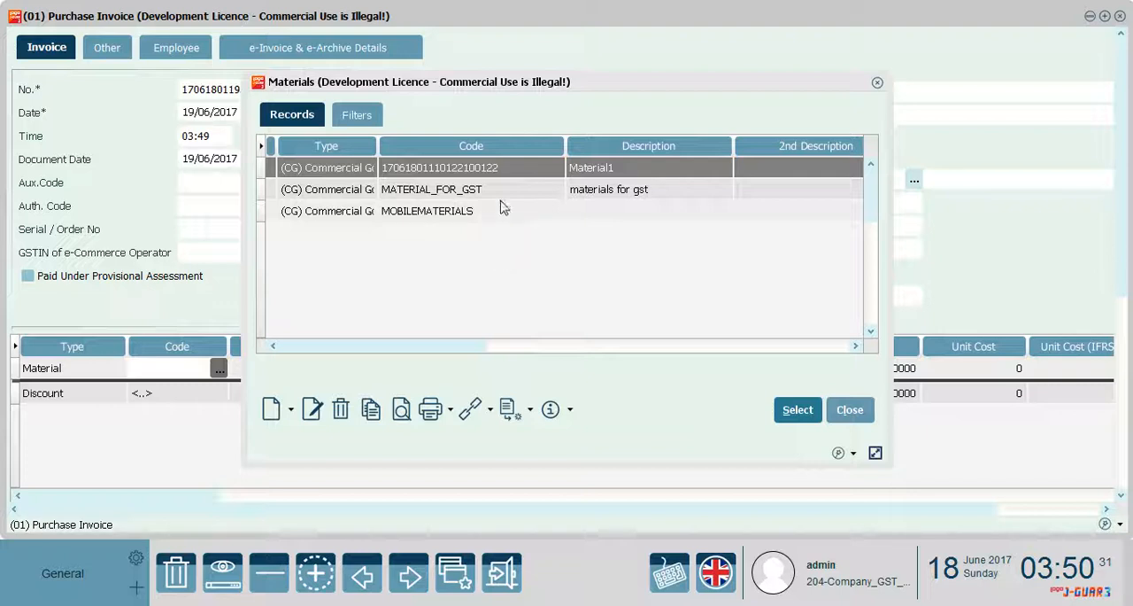
double_click(499, 171)
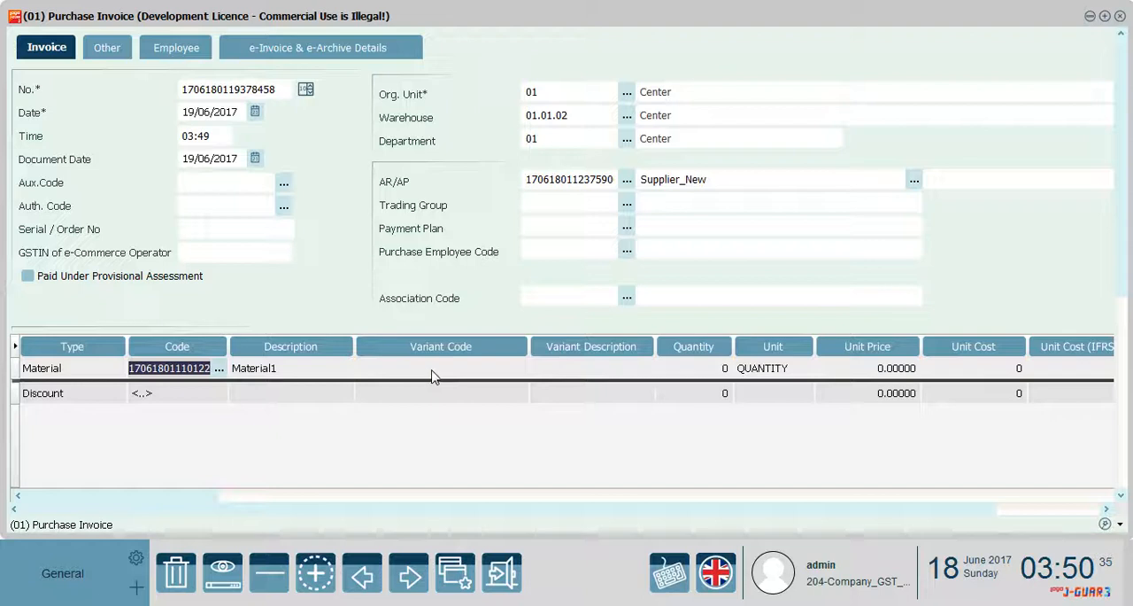
Set the Material1 line to a quantity of 10 and a unit price of 200
left_click(703, 370)
type("1")
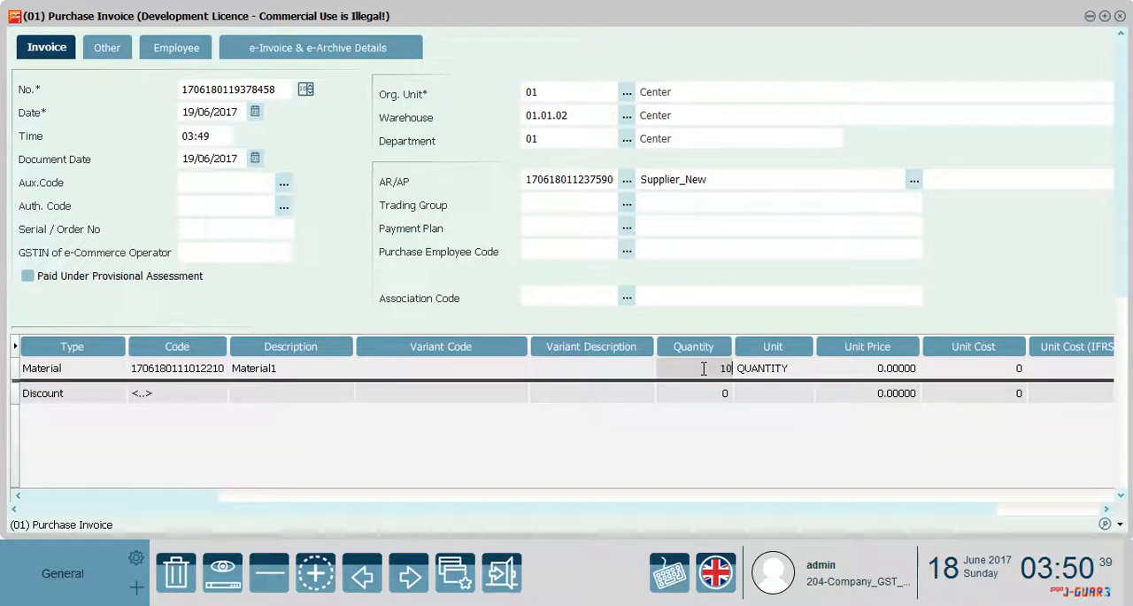
type("0")
left_click(864, 376)
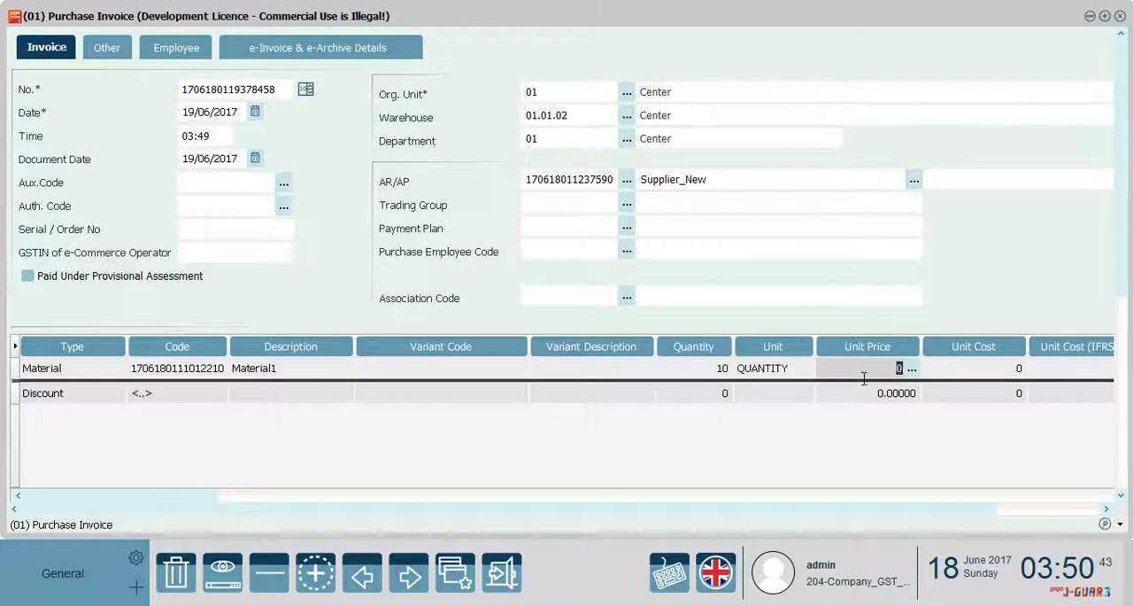
left_click(969, 379)
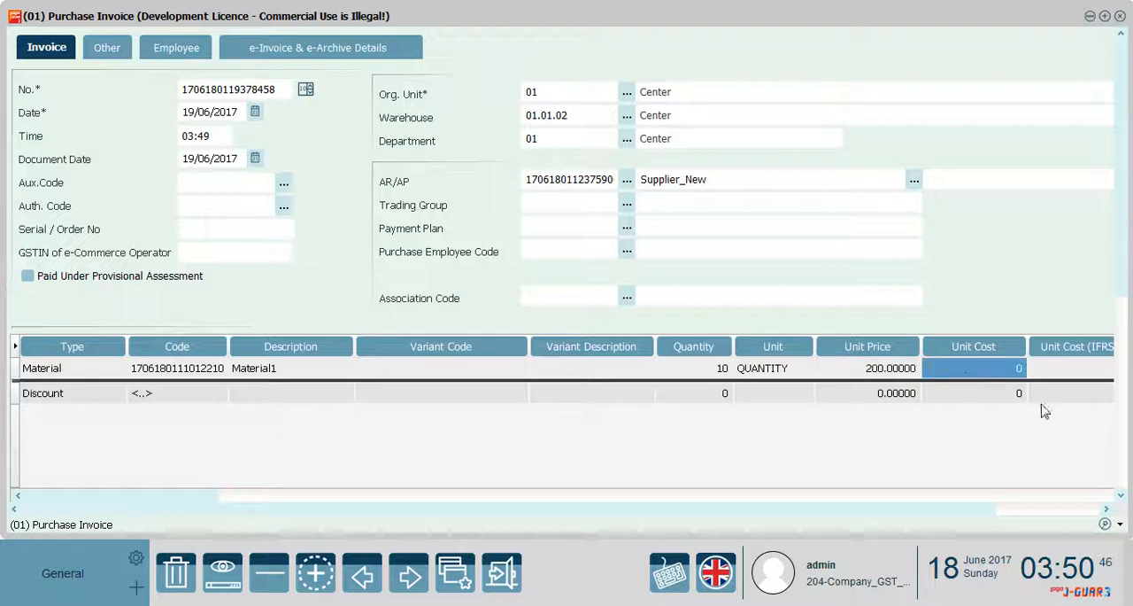
Save the purchase invoice and change the status of the 19/06/2017 record to Approved
left_click(1121, 458)
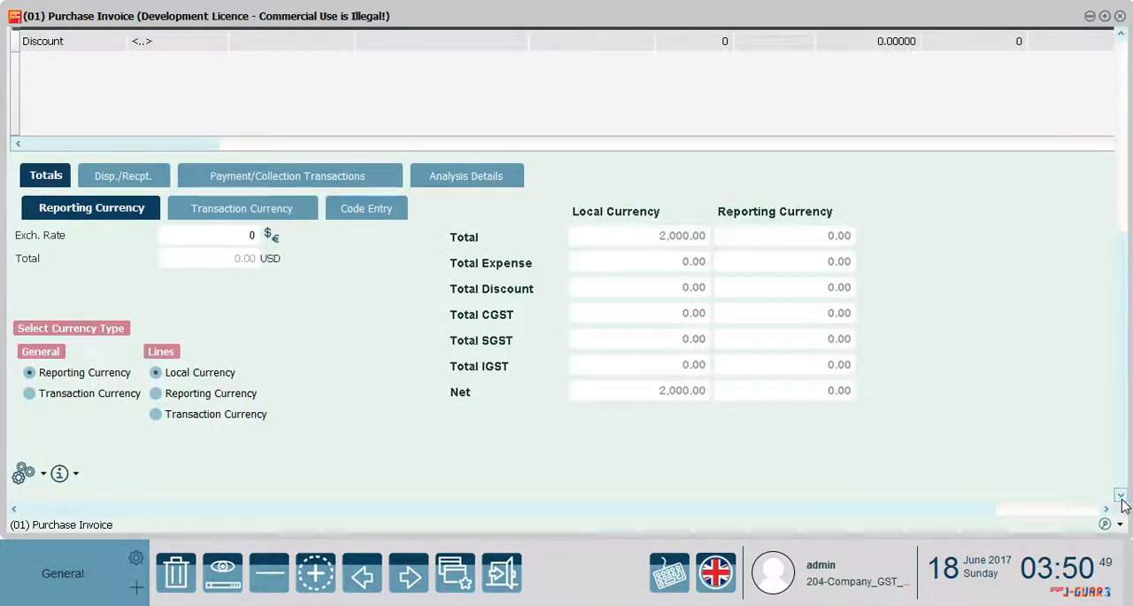
left_click(1035, 511)
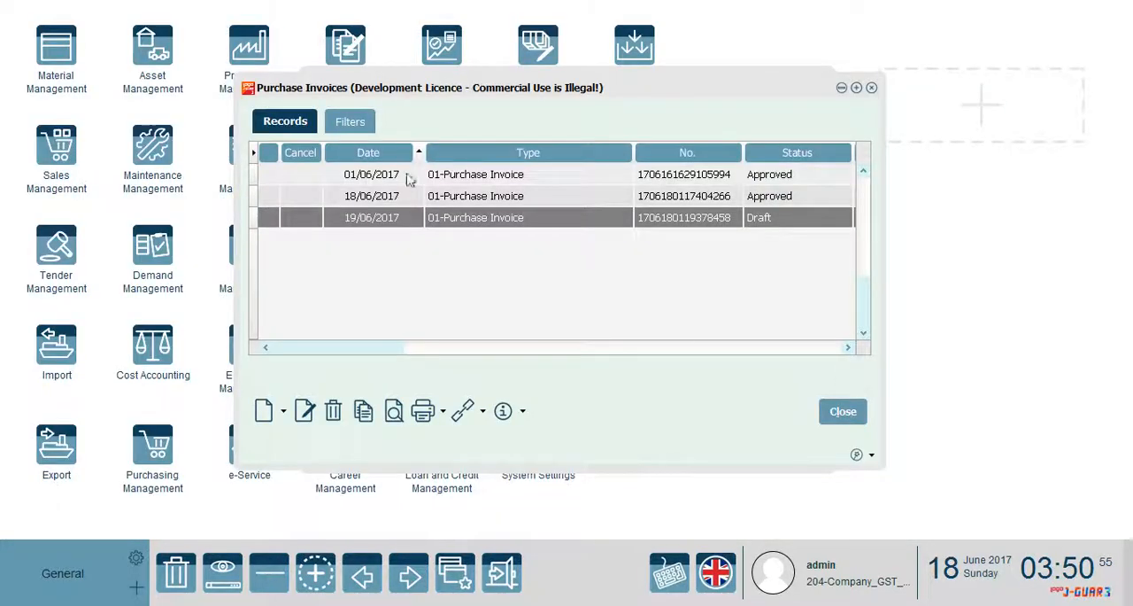
right_click(486, 220)
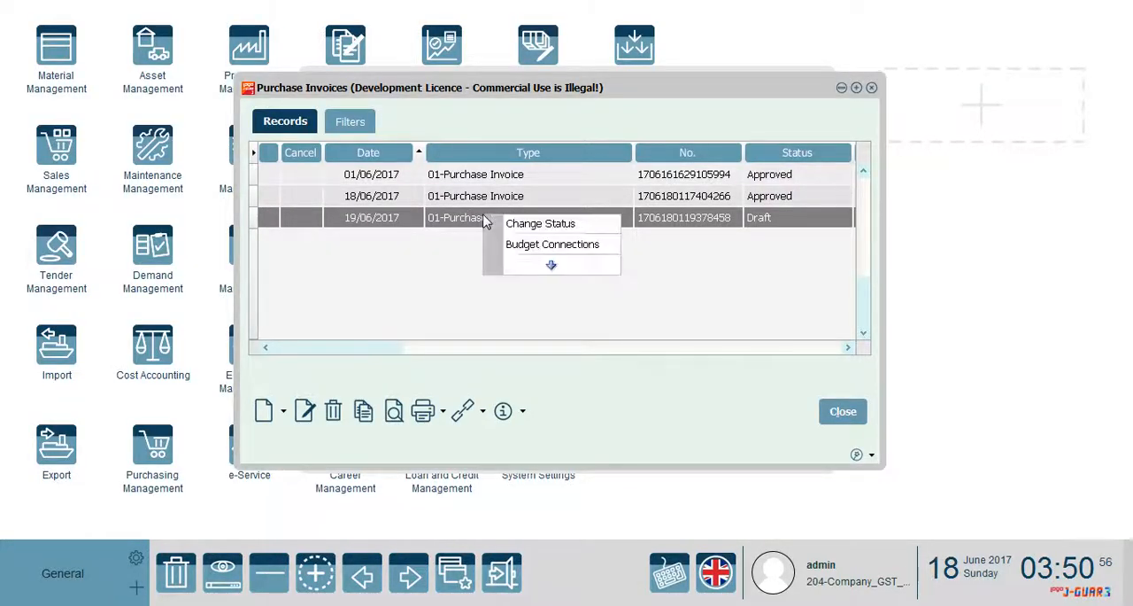
left_click(532, 227)
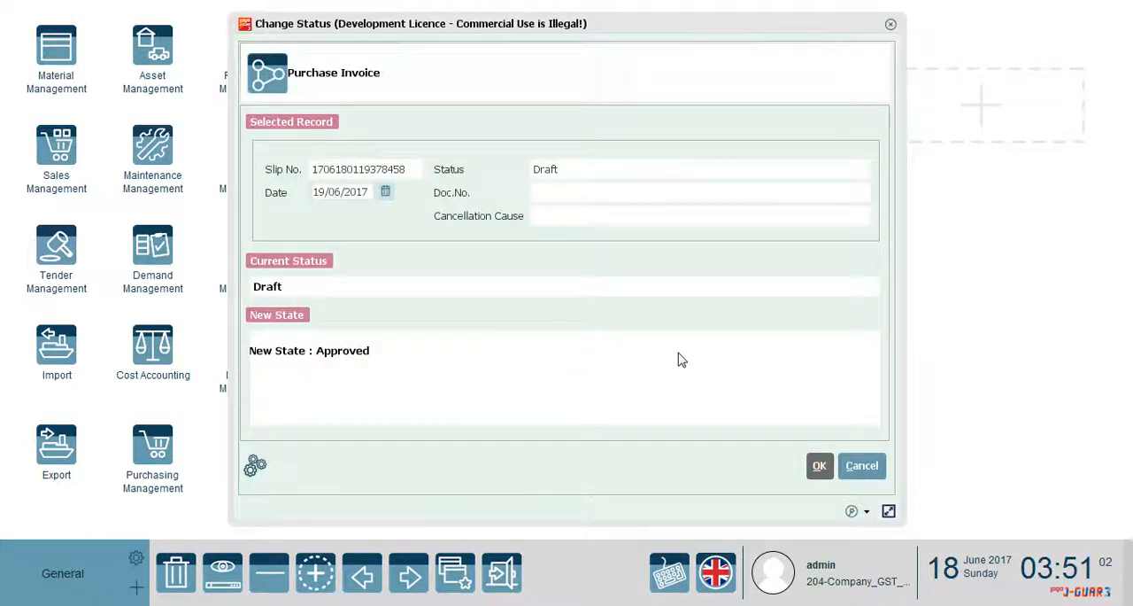
key("Return")
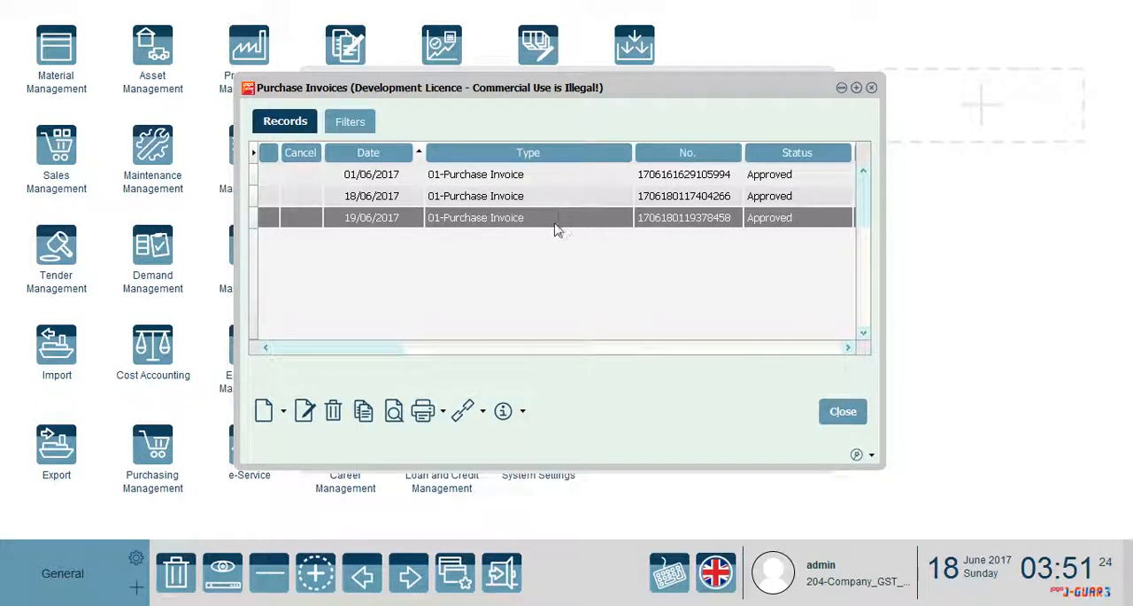
Leave the purchase invoices and create a document of type (08) Wholesale Invoice in Sales Management's Sales Invoices
left_click(841, 411)
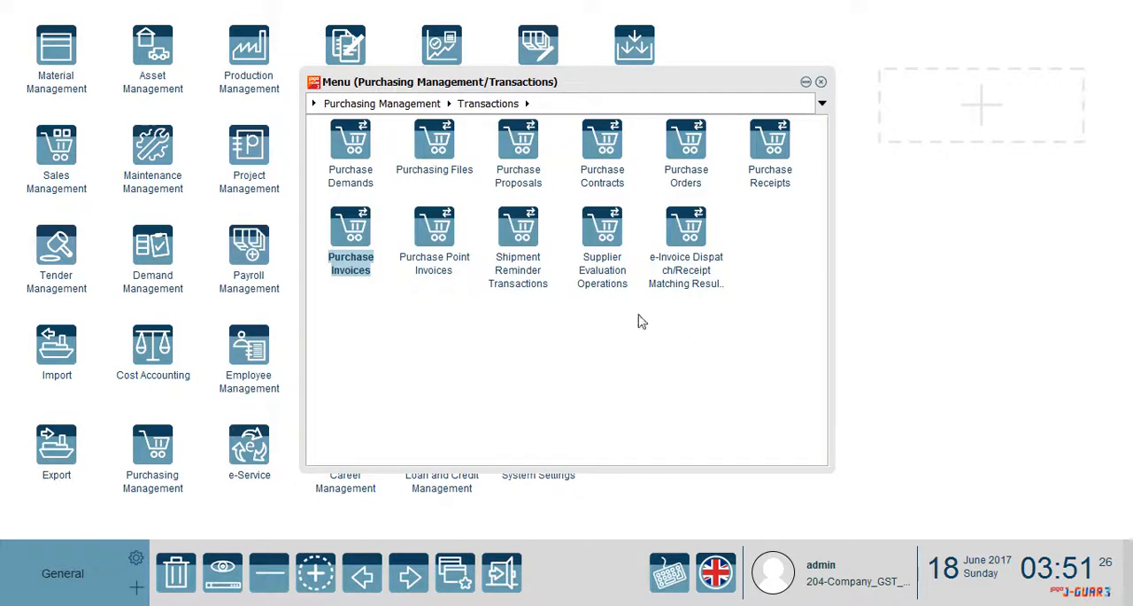
left_click(820, 82)
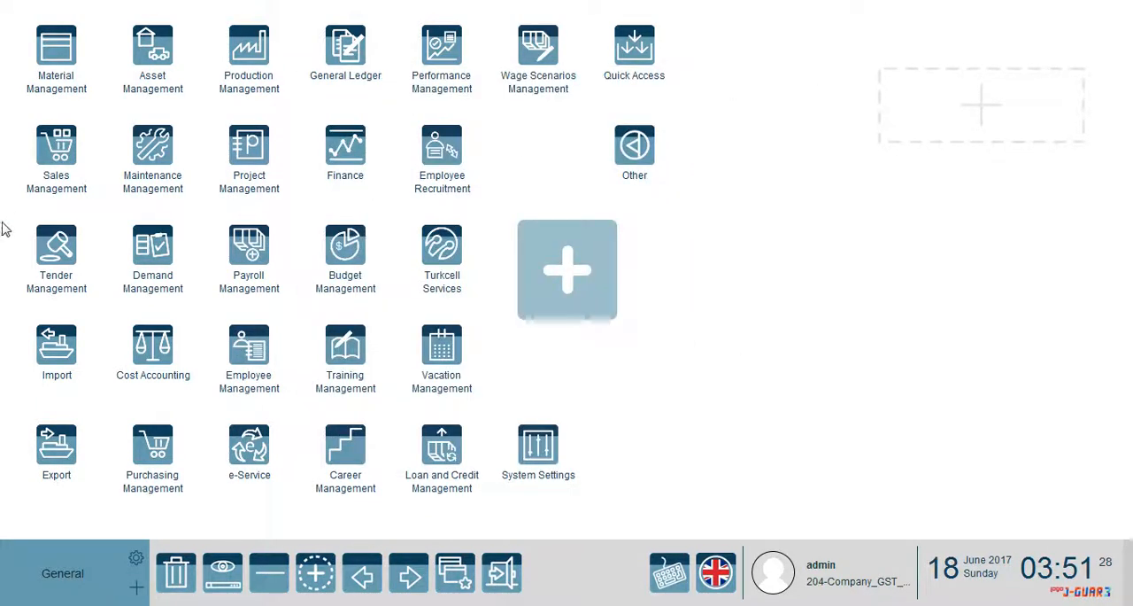
left_click(76, 155)
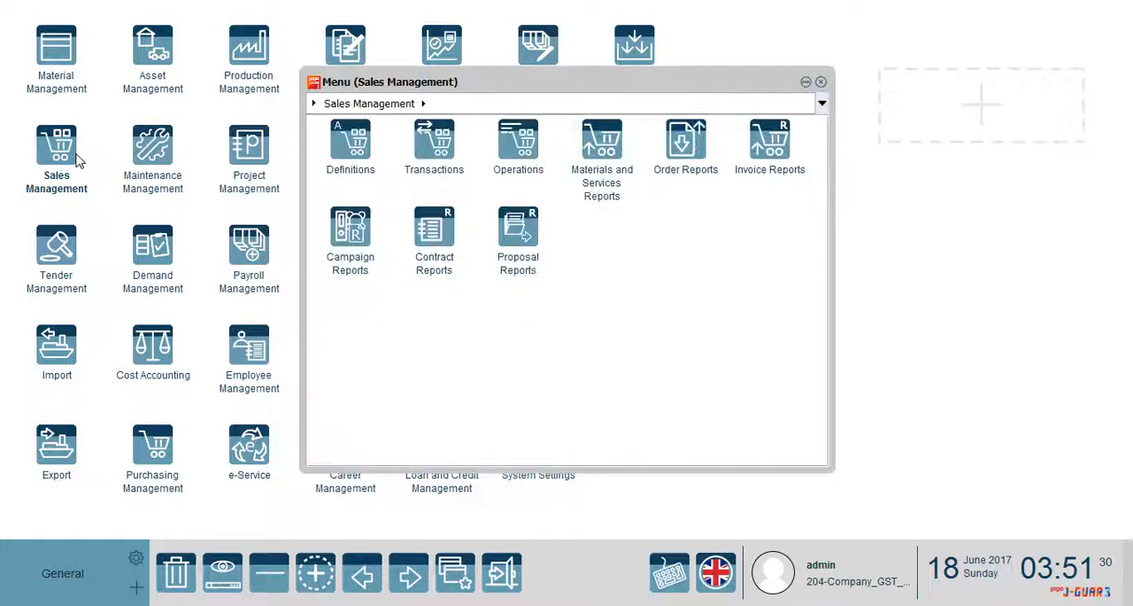
left_click(372, 147)
left_click(379, 104)
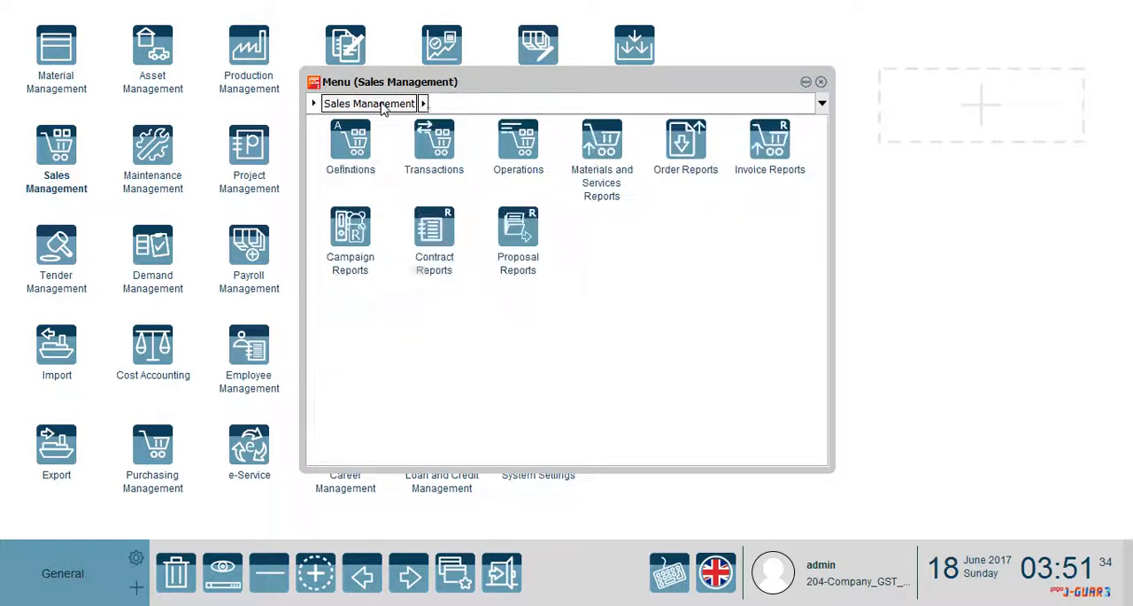
left_click(417, 144)
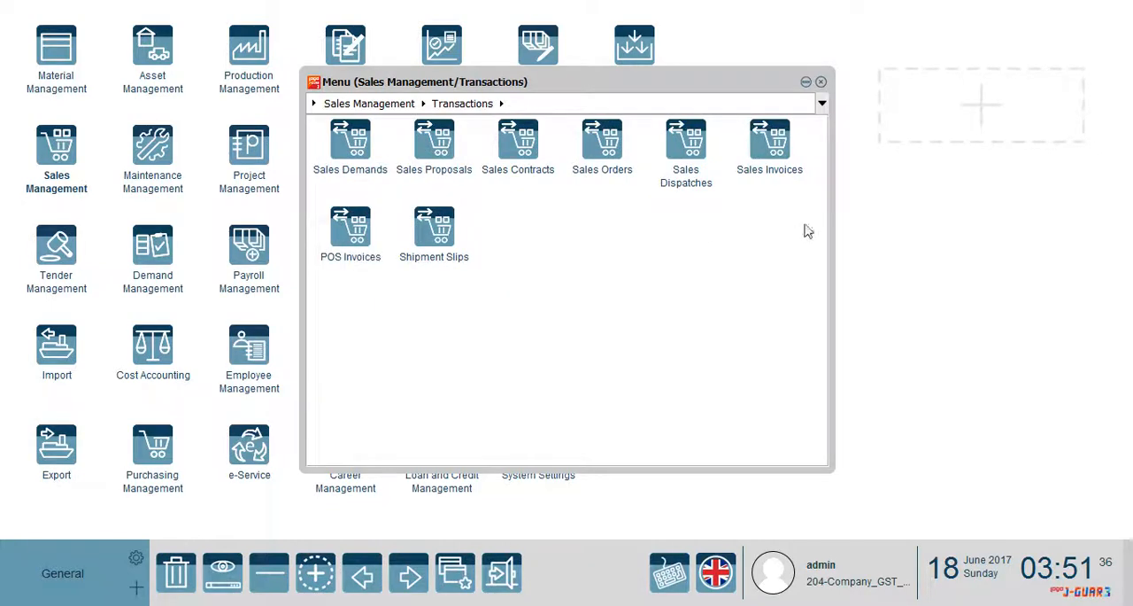
left_click(766, 173)
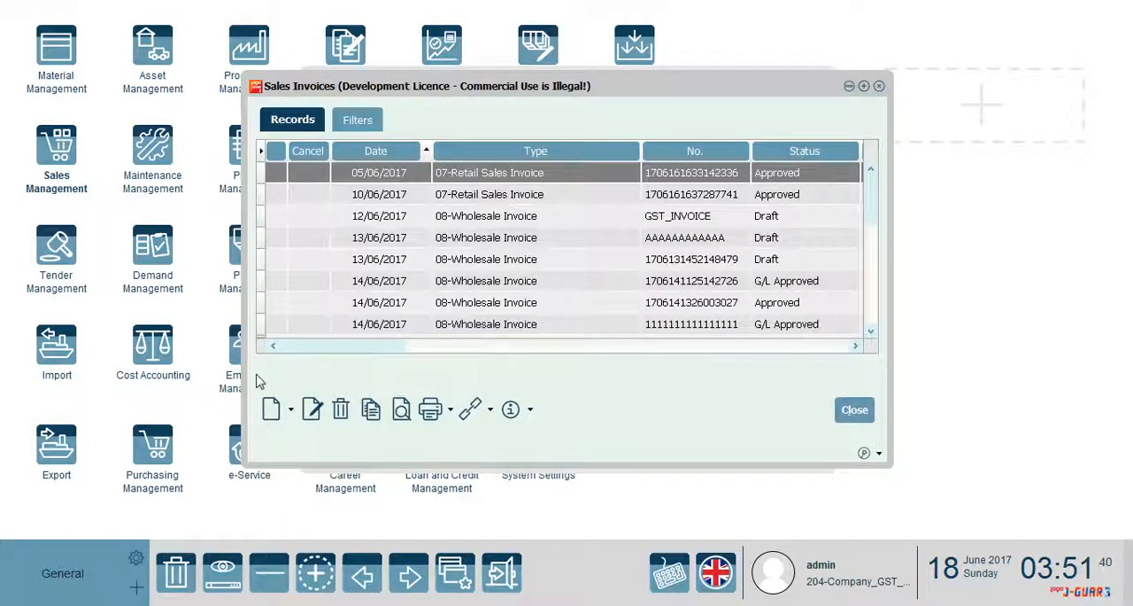
left_click(290, 413)
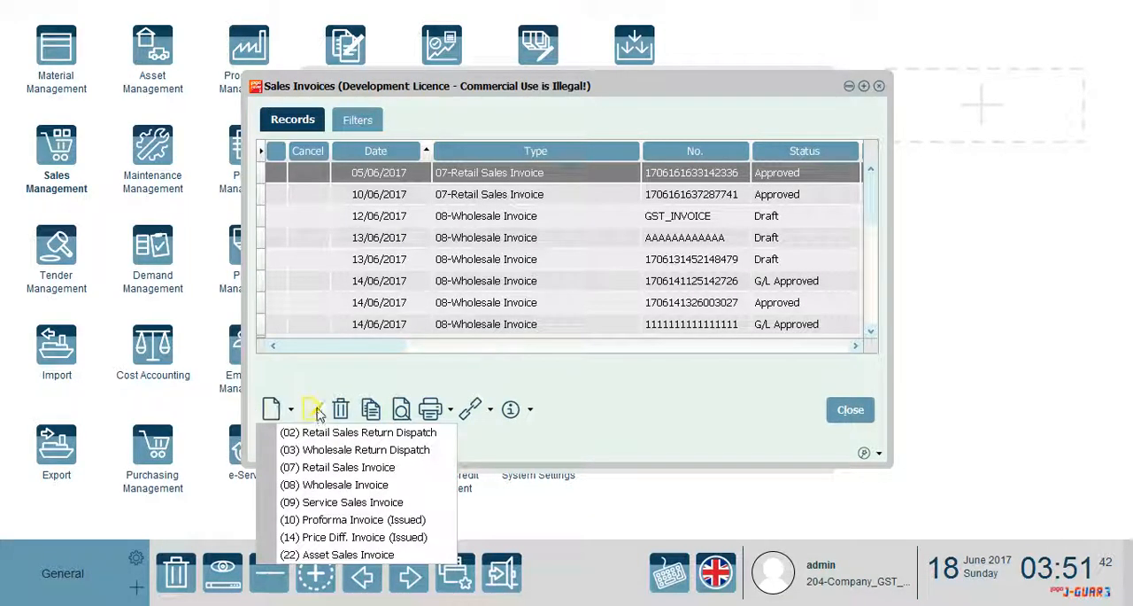
left_click(330, 485)
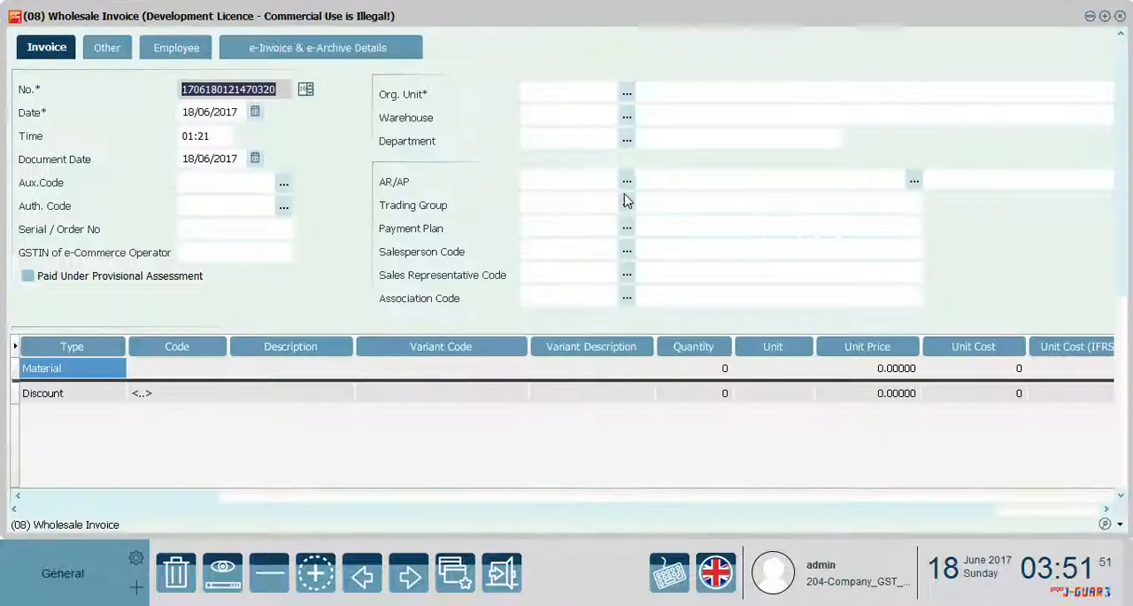
Set the wholesale invoice's date and document date to 20/06/2017, accepting the matching dispatch/receipt date change
left_click(171, 367)
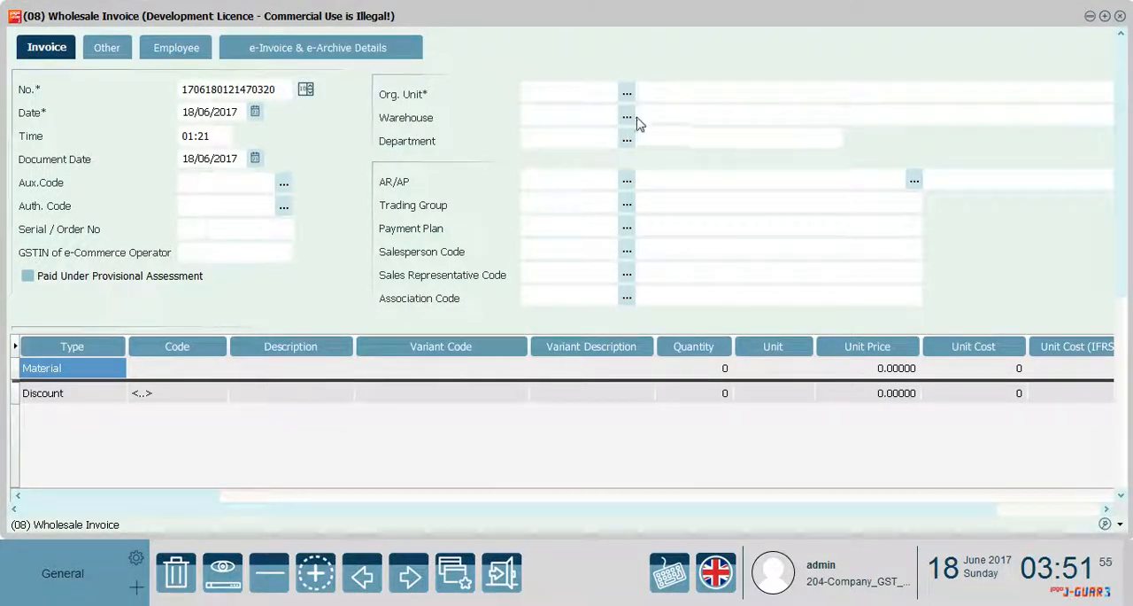
left_click(189, 112)
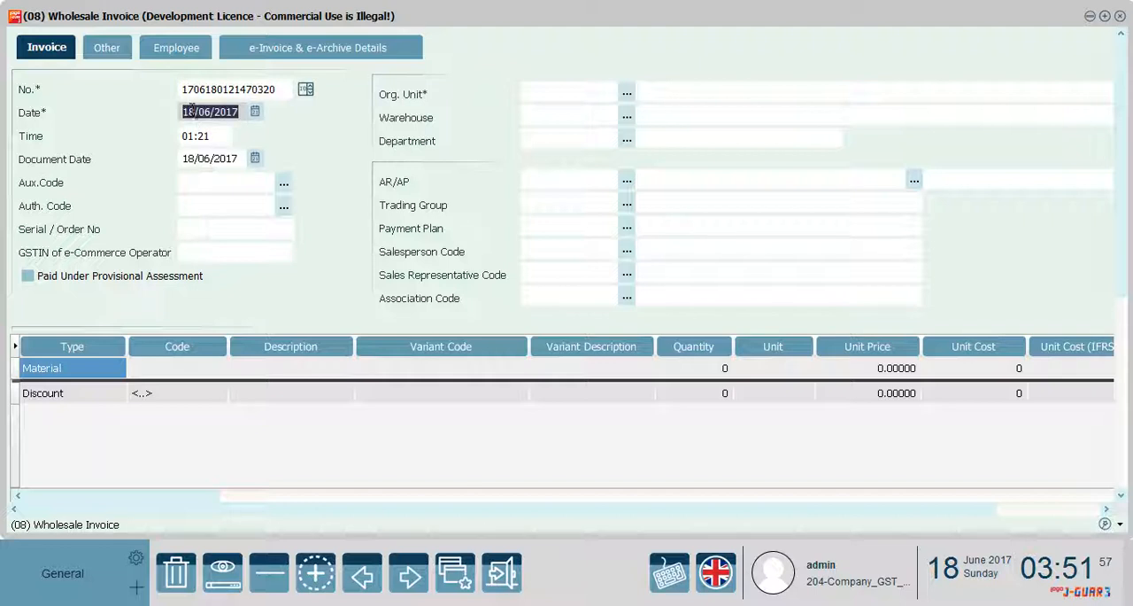
left_click(193, 111)
key("BackSpace")
key("BackSpace")
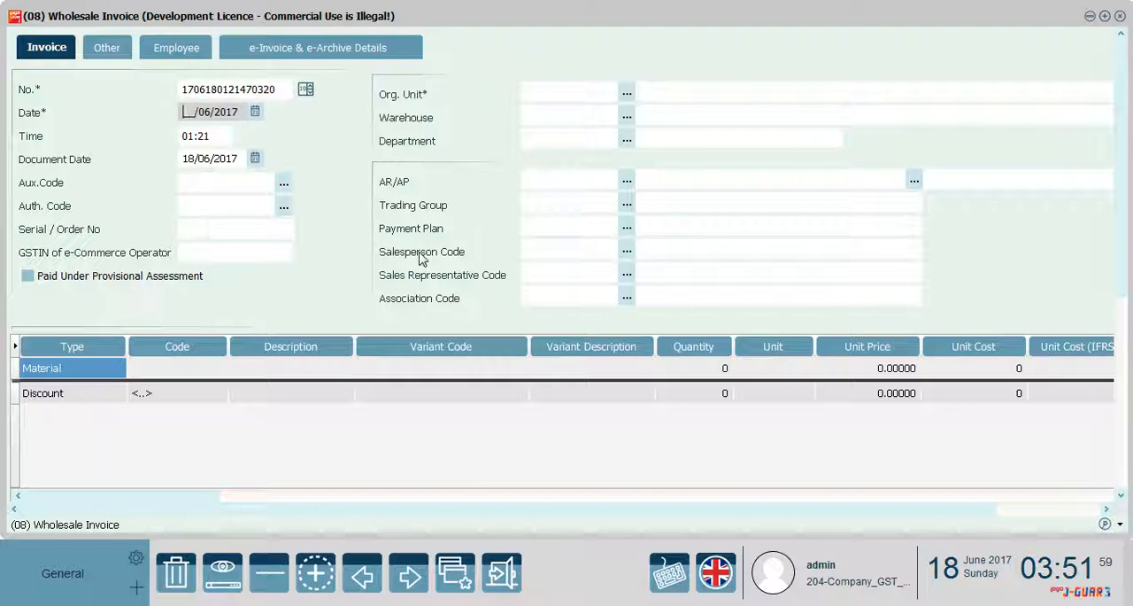
left_click(255, 112)
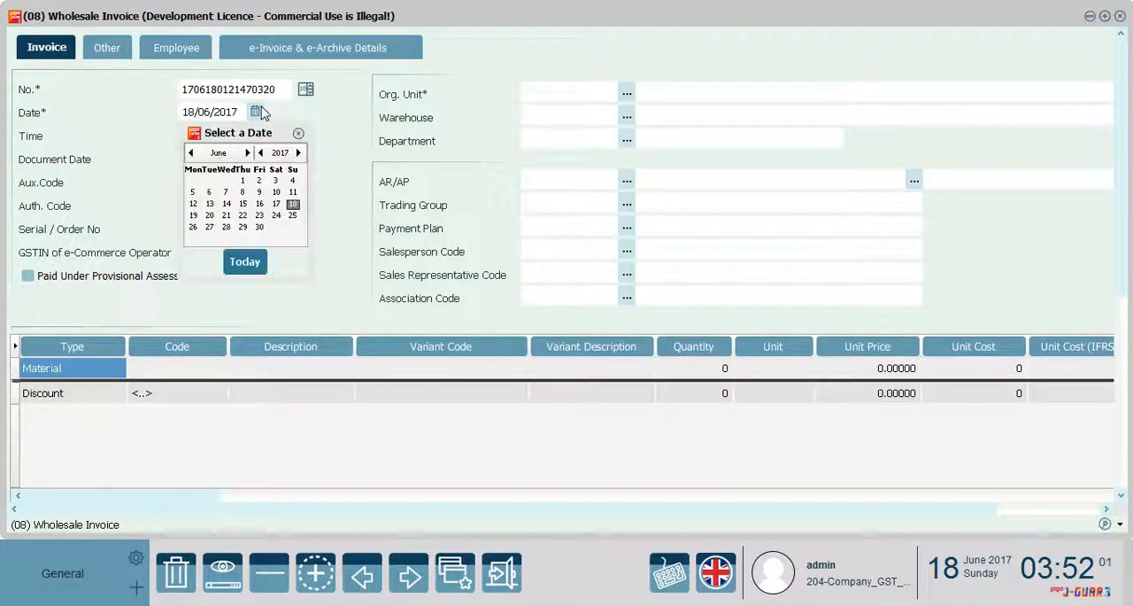
left_click(209, 215)
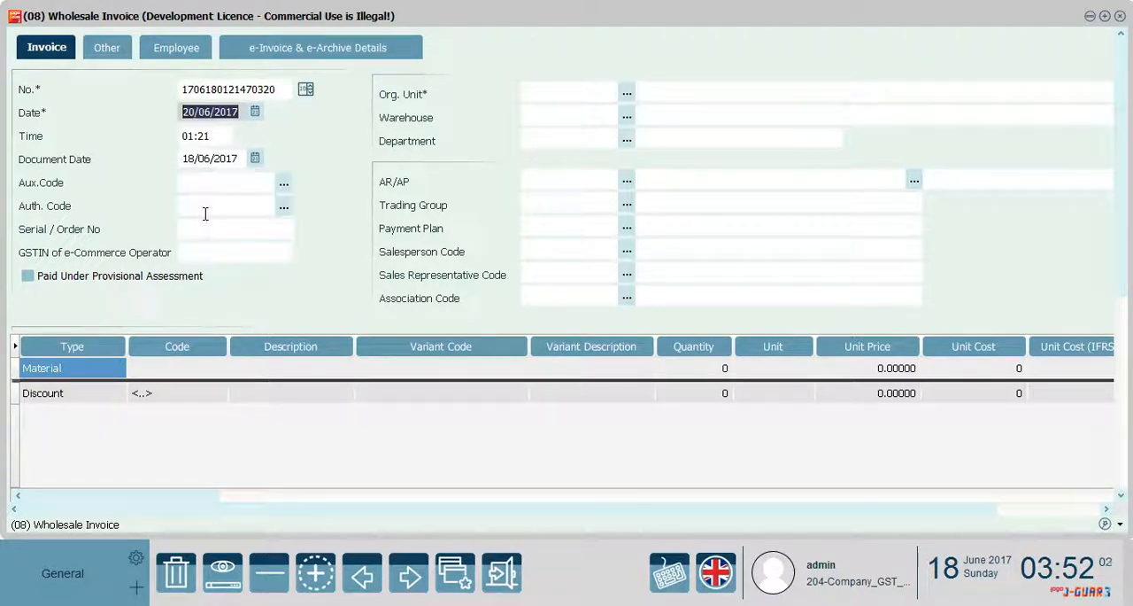
left_click(232, 156)
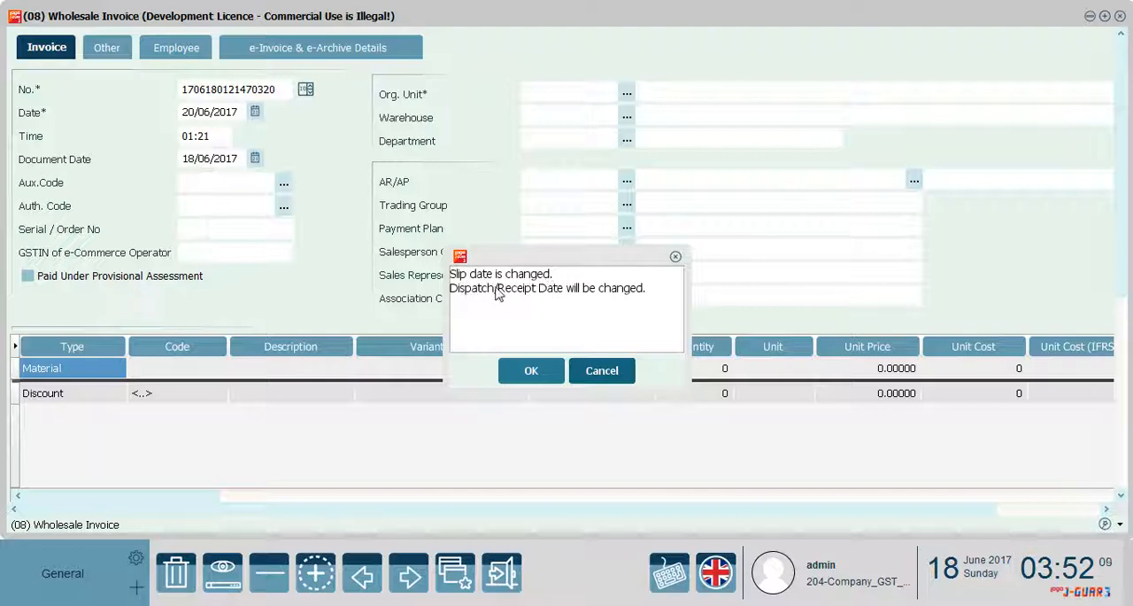
left_click(533, 374)
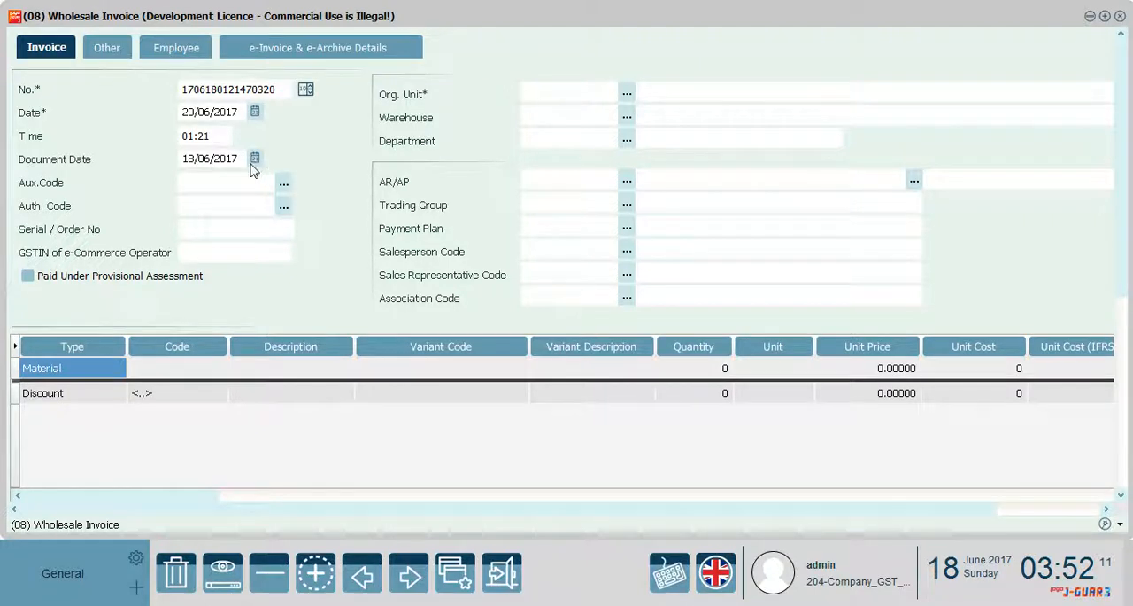
left_click(256, 157)
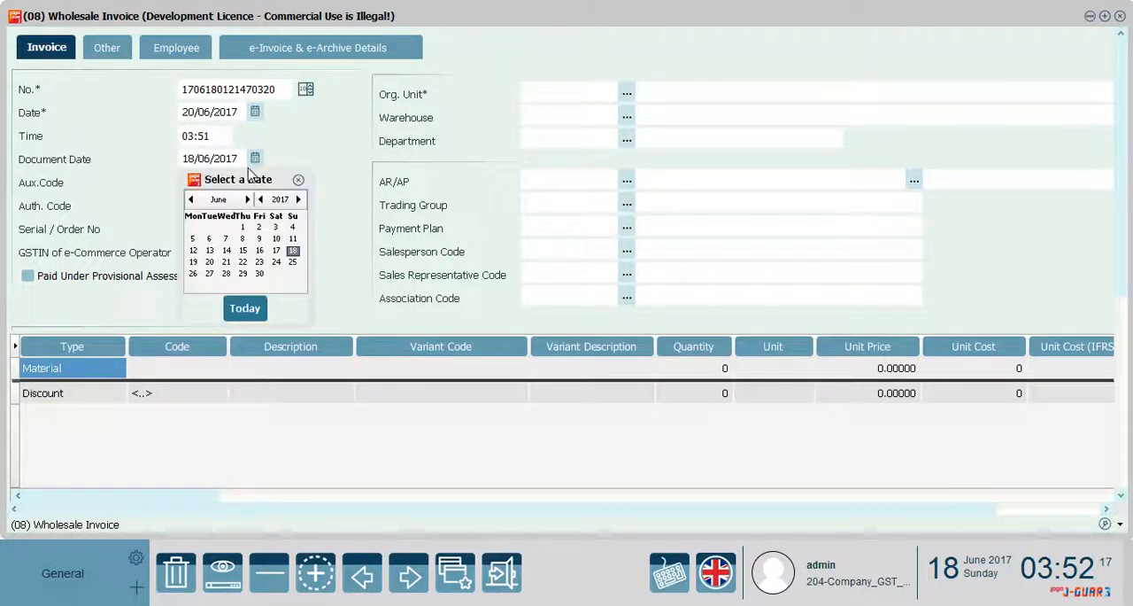
left_click(211, 263)
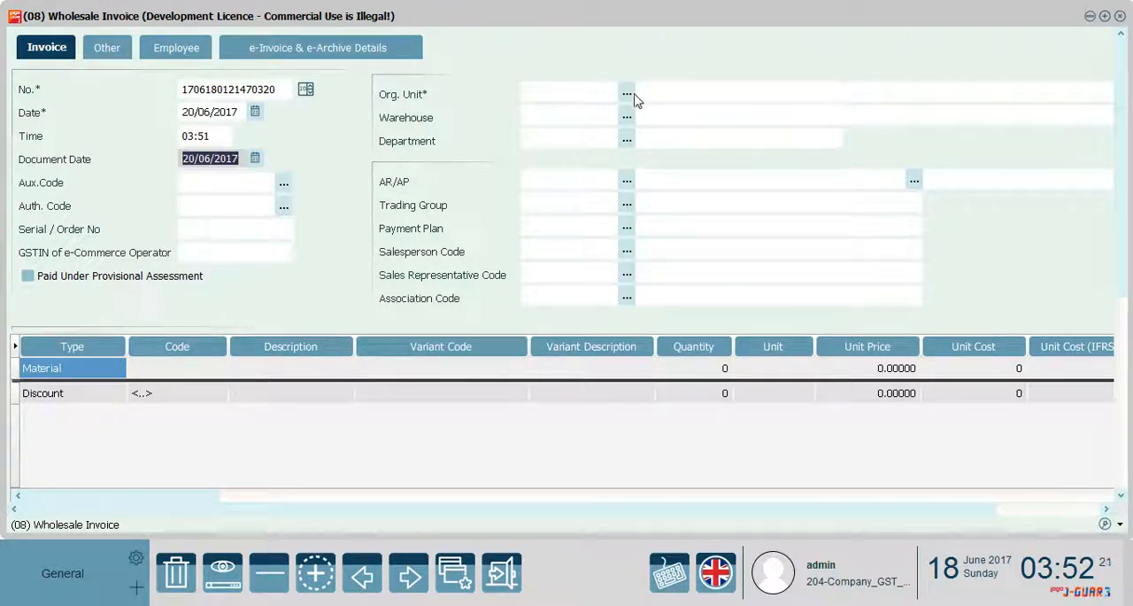
Set the wholesale invoice's organizational unit to 01 (Center), warehouse to 01.01.02 (Center) and department to 01 (Center)
left_click(632, 94)
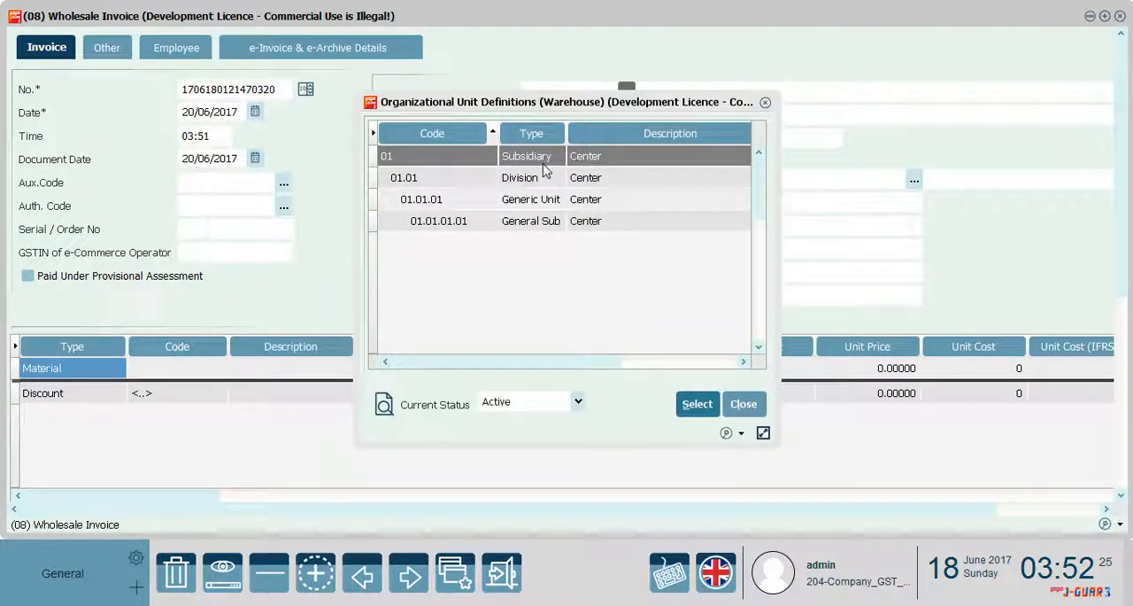
double_click(541, 169)
left_click(627, 118)
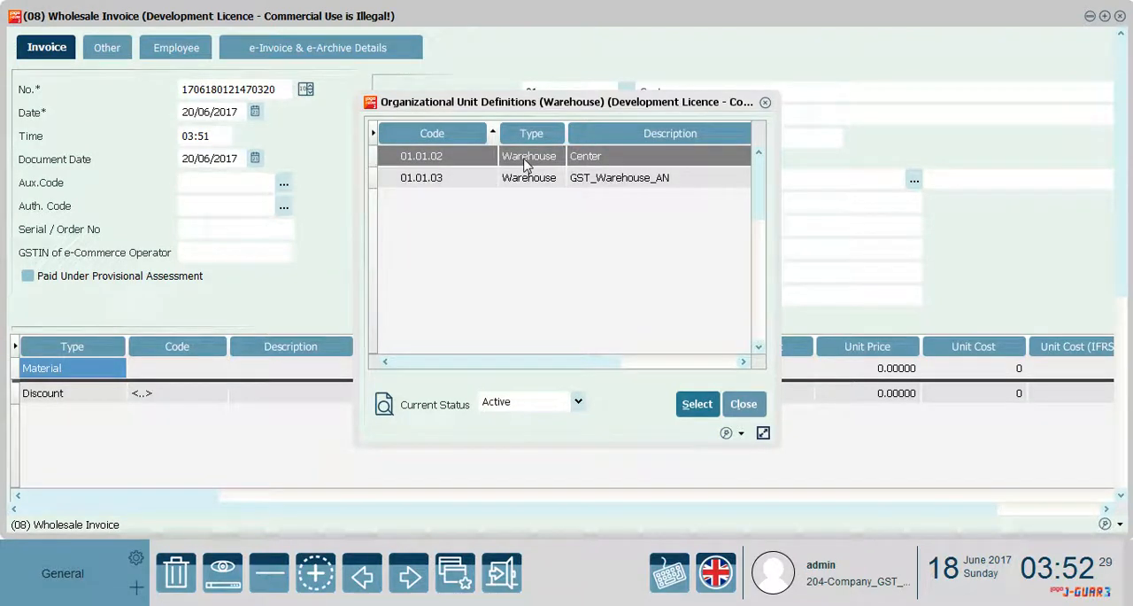
double_click(528, 175)
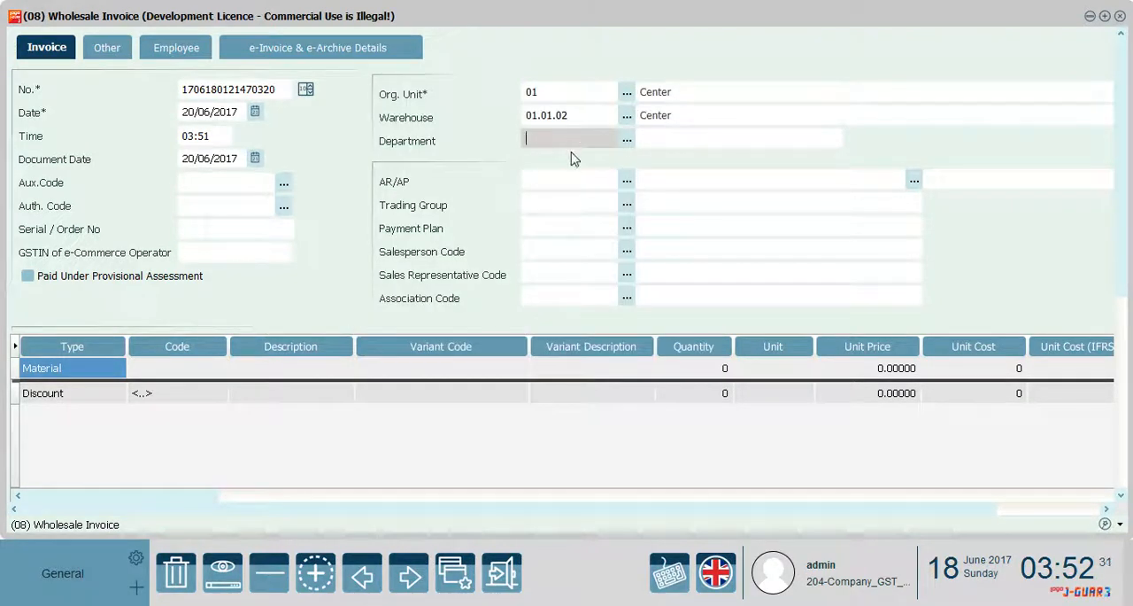
left_click(626, 141)
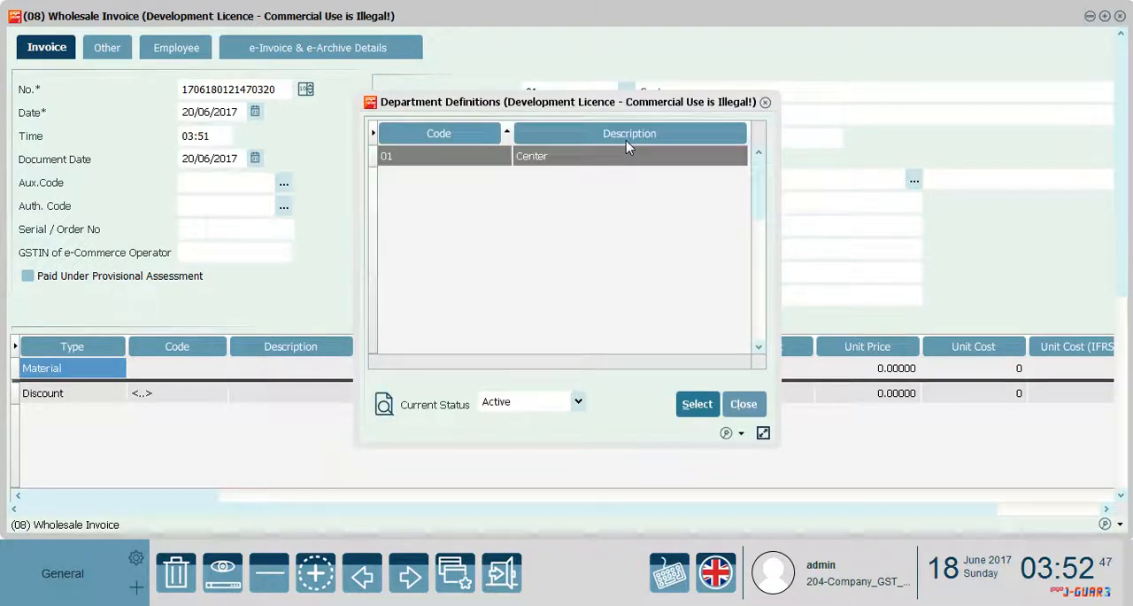
left_click_drag(617, 107, 583, 105)
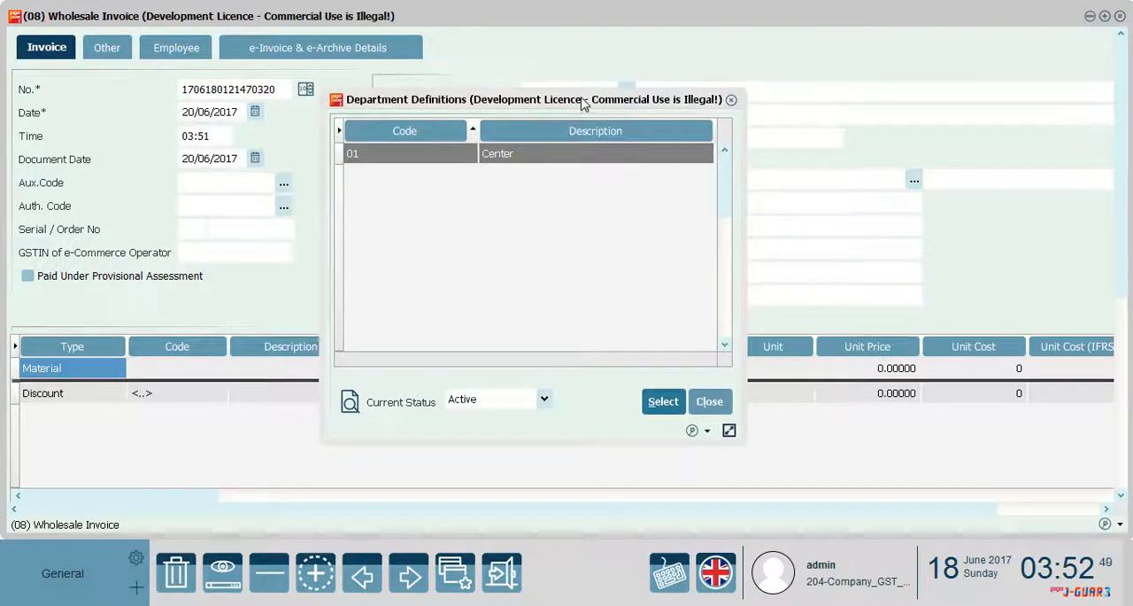
double_click(563, 153)
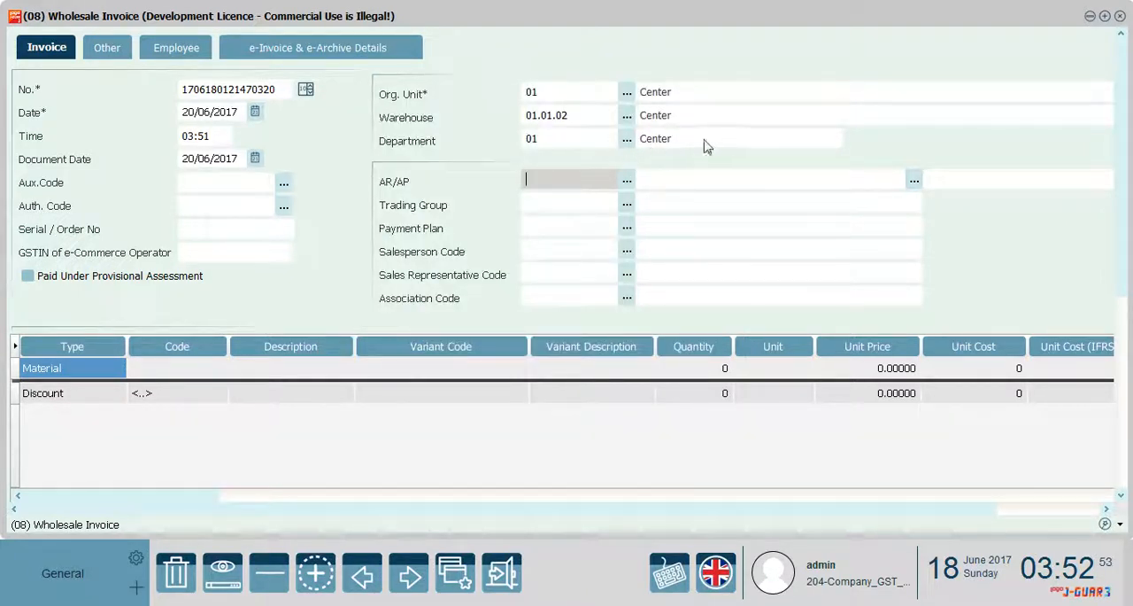
Set the wholesale invoice's AR/AP to Customer_new and choose Material1 for the material line
left_click(628, 181)
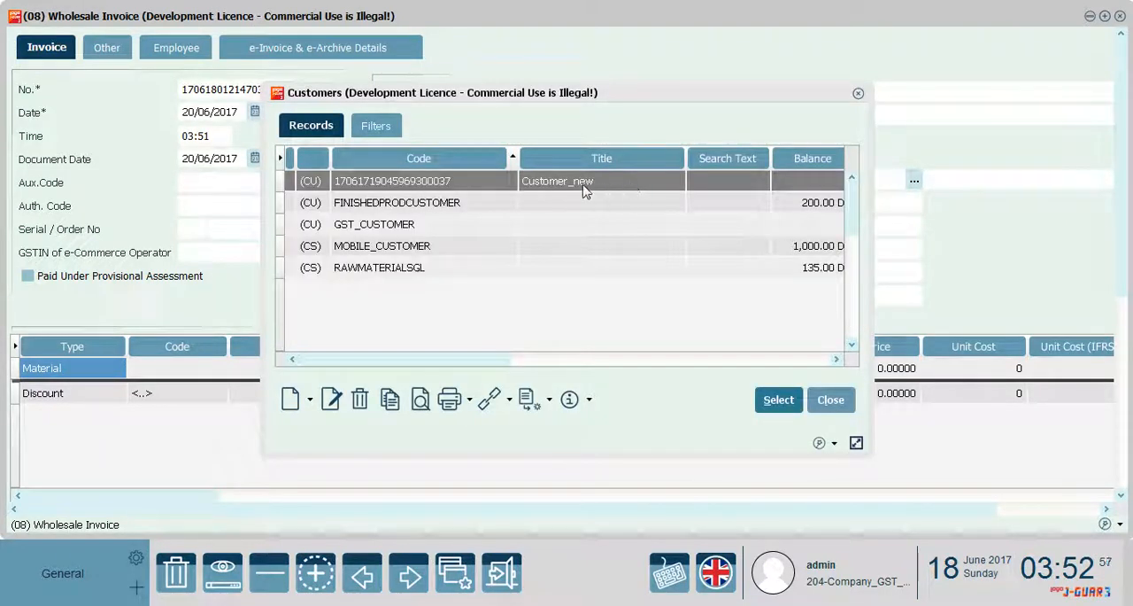
double_click(579, 192)
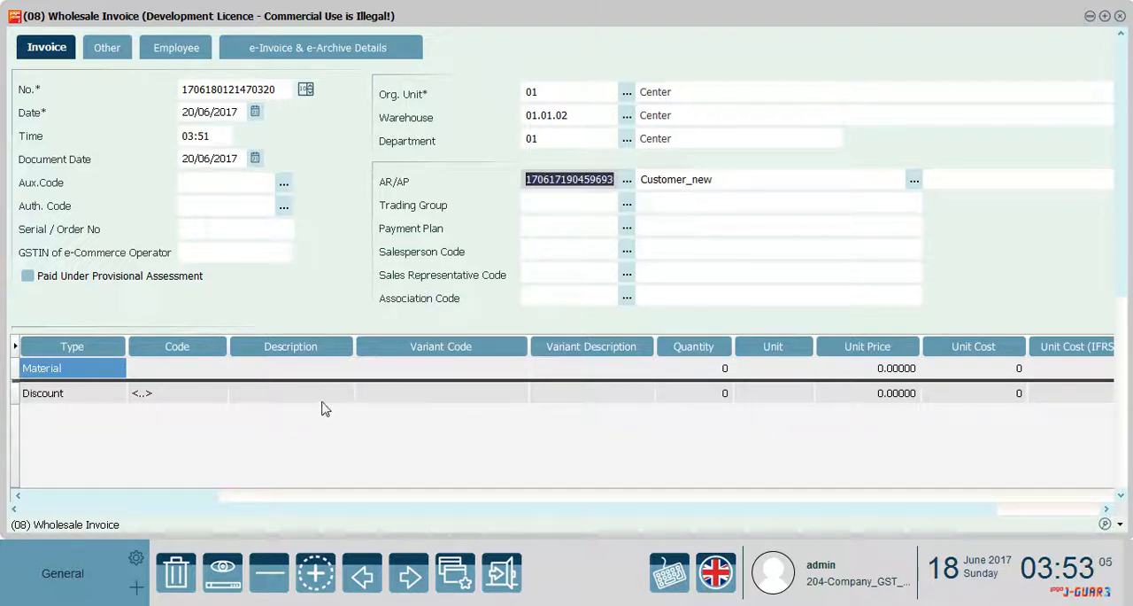
left_click(191, 361)
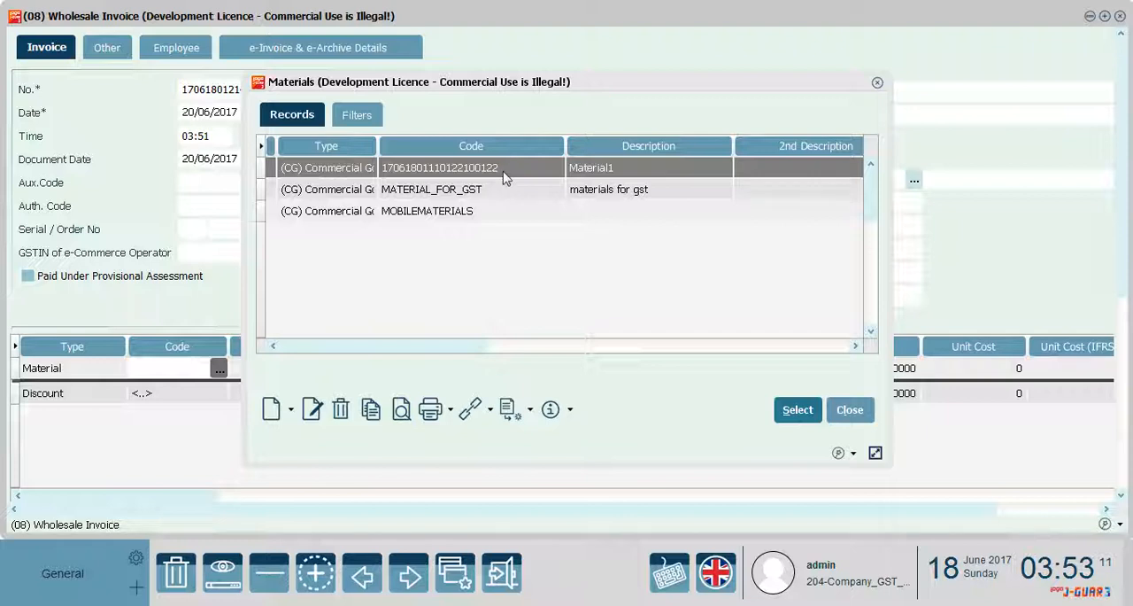
left_click(502, 172)
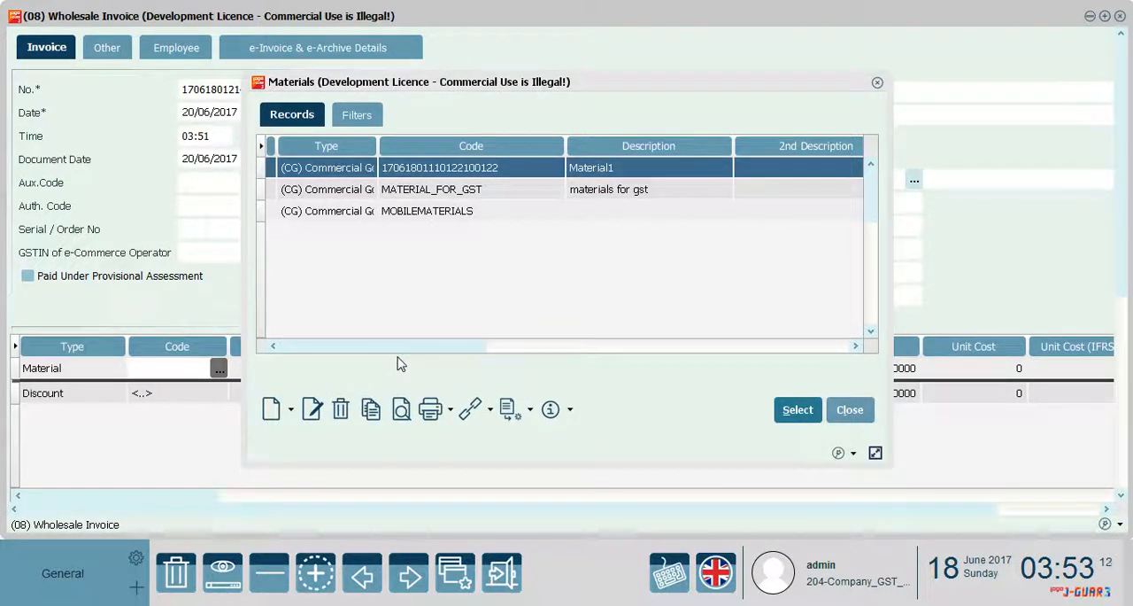
double_click(623, 174)
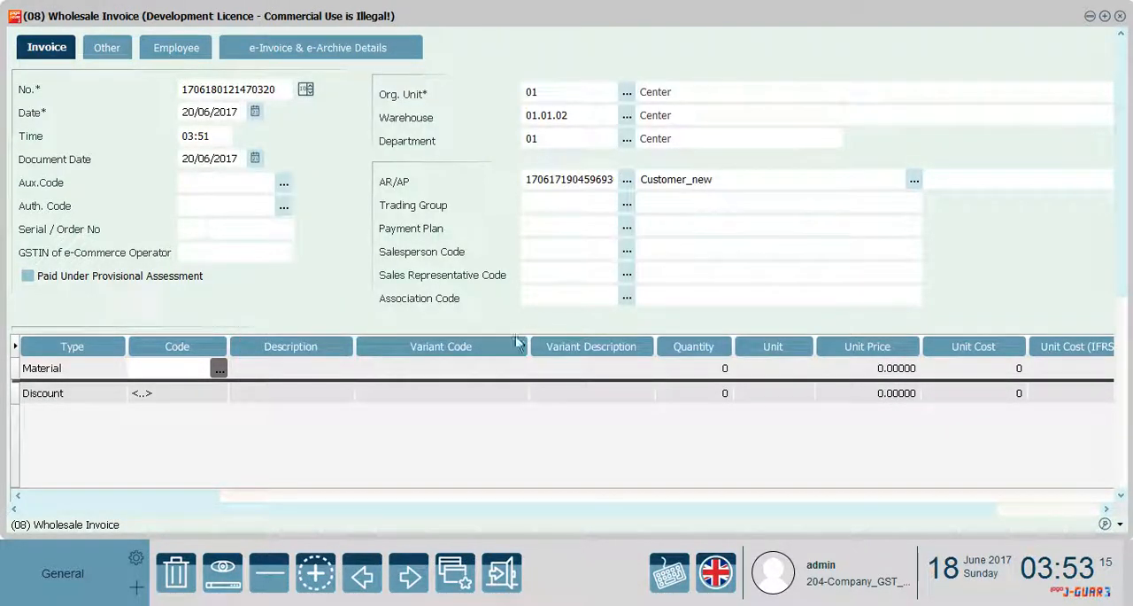
Give the Material1 line of the wholesale invoice a quantity of 8 and a unit price of 250
left_click(693, 369)
type("8")
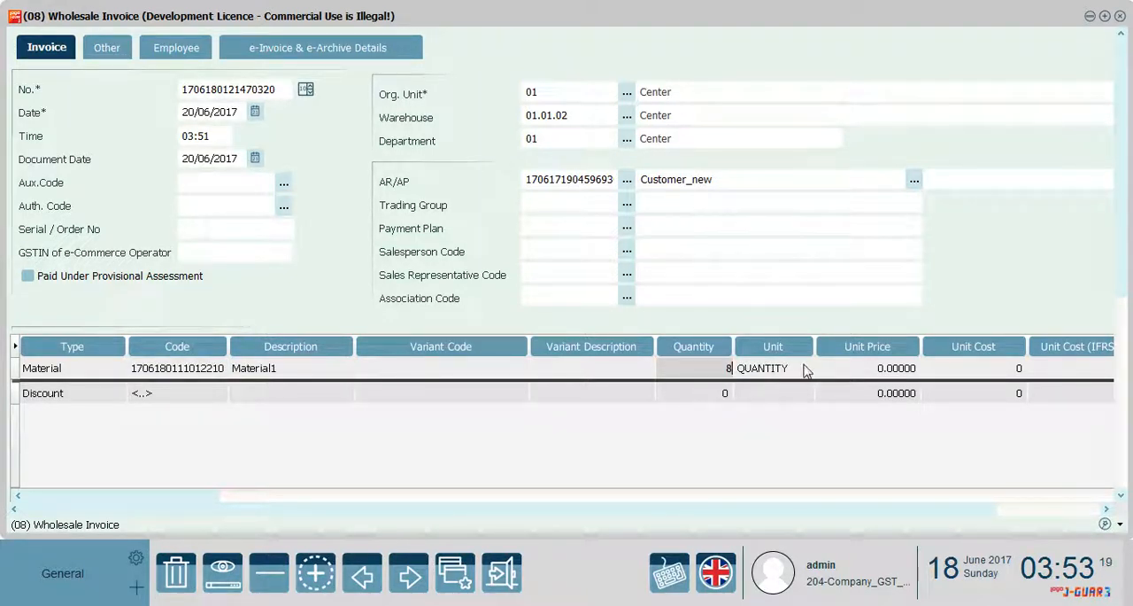
left_click(854, 368)
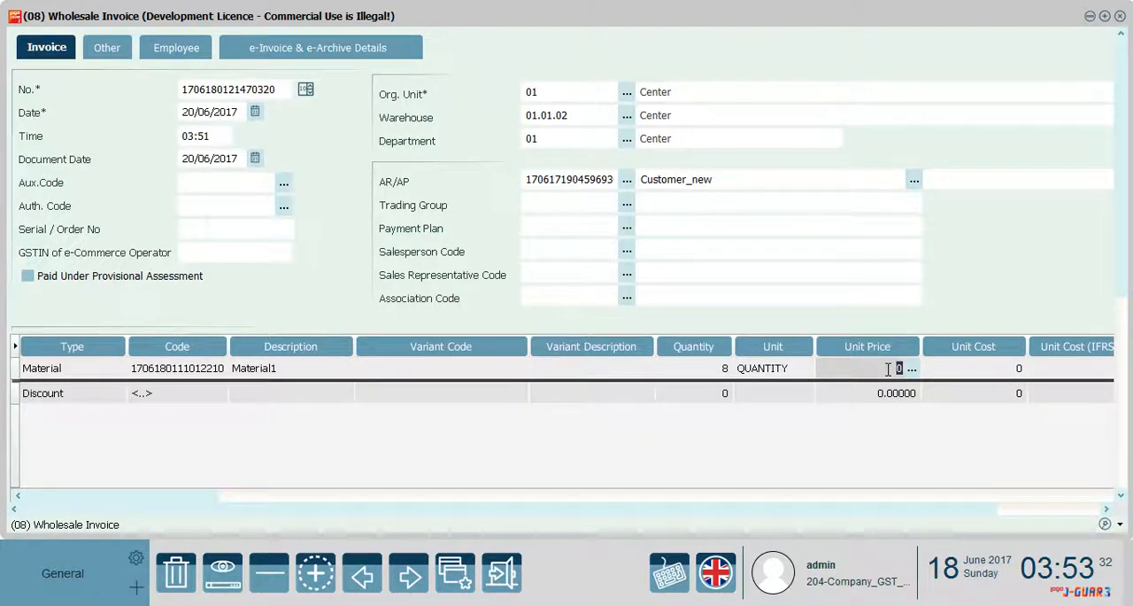
type("2,")
type("0")
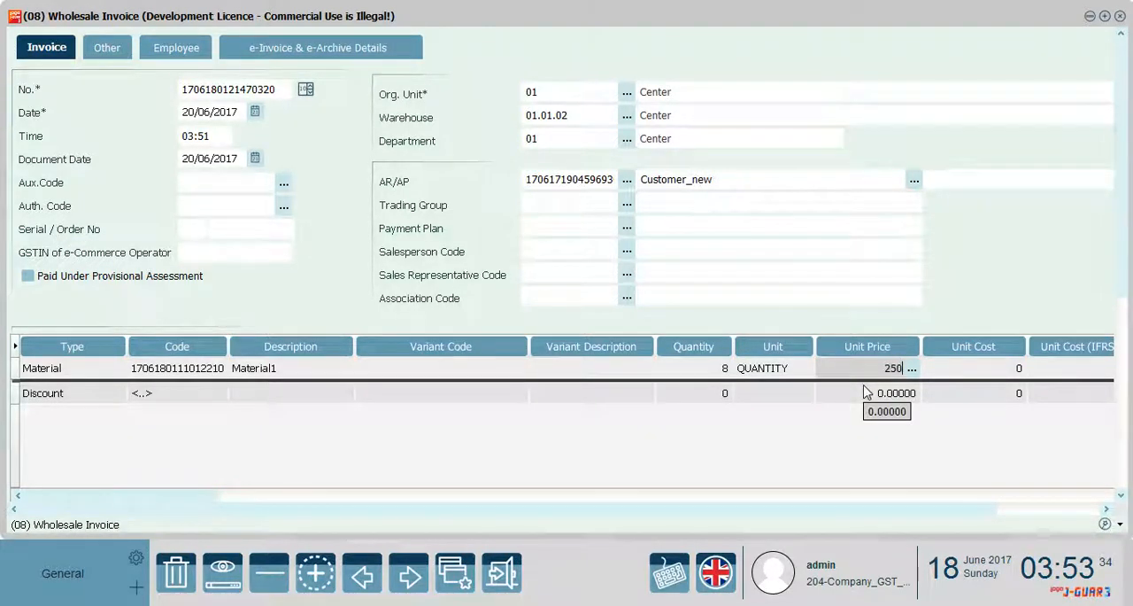
left_click(954, 372)
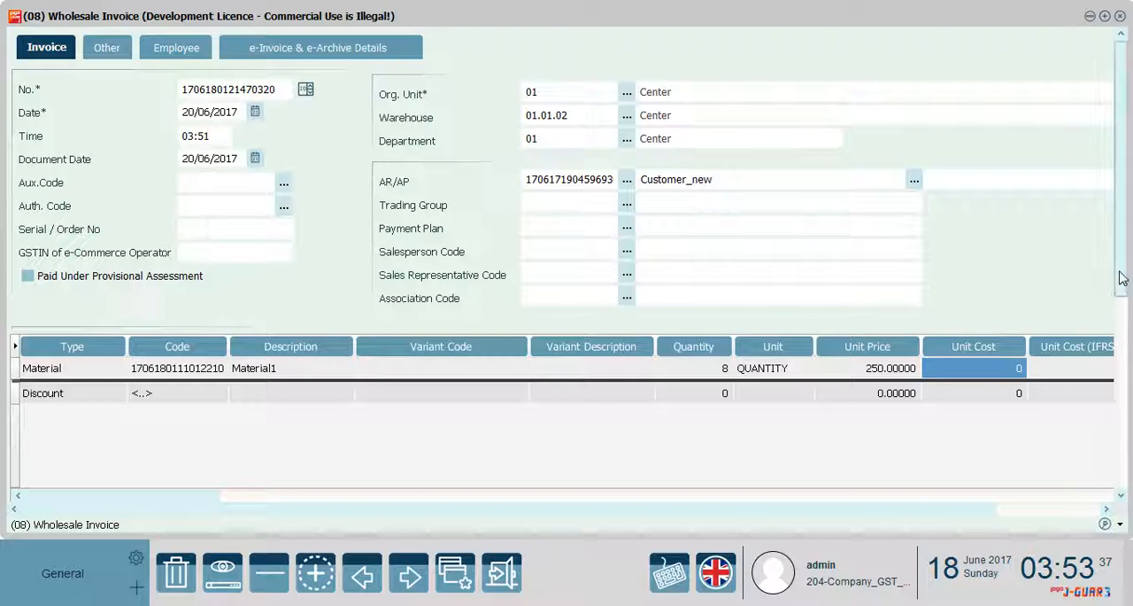
Save the wholesale invoice and change the status of the 20/06/2017 record to Approved
scroll(1107, 398, "down", 5)
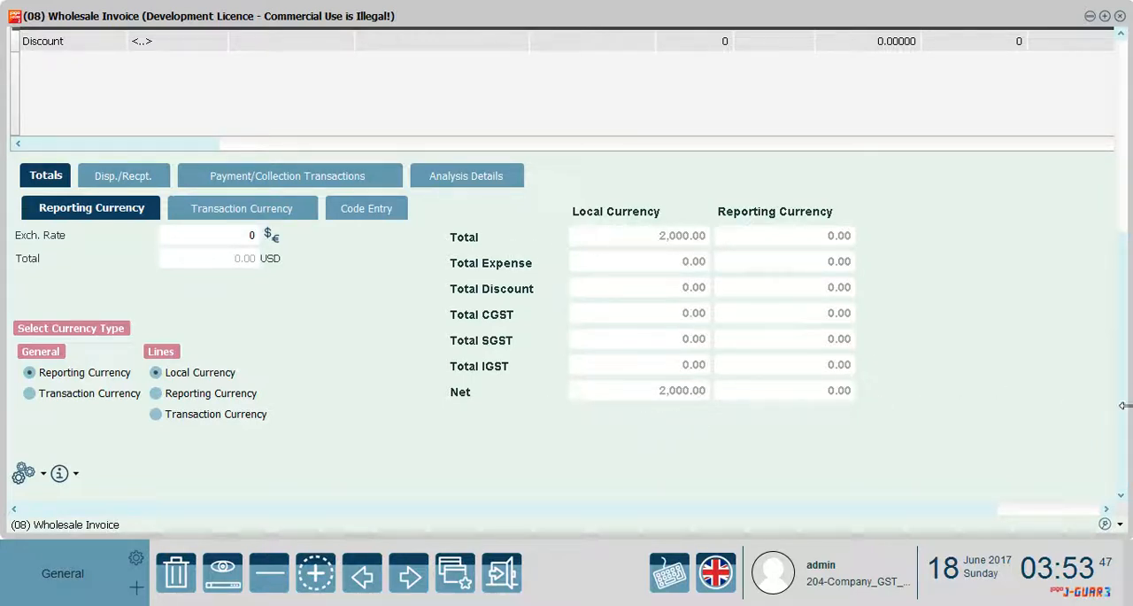
left_click_drag(975, 511, 1047, 507)
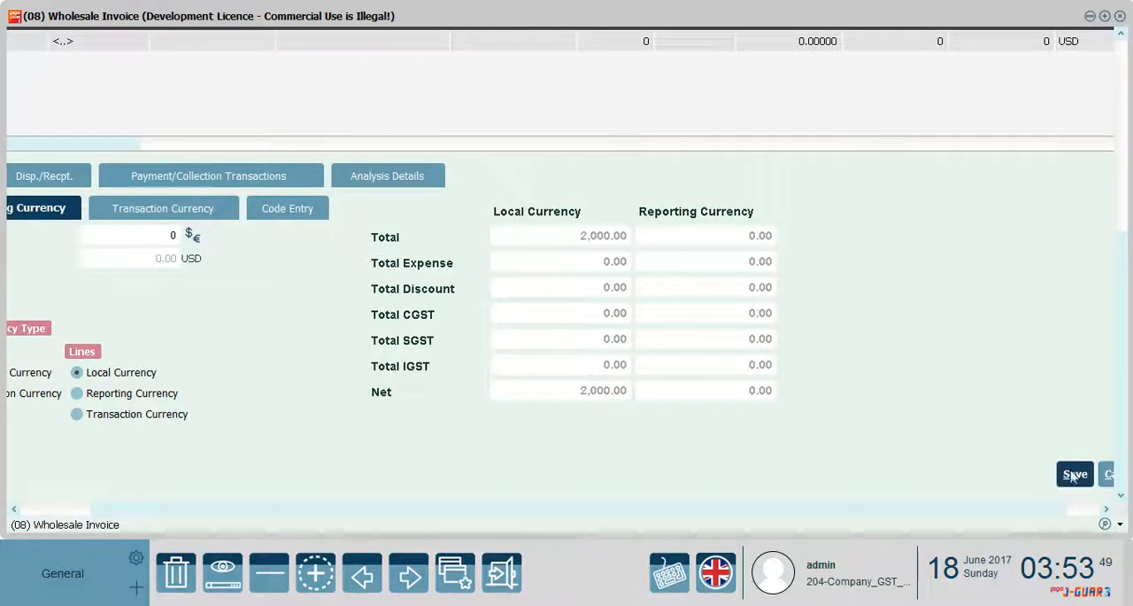
left_click(1074, 477)
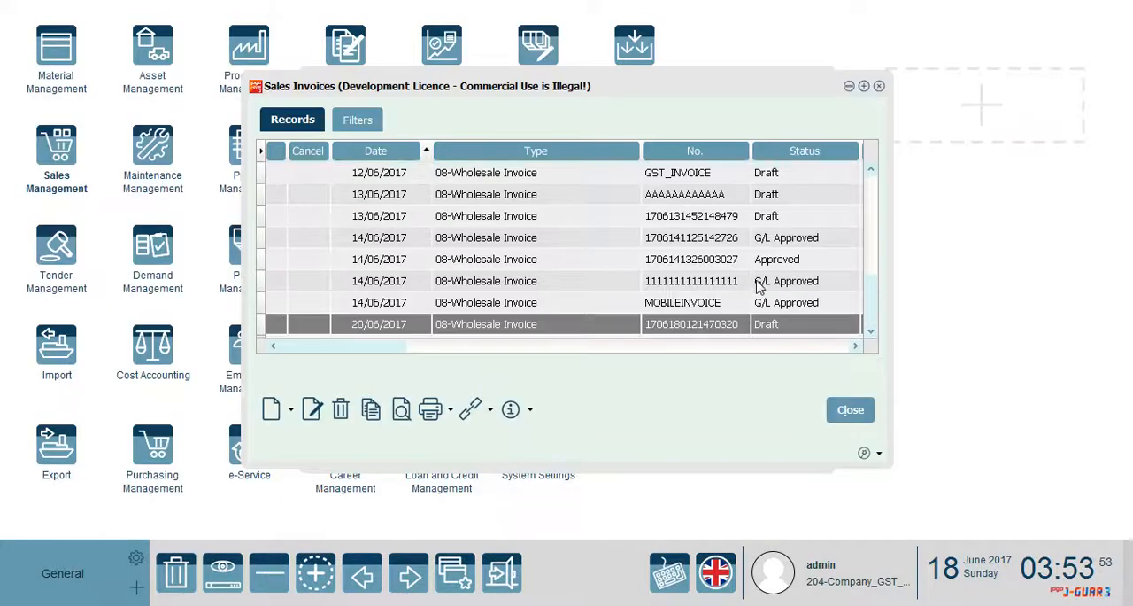
right_click(591, 325)
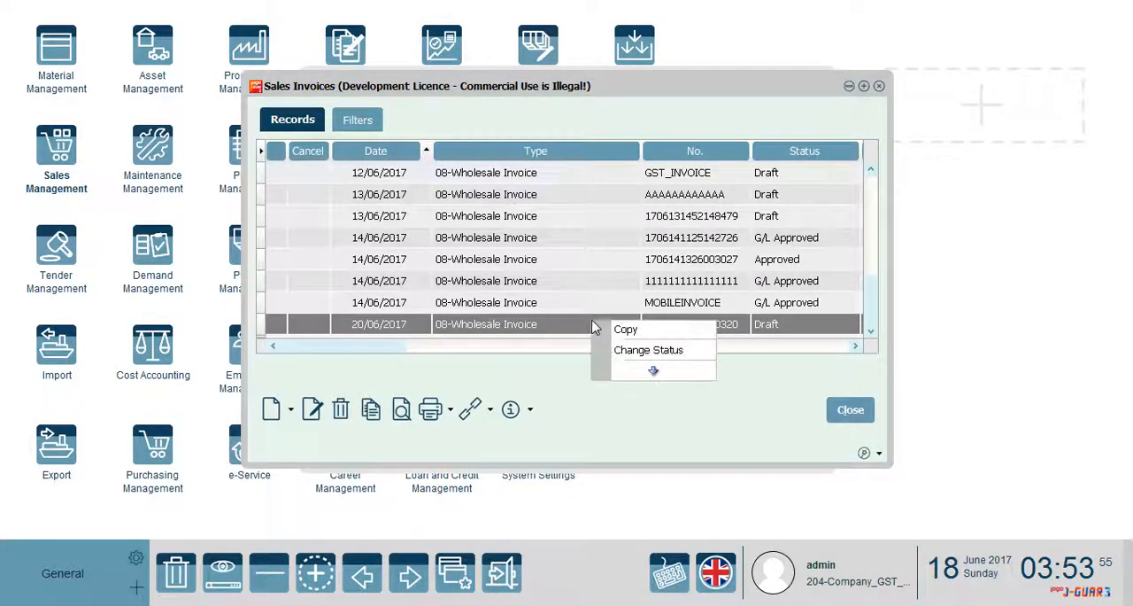
left_click(632, 352)
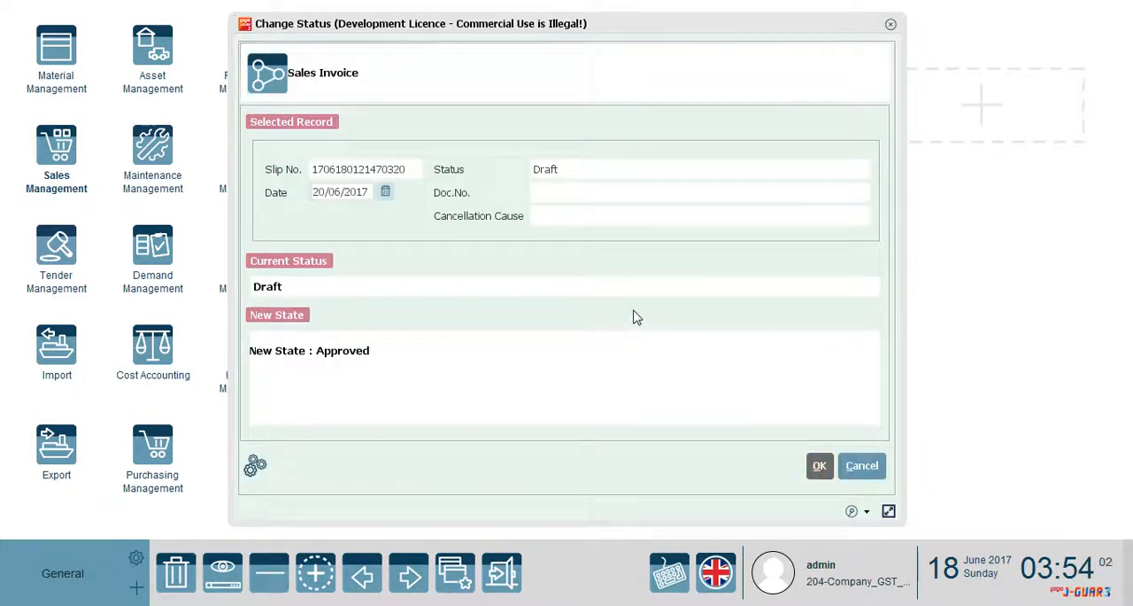
key("Return")
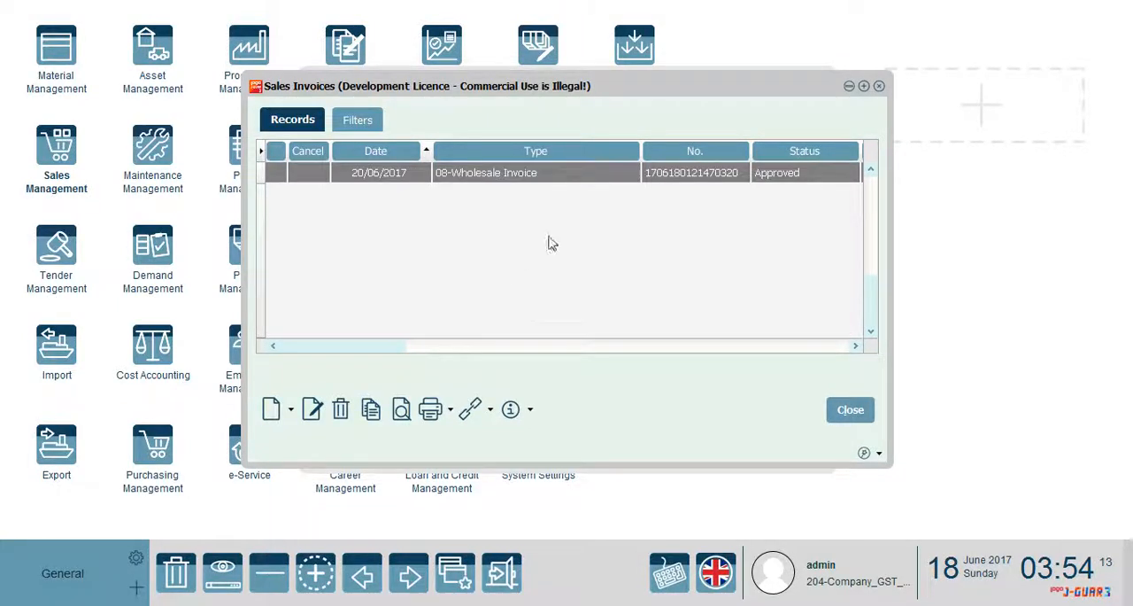
Leave the sales invoices and open Costing among the Material Management operations
left_click(845, 410)
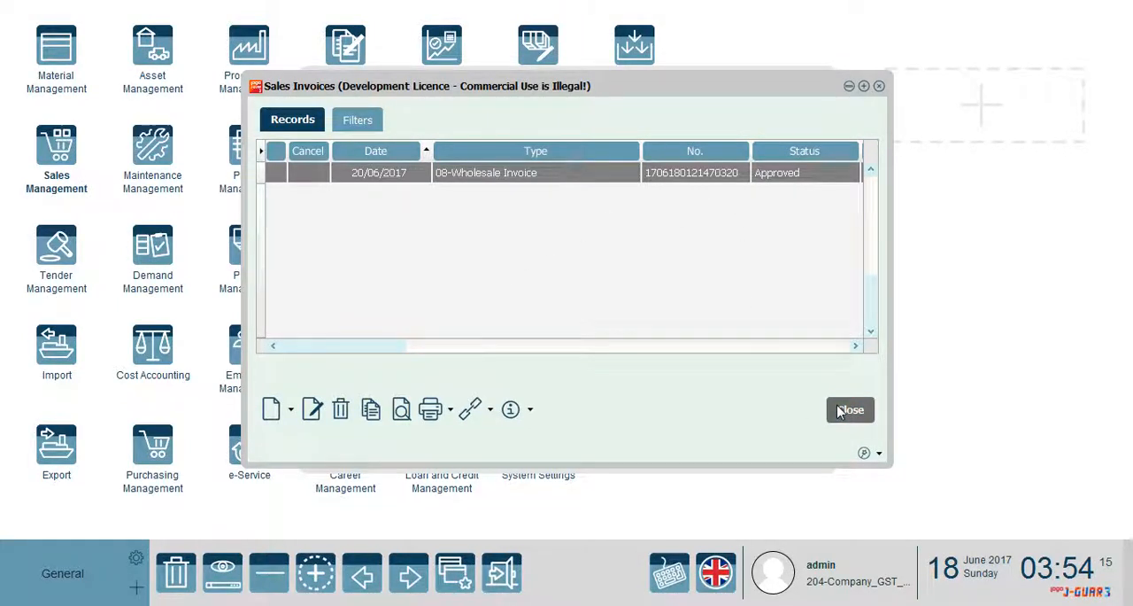
left_click(821, 83)
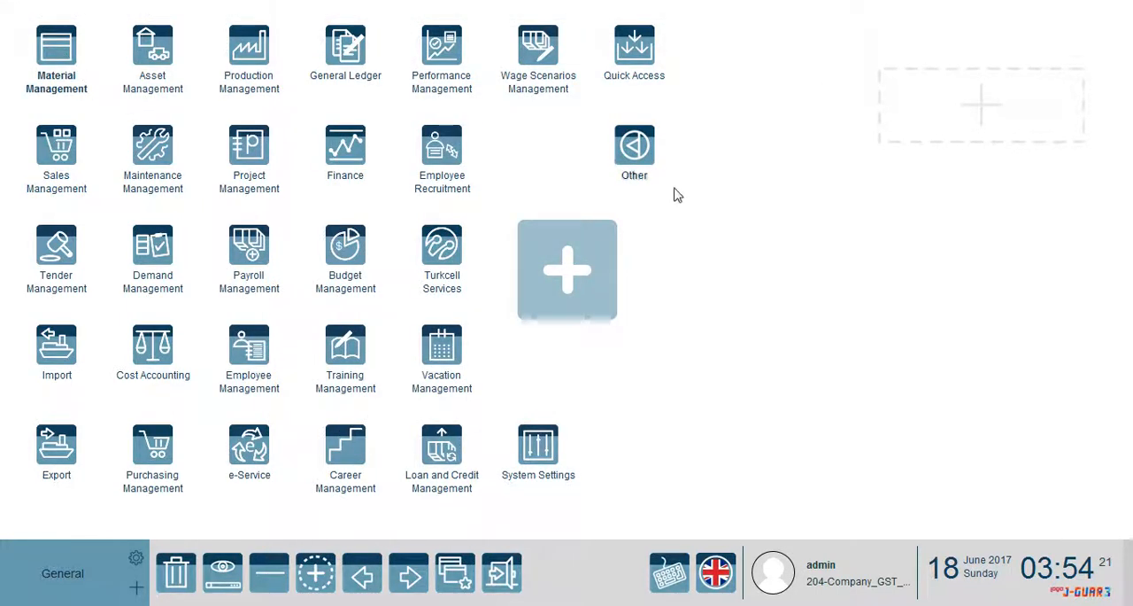
left_click(52, 66)
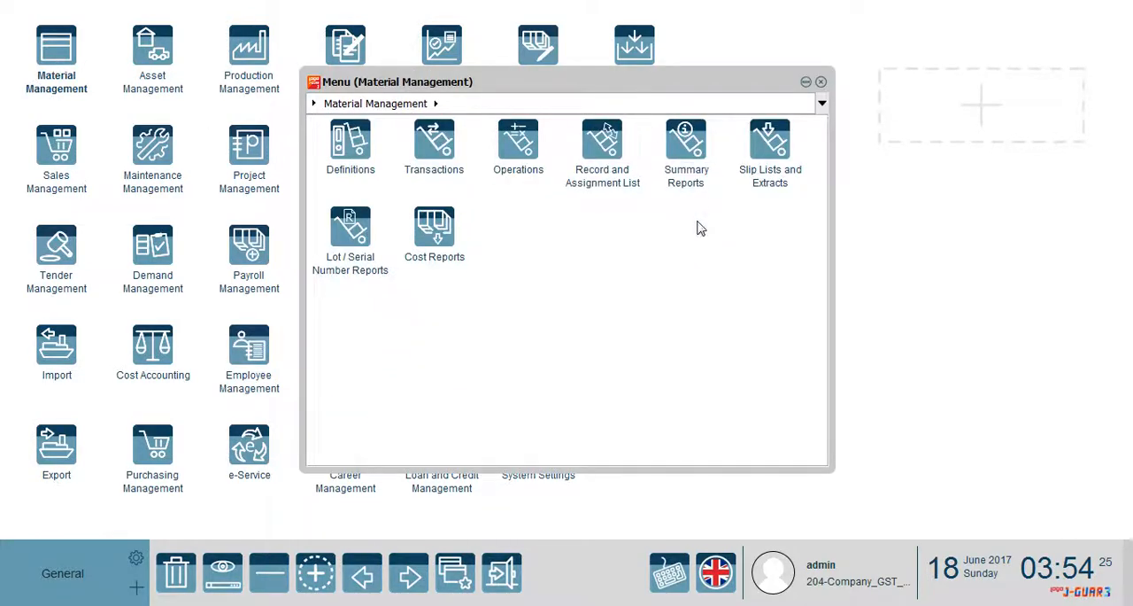
left_click(508, 147)
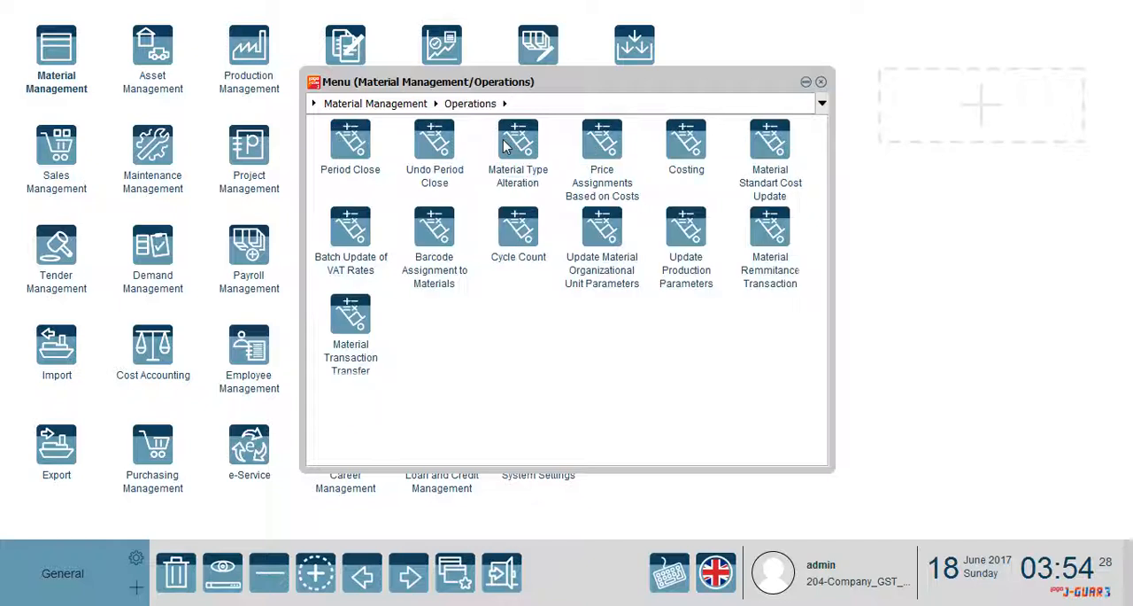
left_click(678, 142)
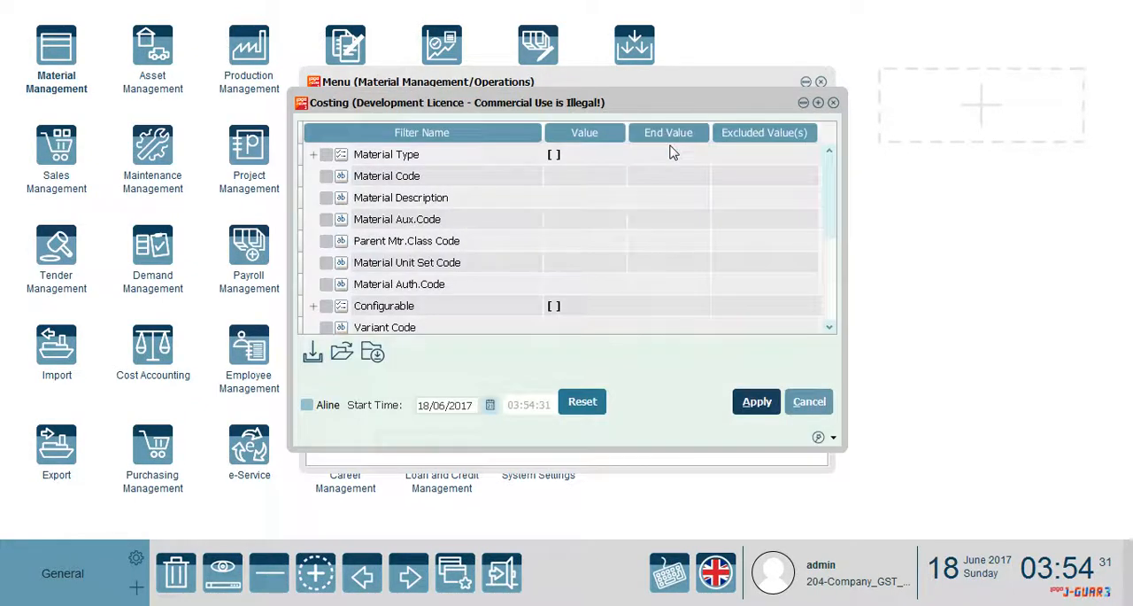
Review the costing filters, apply the costing operation with its default settings and leave Material Management
left_click(314, 157)
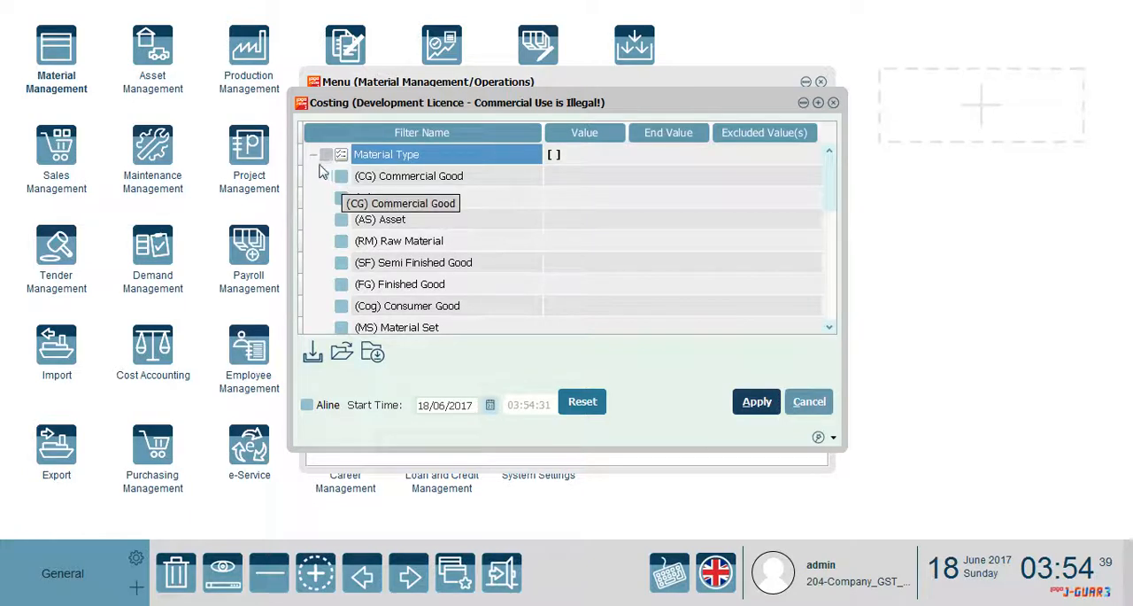
left_click(314, 158)
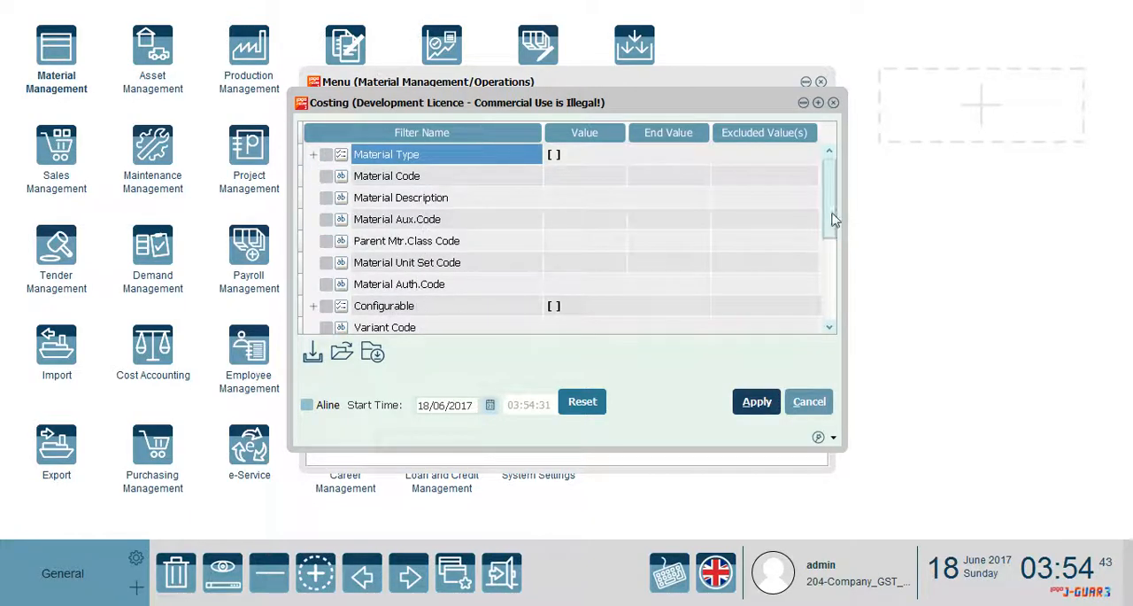
left_click_drag(829, 218, 827, 279)
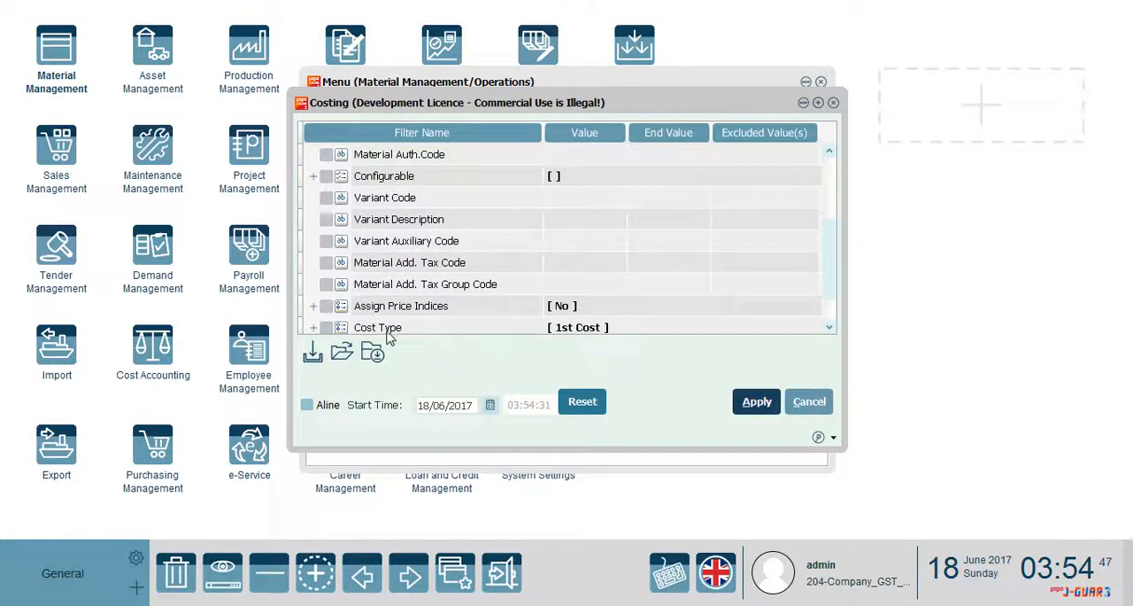
left_click_drag(825, 256, 812, 162)
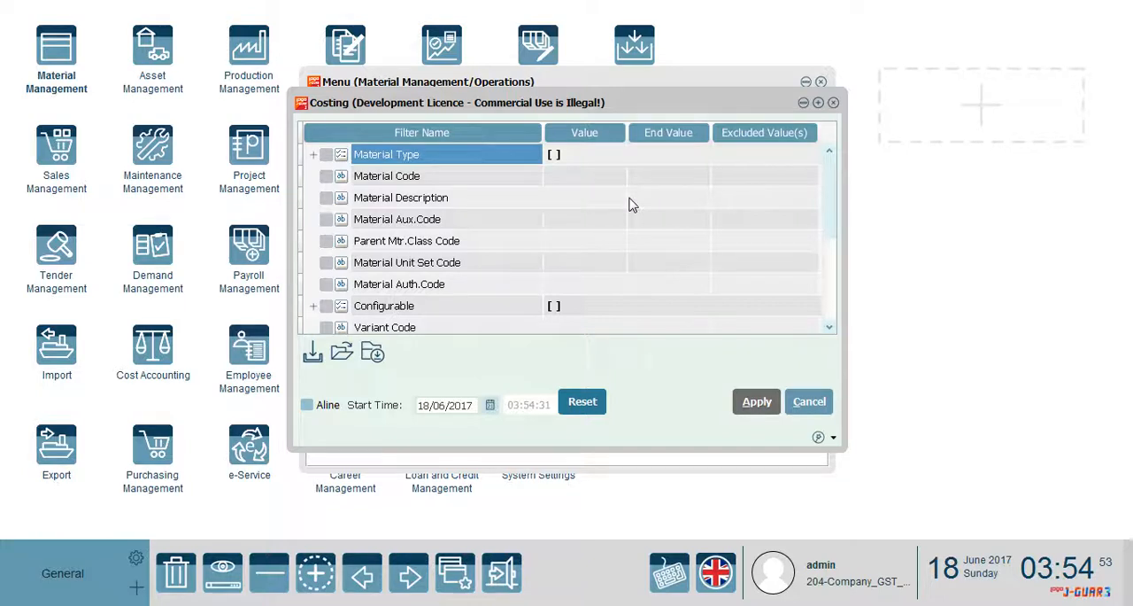
left_click(574, 365)
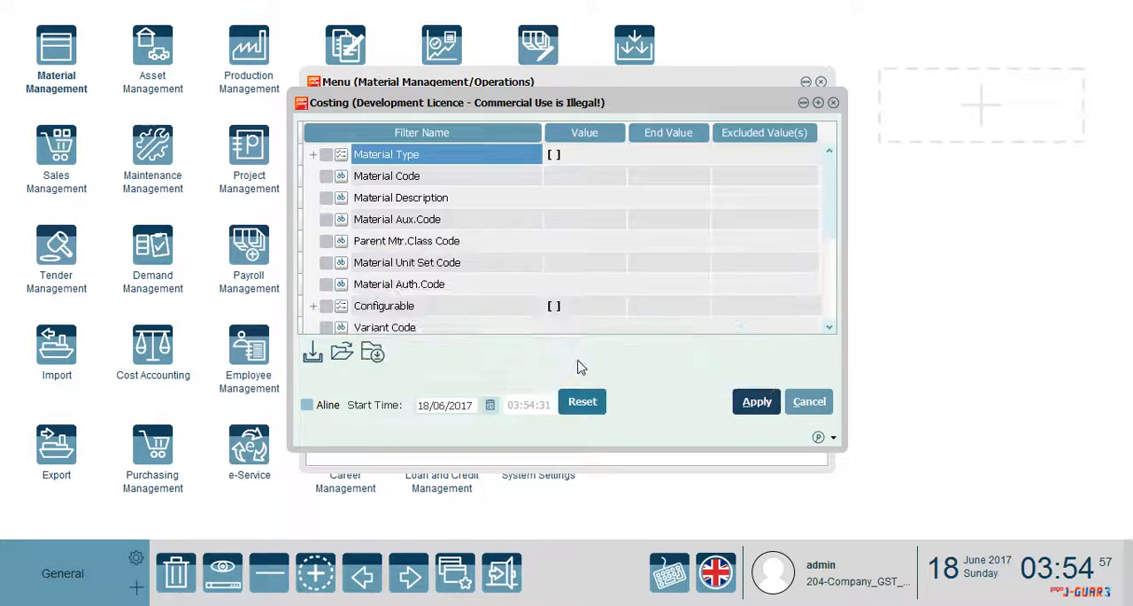
left_click(821, 82)
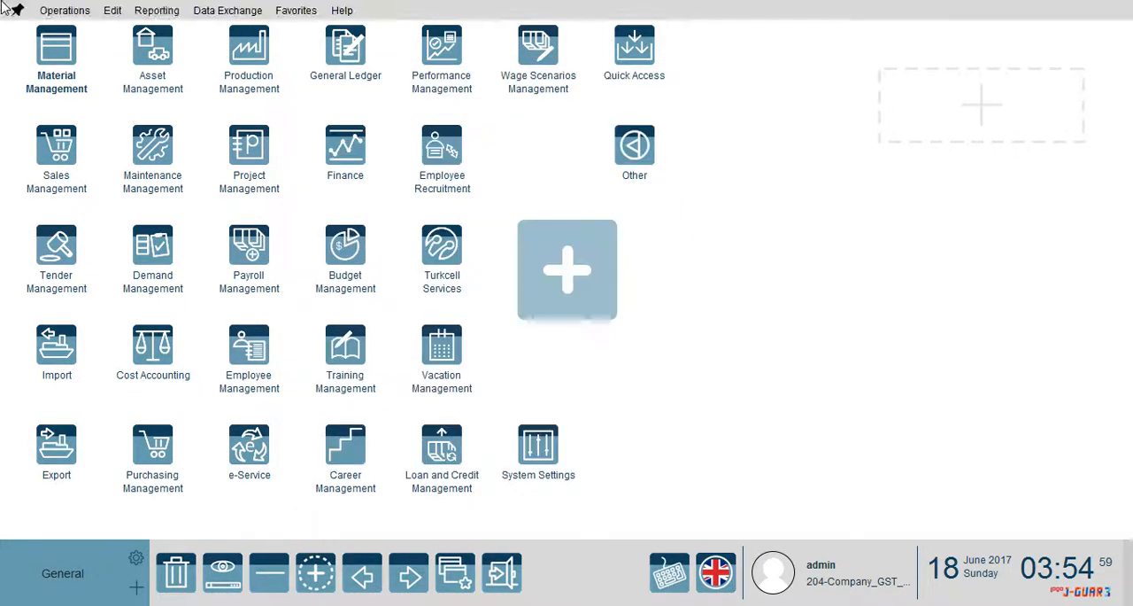
Check the transaction status of the Costing run in the operations list, and close the list
left_click(65, 10)
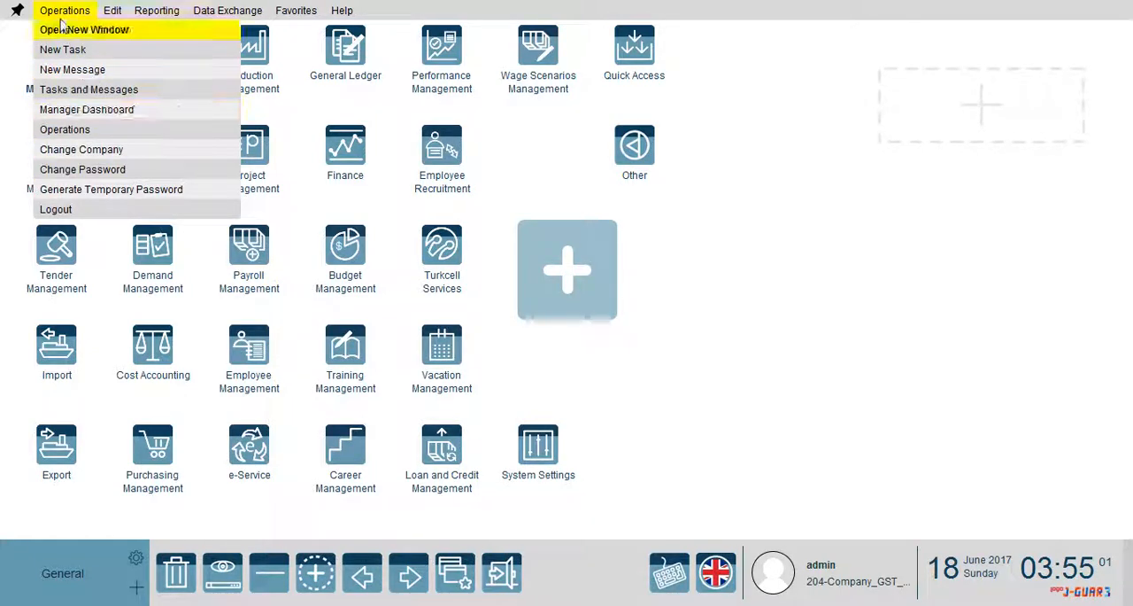
left_click(78, 131)
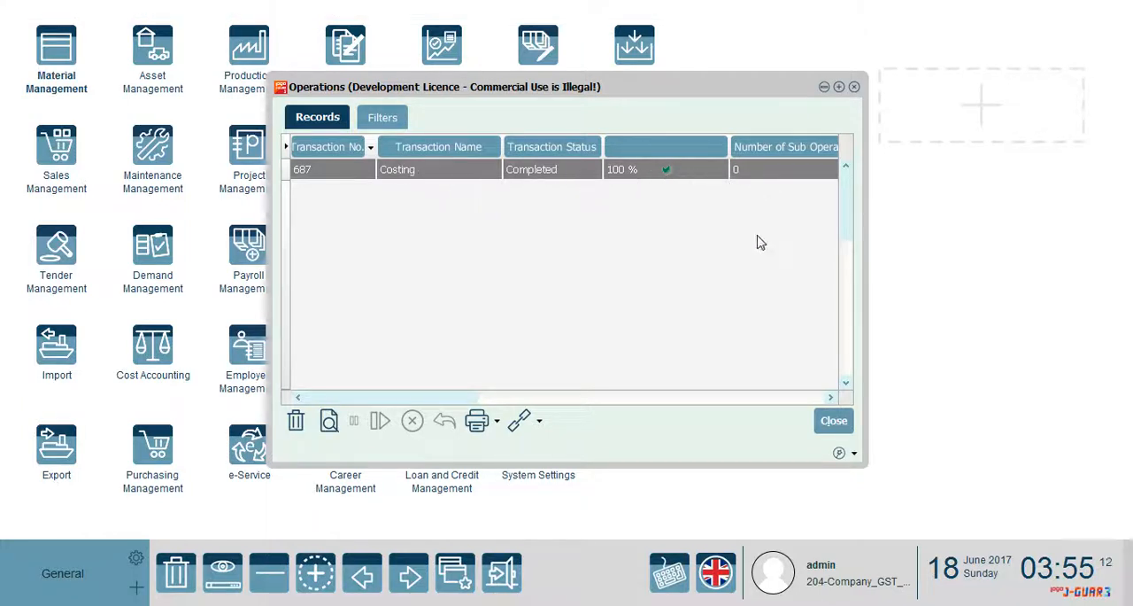
left_click(834, 422)
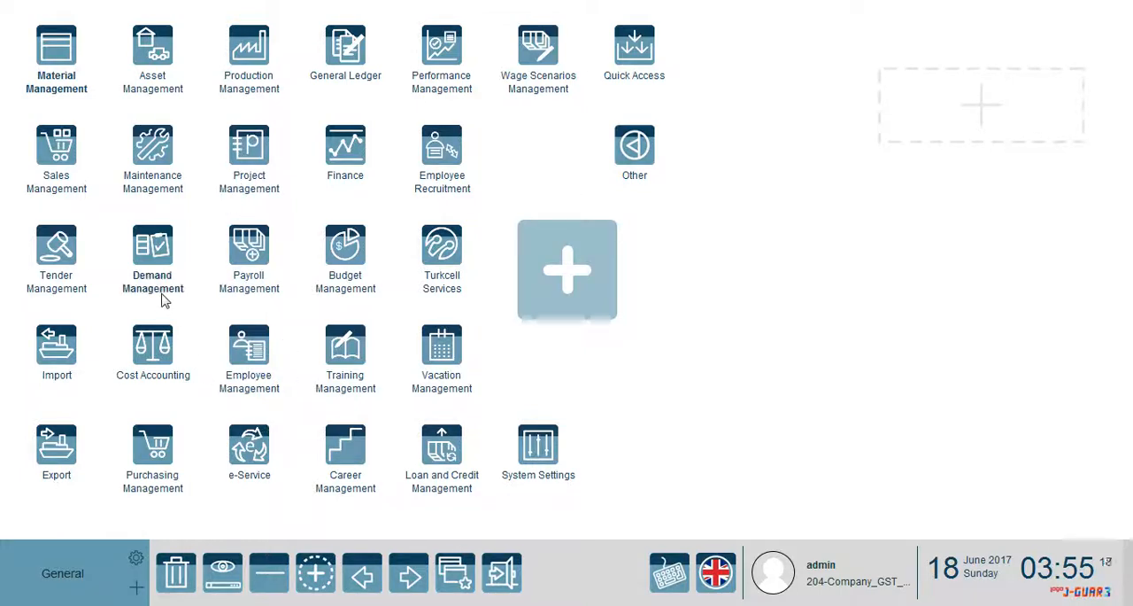
Open the 18/06/2017 purchase invoice from Purchasing Management's Purchase Invoices and check the unit cost of its Material1 line
left_click(152, 447)
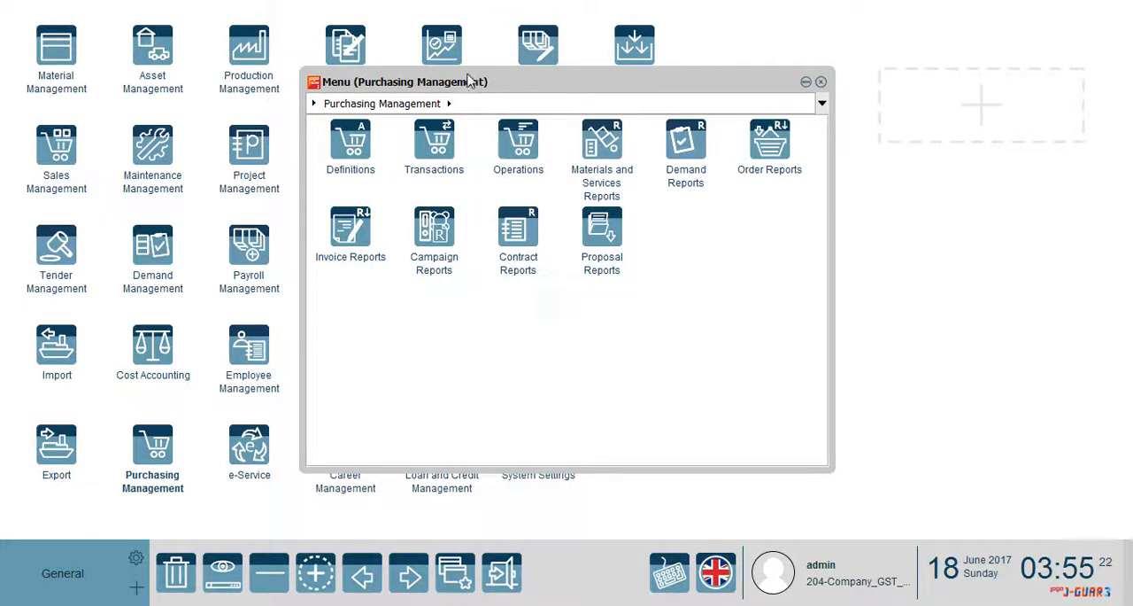
left_click_drag(469, 81, 475, 66)
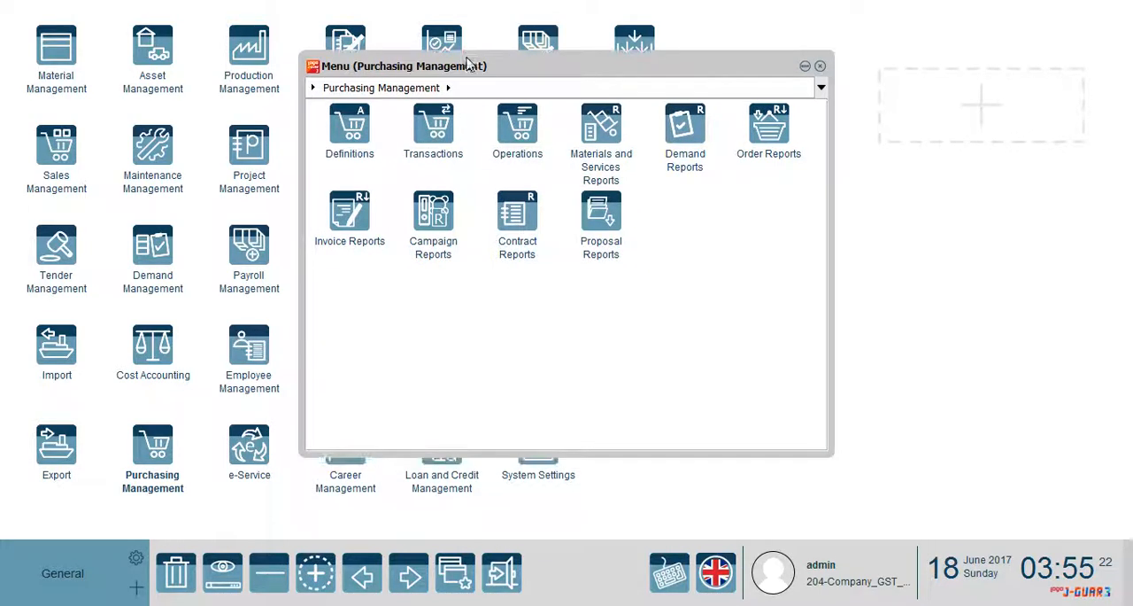
left_click(434, 131)
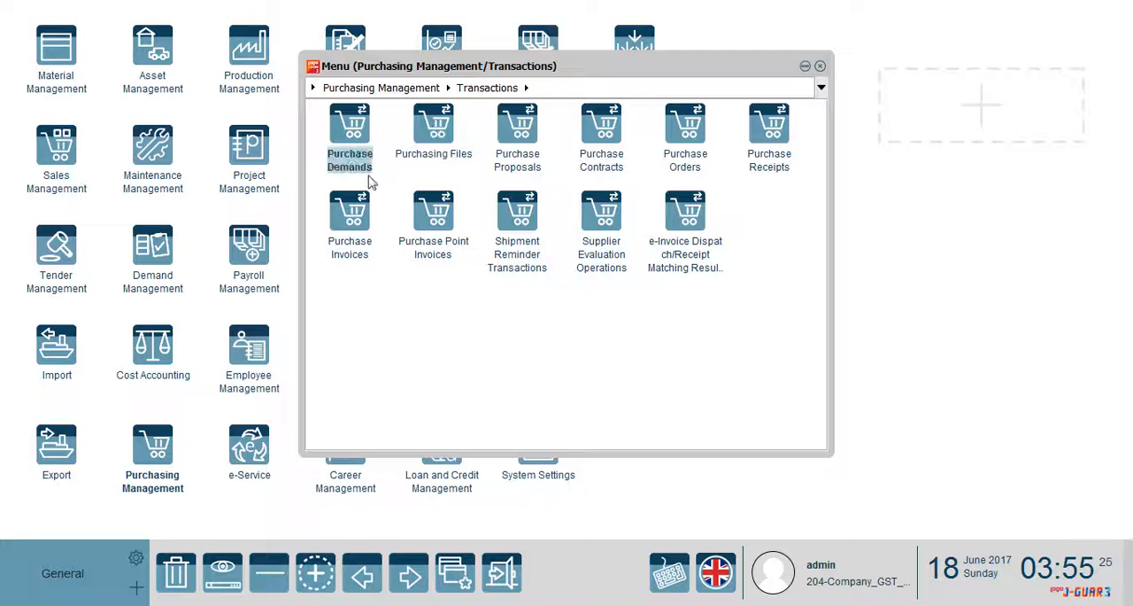
left_click(359, 215)
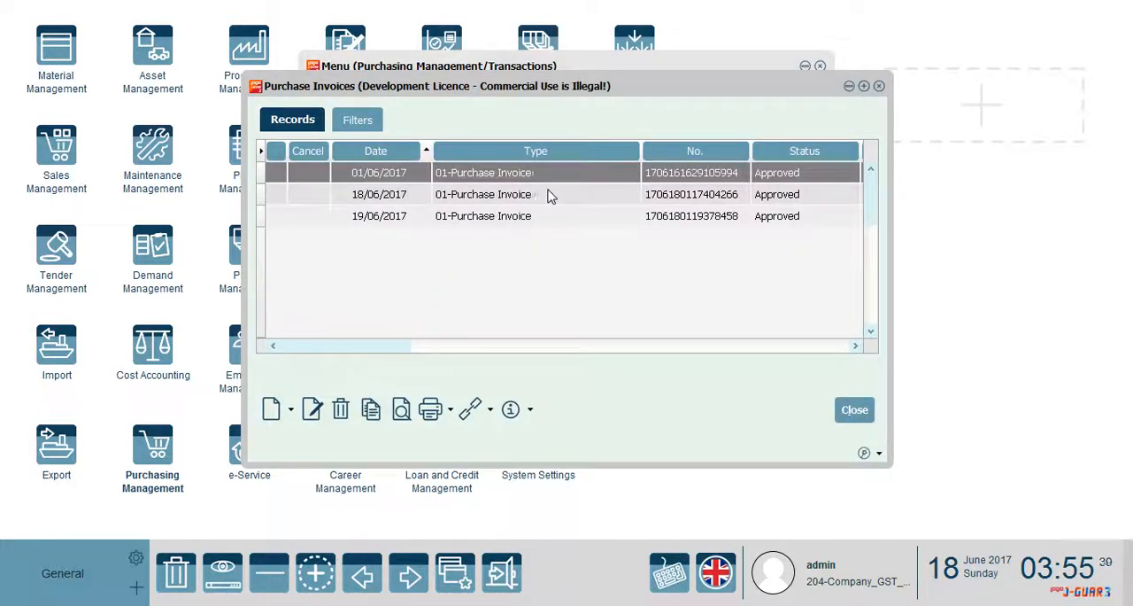
left_click(500, 199)
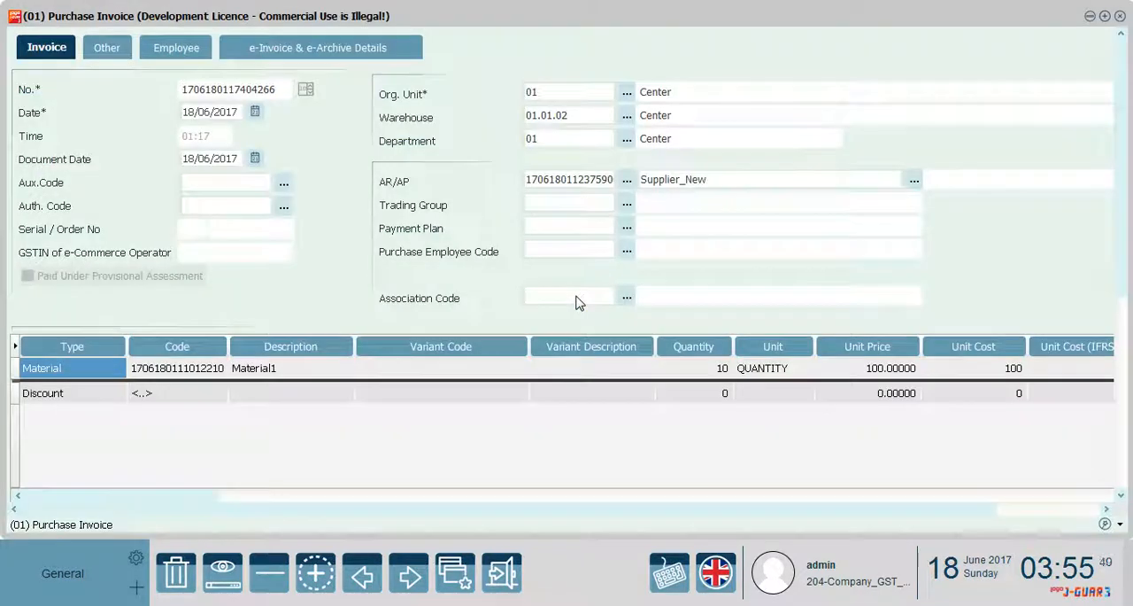
left_click(993, 372)
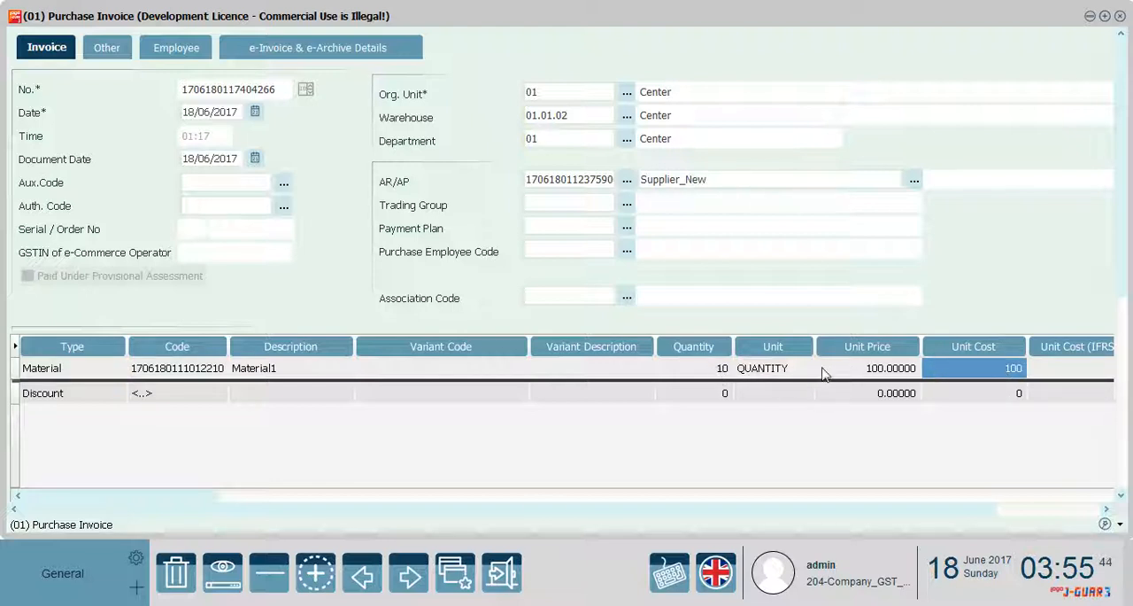
Open the 19/06/2017 purchase invoice, check the unit cost and unit price of its Material1 line, and leave Purchasing Management
left_click(1120, 16)
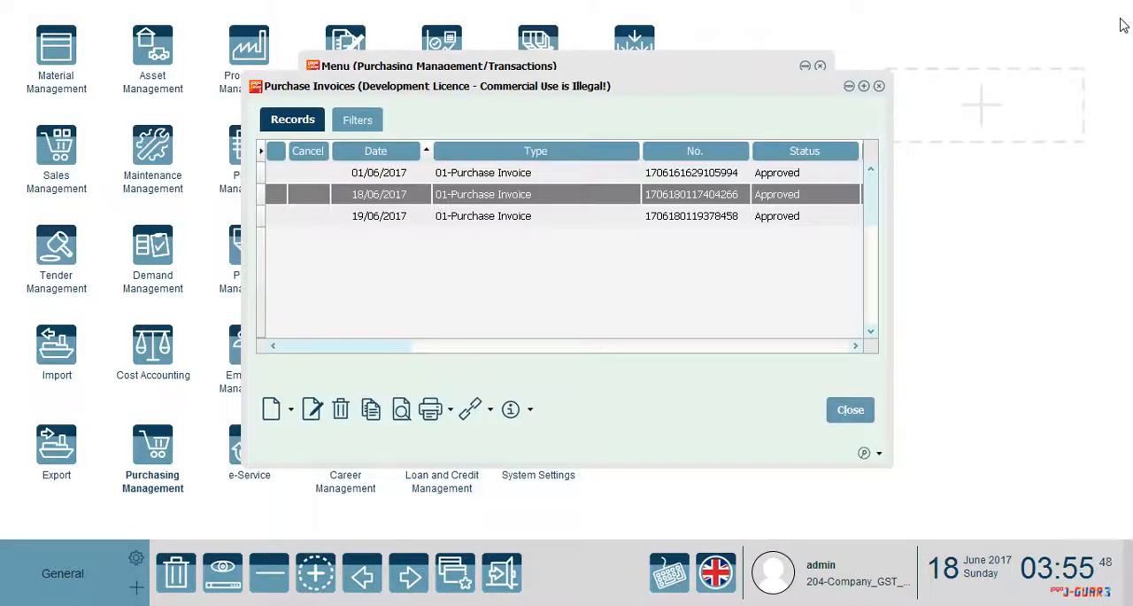
left_click(464, 219)
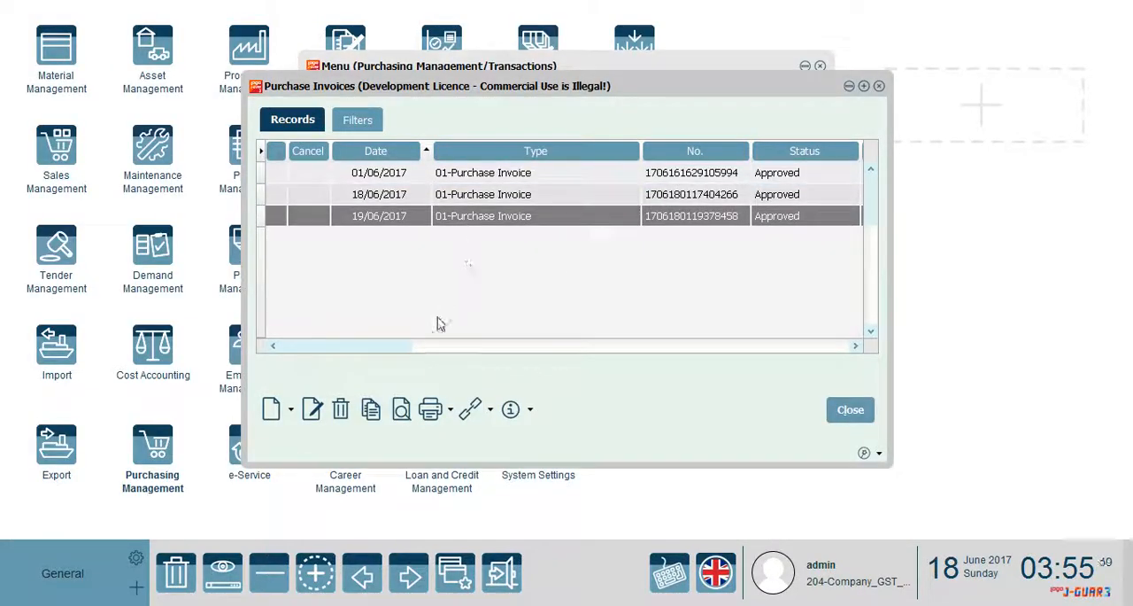
left_click(399, 412)
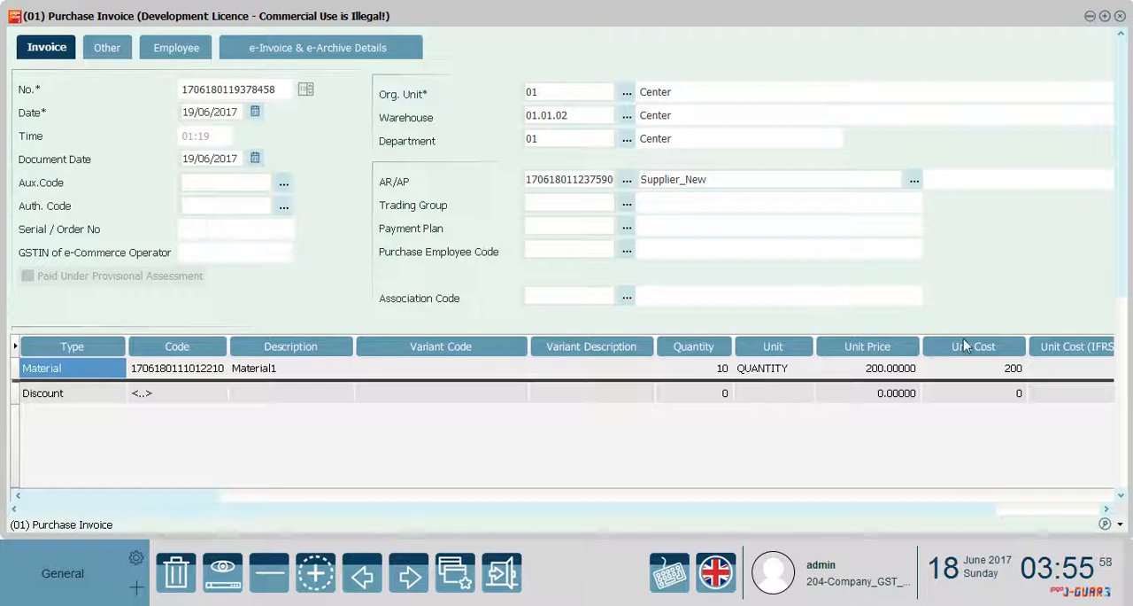
left_click(1001, 370)
left_click(896, 372)
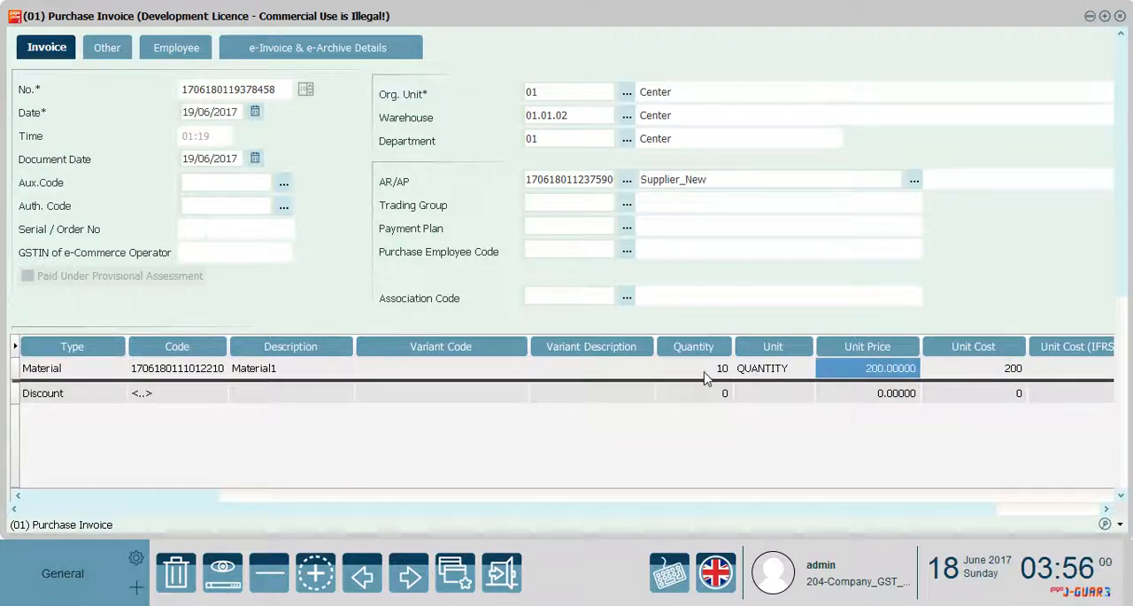
left_click(1120, 16)
left_click(850, 409)
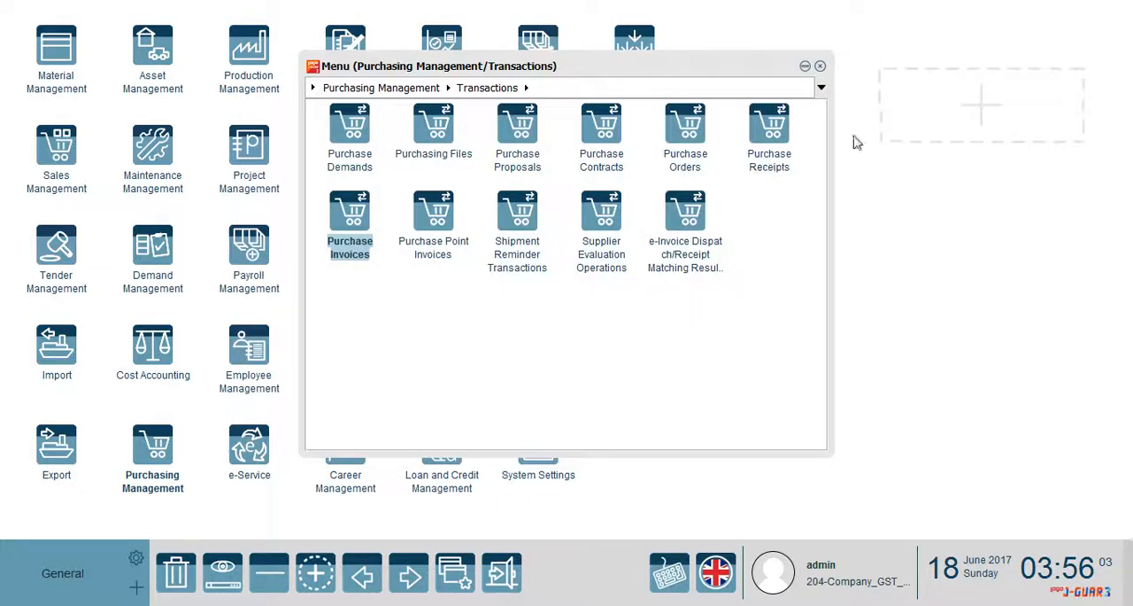
left_click(820, 67)
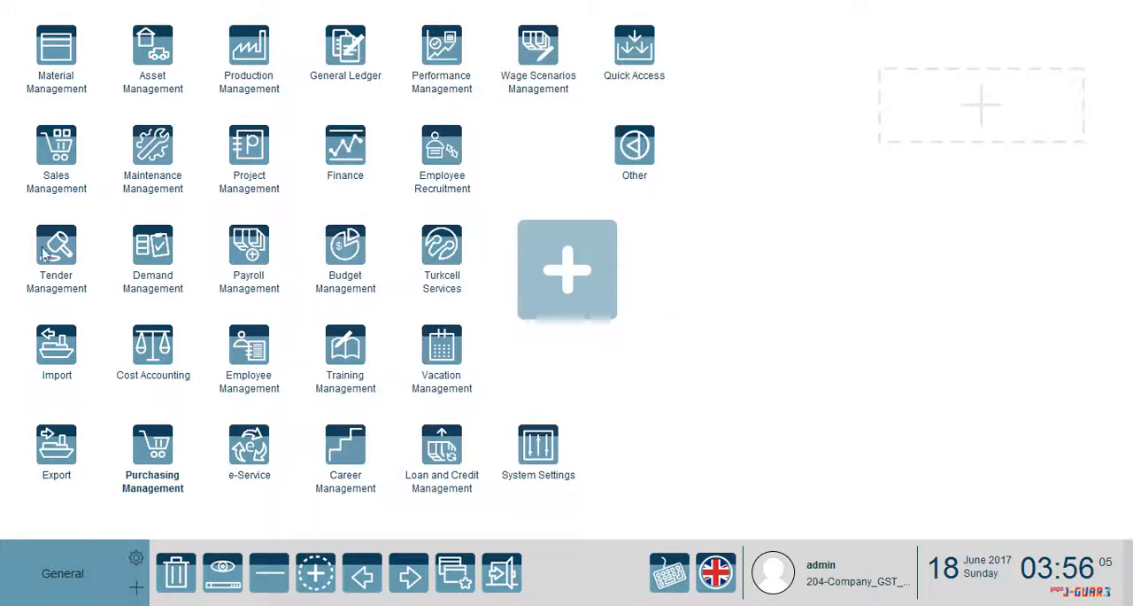
Open the 20/06/2017 wholesale invoice from Sales Management's Sales Invoices and check the unit cost of its Material1 line
left_click(51, 167)
left_click(420, 168)
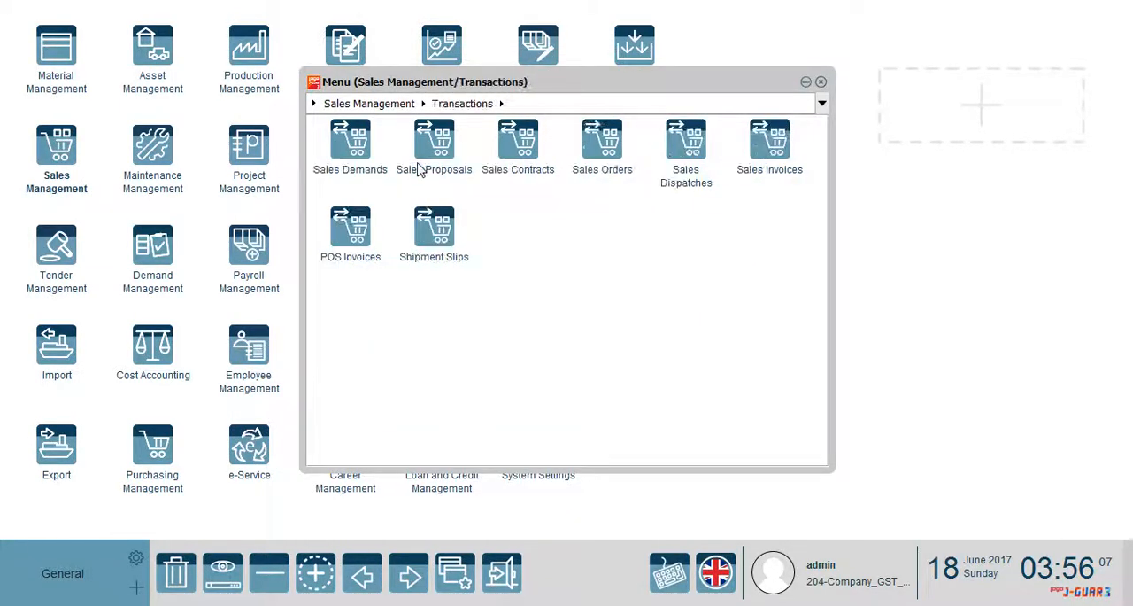
left_click(772, 162)
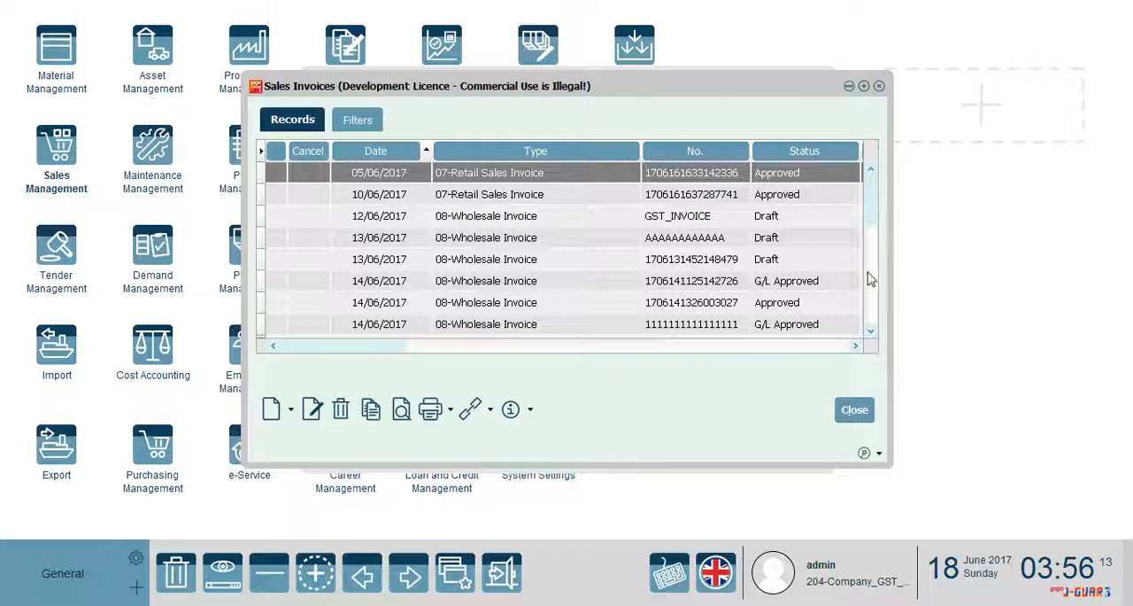
left_click(871, 301)
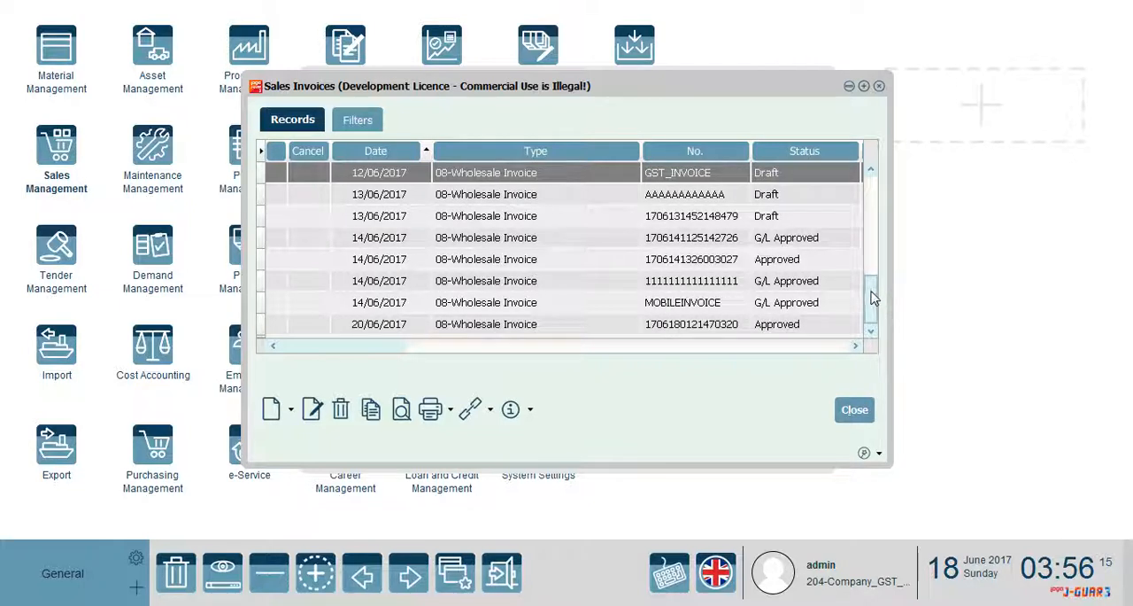
left_click(432, 329)
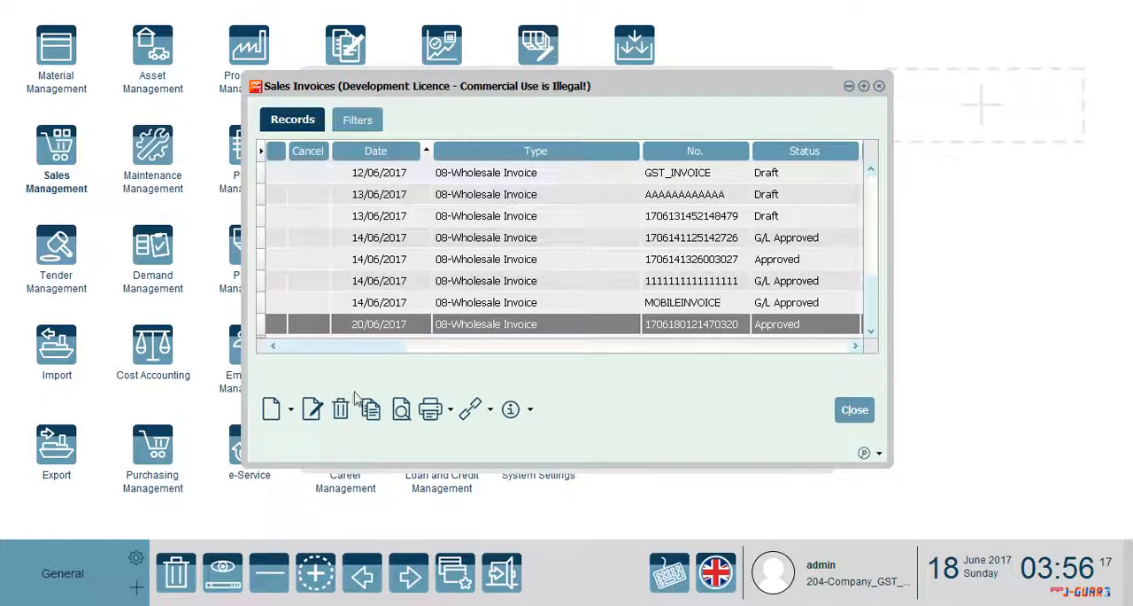
left_click(403, 416)
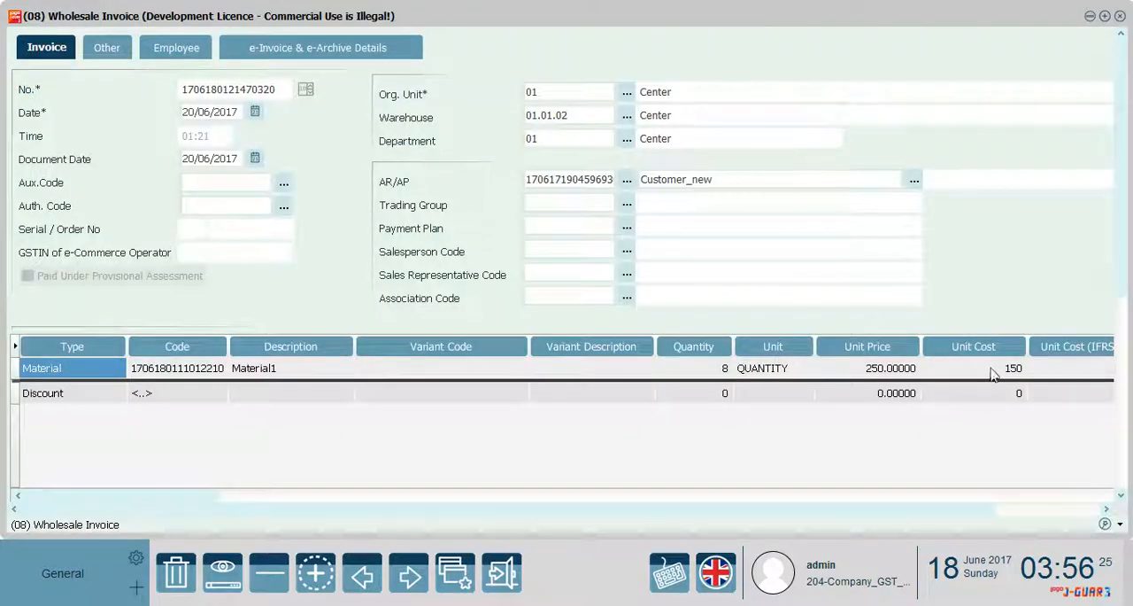
left_click(993, 374)
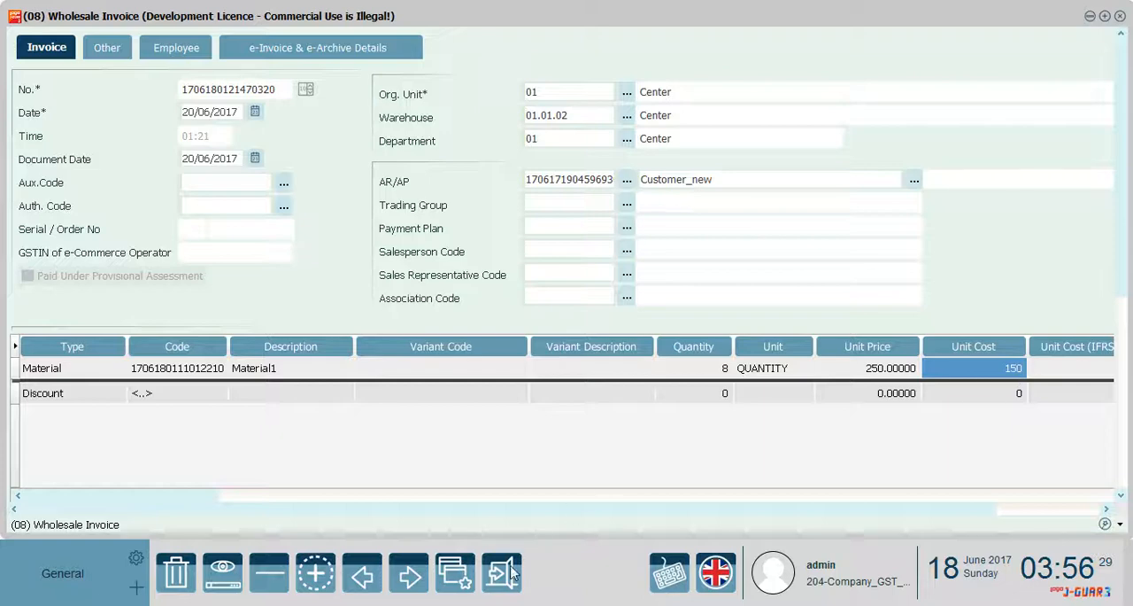
Switch to the Cost Managements presentation in PowerPoint and open slide 6 with the input and output costing example
mouse_move(381, 598)
left_click(377, 514)
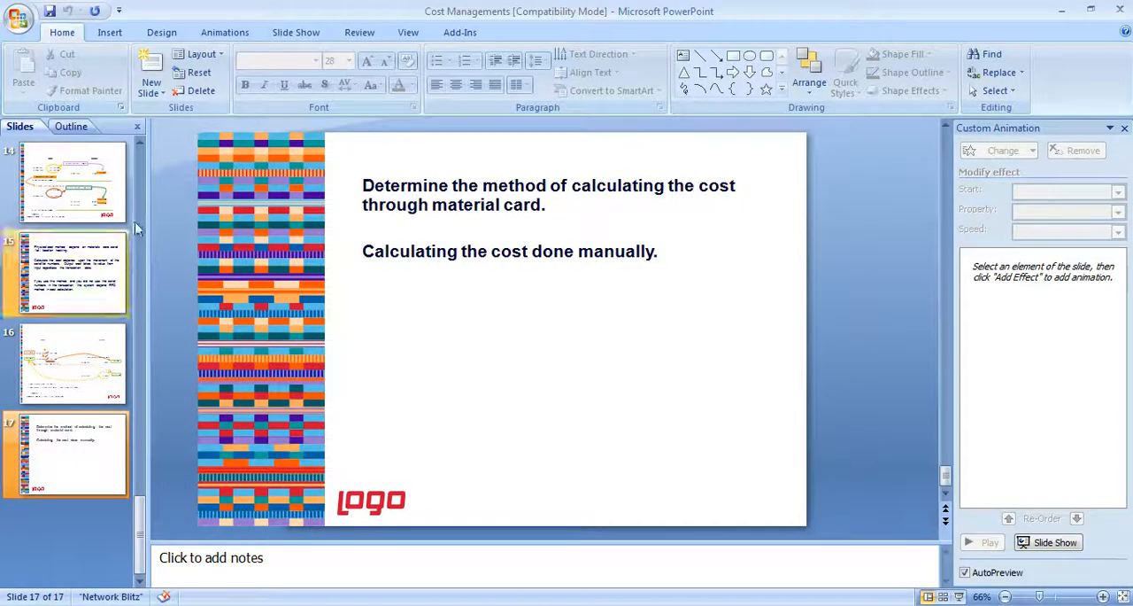
scroll(139, 191, "up", 10)
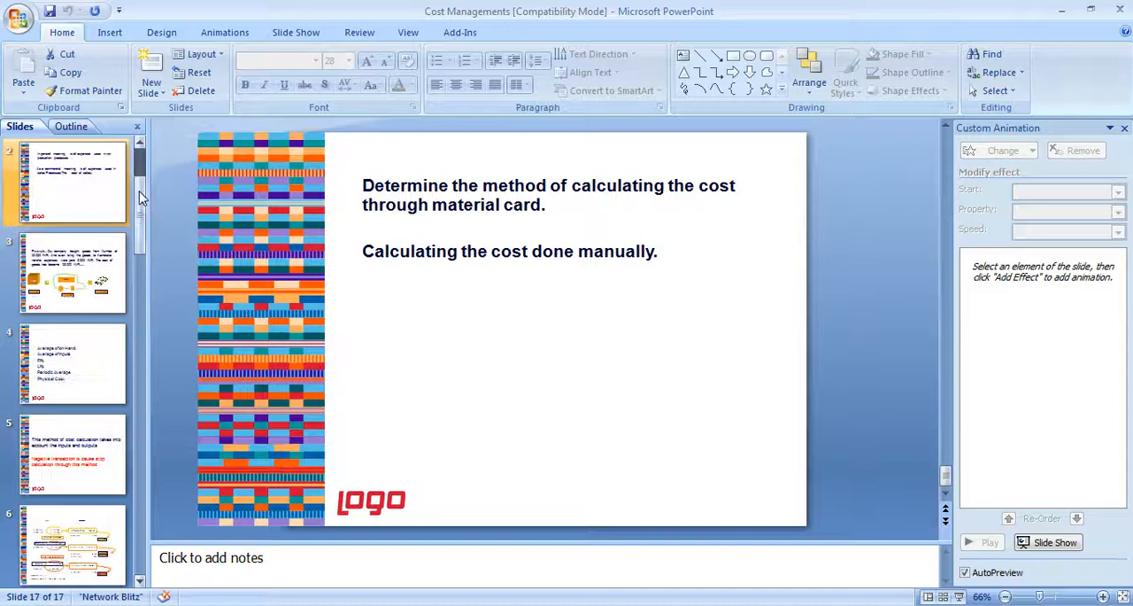
left_click(76, 359)
left_click(65, 451)
left_click(63, 500)
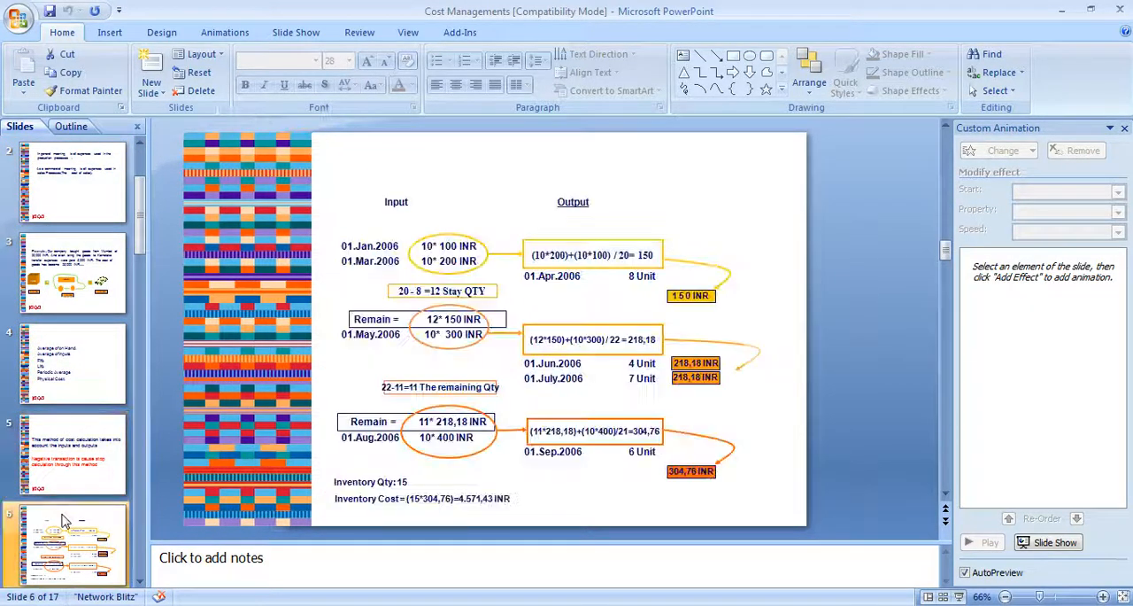
Examine the slide's remaining quantities and average output costs, and return to the wholesale invoice in the ERP
left_click(674, 300)
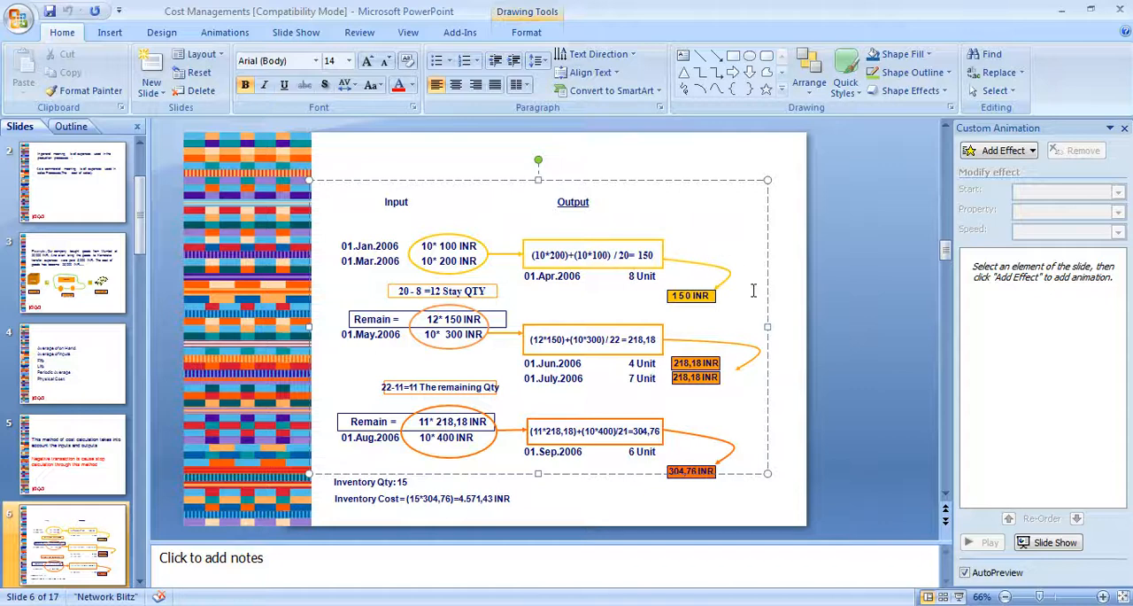
left_click(443, 295)
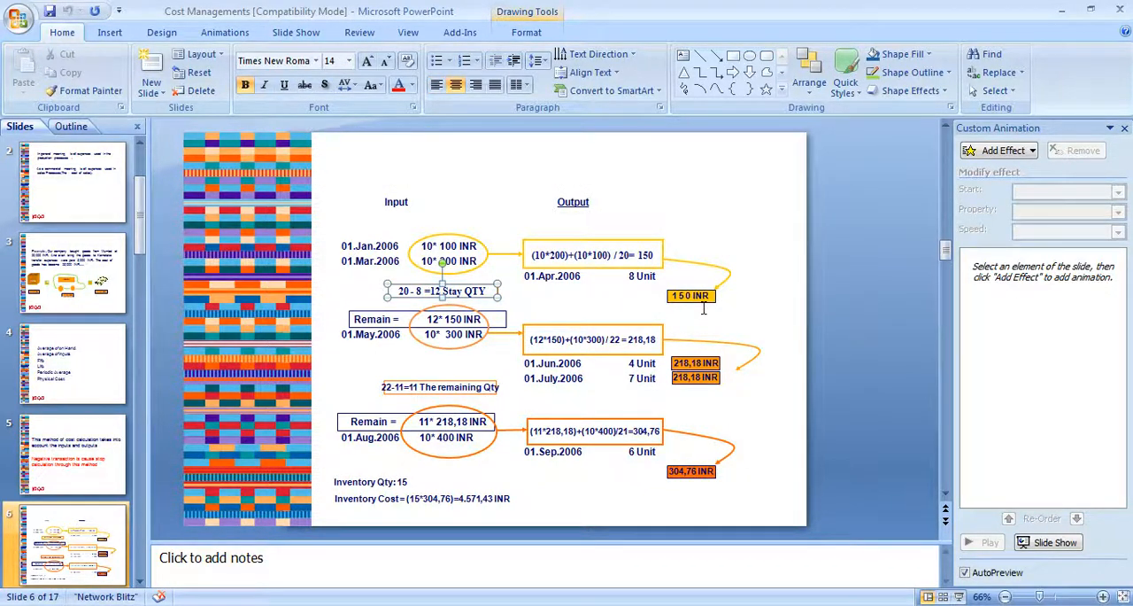
left_click(704, 308)
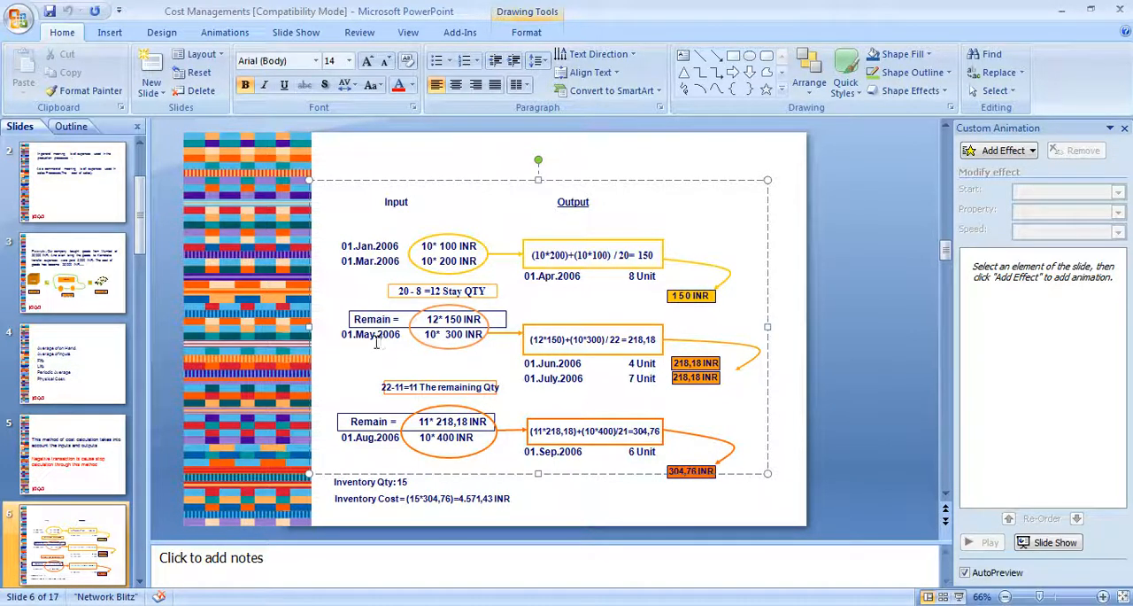
left_click(618, 338)
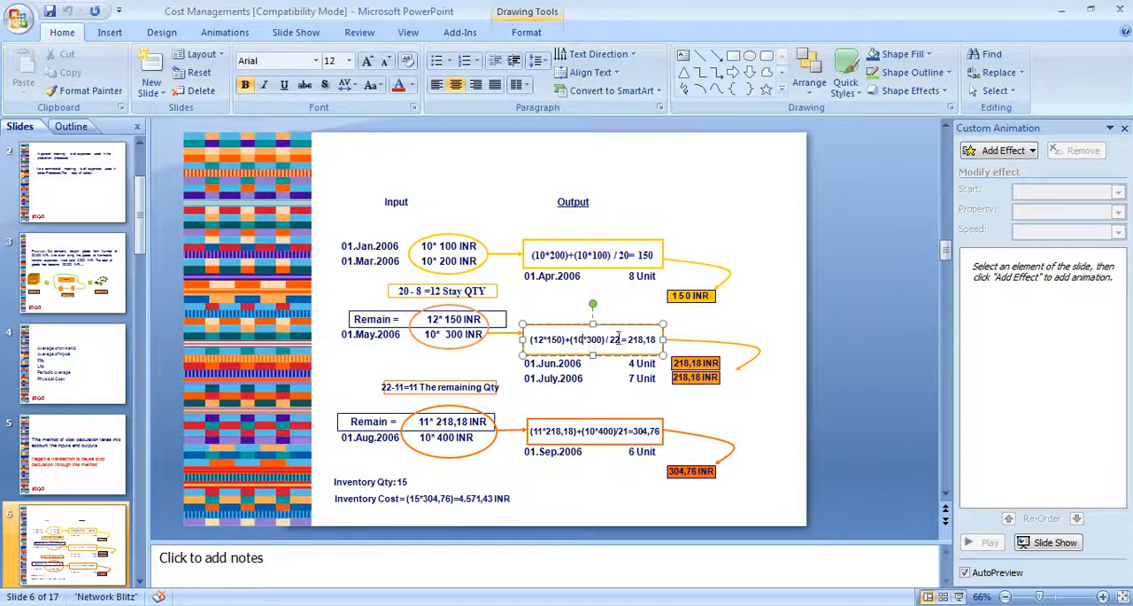
left_click(784, 309)
left_click(1071, 11)
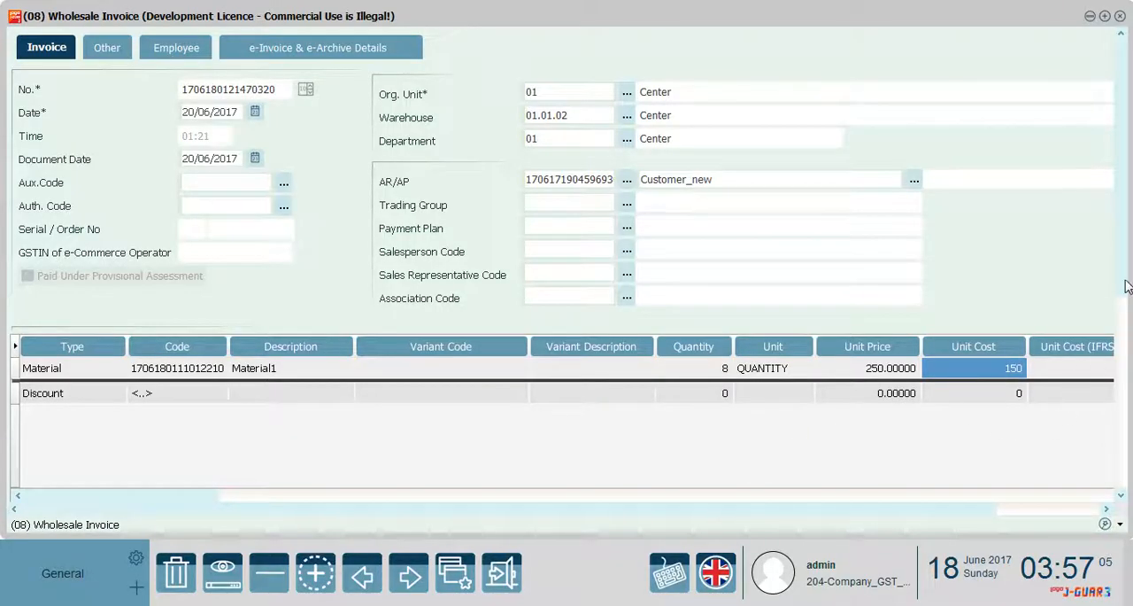
Review the wholesale invoice's totals, close the invoice and leave Sales Management
scroll(1127, 286, "down", 5)
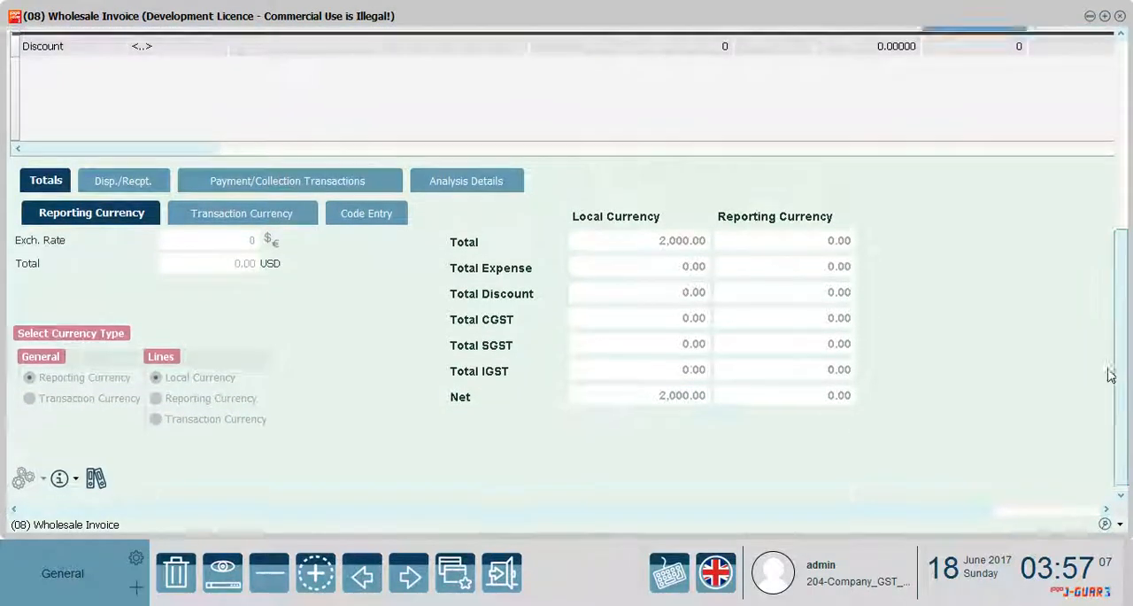
scroll(1109, 337, "up", 5)
scroll(1111, 416, "down", 5)
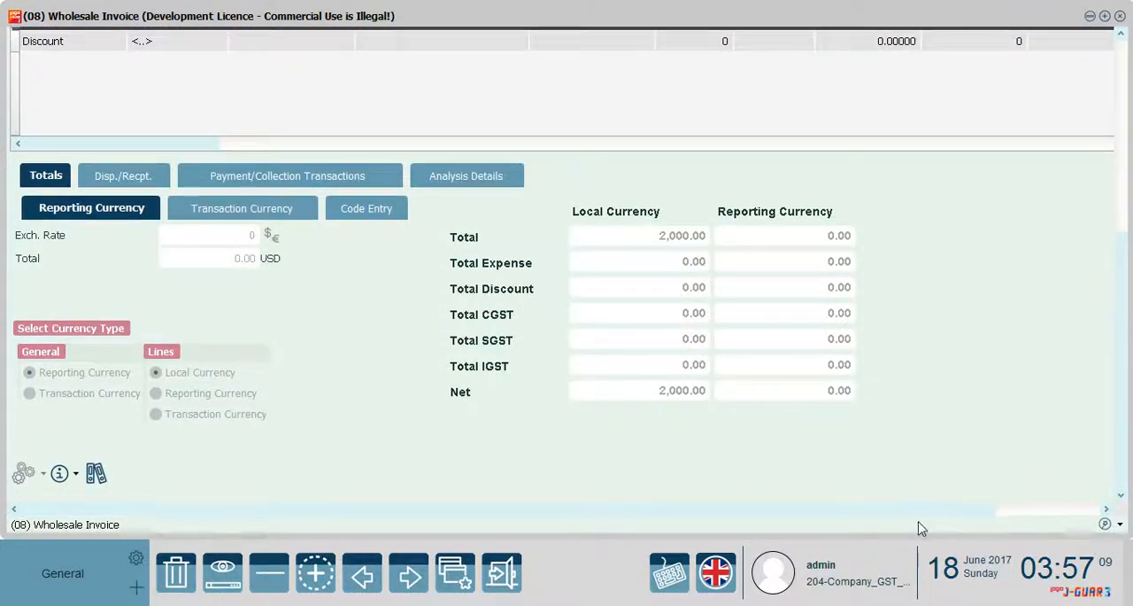
left_click(1120, 17)
left_click(876, 85)
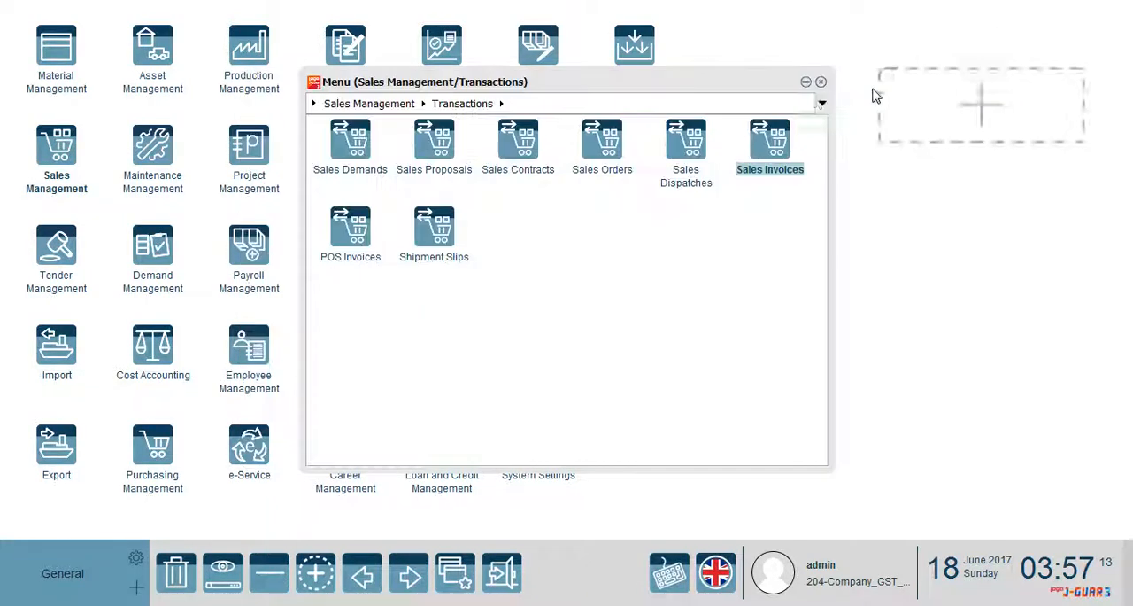
left_click(821, 81)
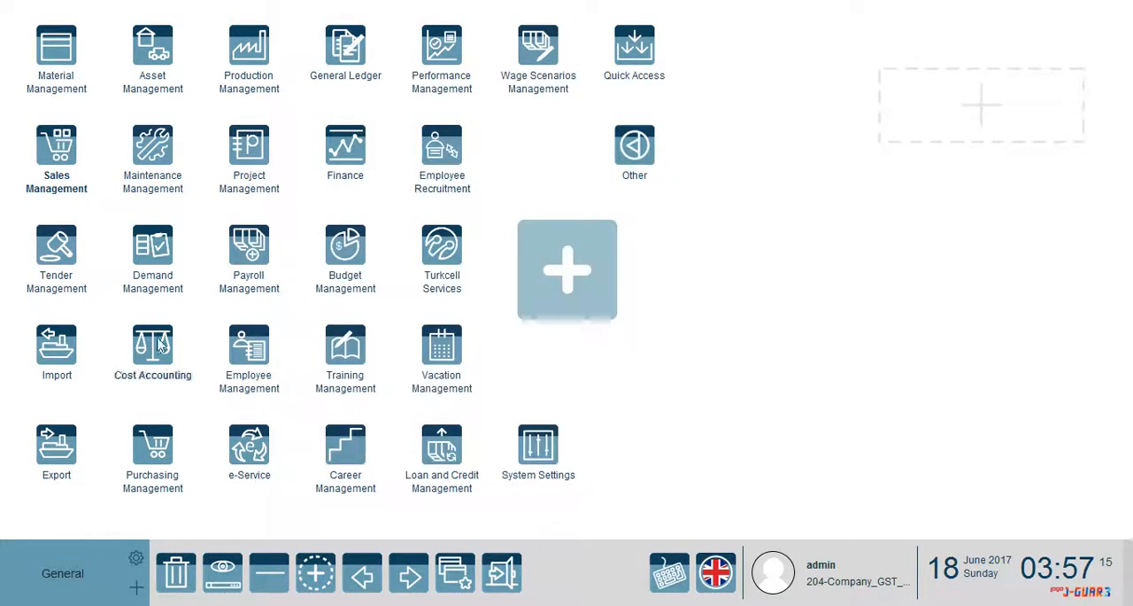
Start a new (01) Purchase Invoice from the Purchase Invoices of Purchasing Management
left_click(150, 450)
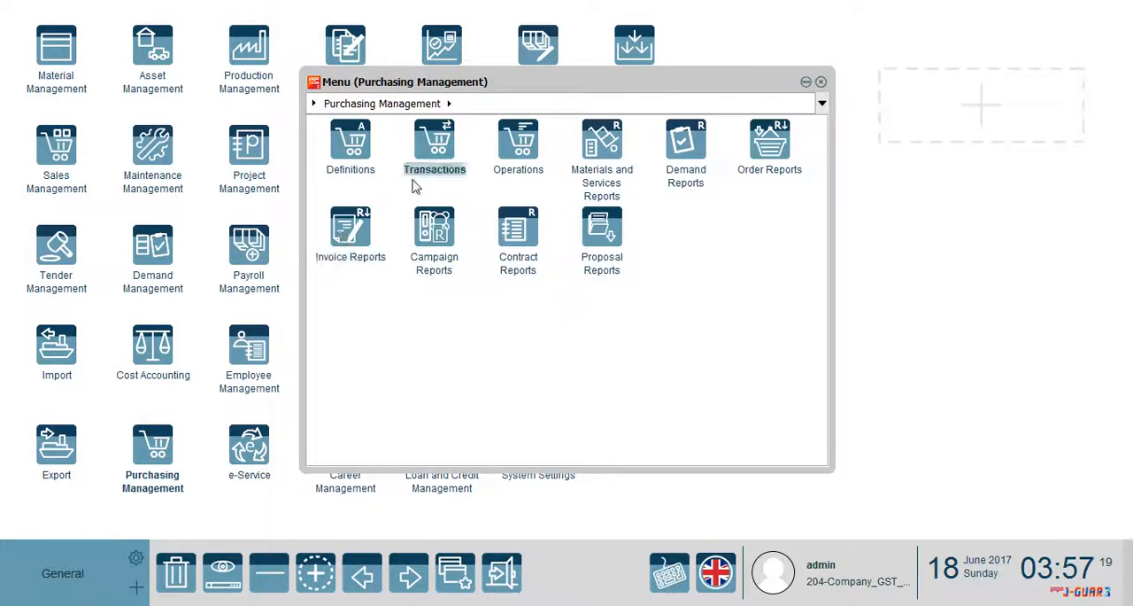
left_click(428, 150)
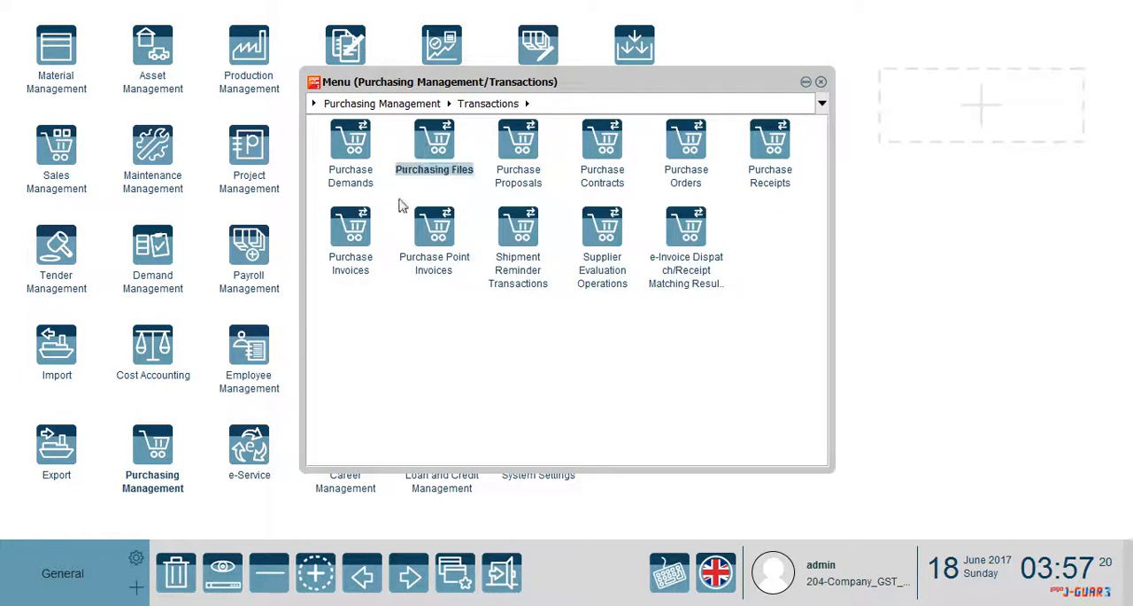
left_click(356, 226)
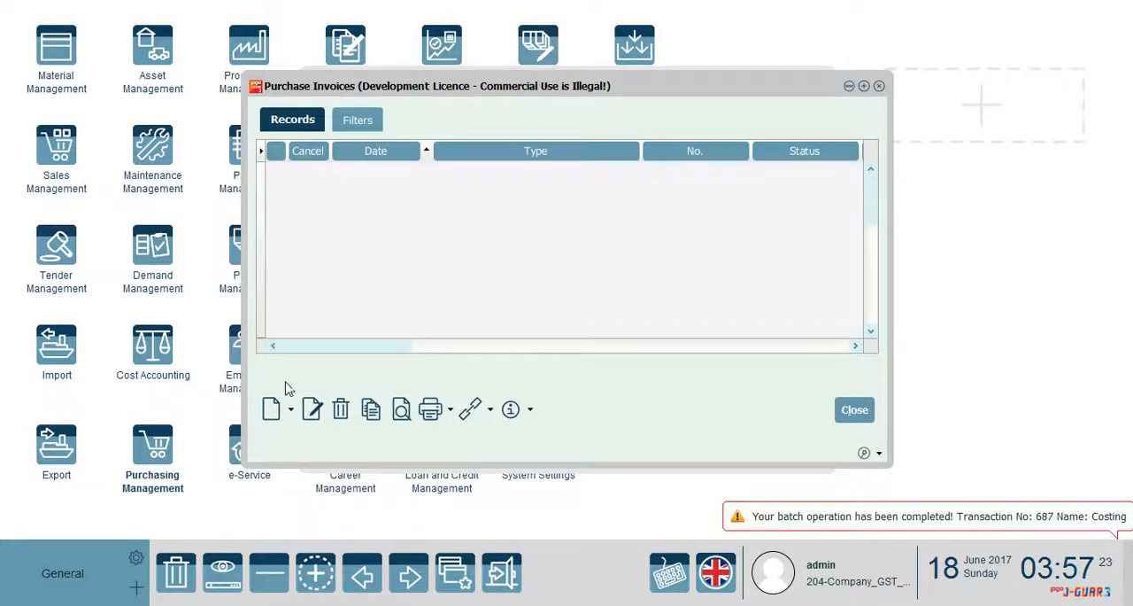
left_click(290, 409)
left_click(310, 430)
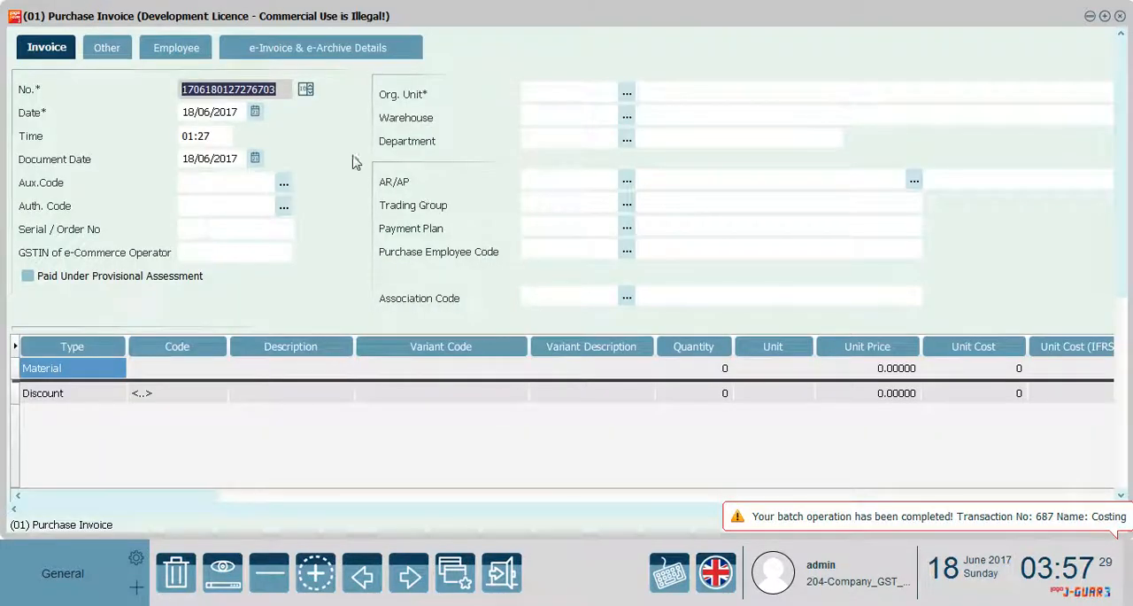
Set the invoice's date and document date to 21/06/2017, accepting the dispatch/receipt date change
left_click(255, 112)
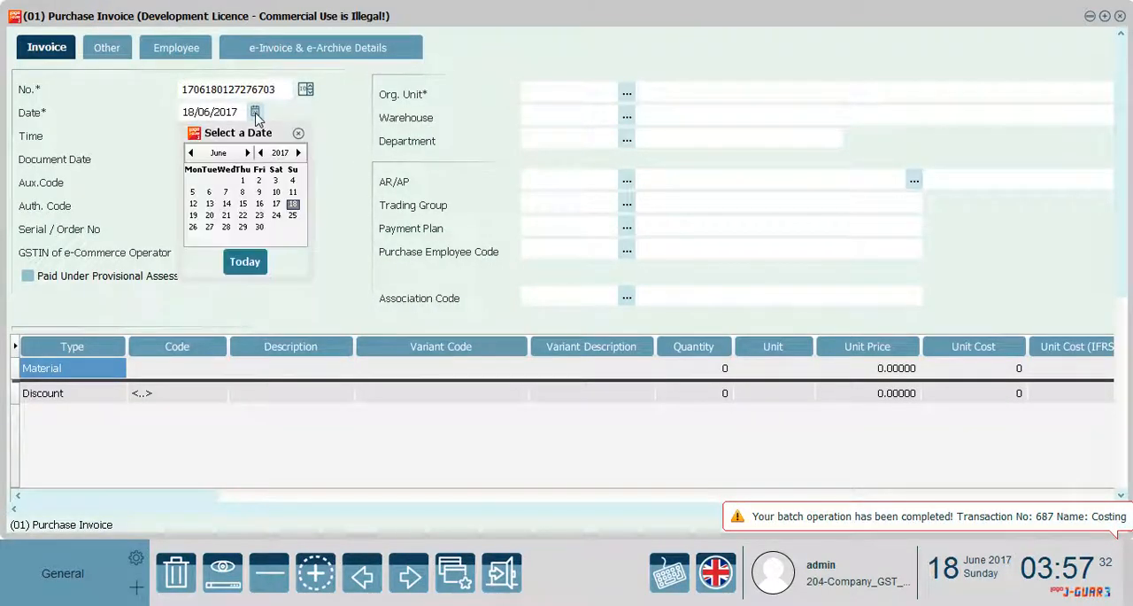
left_click(227, 216)
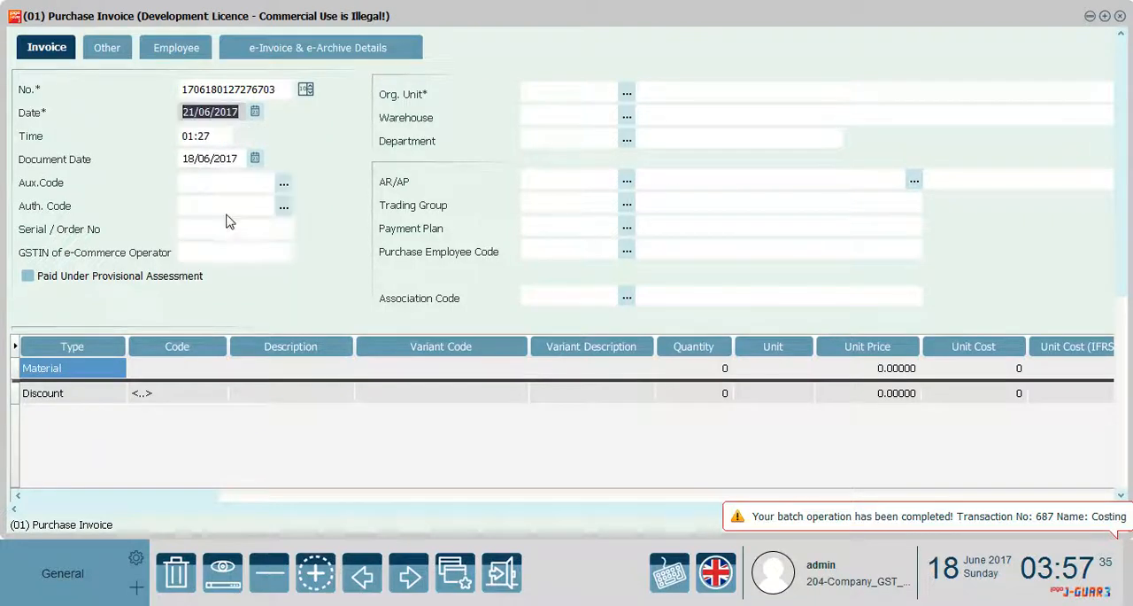
left_click(255, 159)
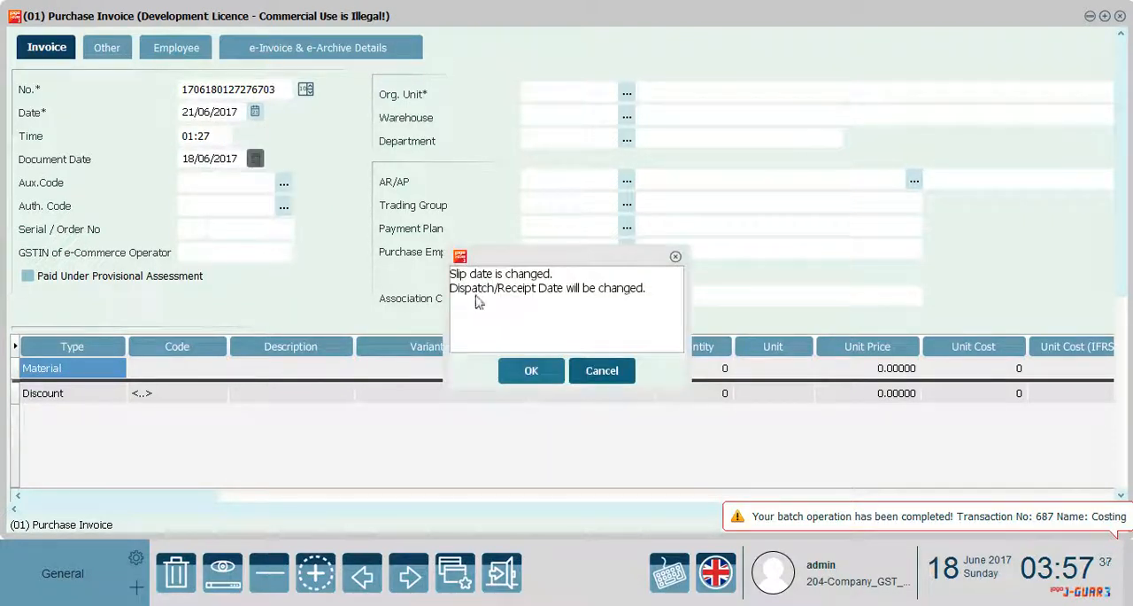
left_click(523, 370)
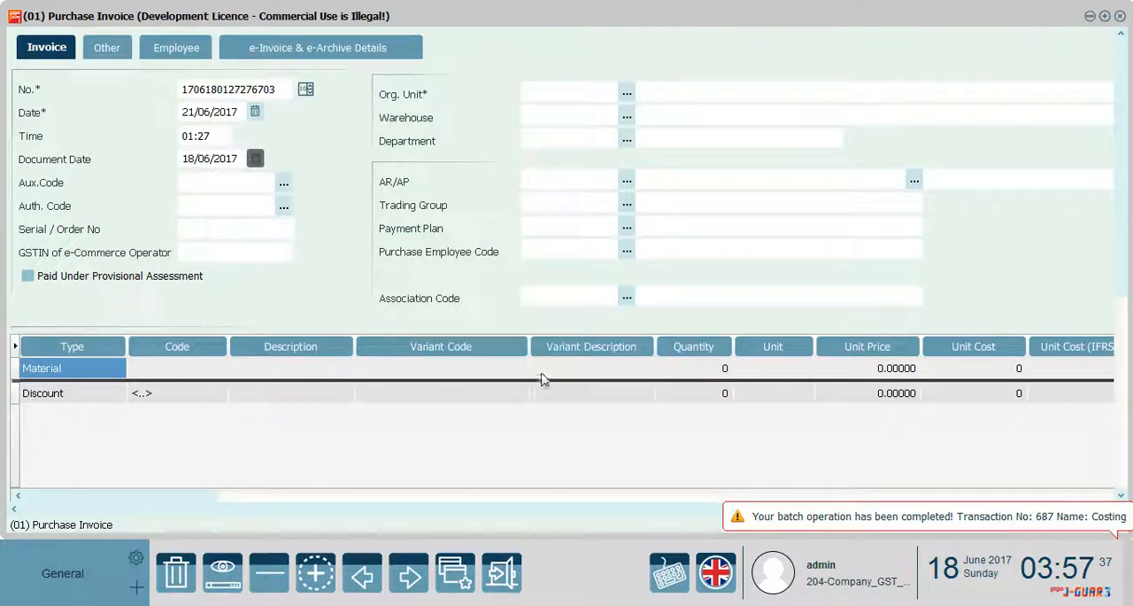
left_click(254, 161)
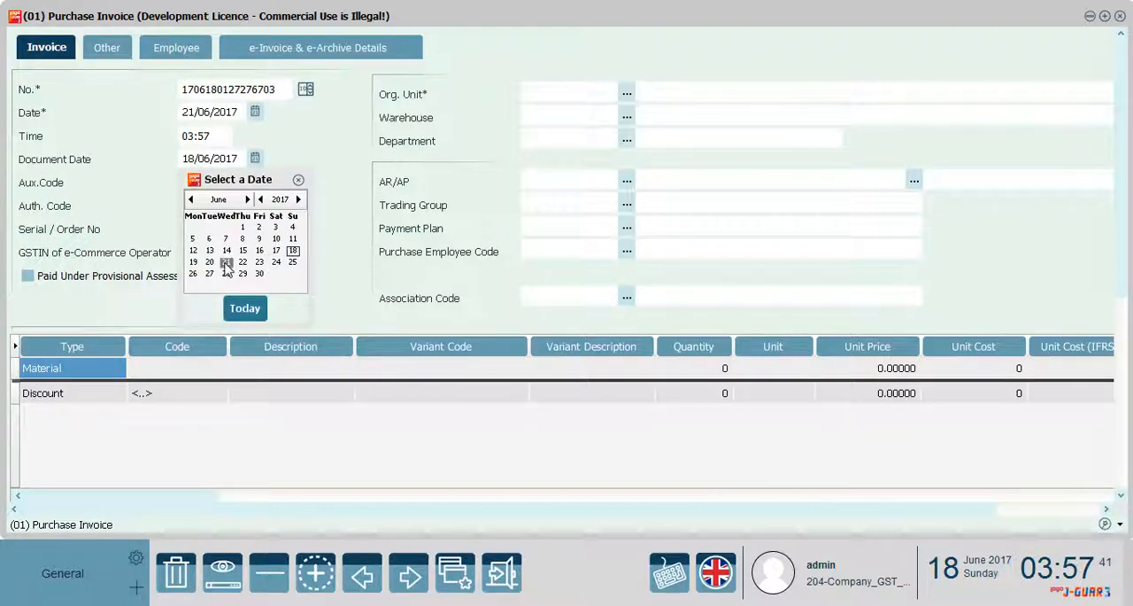
left_click(226, 262)
Set the purchase invoice's organizational unit to 01, warehouse to 01.01.02, department to 01 and AR/AP to Supplier_New
left_click(628, 94)
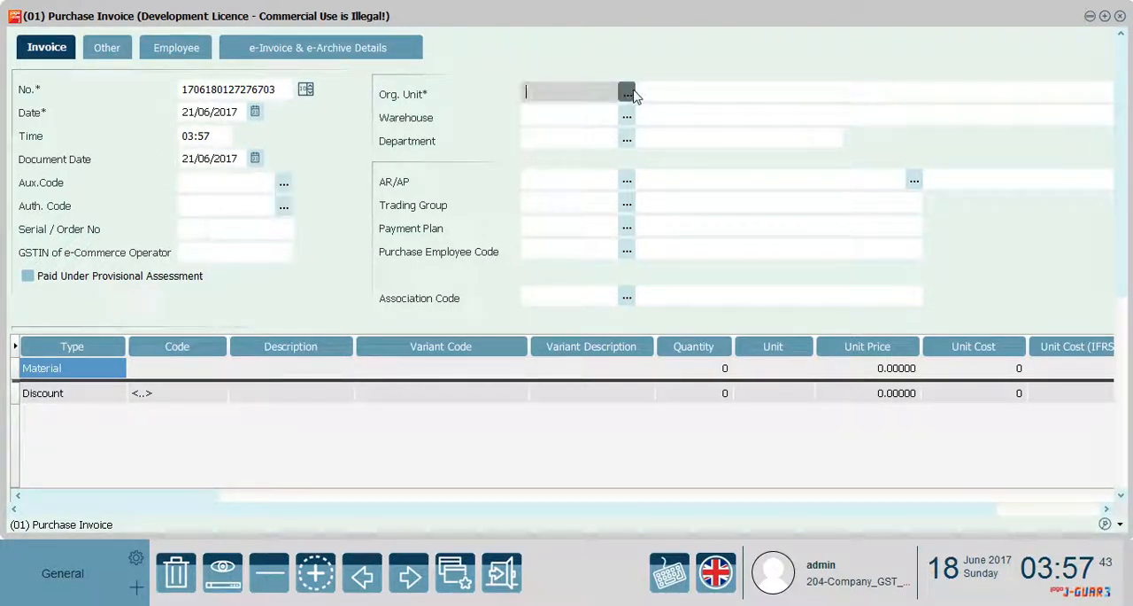
double_click(519, 163)
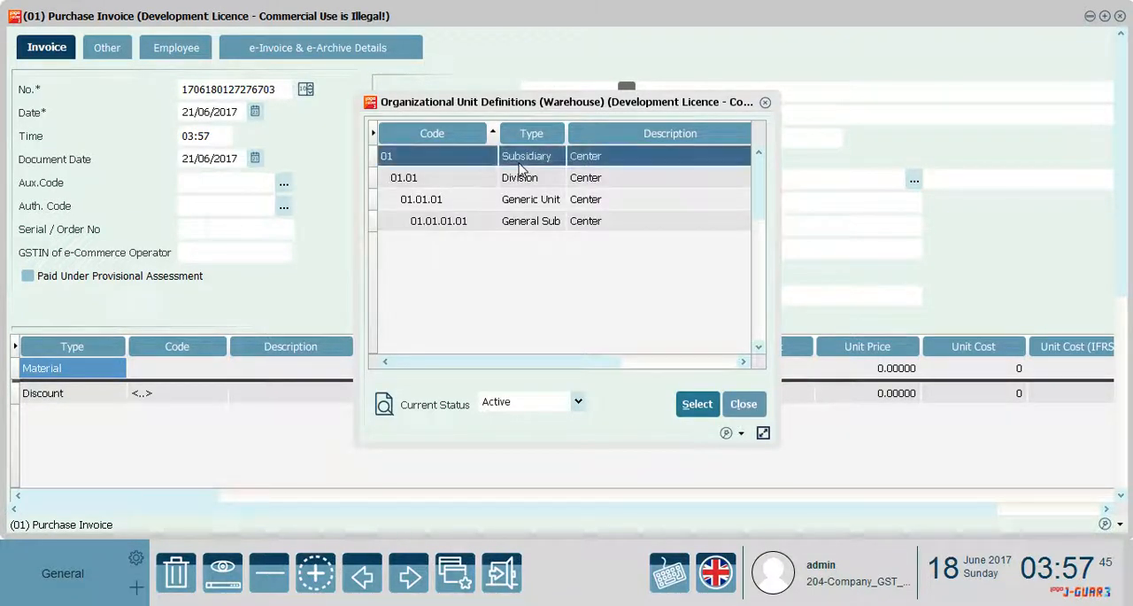
left_click(627, 118)
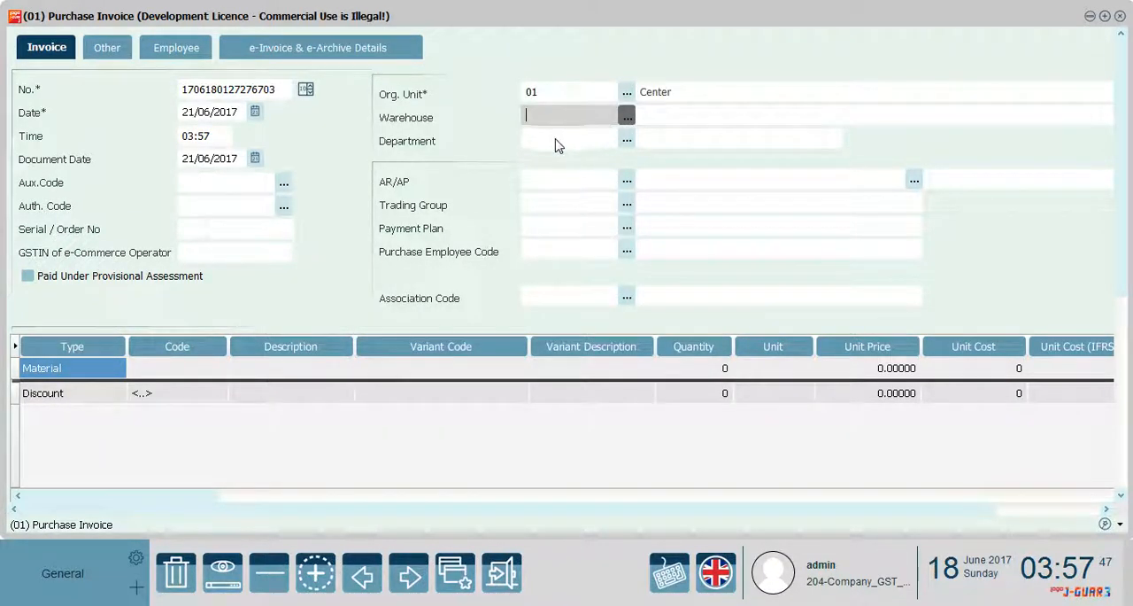
double_click(515, 161)
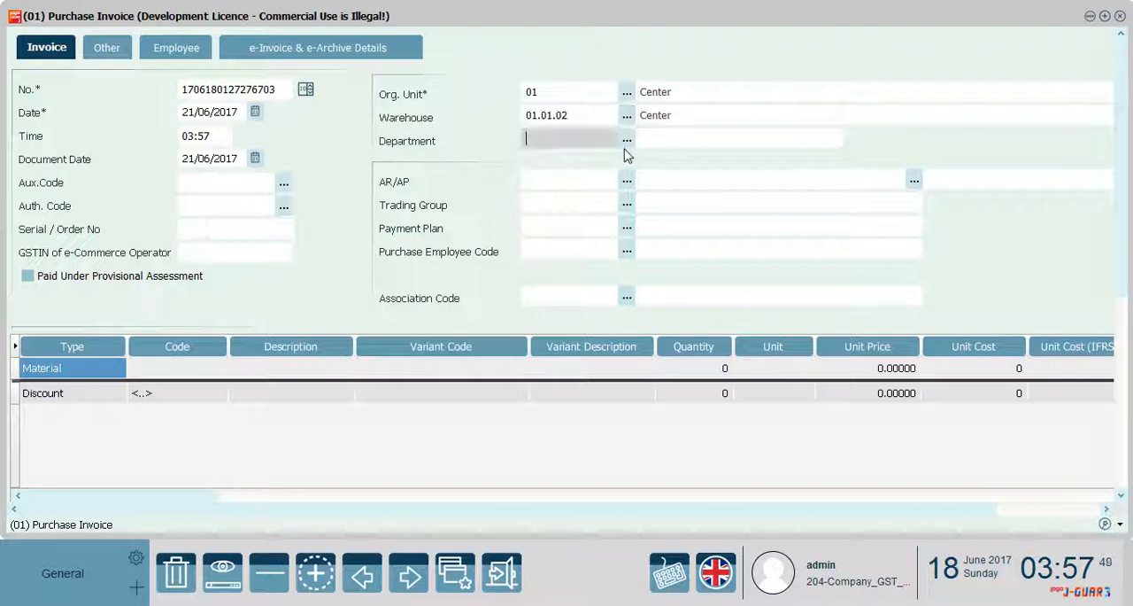
left_click(627, 140)
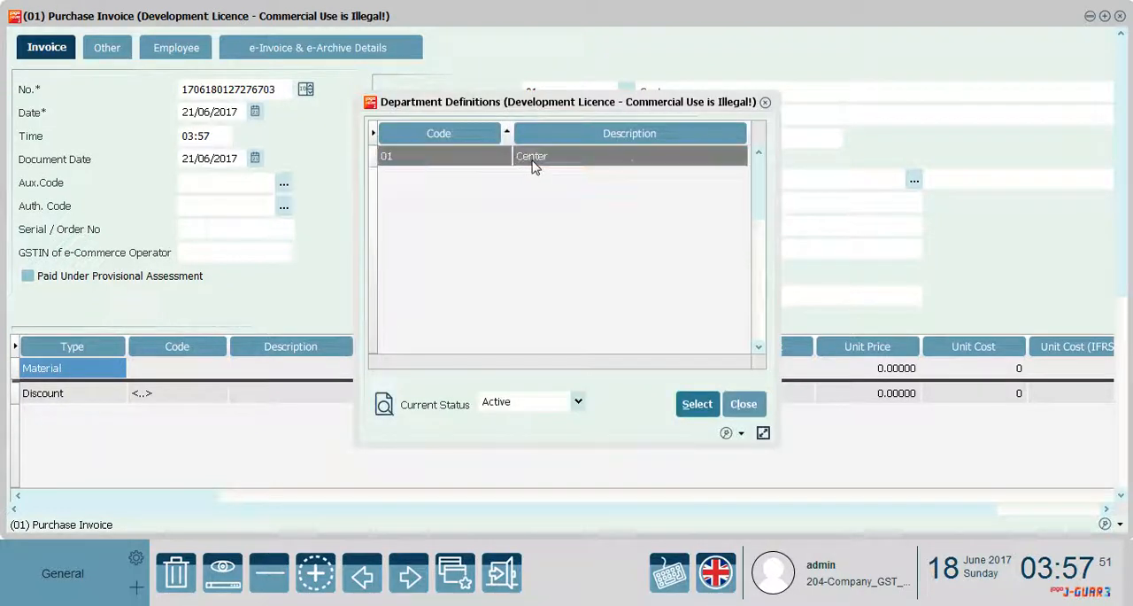
double_click(534, 166)
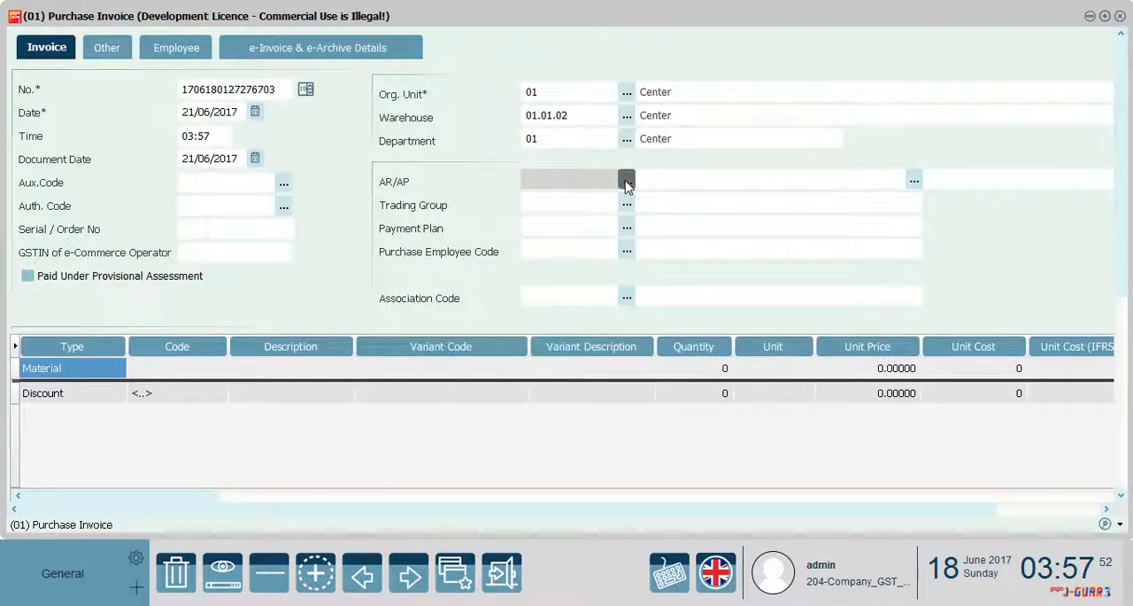
left_click(626, 182)
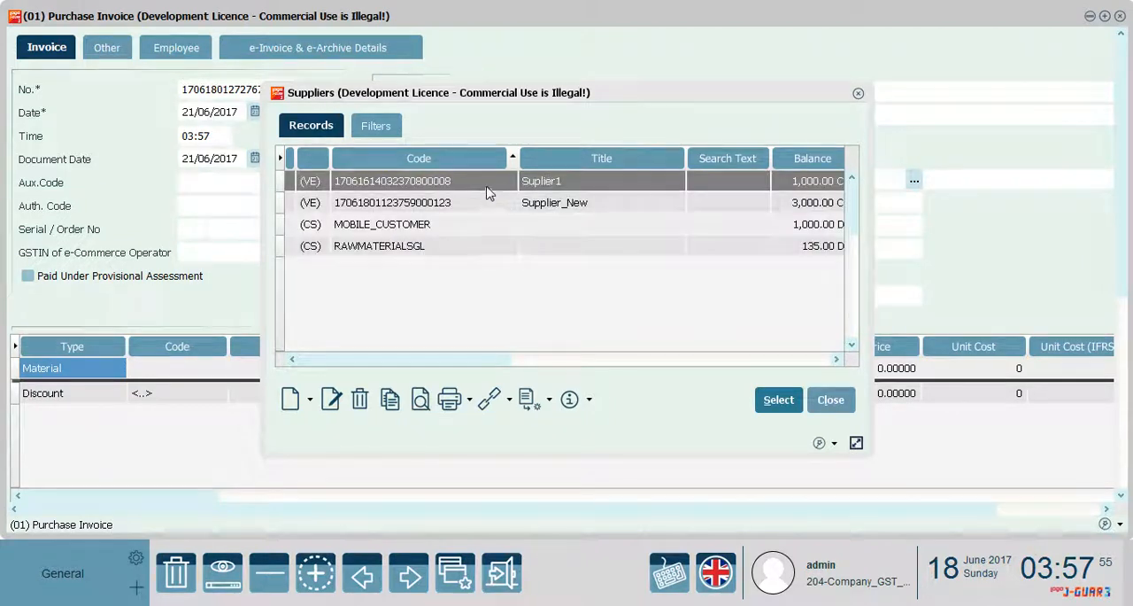
double_click(486, 203)
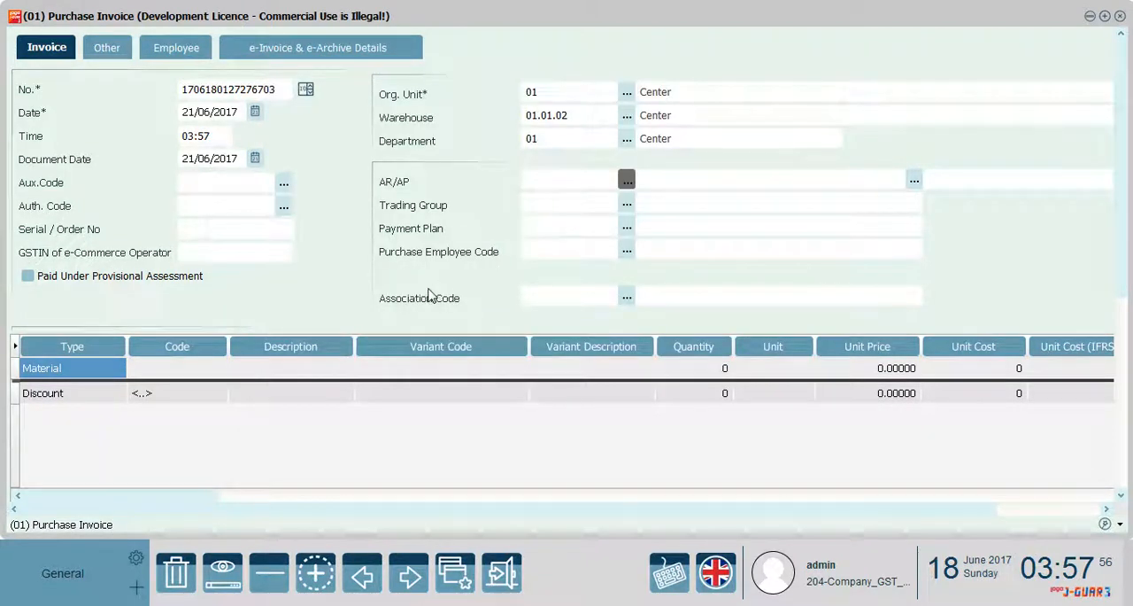
Add a Material1 line with quantity 10 and unit price 300 to the purchase invoice, and save the invoice
left_click(202, 368)
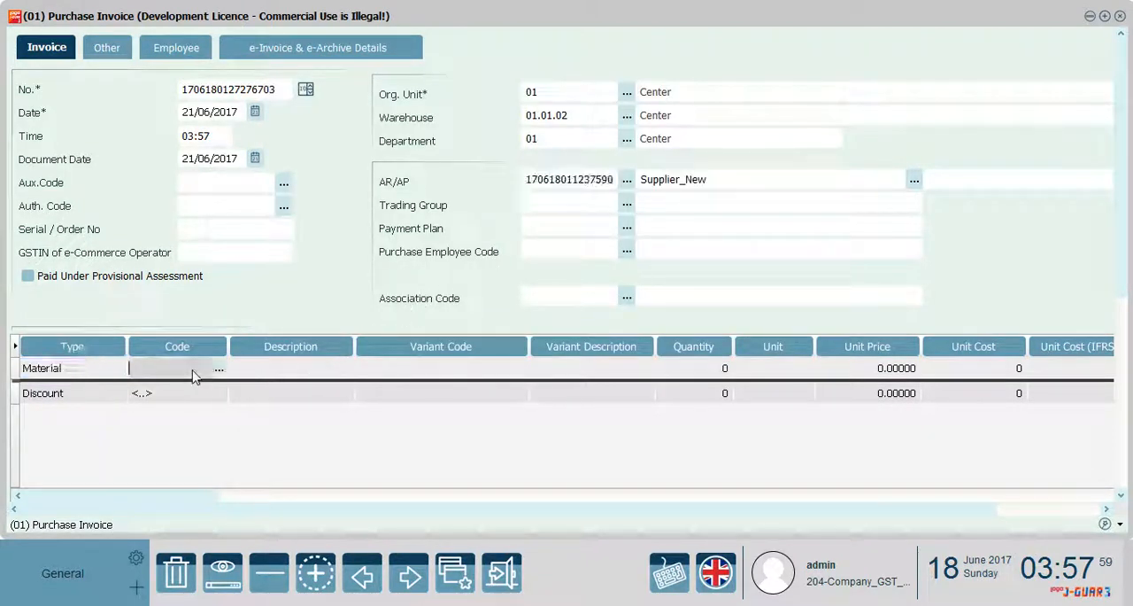
left_click(219, 370)
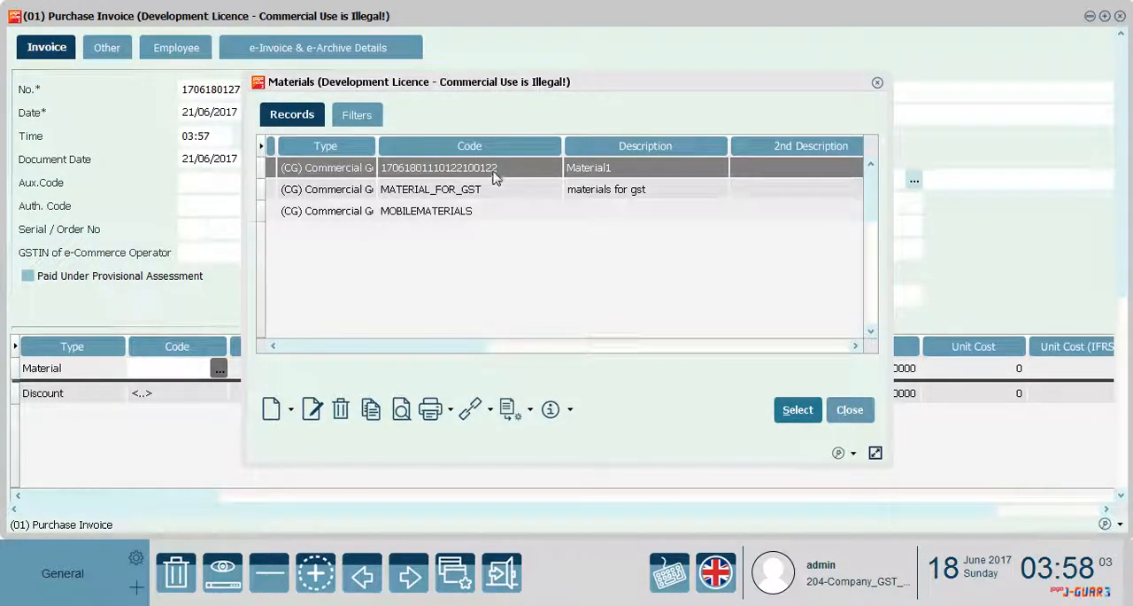
double_click(494, 168)
left_click(700, 368)
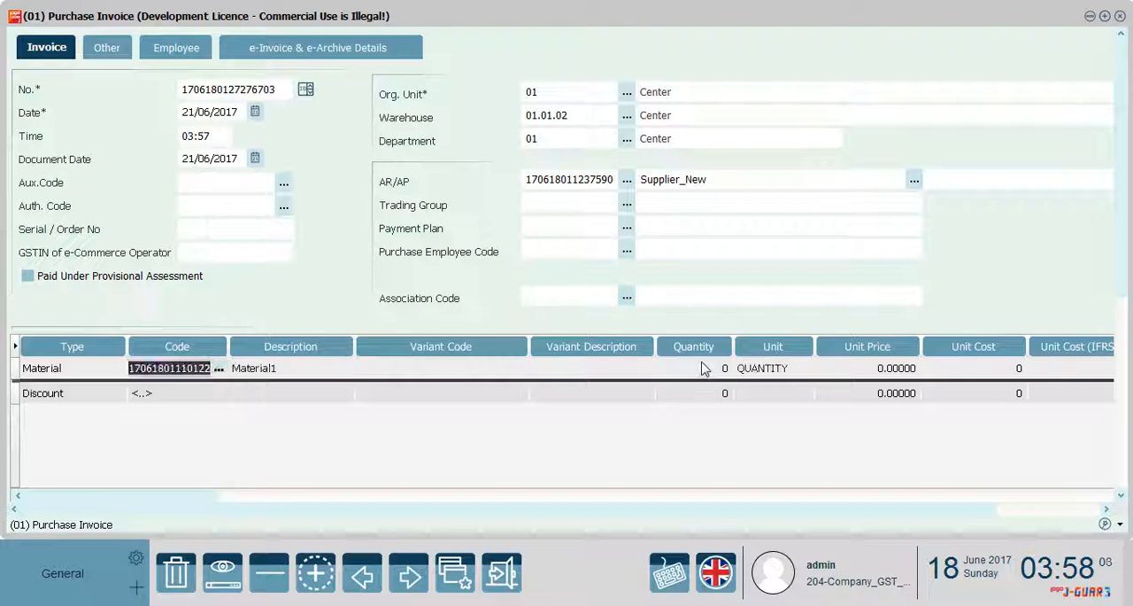
type("10")
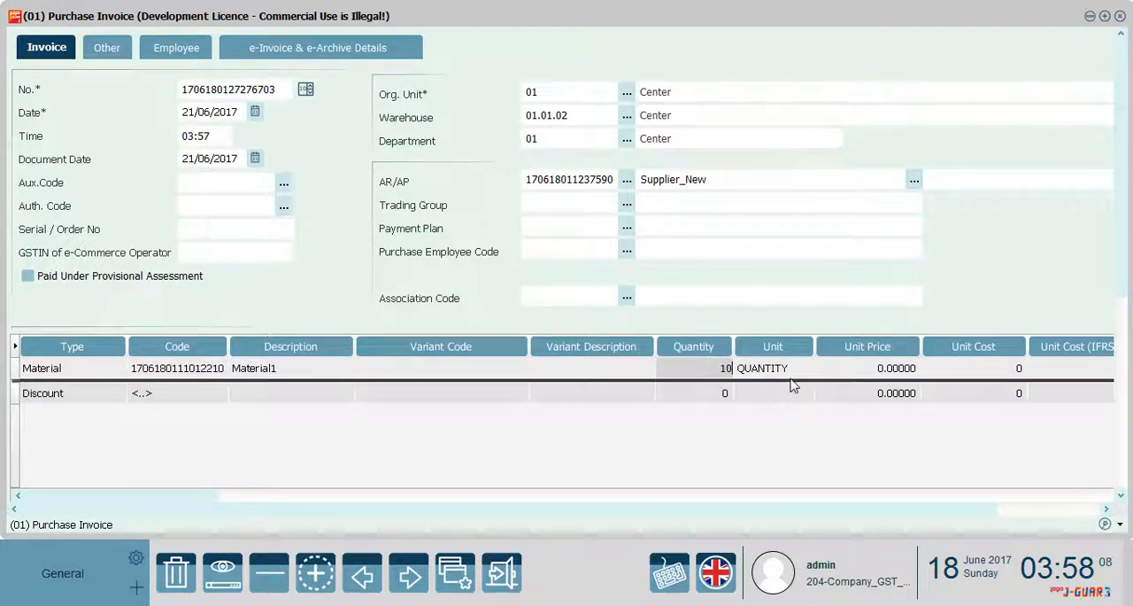
left_click(861, 370)
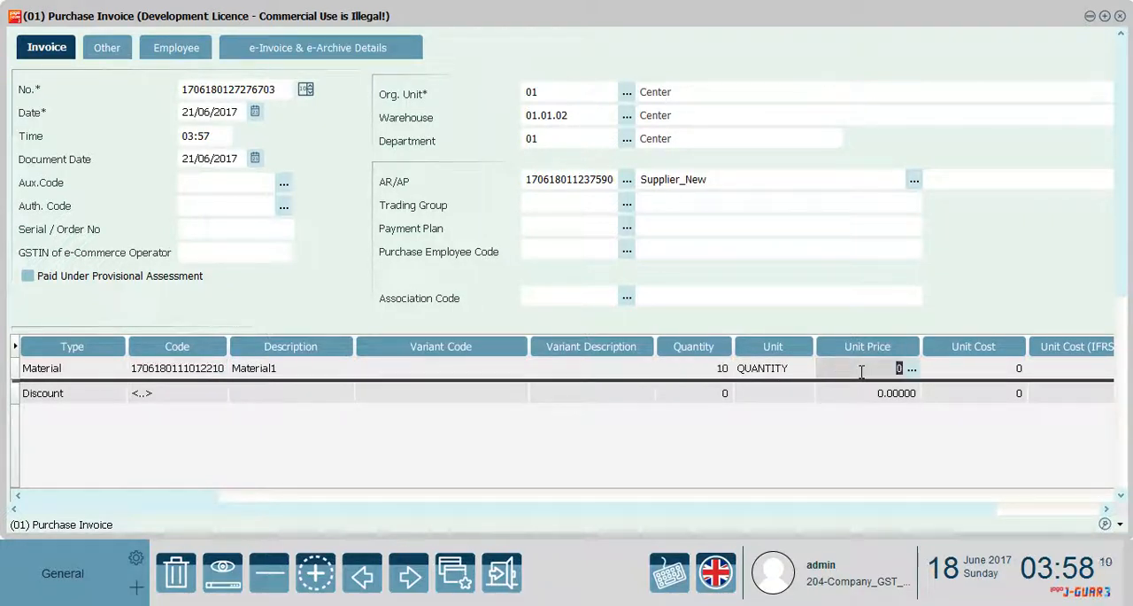
type("300")
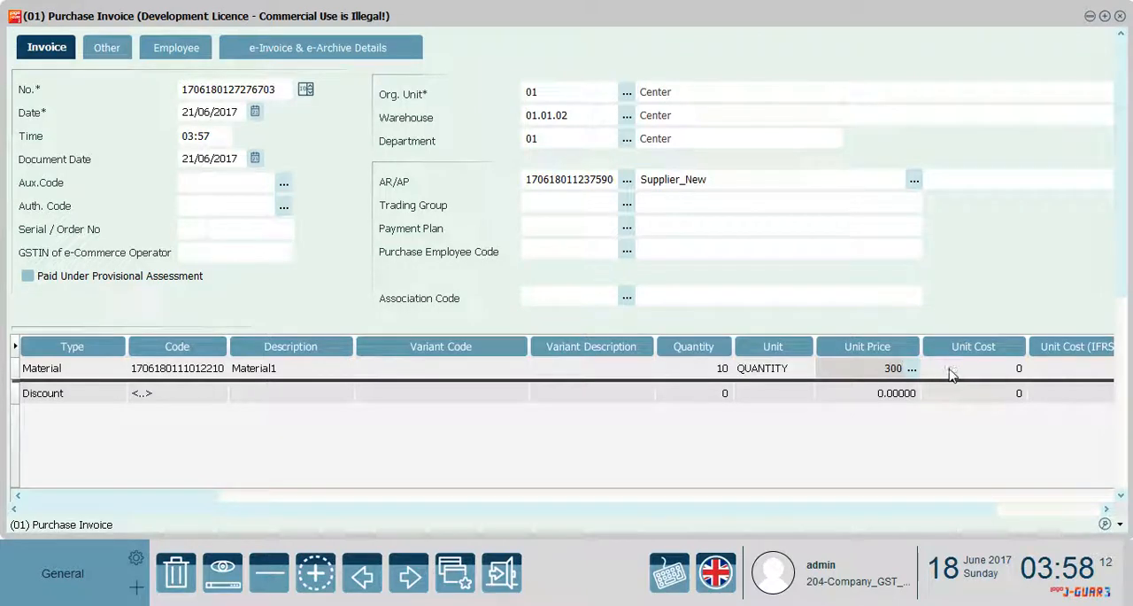
left_click(957, 371)
scroll(974, 425, "down", 5)
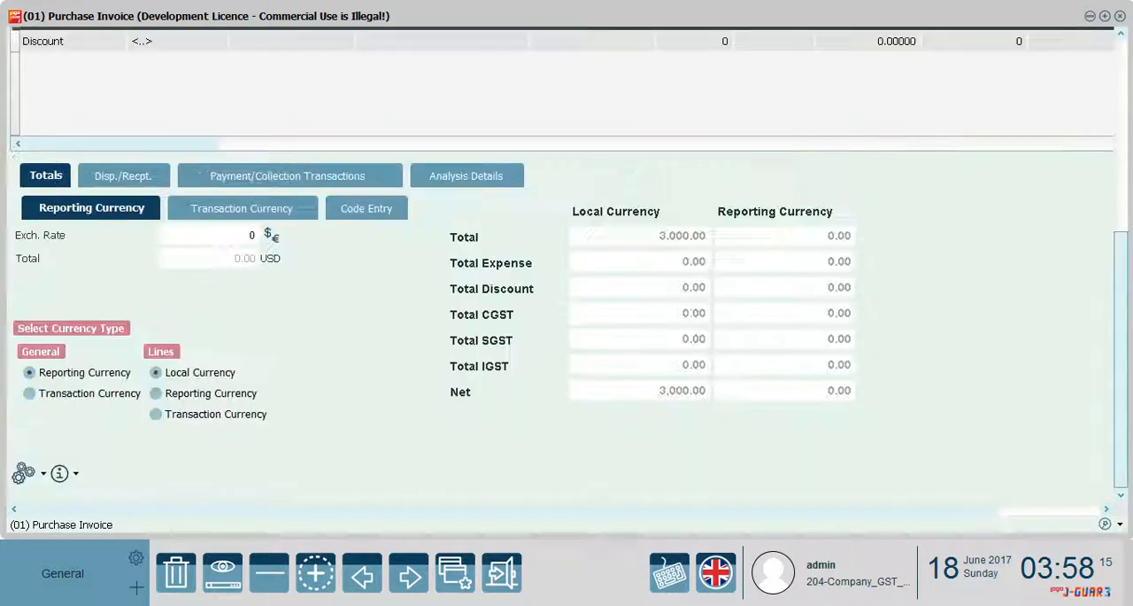
left_click_drag(990, 513, 1091, 514)
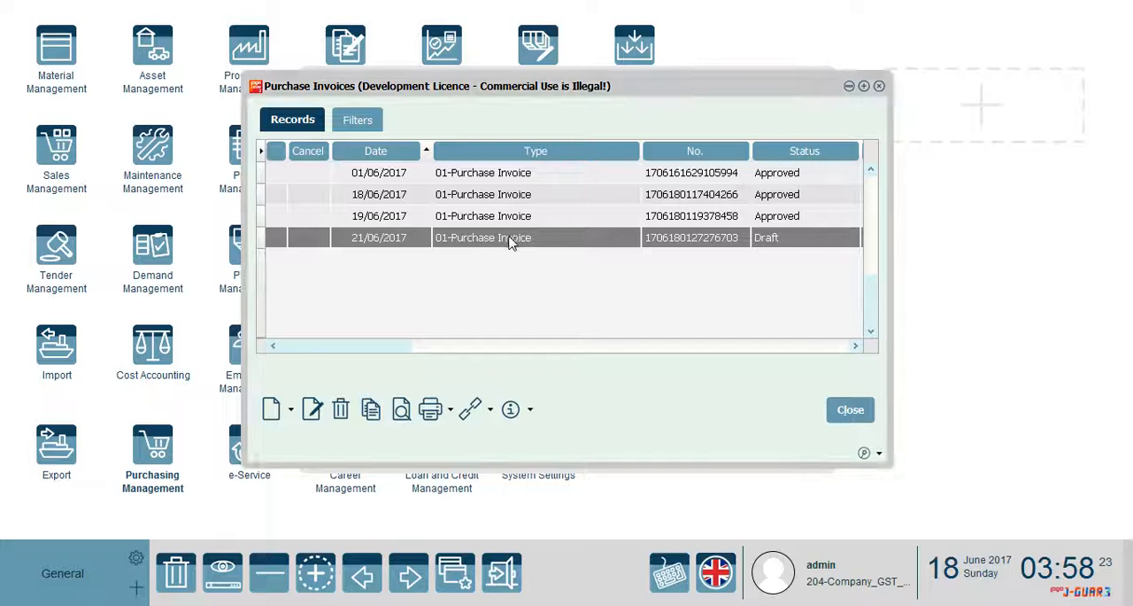
Change the status of the 21/06/2017 purchase invoice to Approved and close the Purchase Invoices list
right_click(512, 239)
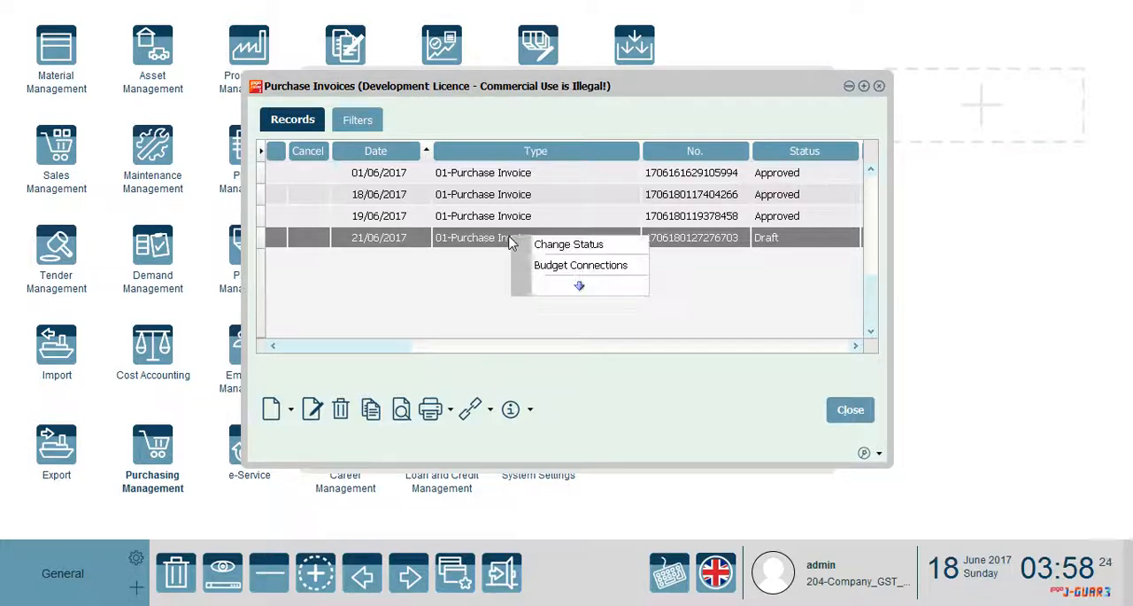
left_click(574, 247)
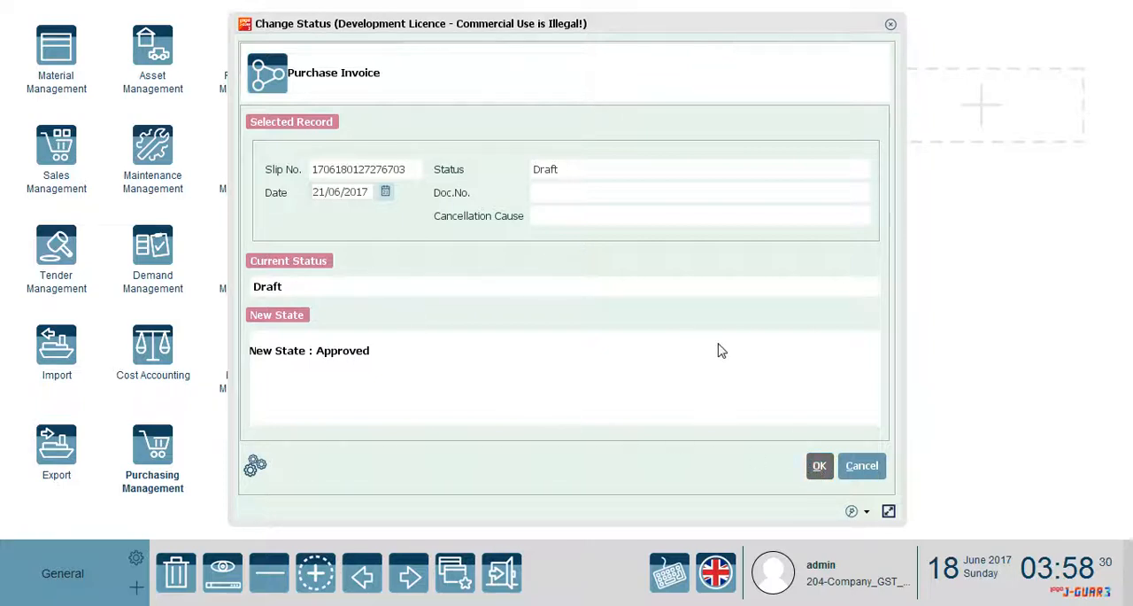
key("Return")
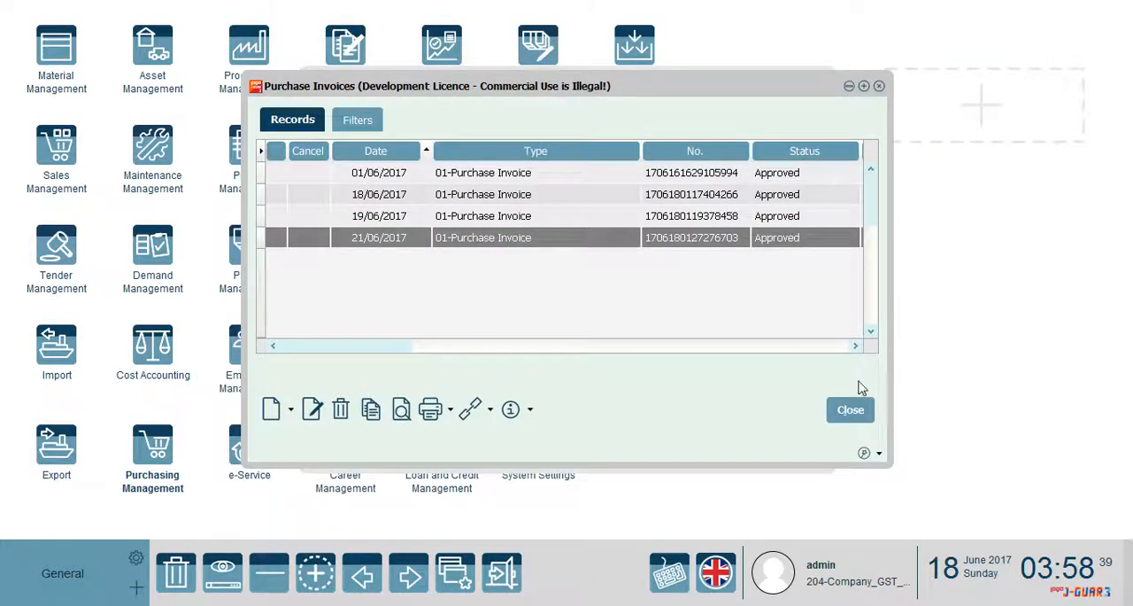
left_click(845, 413)
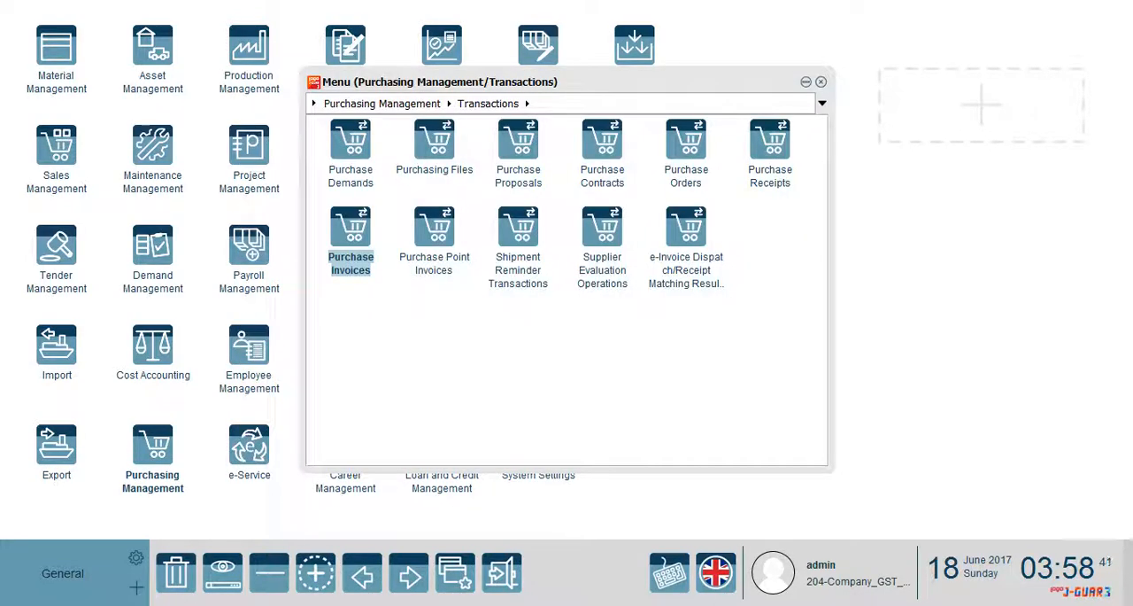
Examine the average-cost example's inputs and outputs in the Cost Managements presentation in PowerPoint, and return to the ERP
left_click(420, 584)
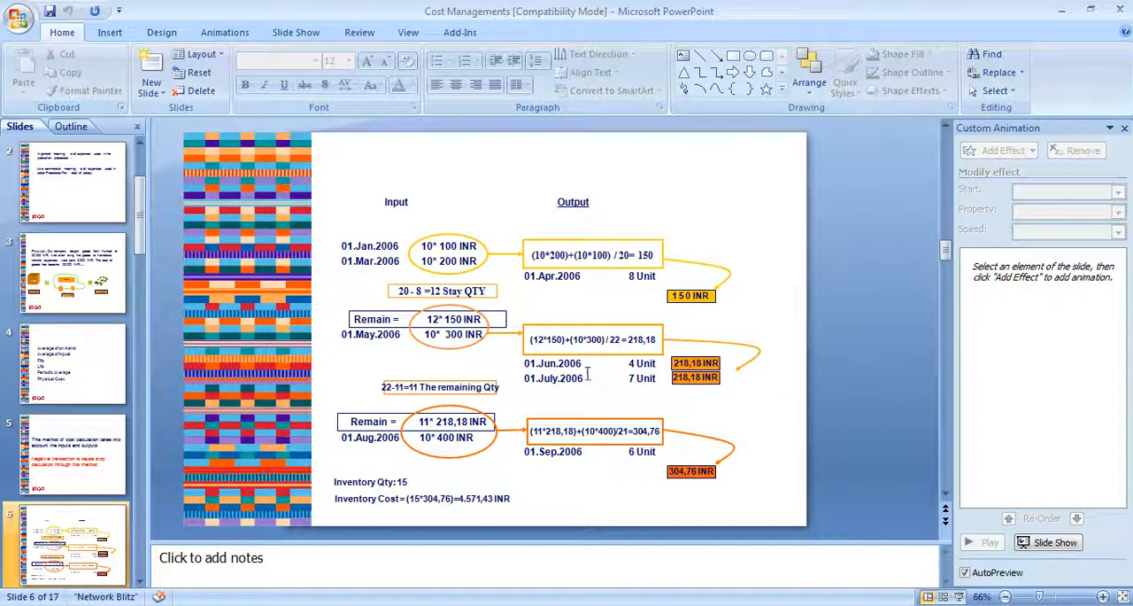
left_click(1059, 15)
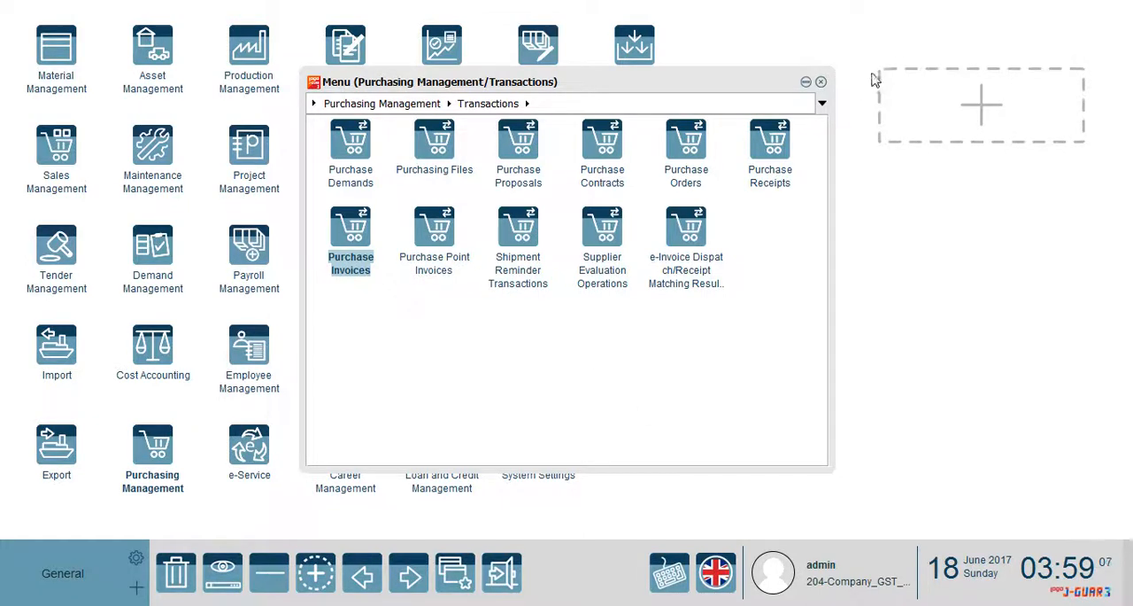
Leave Purchasing Management and start a new (08) Wholesale Invoice from the Sales Invoices of Sales Management
left_click(821, 81)
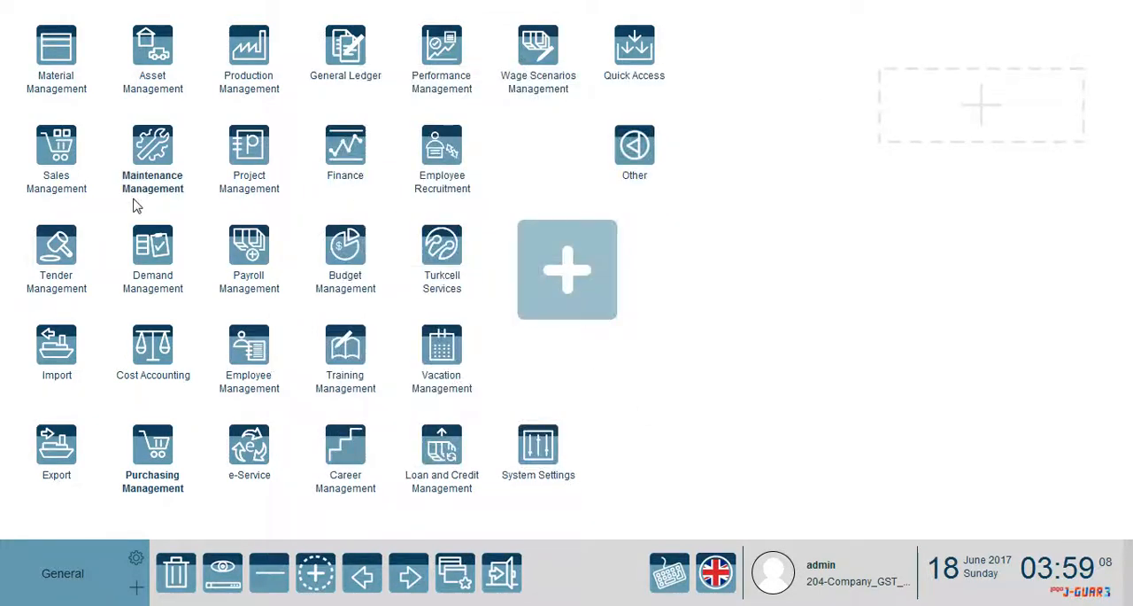
left_click(76, 149)
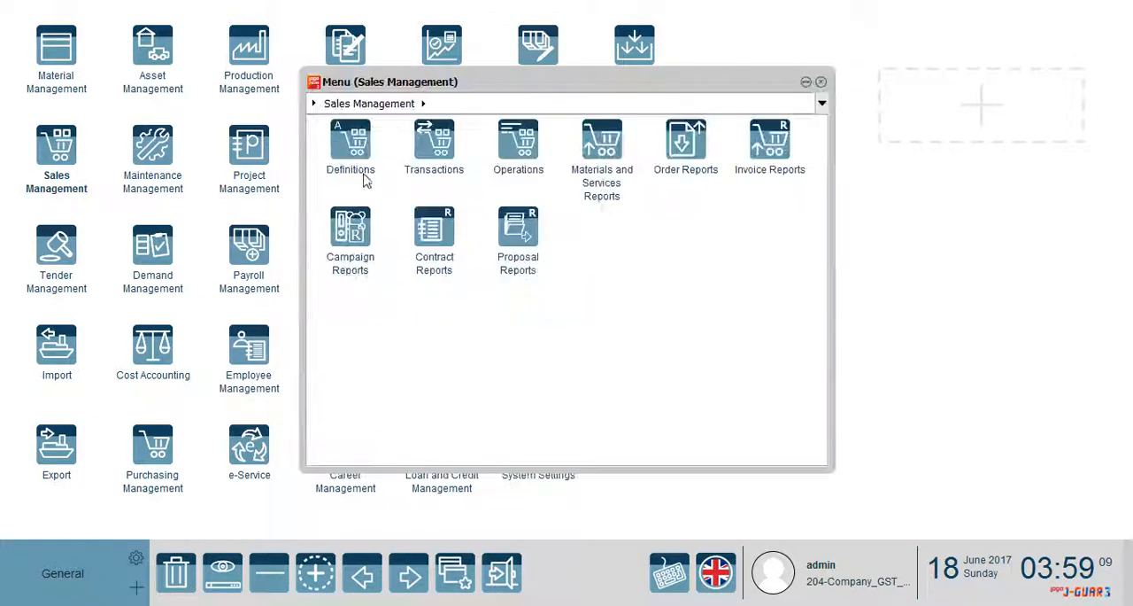
left_click(427, 147)
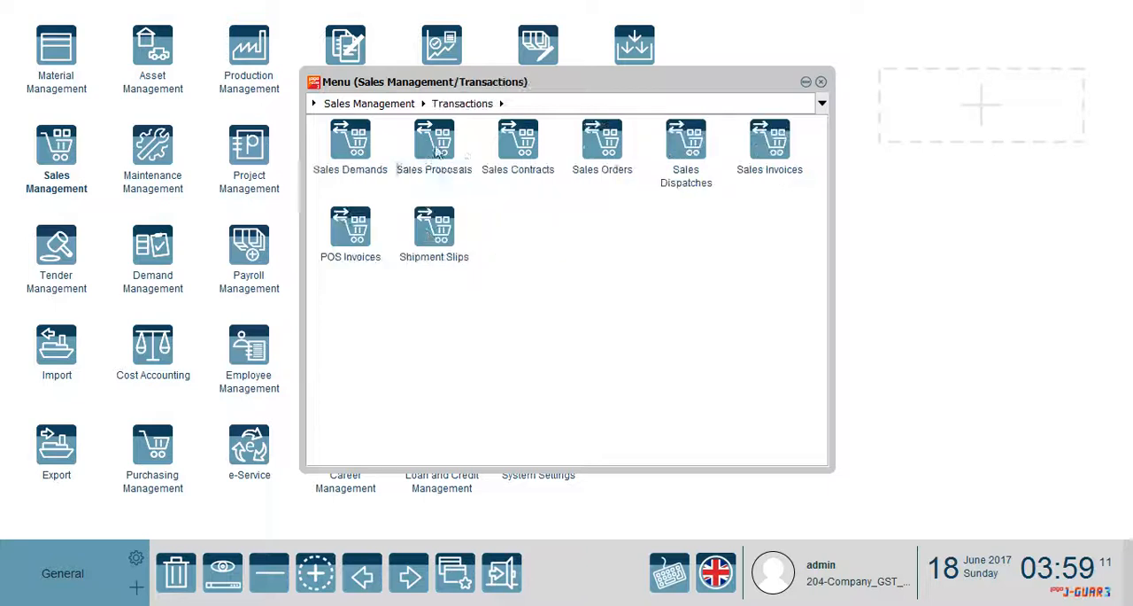
left_click(755, 156)
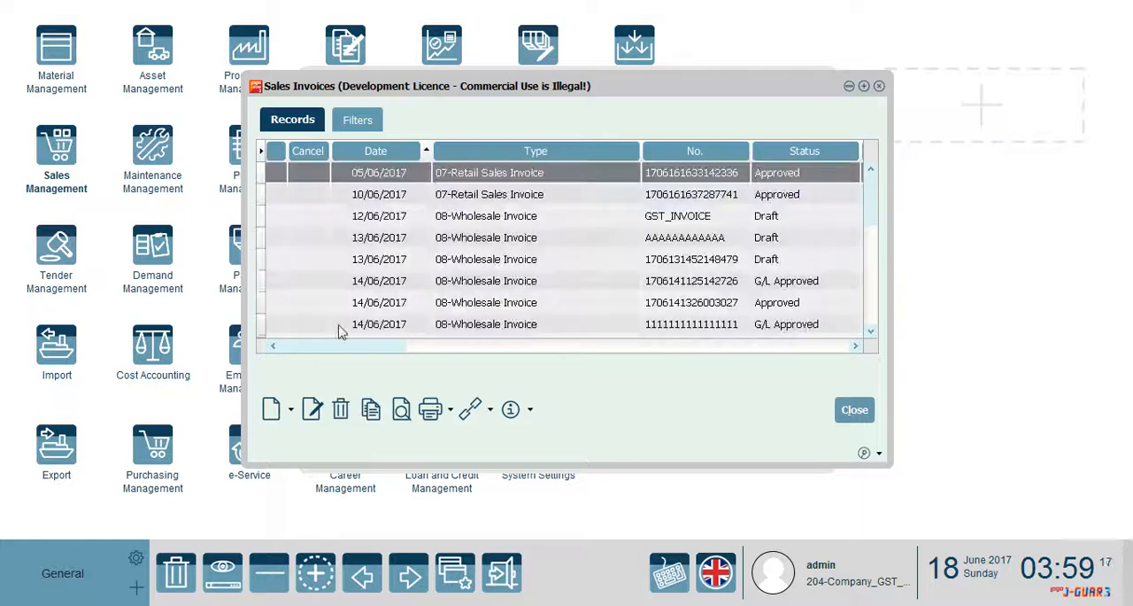
left_click(294, 411)
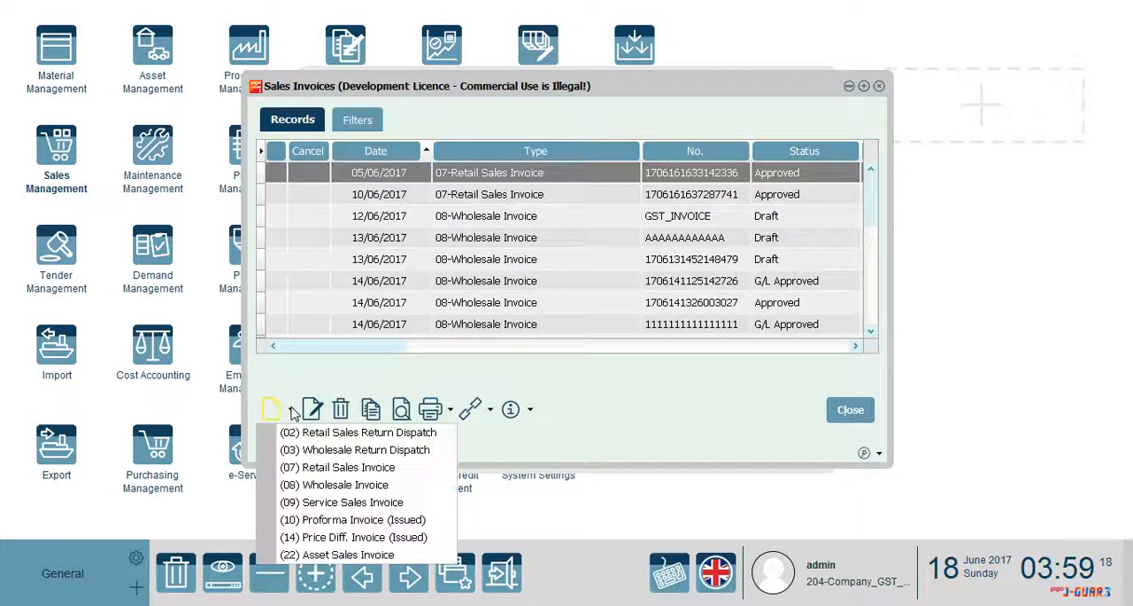
left_click(309, 485)
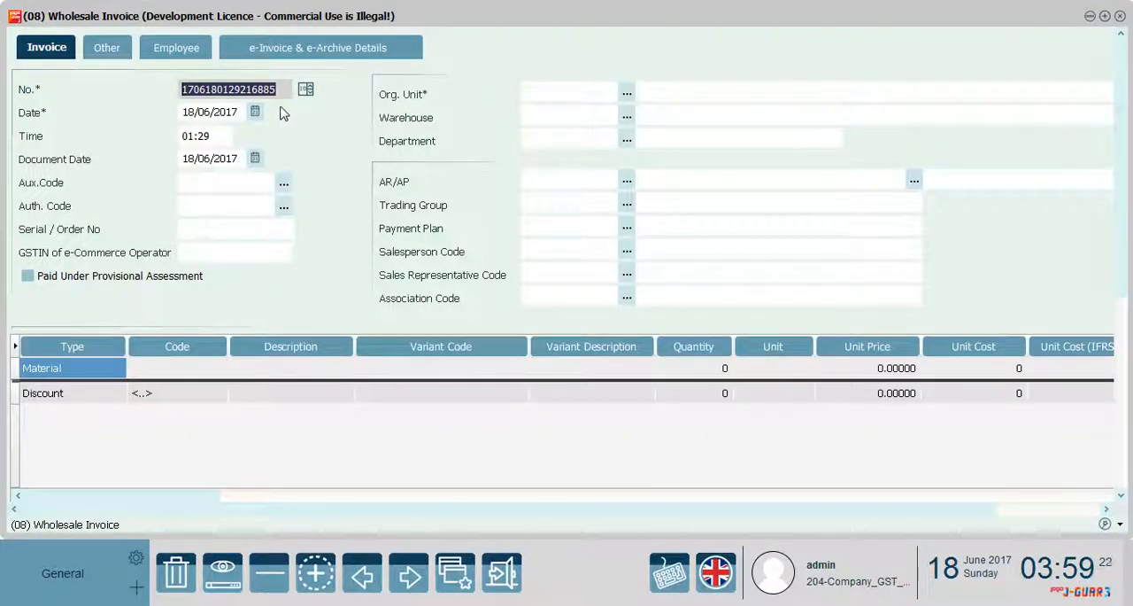
Set the wholesale invoice's date and document date to 22/06/2017
left_click(255, 112)
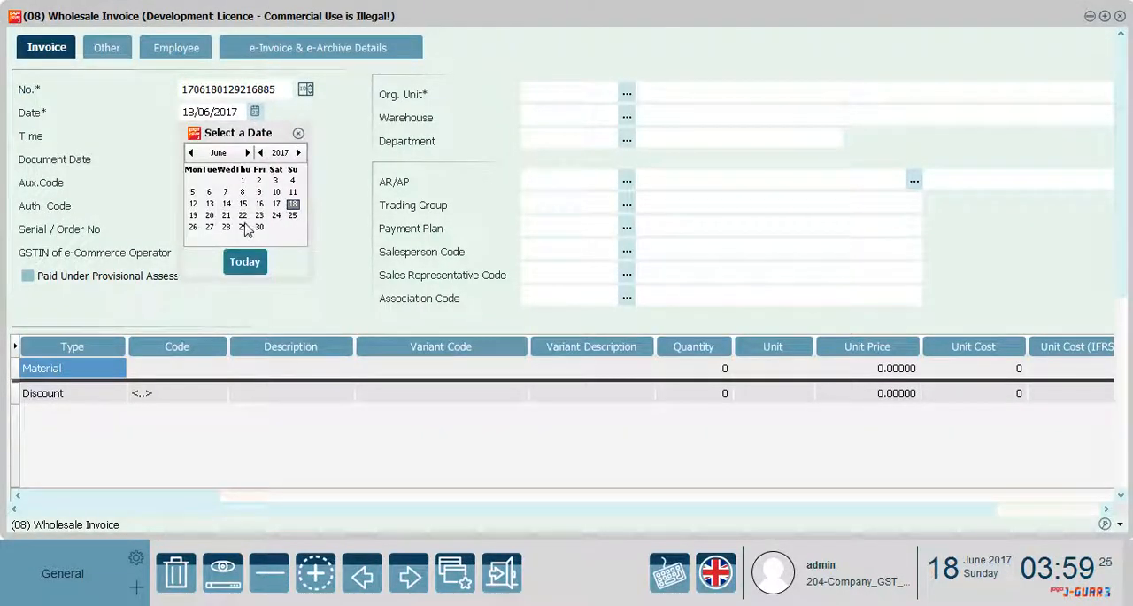
left_click(245, 216)
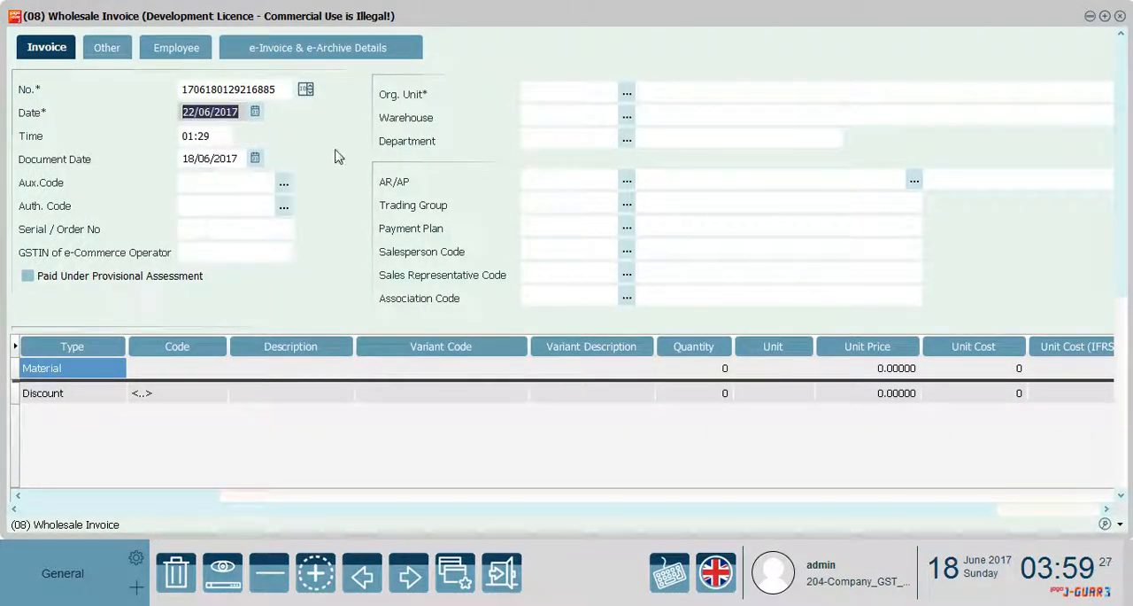
left_click(257, 163)
left_click(522, 370)
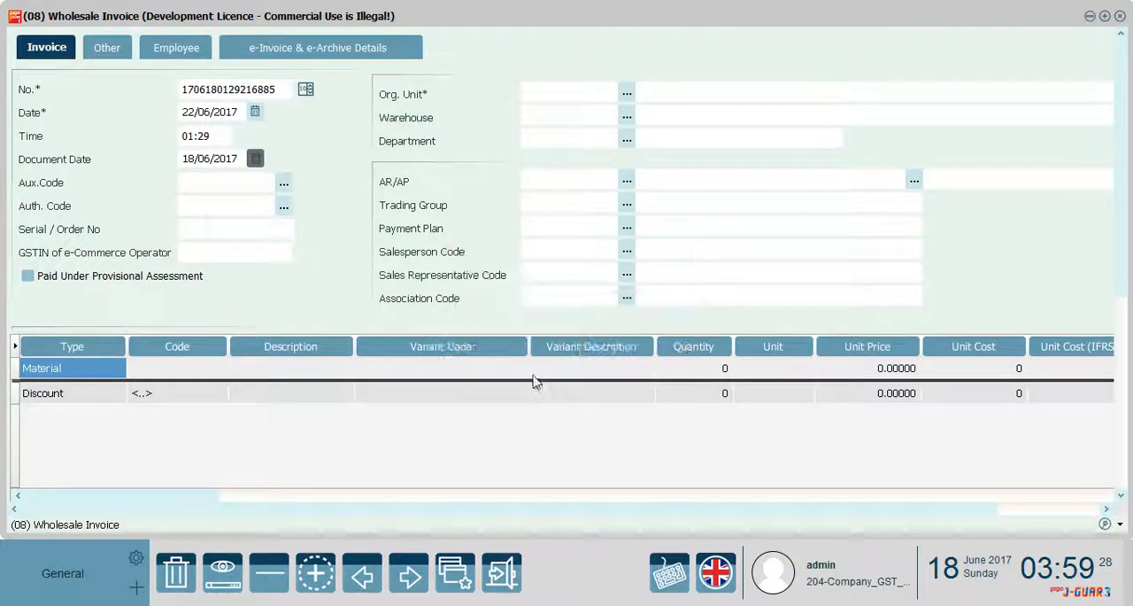
left_click(255, 160)
left_click(242, 261)
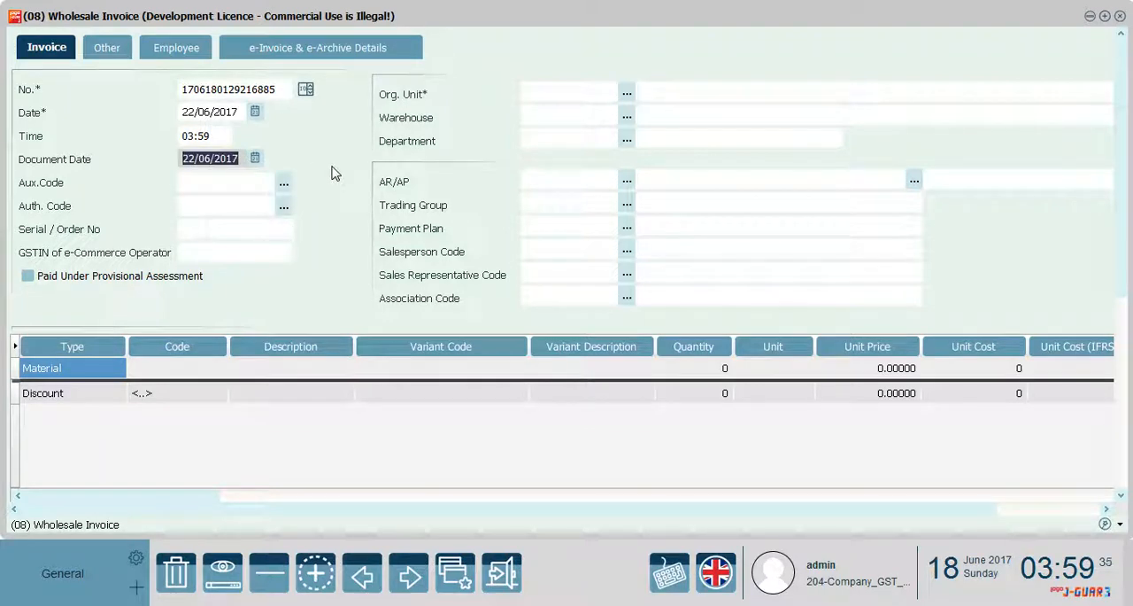
Assign organizational unit 01, warehouse 01.01.02 and department 01, all named Center, to the wholesale invoice
left_click(627, 93)
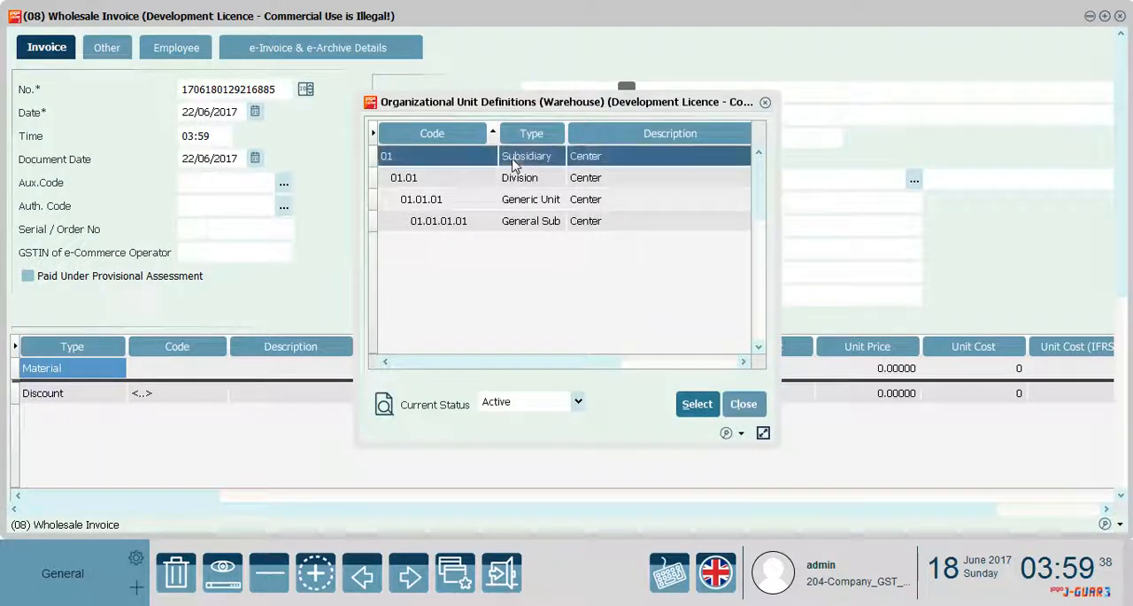
double_click(591, 165)
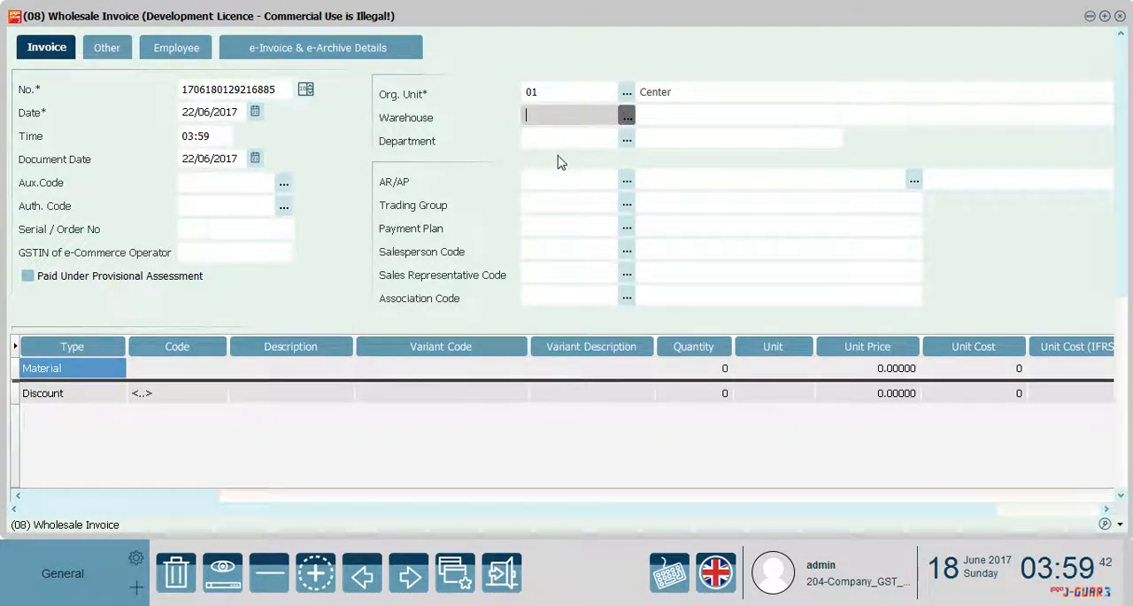
double_click(548, 157)
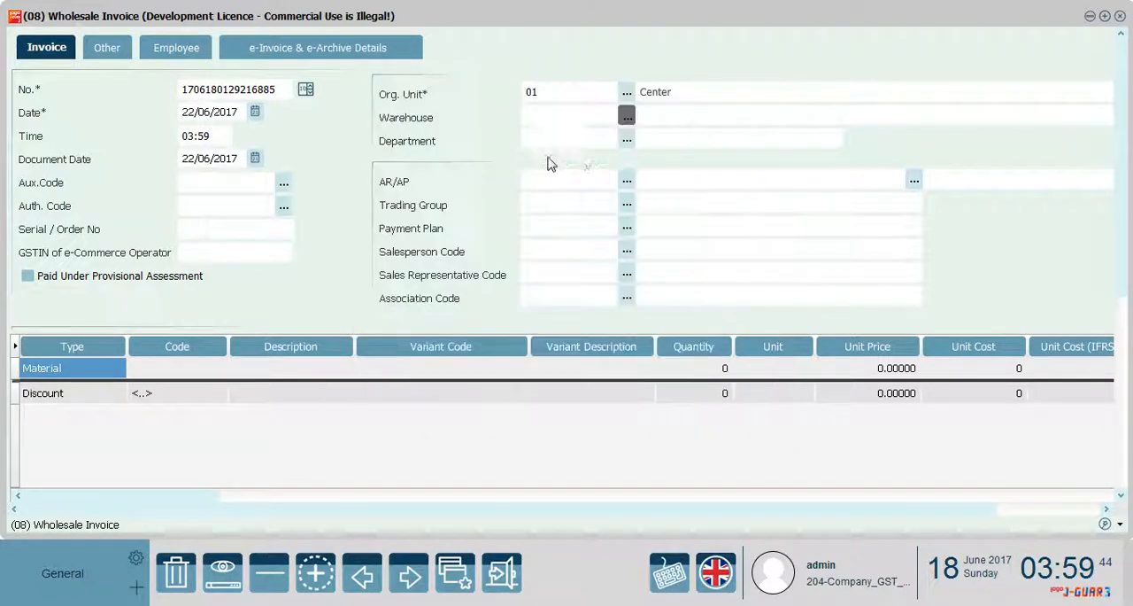
left_click(627, 141)
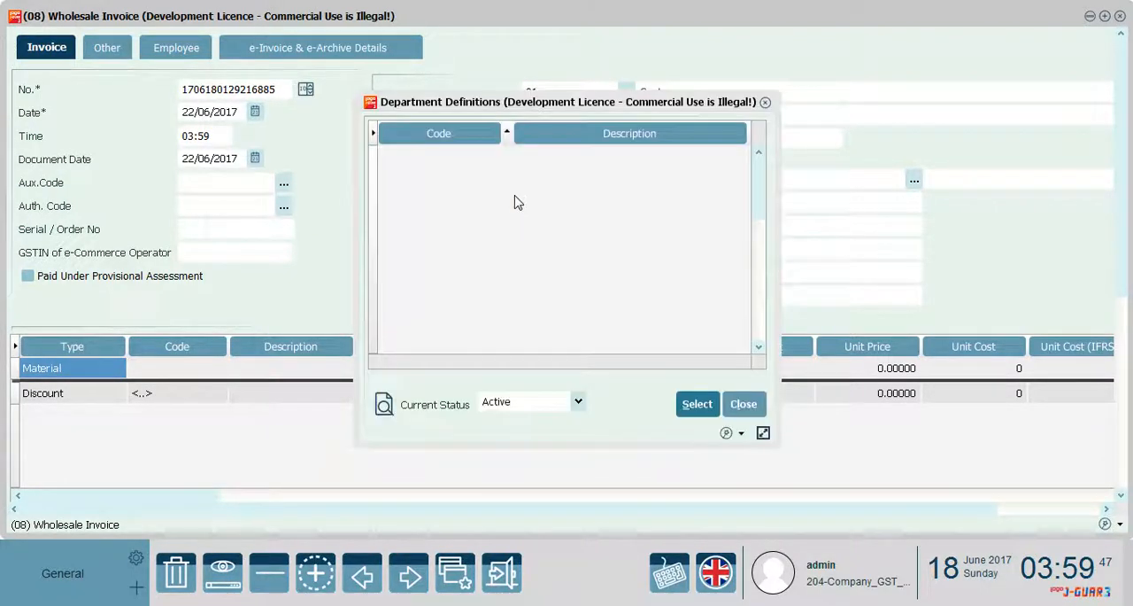
double_click(535, 163)
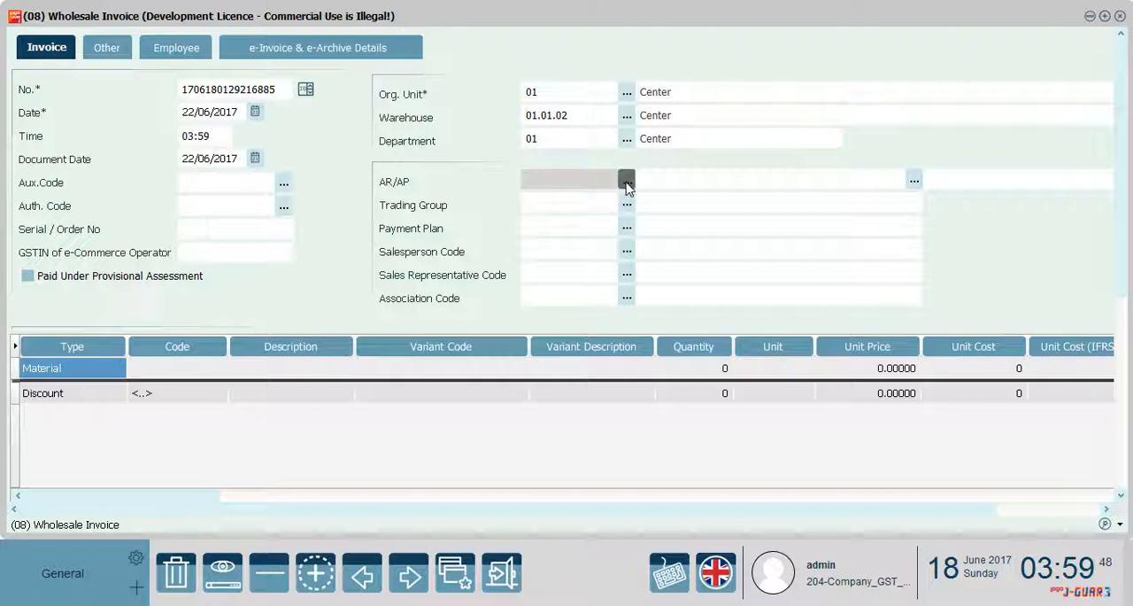
Select Customer_new as the AR/AP account of the wholesale invoice
left_click(626, 184)
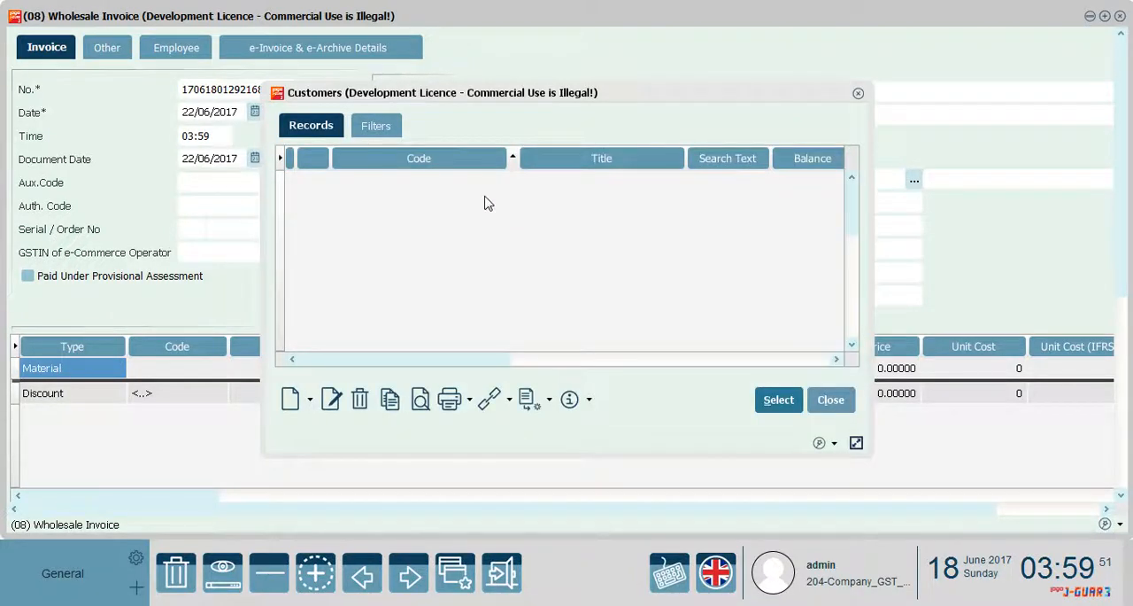
left_click(548, 183)
double_click(548, 186)
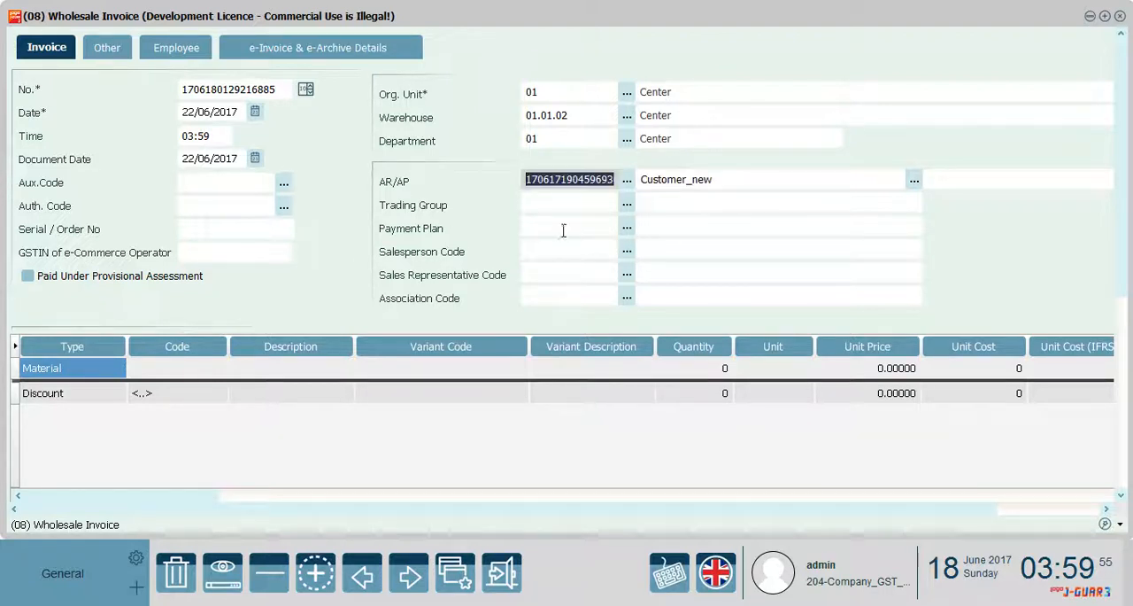
Fill the first invoice line with Material1, quantity 4 and unit price 300
left_click(228, 369)
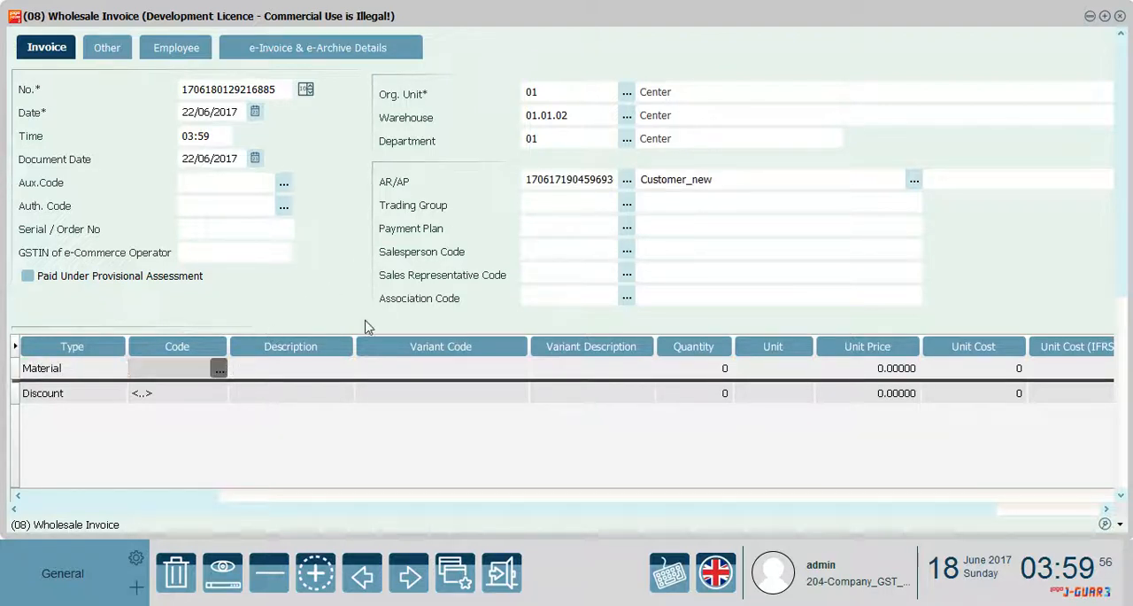
left_click(220, 368)
double_click(496, 169)
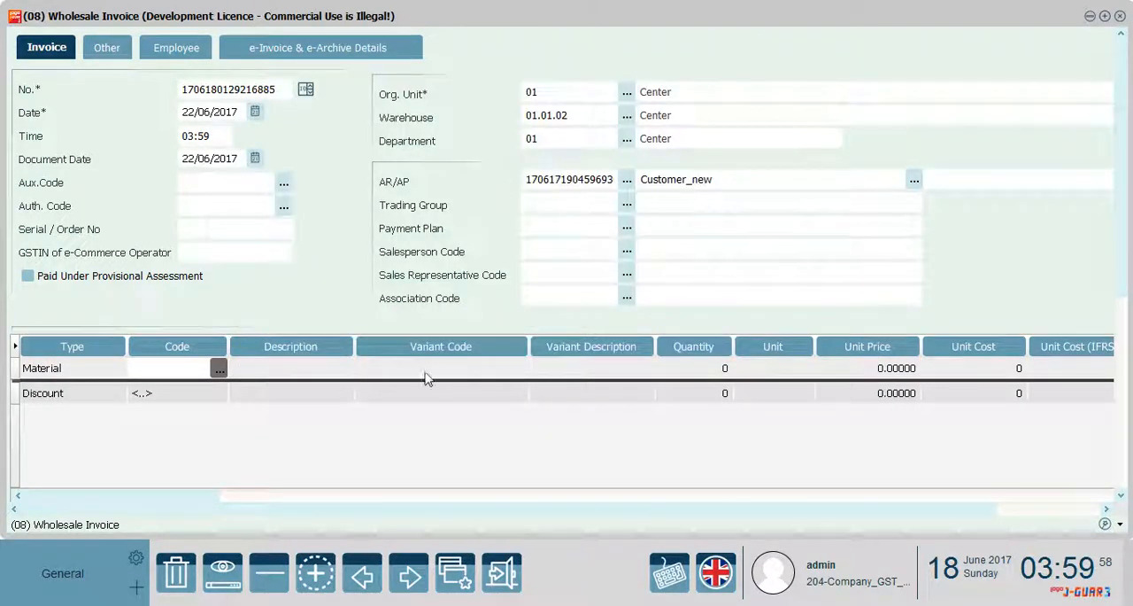
left_click(715, 366)
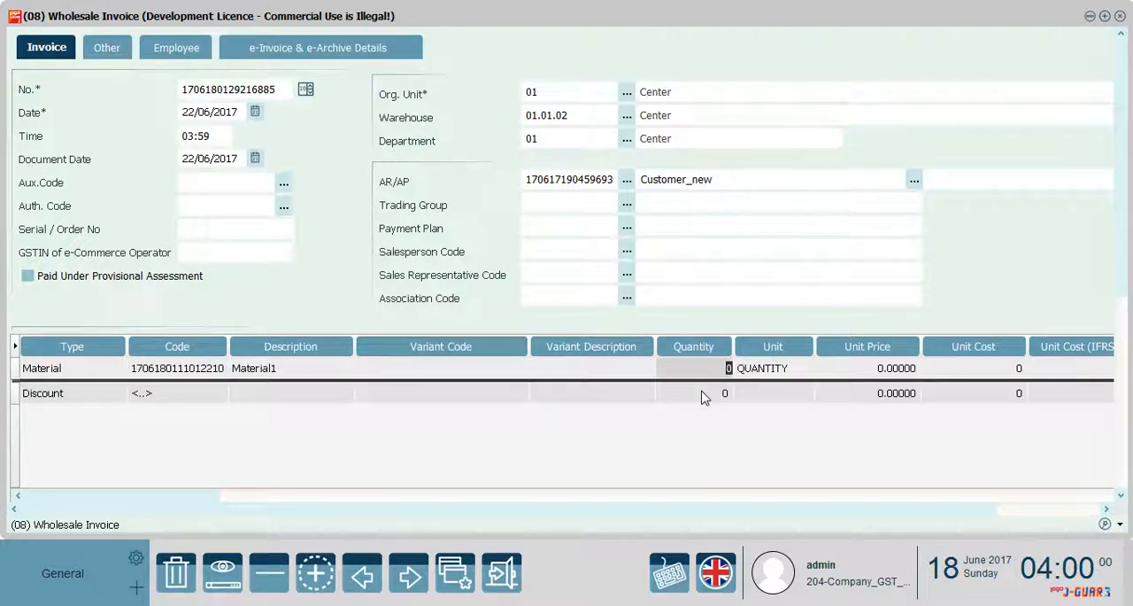
type("4")
left_click(863, 370)
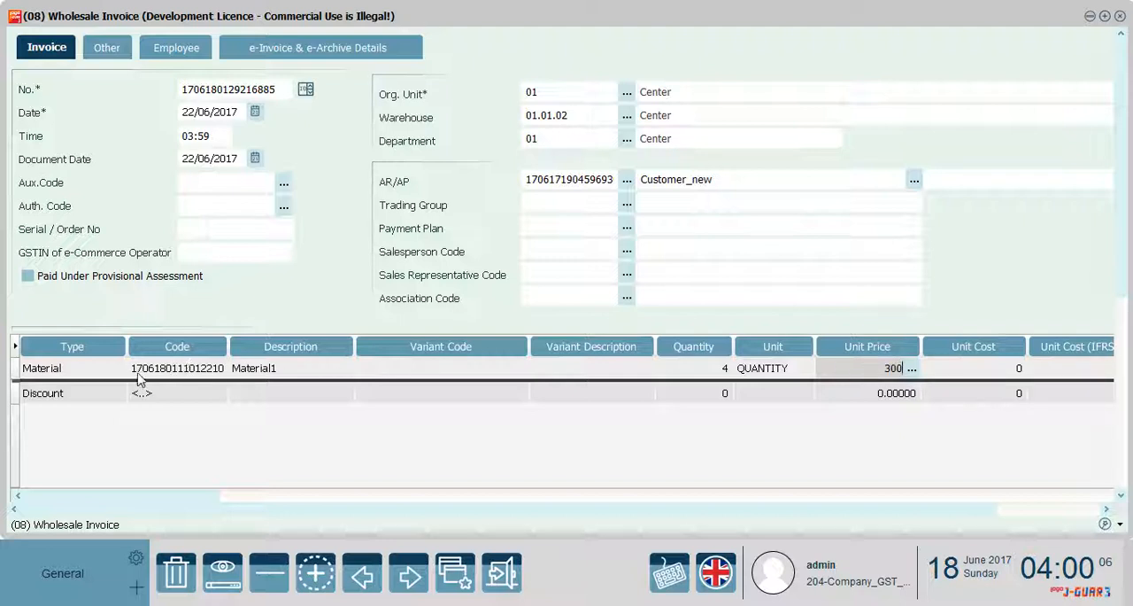
left_click(501, 370)
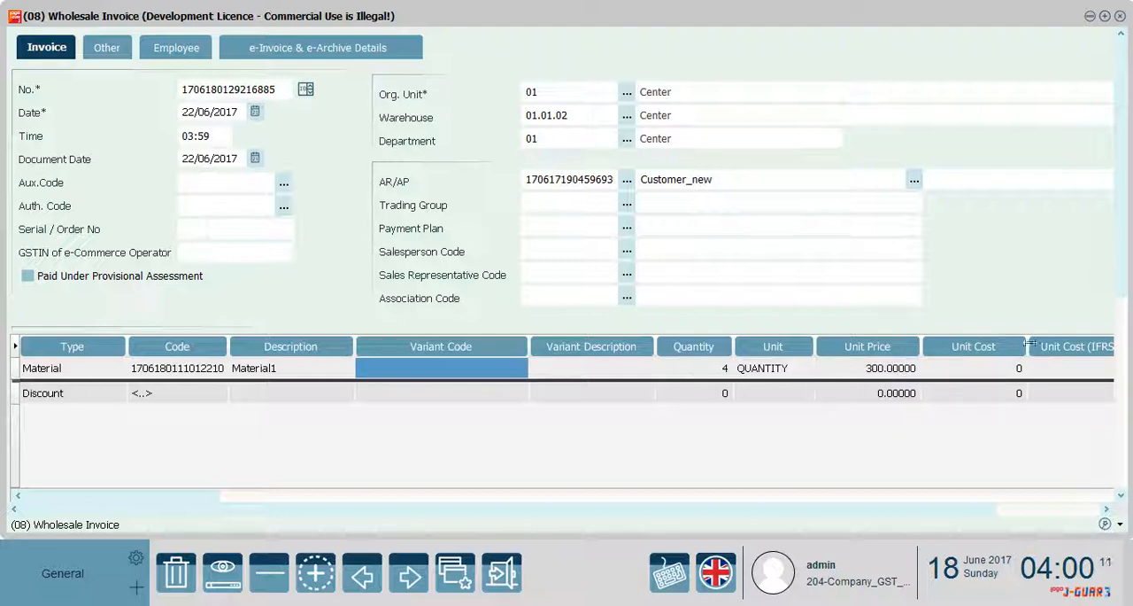
Add a second invoice line for Material1 with quantity 7 and unit price 350
scroll(1120, 232, "down", 1)
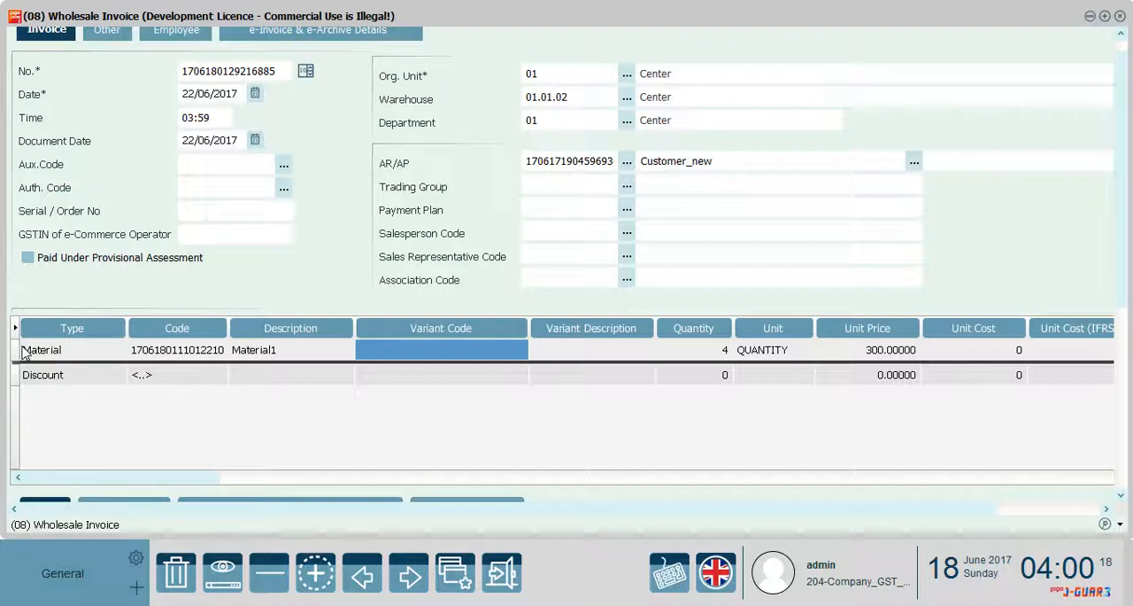
left_click(17, 354)
left_click(202, 372)
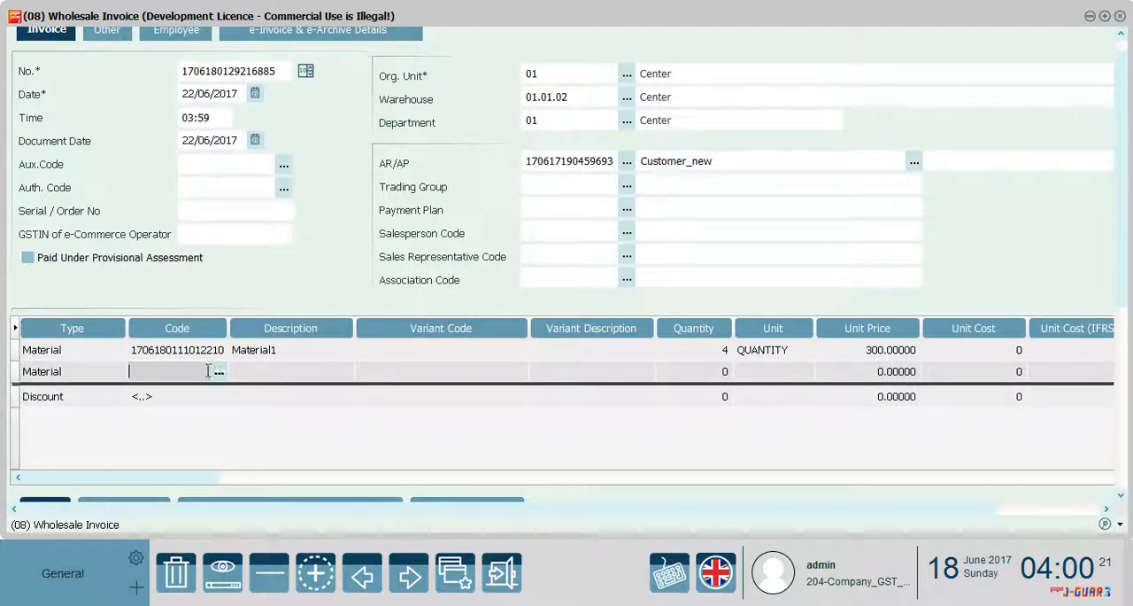
left_click(218, 372)
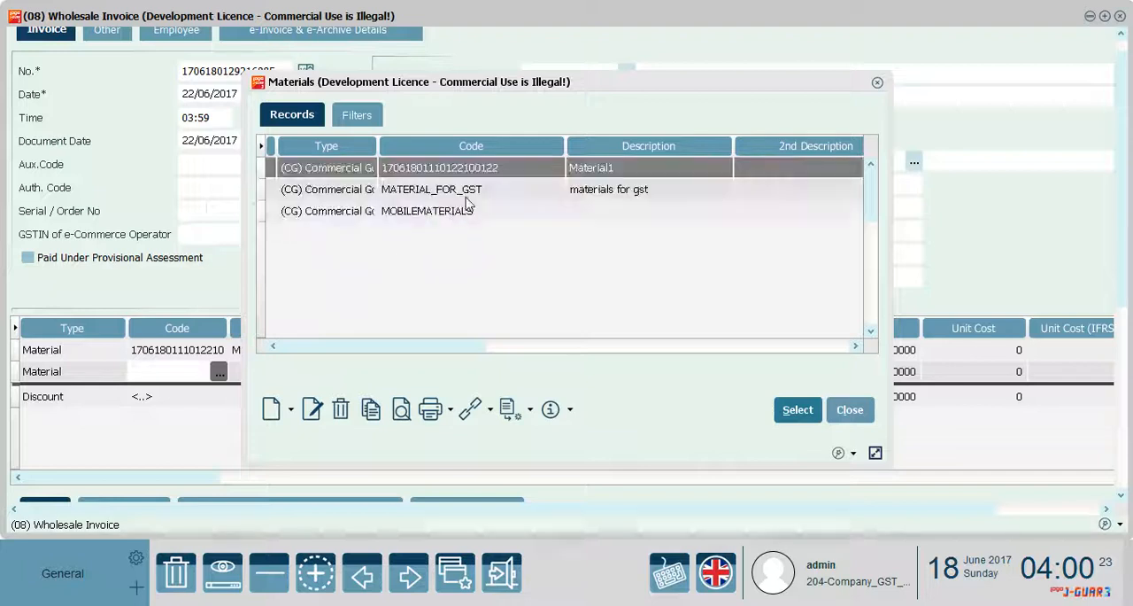
double_click(497, 184)
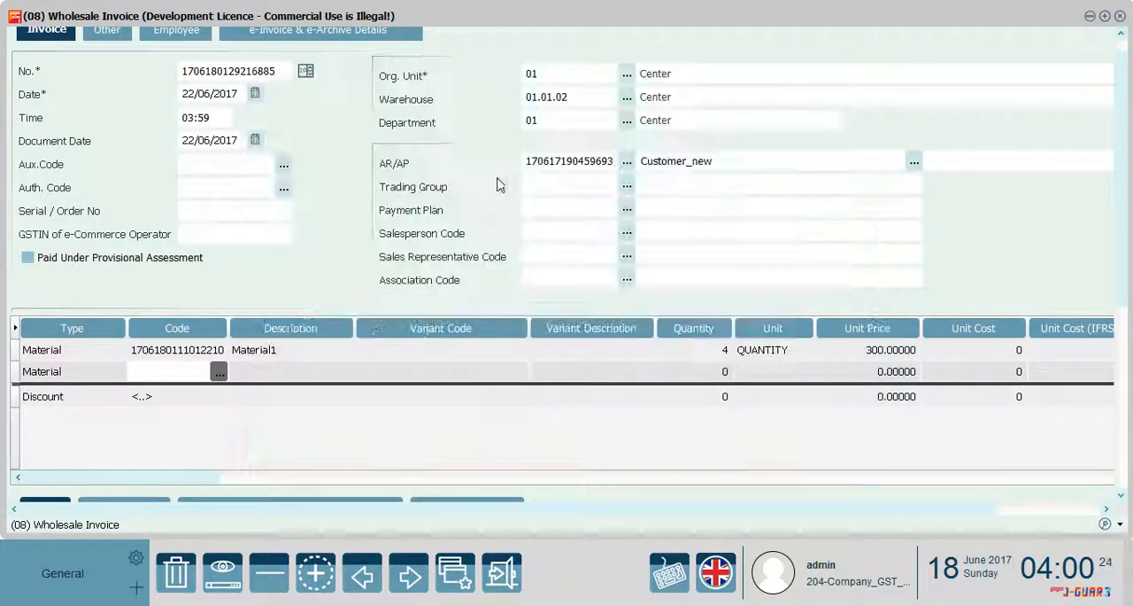
left_click(690, 373)
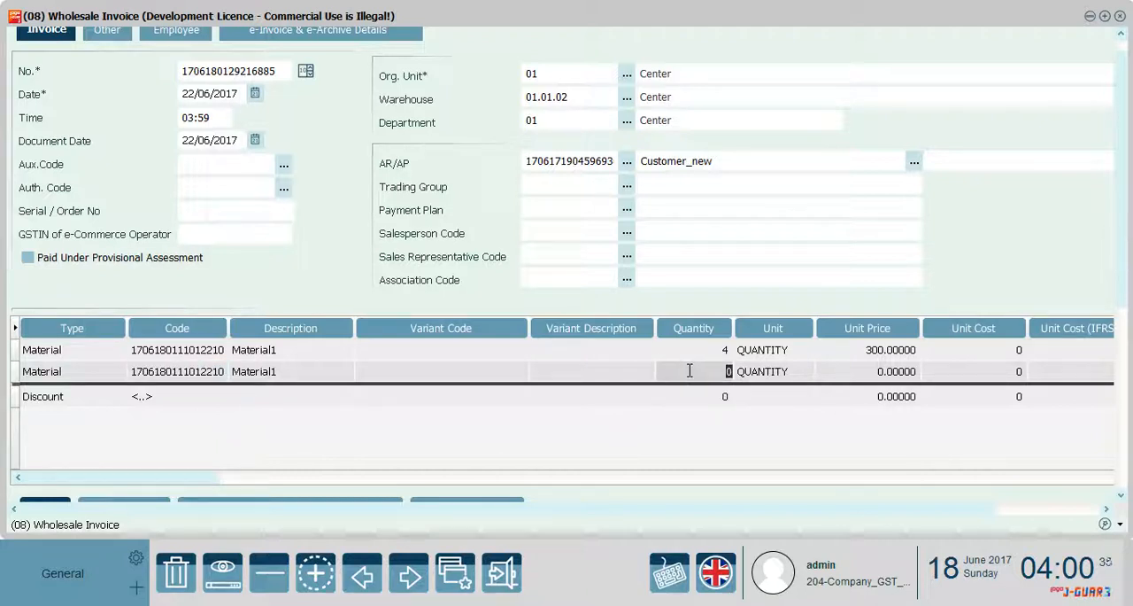
type("7")
left_click(874, 373)
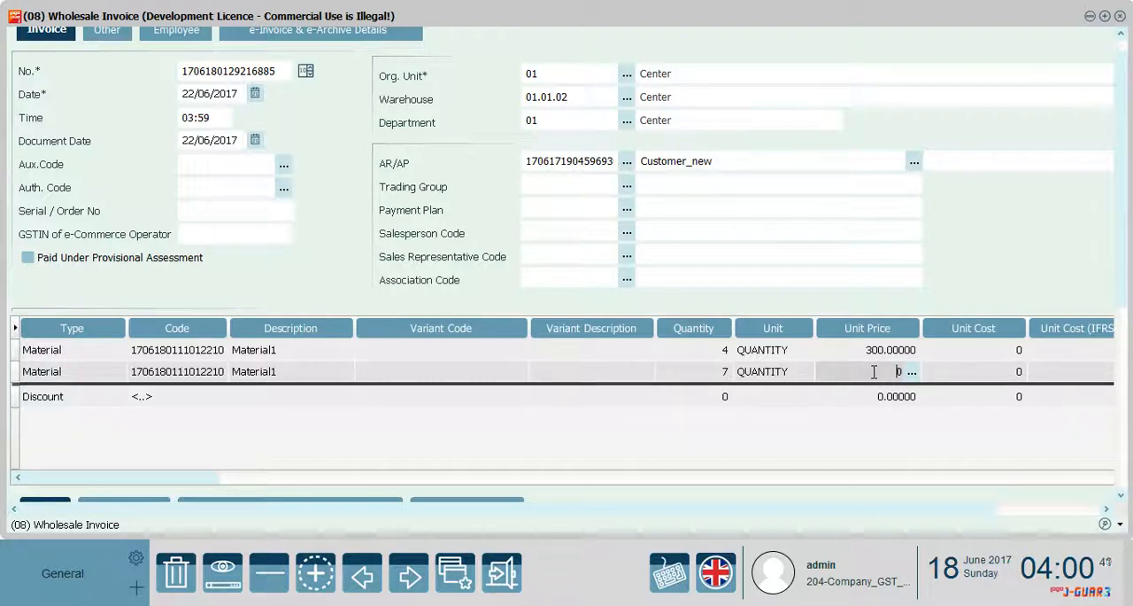
left_click_drag(904, 373, 885, 372)
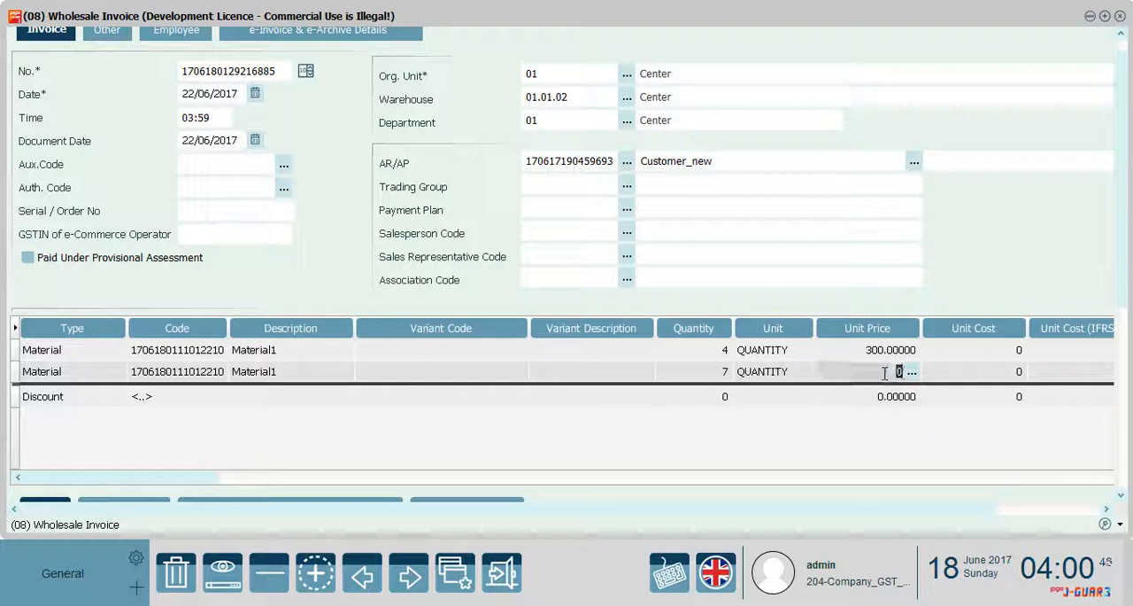
type("35")
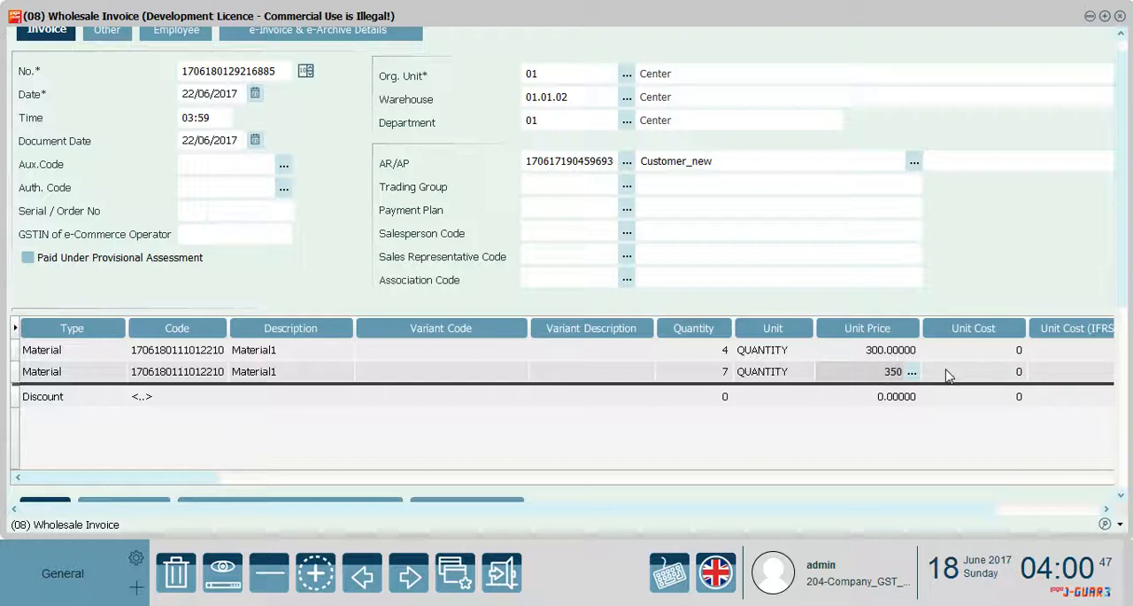
left_click(946, 375)
Examine the price determination types for the second line's unit price, including Average of on hand, and leave without applying any
left_click(908, 373)
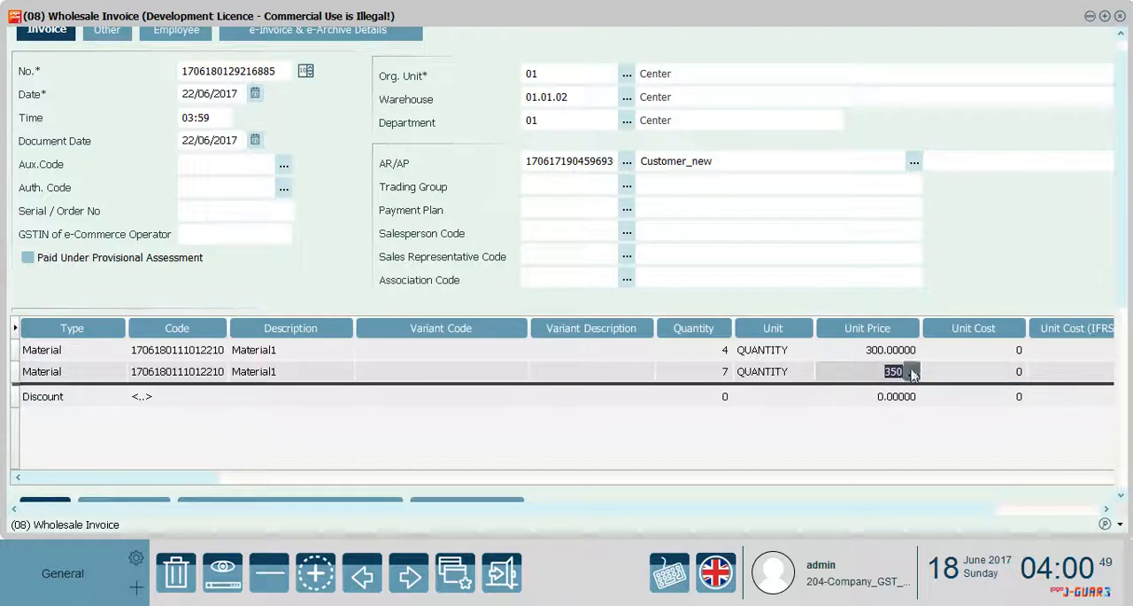
left_click(912, 372)
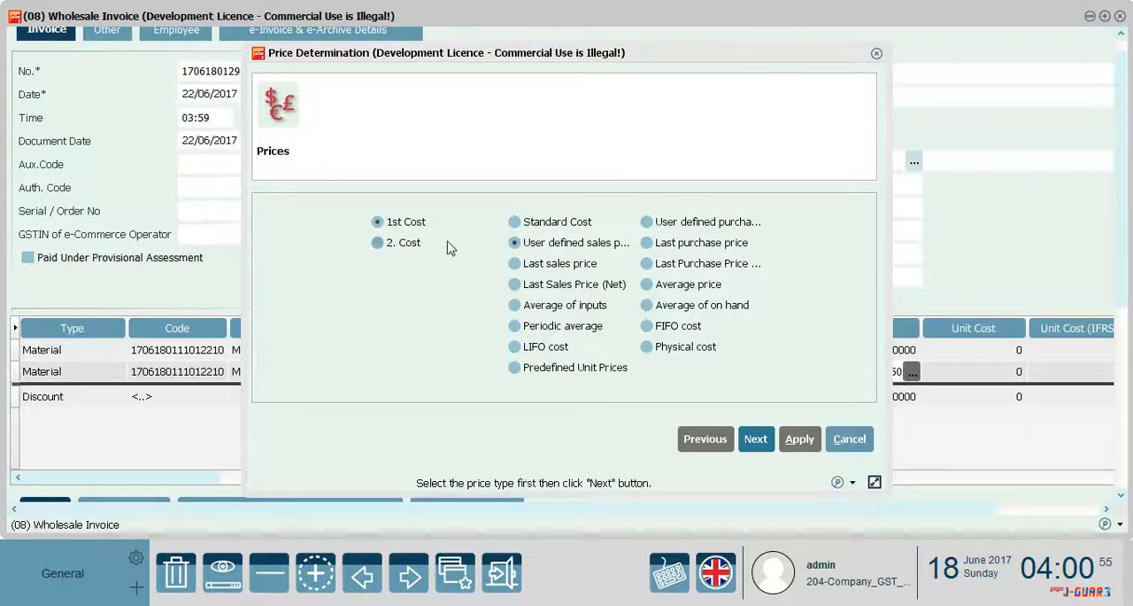
left_click(699, 309)
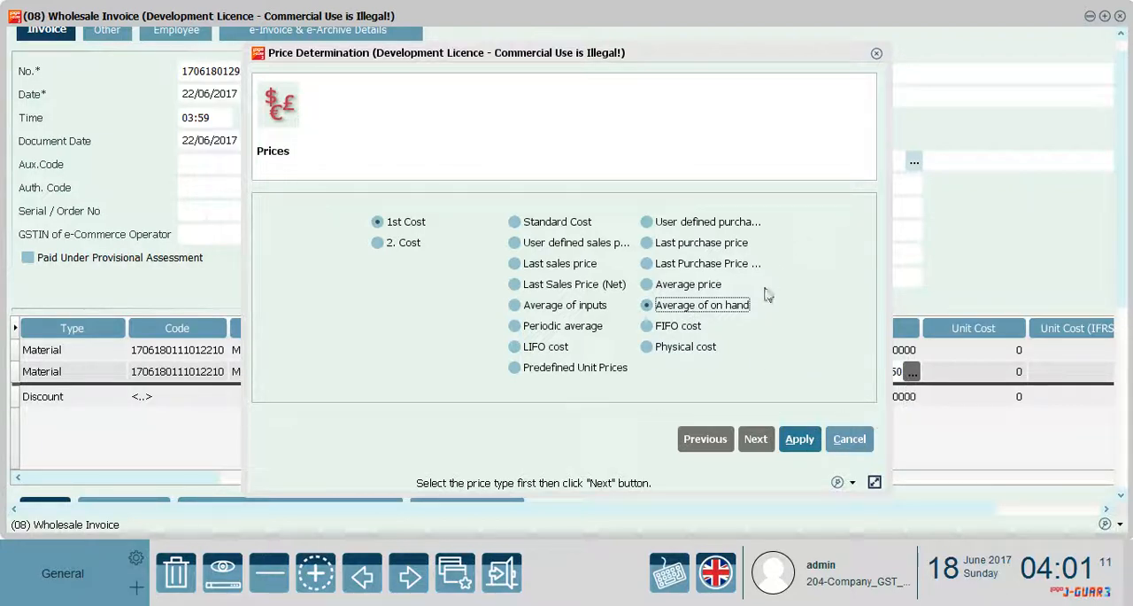
left_click(846, 438)
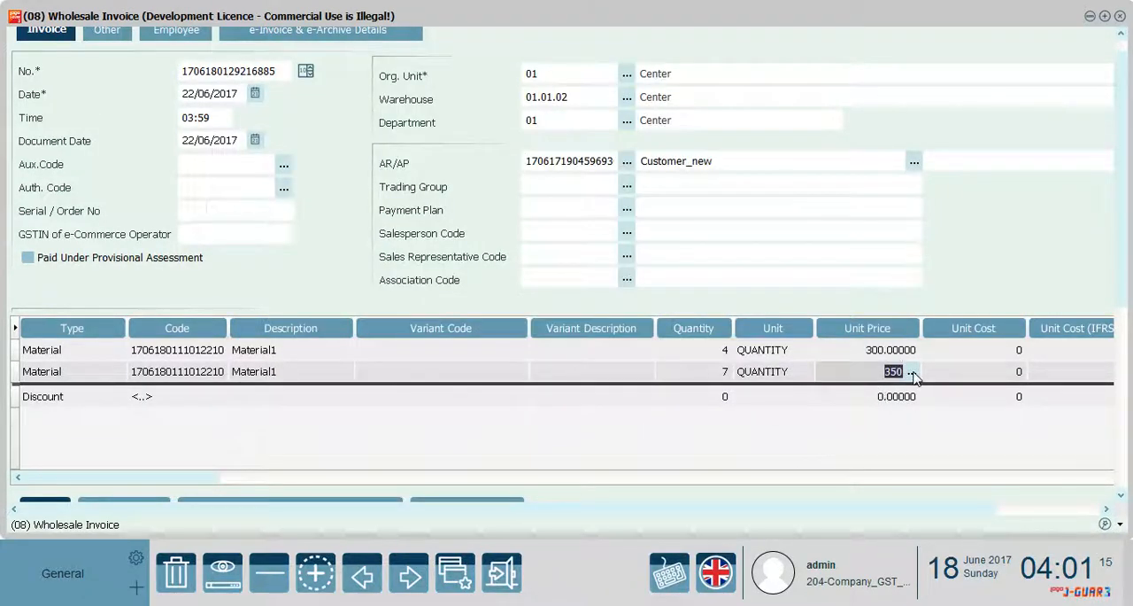
left_click(884, 373)
left_click(940, 377)
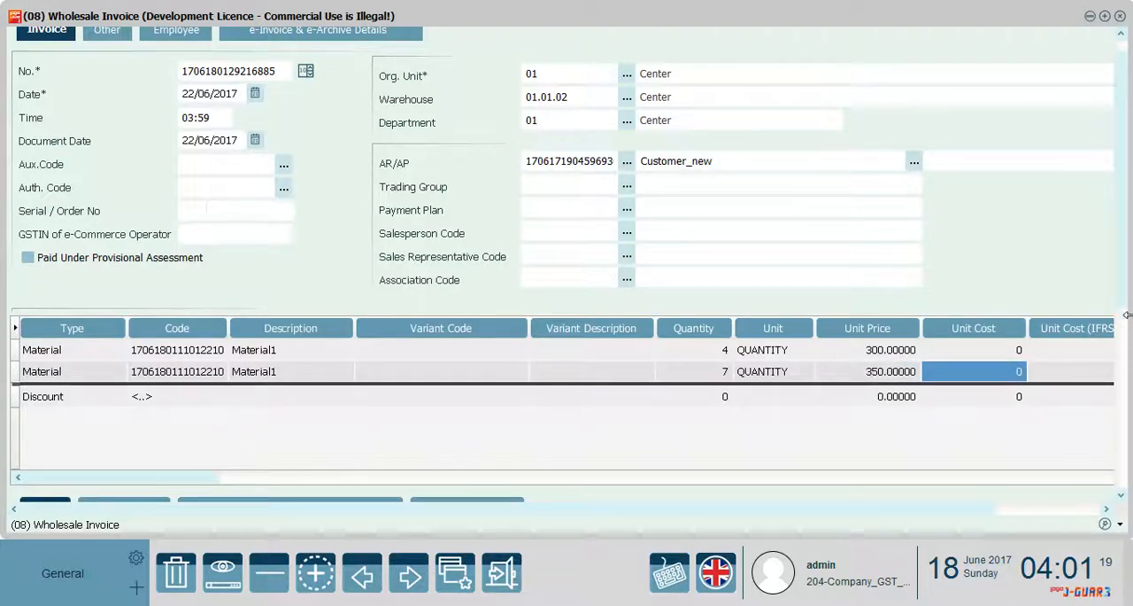
Save the wholesale invoice with its two Material1 lines
left_click_drag(1127, 314, 1127, 490)
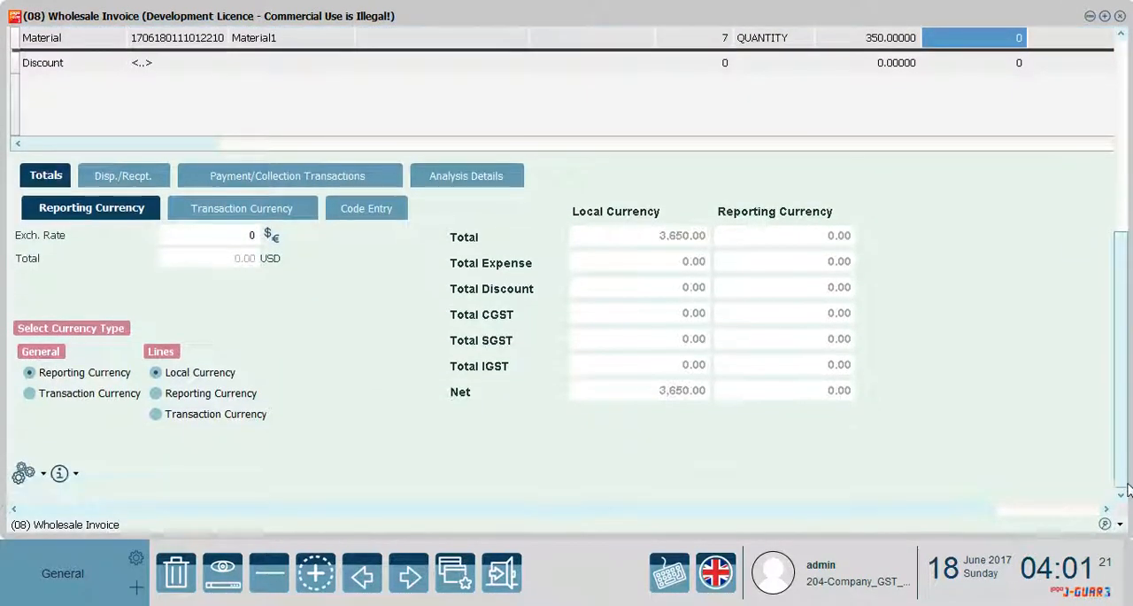
left_click_drag(999, 509, 1100, 510)
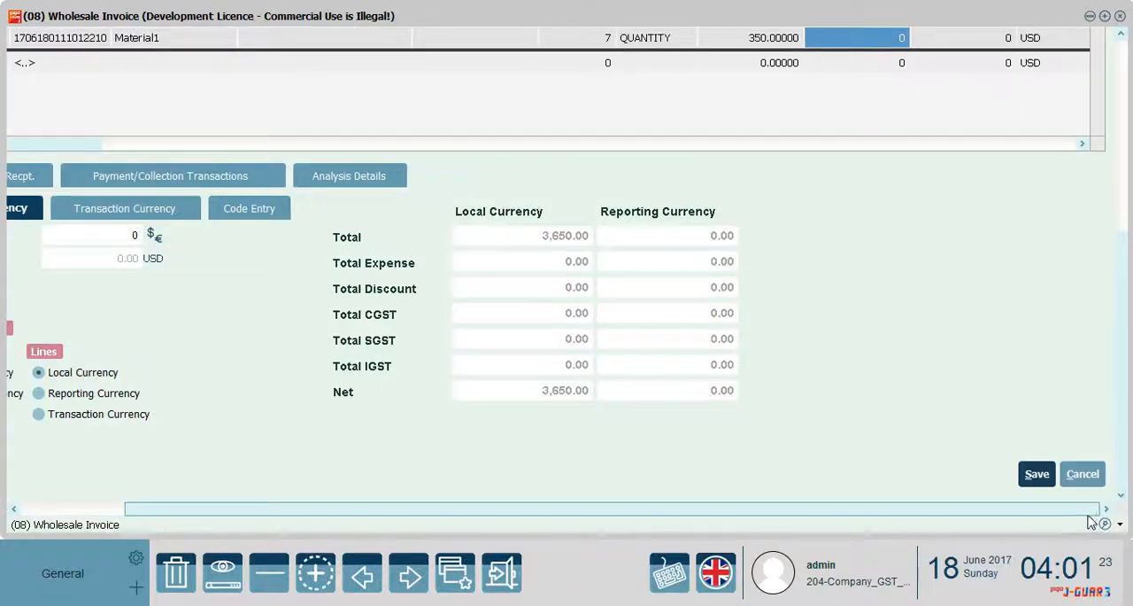
left_click(1037, 475)
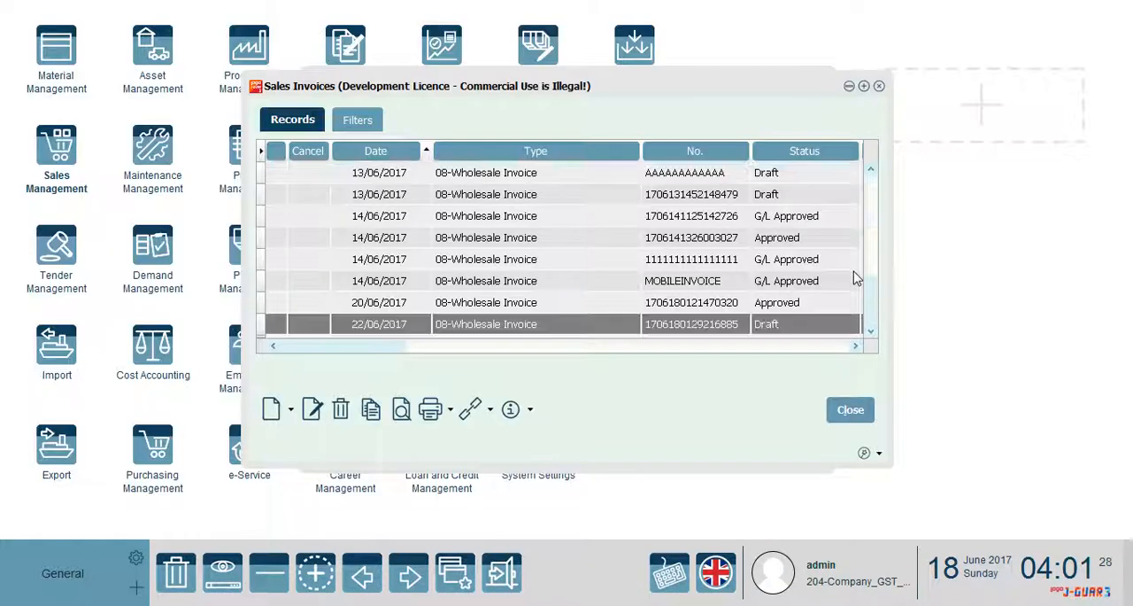
Change the status of the 22/06/2017 wholesale invoice to Approved and leave Sales Invoices and Sales Management
right_click(681, 326)
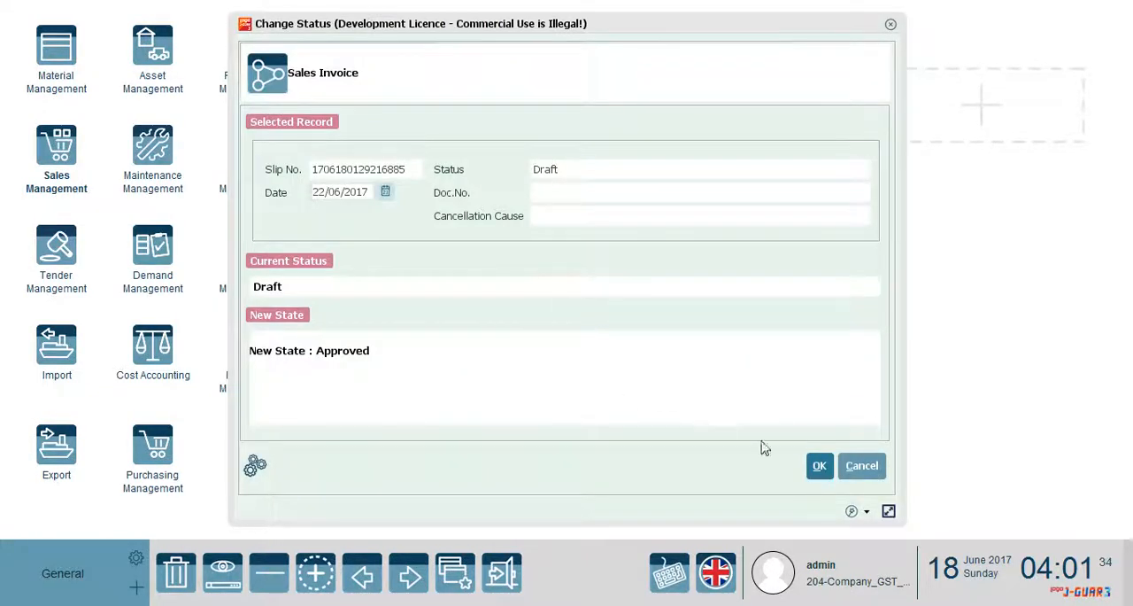
left_click(820, 469)
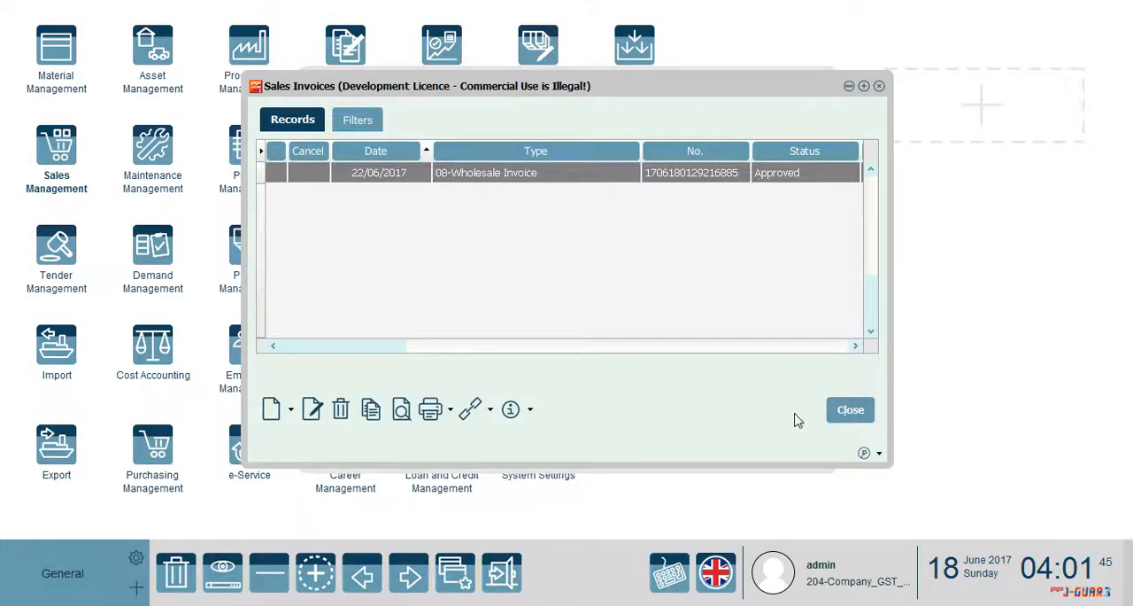
left_click(832, 416)
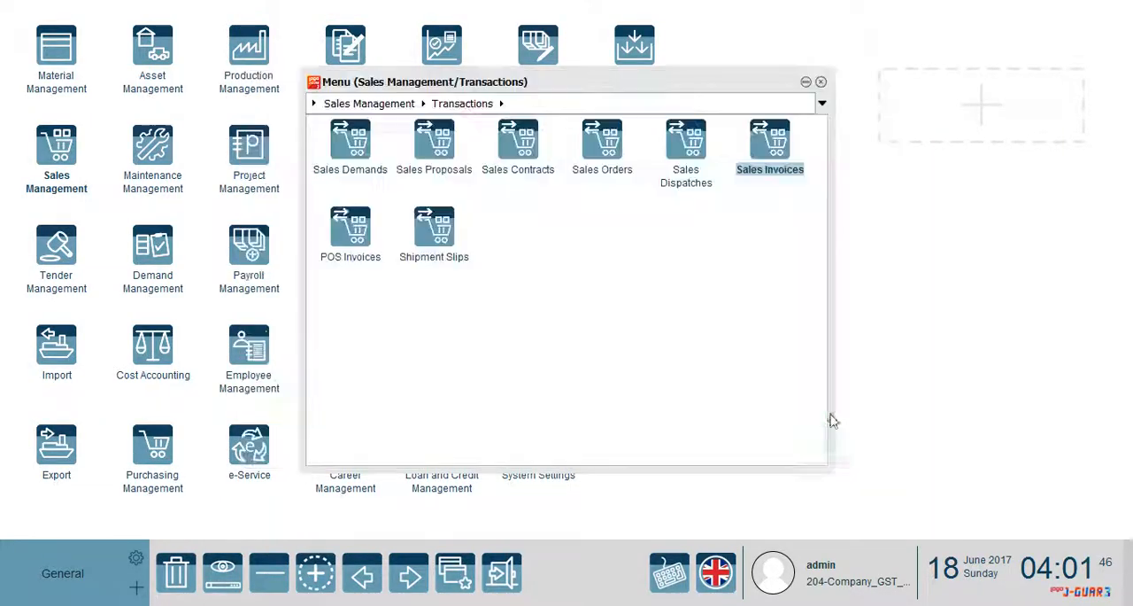
left_click(821, 82)
Run the Costing operation of Material Management with its default filters and close the Operations menu
left_click(89, 76)
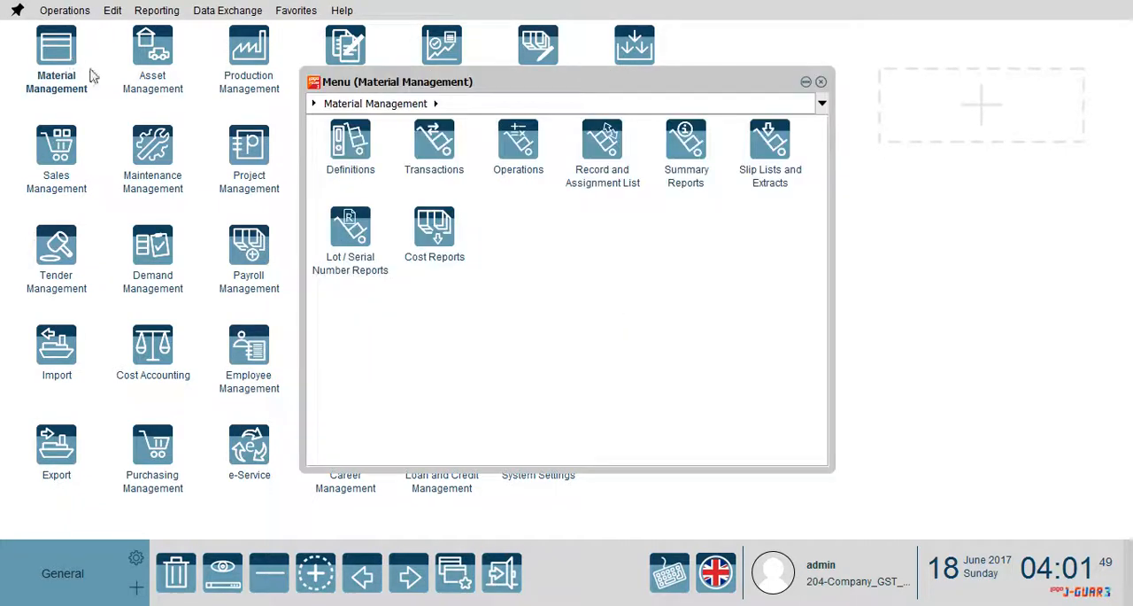
left_click(512, 150)
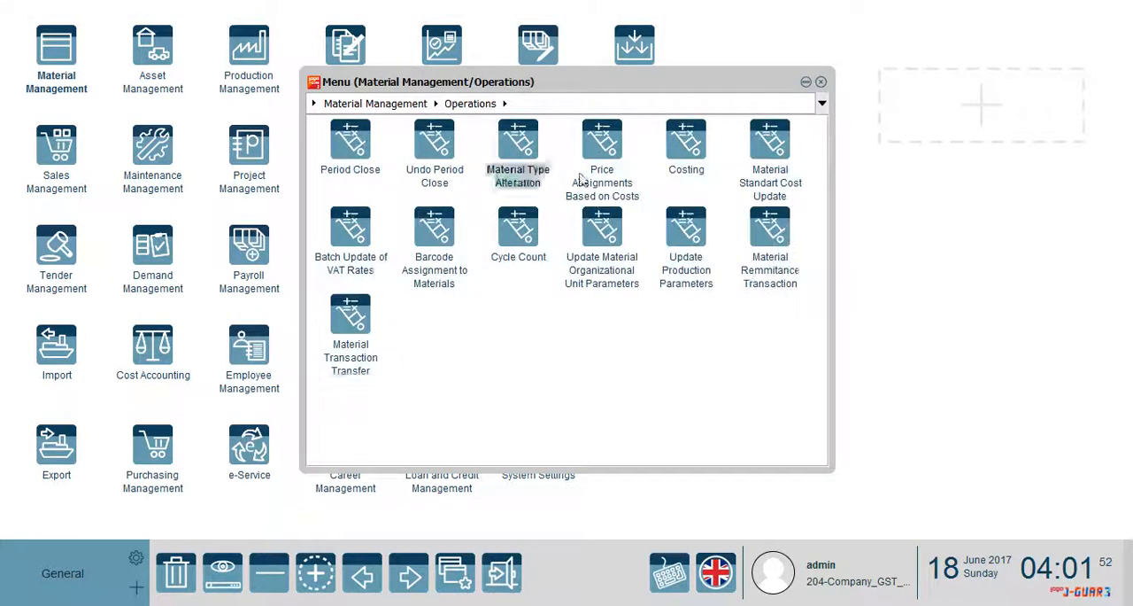
left_click(690, 144)
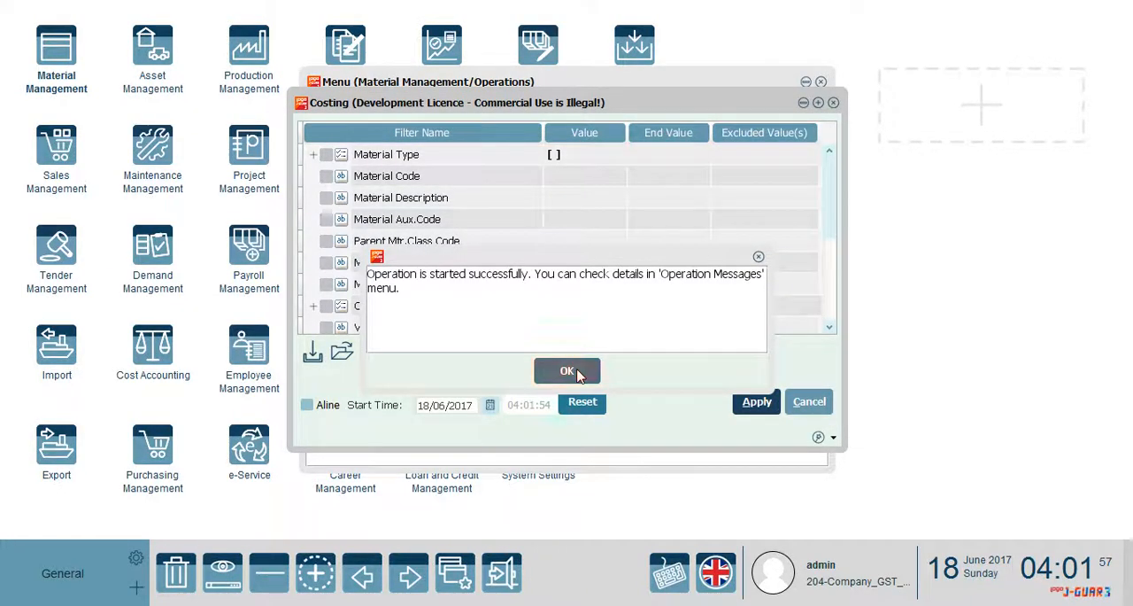
left_click(576, 373)
left_click(819, 81)
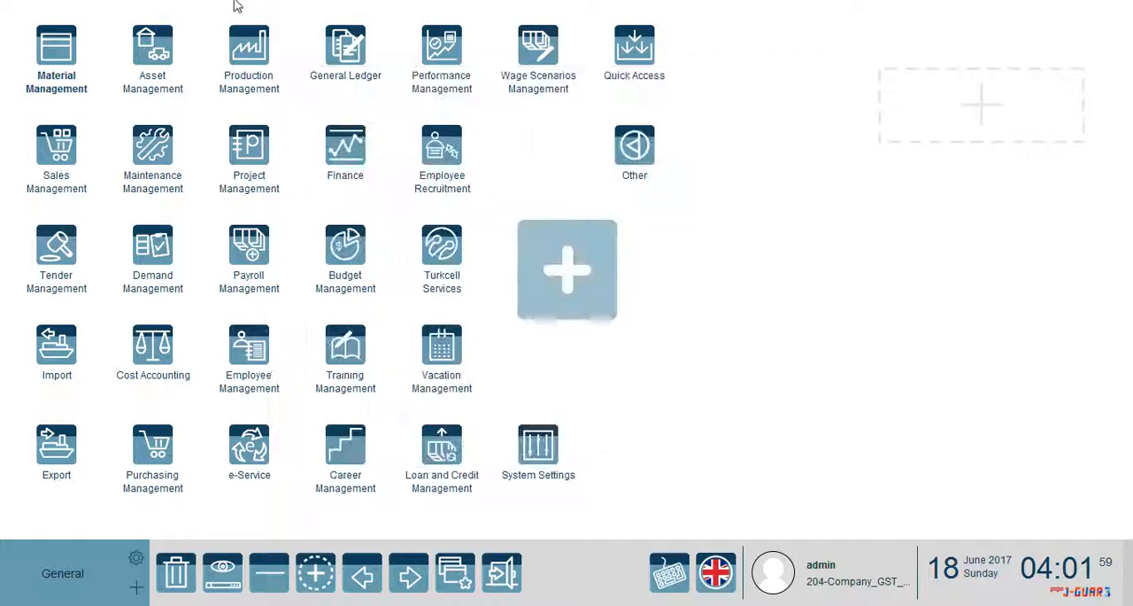
Check the status of the Costing transactions in the general Operations list and close the list
left_click(71, 10)
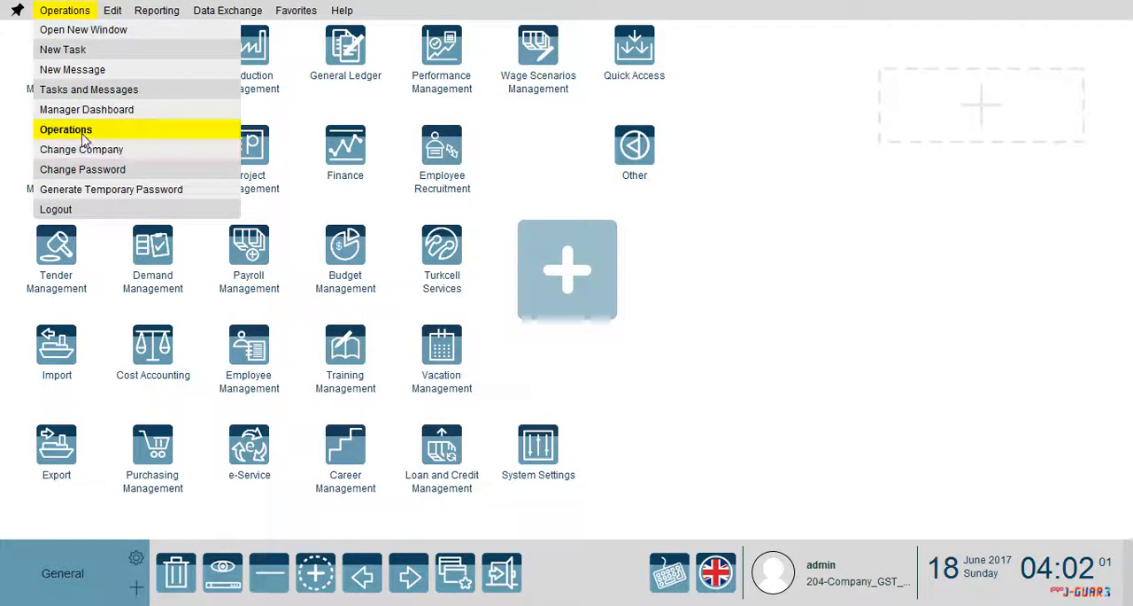
left_click(83, 135)
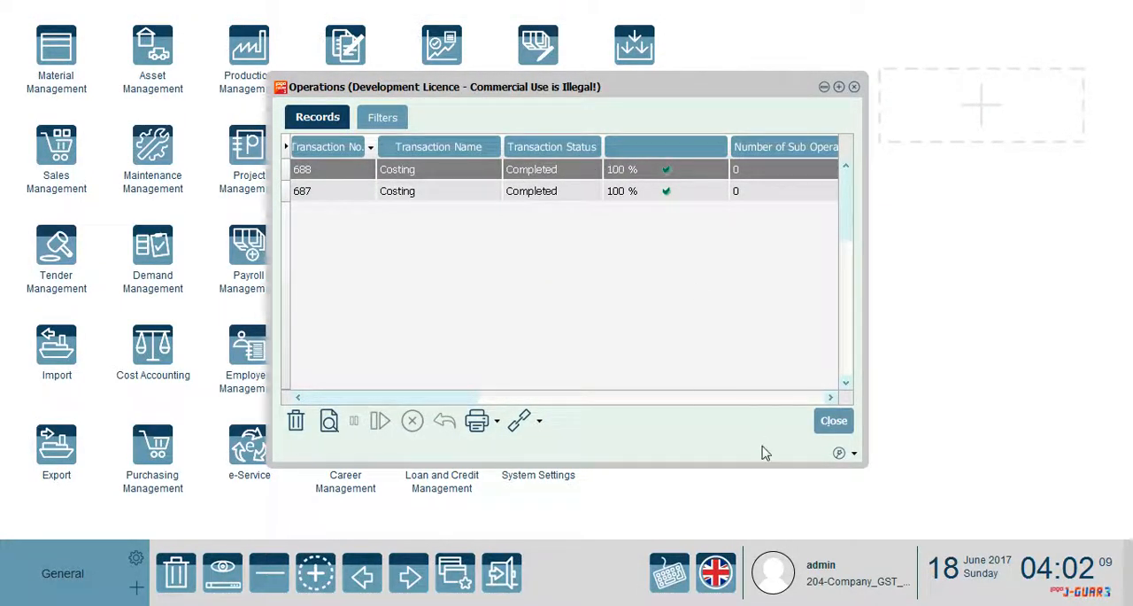
left_click(834, 421)
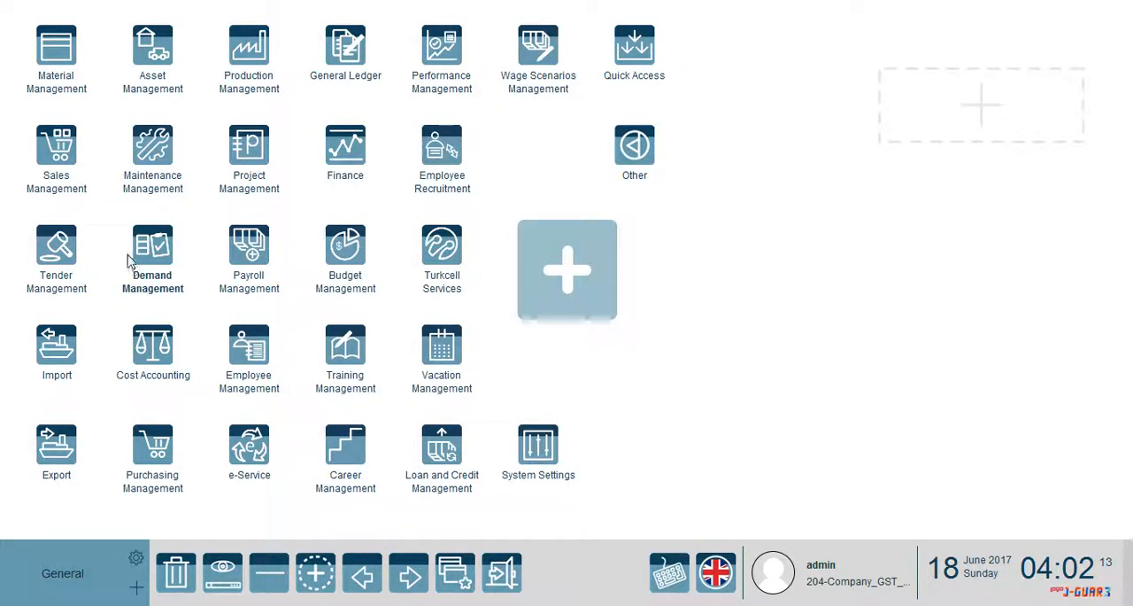
Open the approved wholesale invoice dated 22/06/2017 for viewing from the Sales Management transactions
left_click(55, 177)
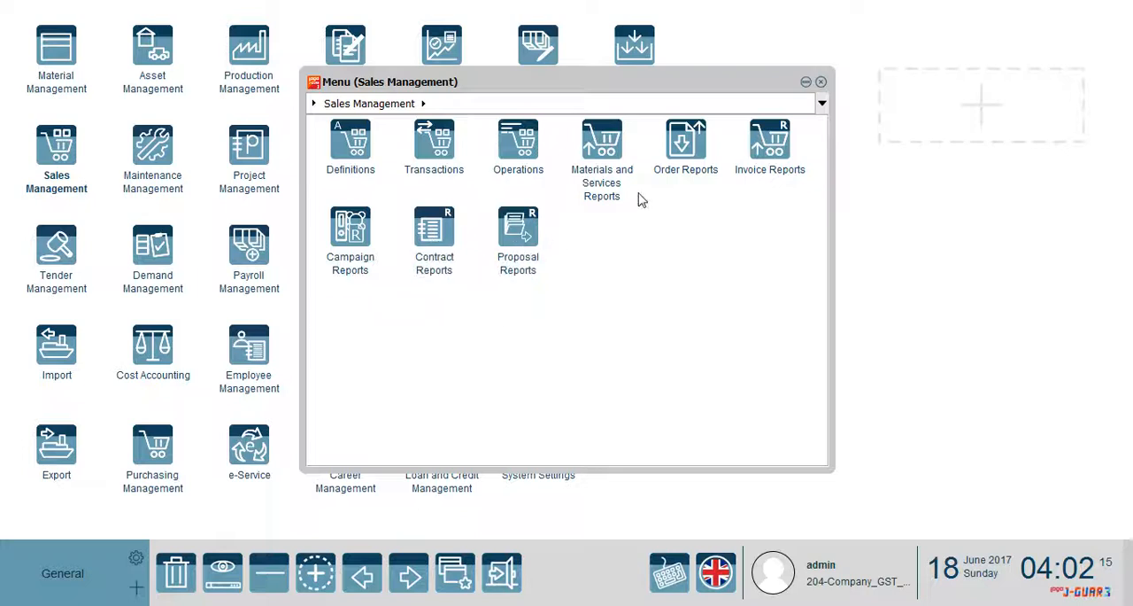
left_click(440, 149)
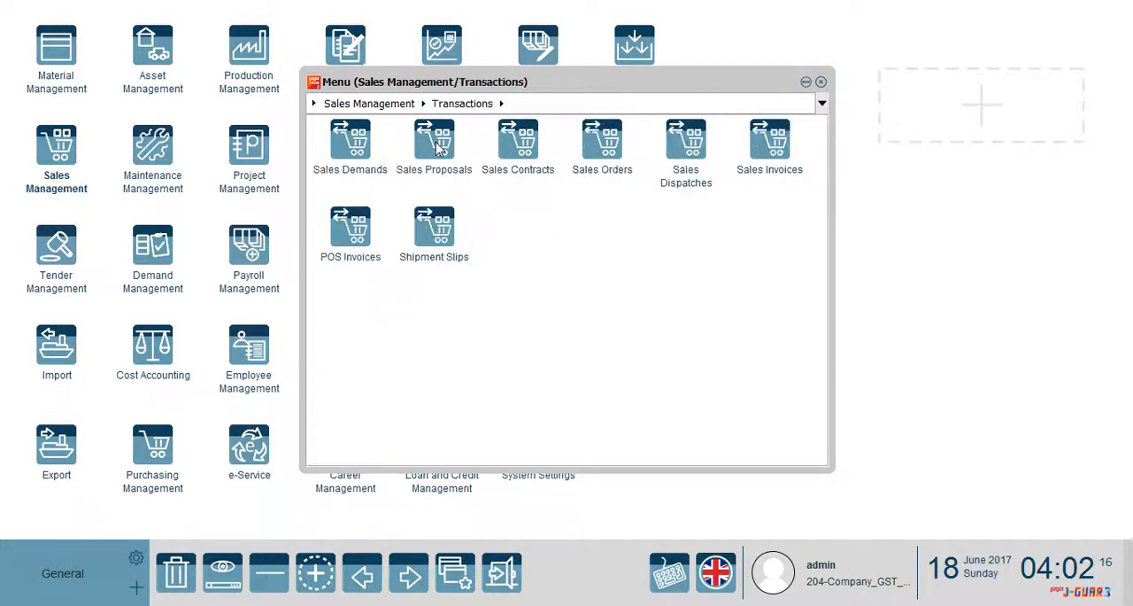
left_click(757, 155)
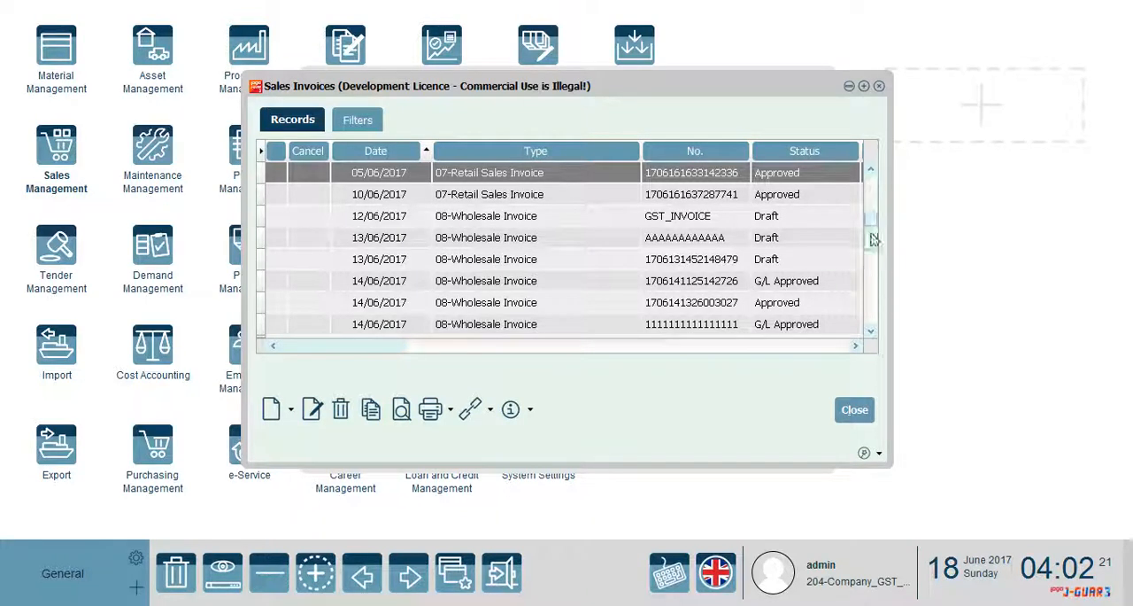
left_click_drag(870, 263, 869, 277)
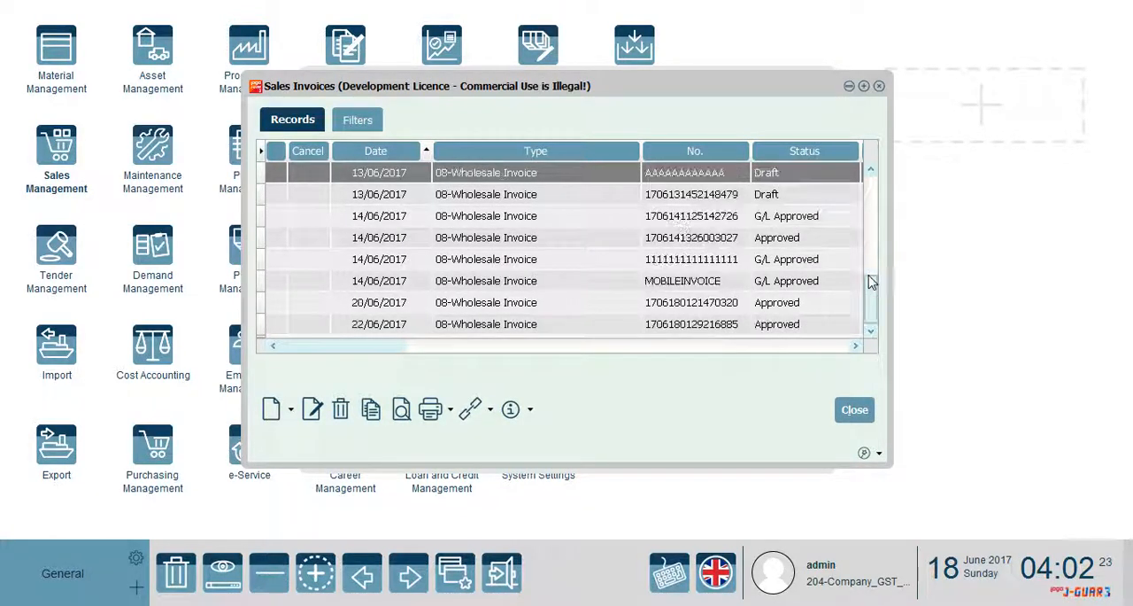
left_click(448, 326)
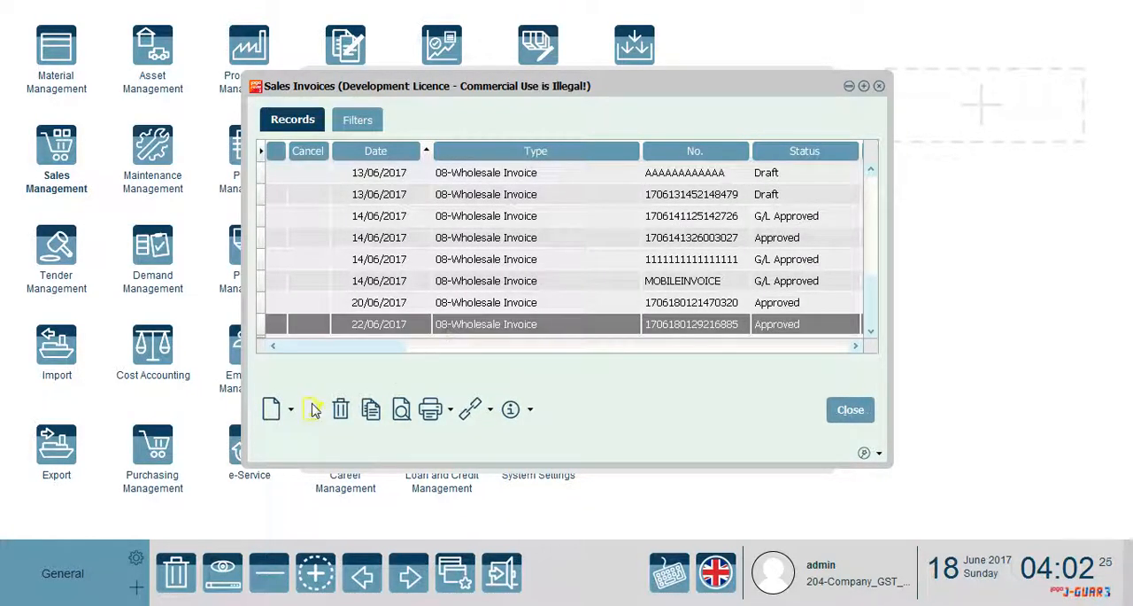
left_click(404, 415)
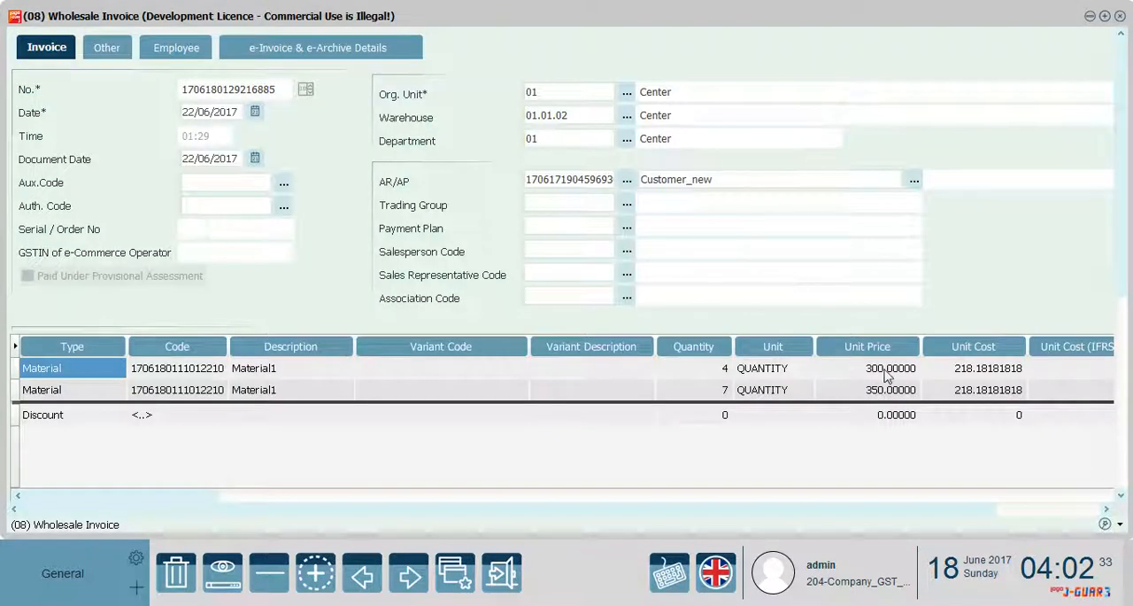
Compare the unit costs of both Material1 lines with the June and July output costs on the PowerPoint average-cost slide, and return to the invoice
left_click(957, 373)
left_click(983, 391)
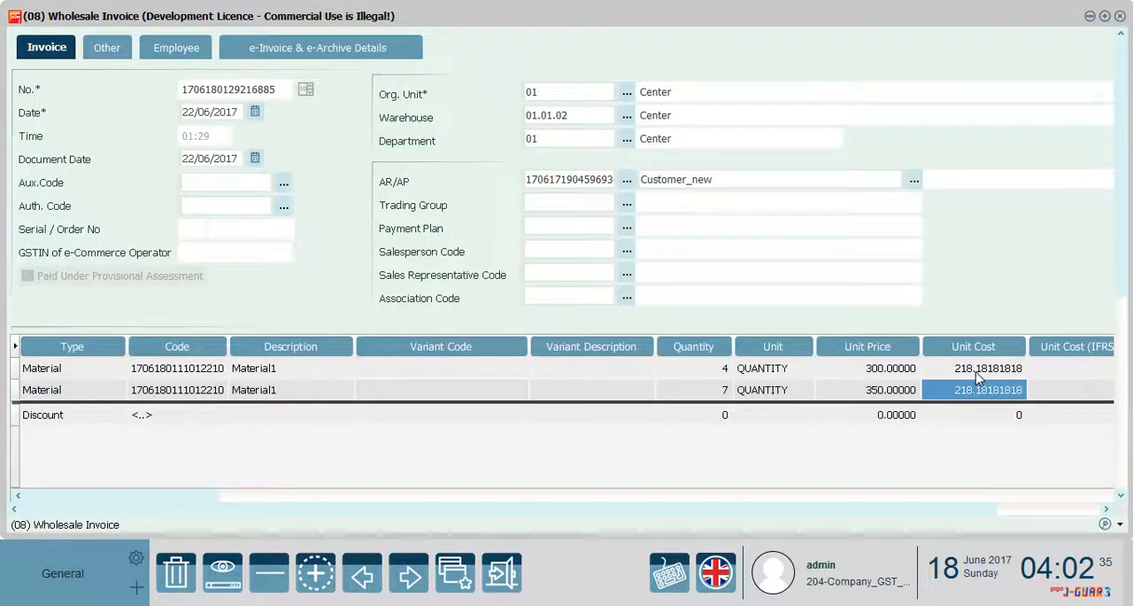
left_click(981, 375)
left_click(986, 392)
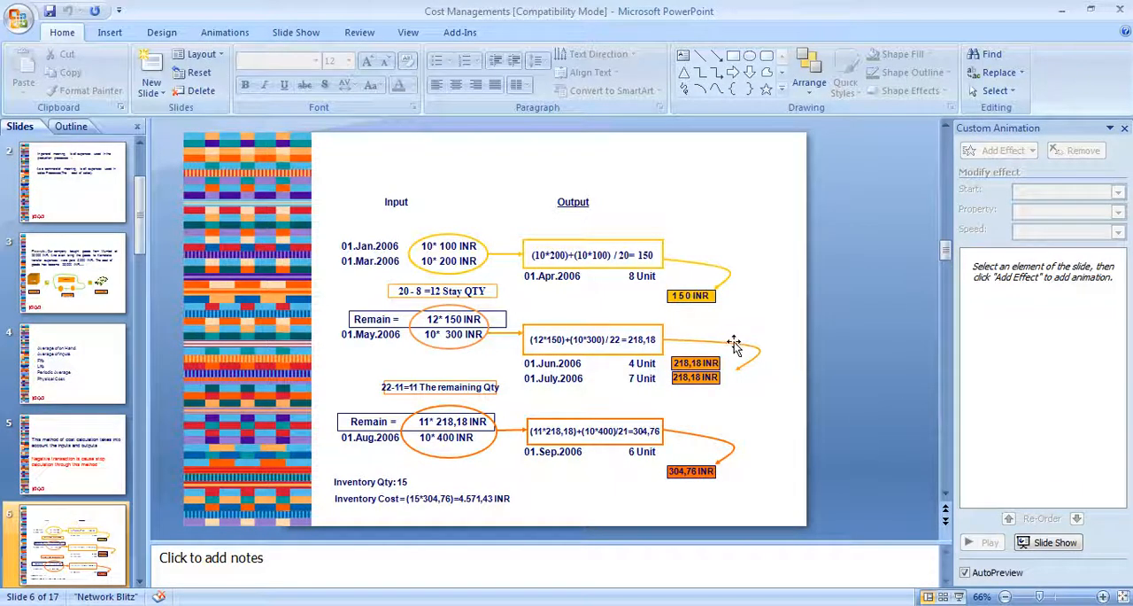
left_click(707, 376)
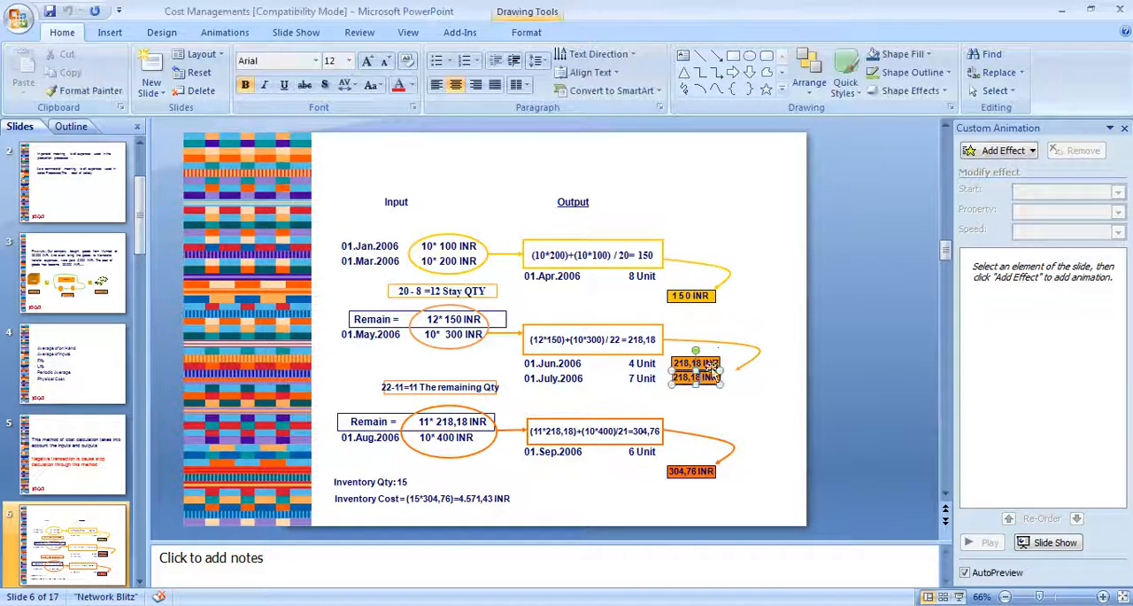
left_click(752, 320)
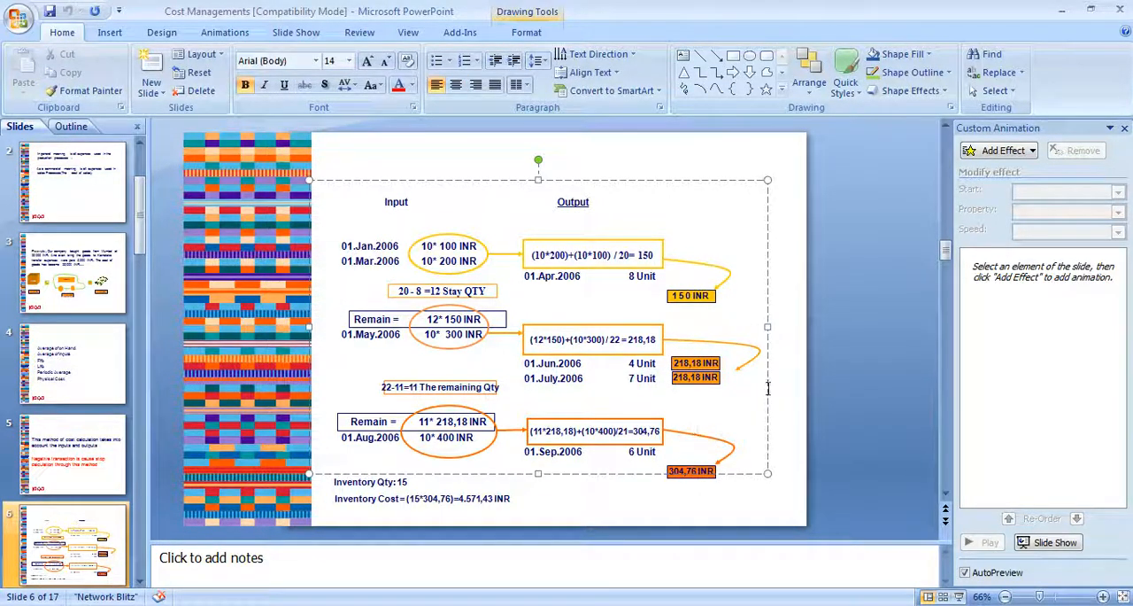
left_click(1059, 9)
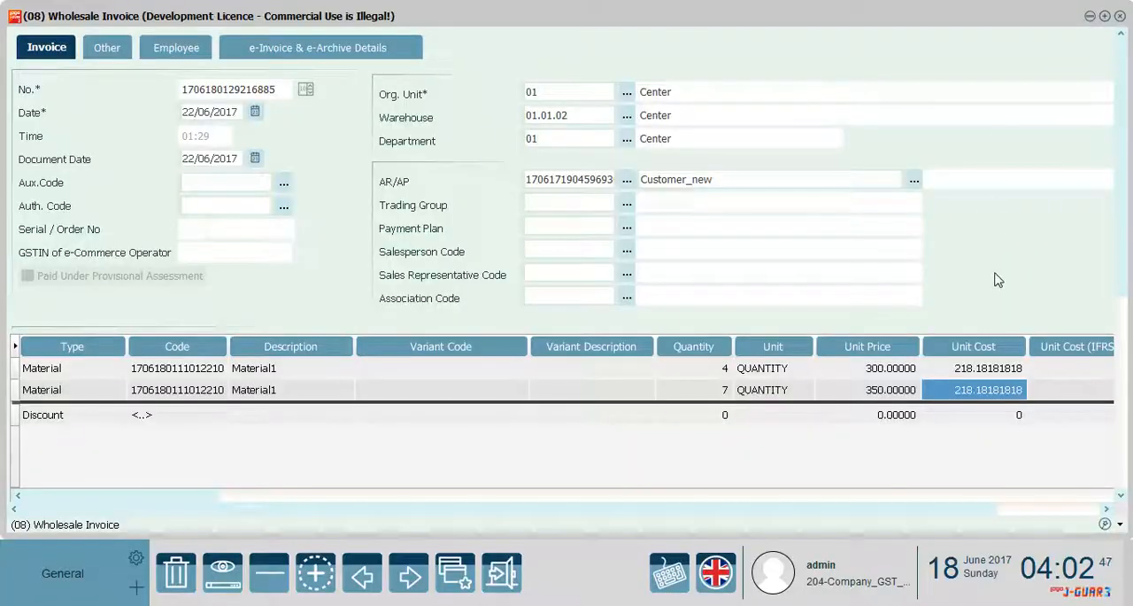
Leave the wholesale invoice without saving, and close Sales Invoices and the Sales Management menu
left_click_drag(1121, 277, 1120, 483)
left_click_drag(989, 513, 1103, 516)
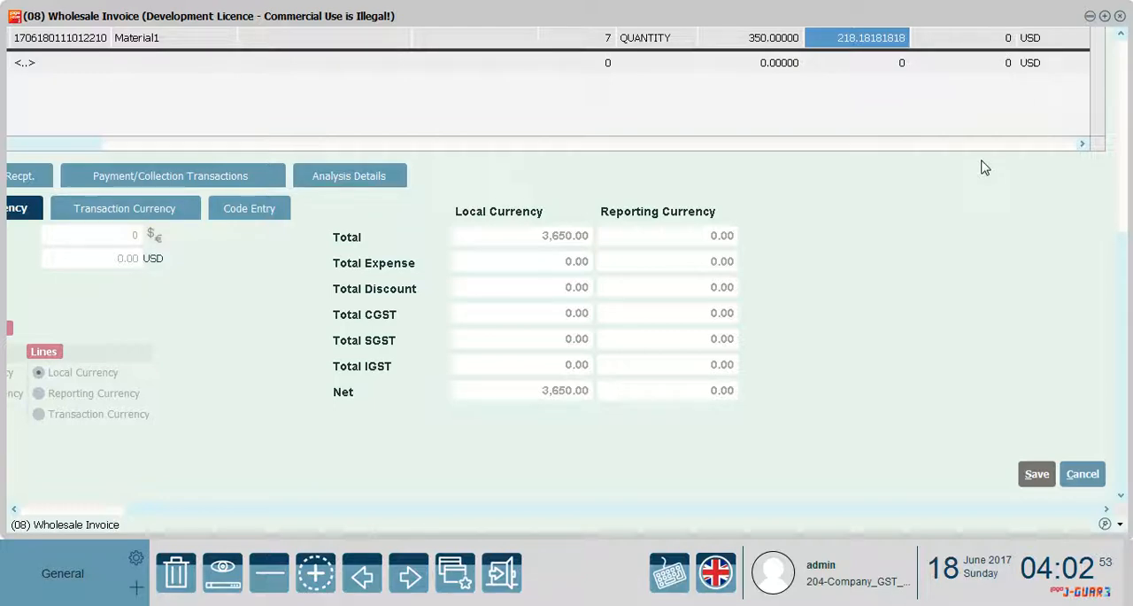
left_click(1083, 474)
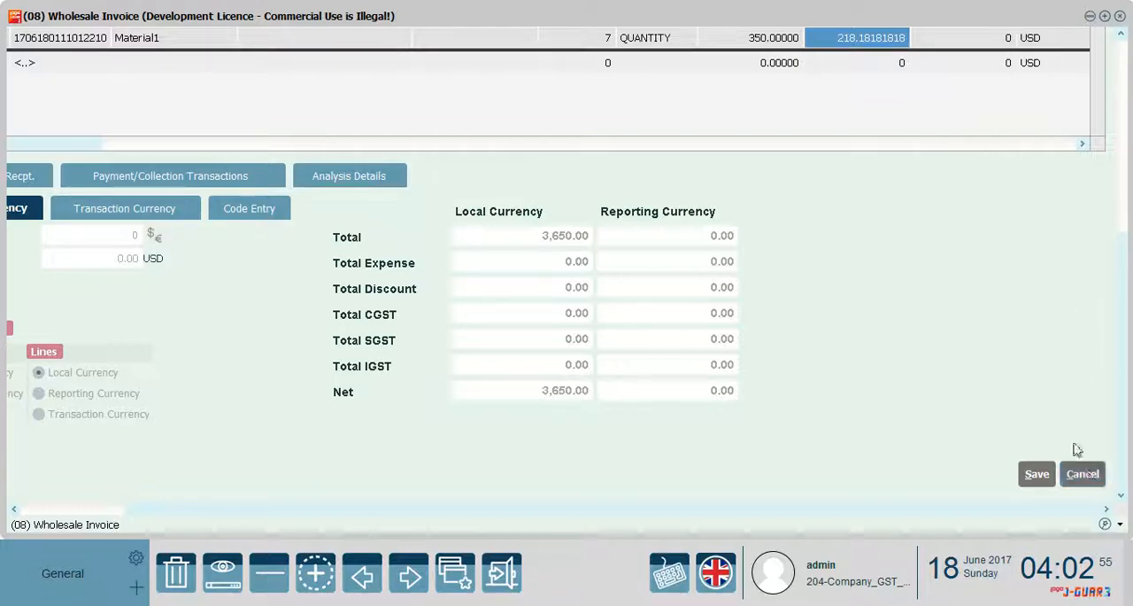
left_click(850, 410)
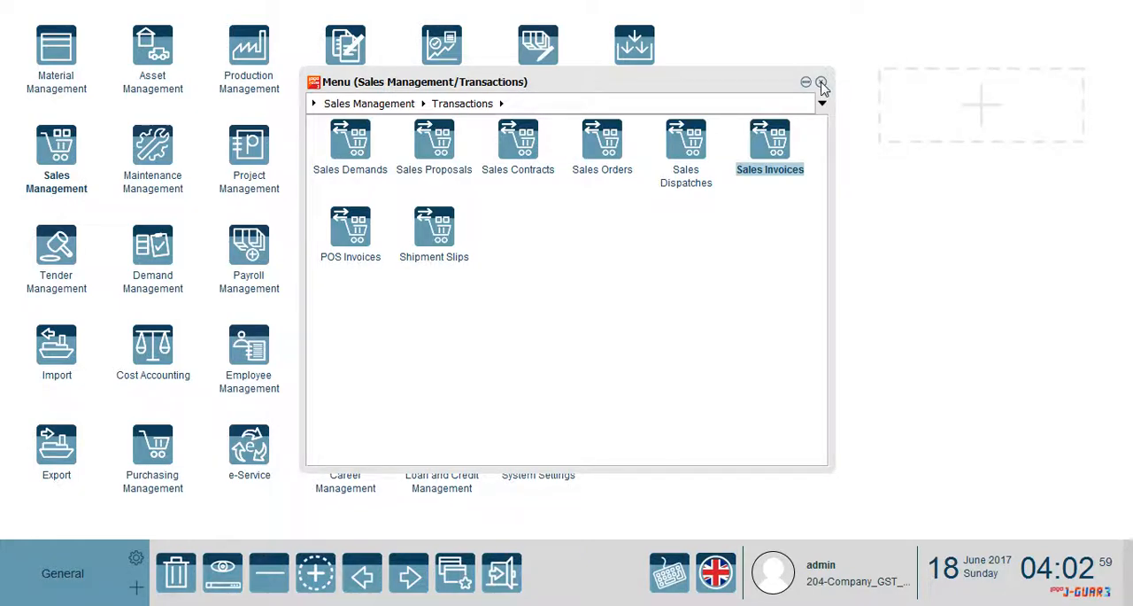
left_click(820, 82)
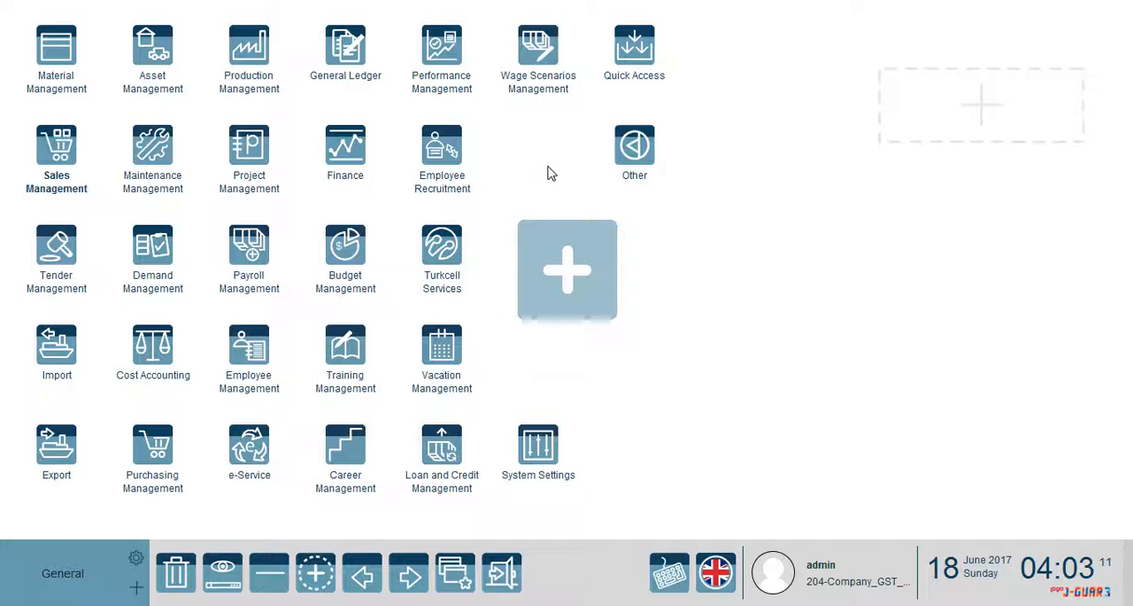
Open the Materials list in the Material Management definitions
left_click(58, 53)
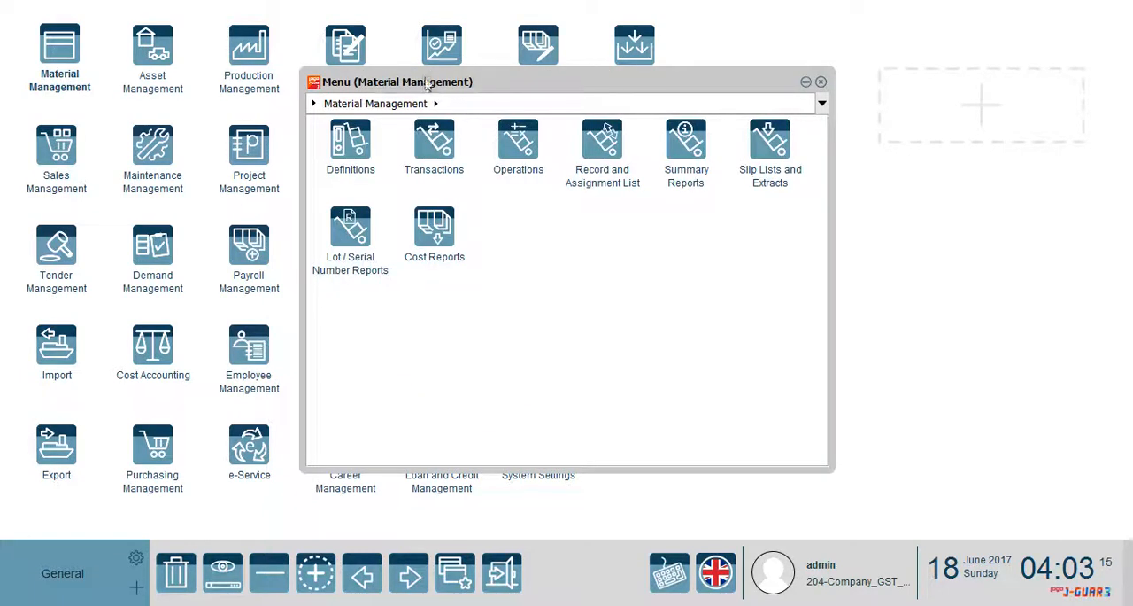
left_click(351, 160)
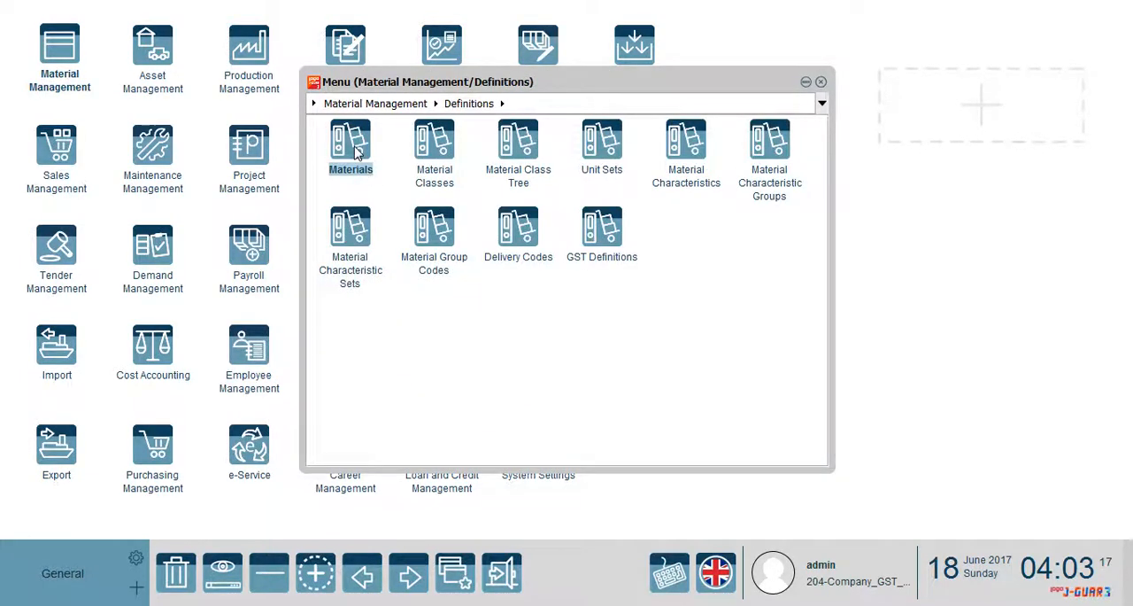
left_click(355, 152)
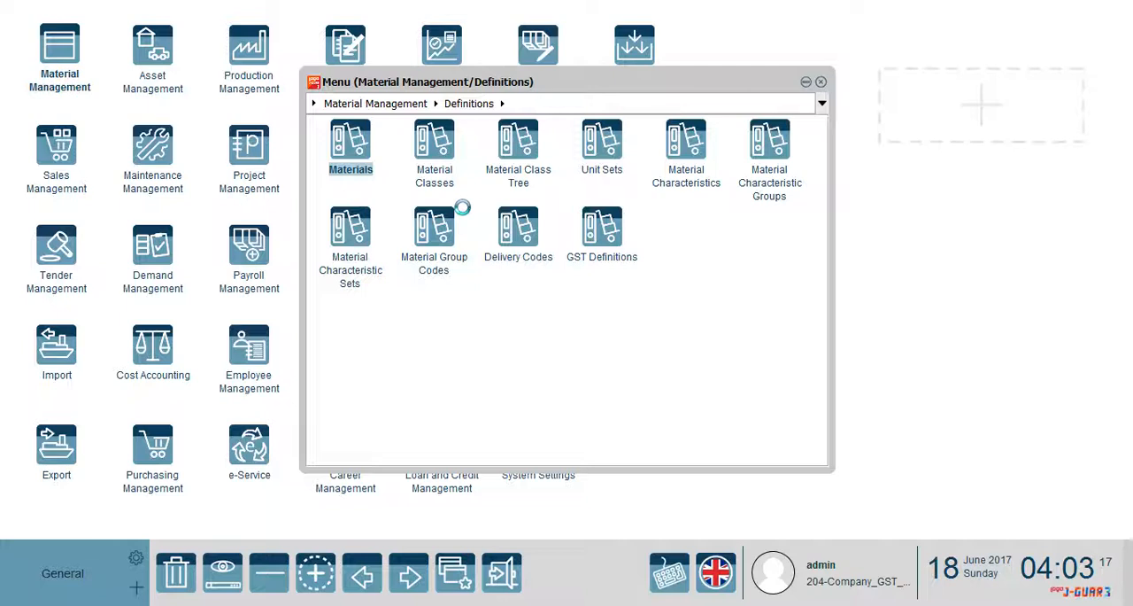
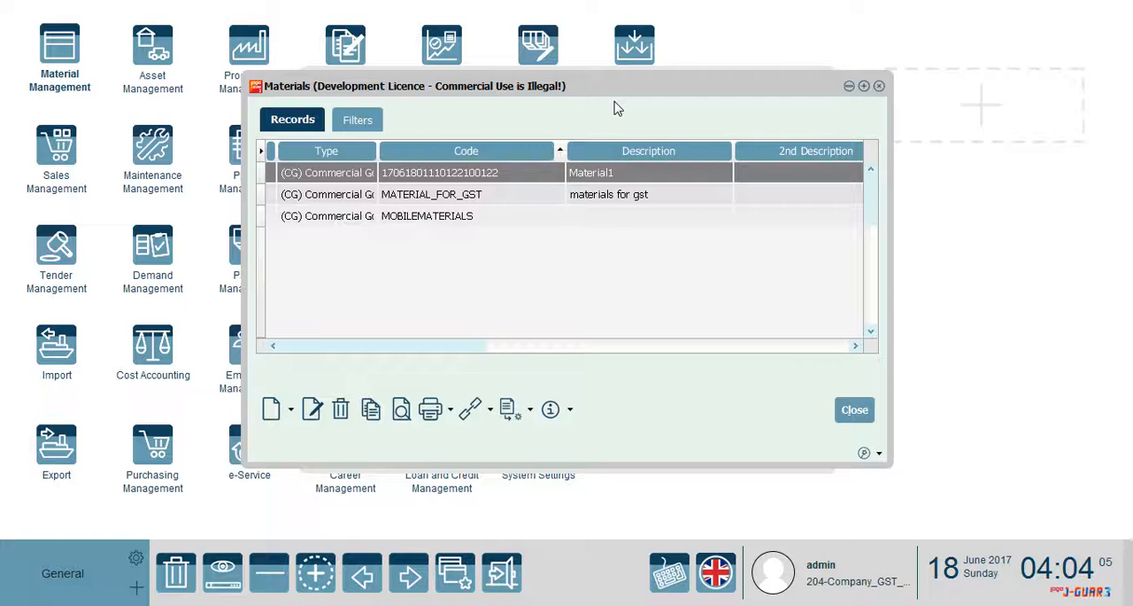
Create a new raw material record with the description Raw_Material, keeping the generated code
left_click(291, 412)
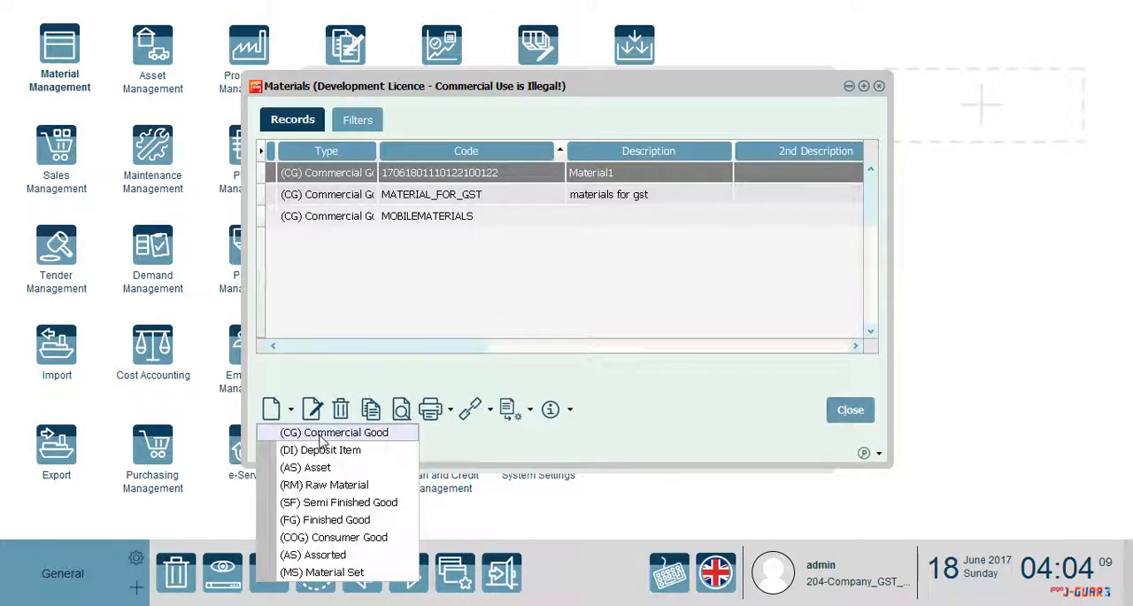
left_click(333, 486)
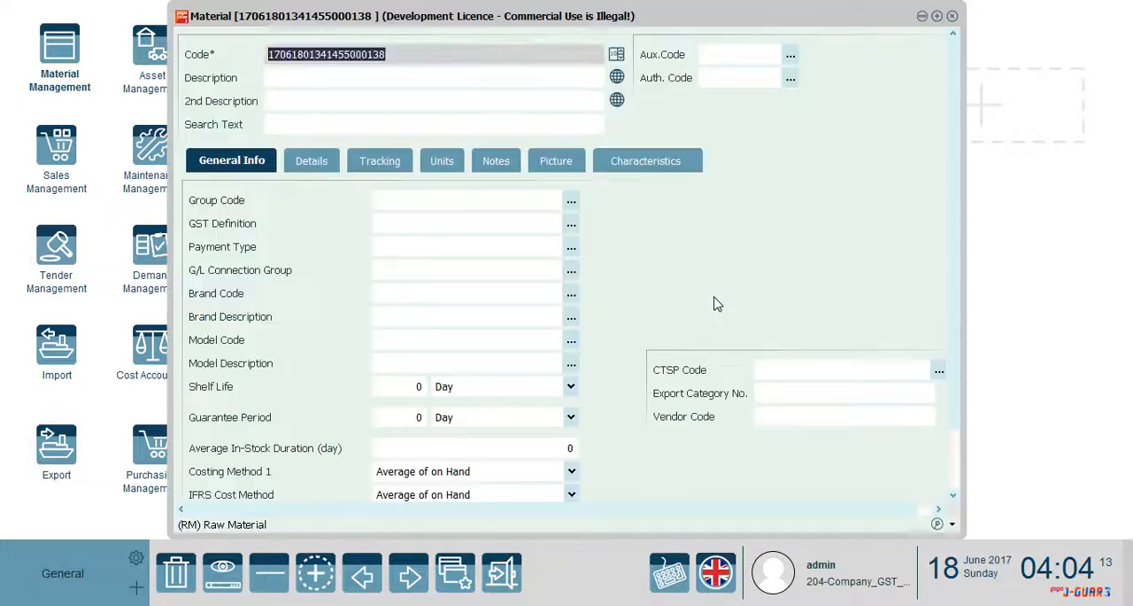
left_click(271, 79)
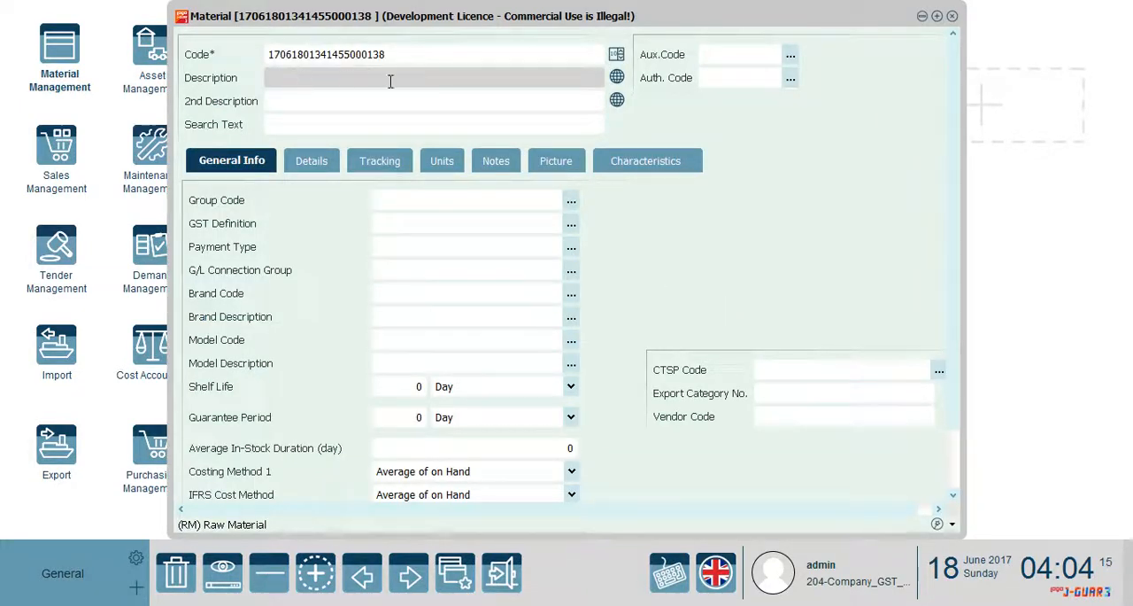
type("Raw_Material")
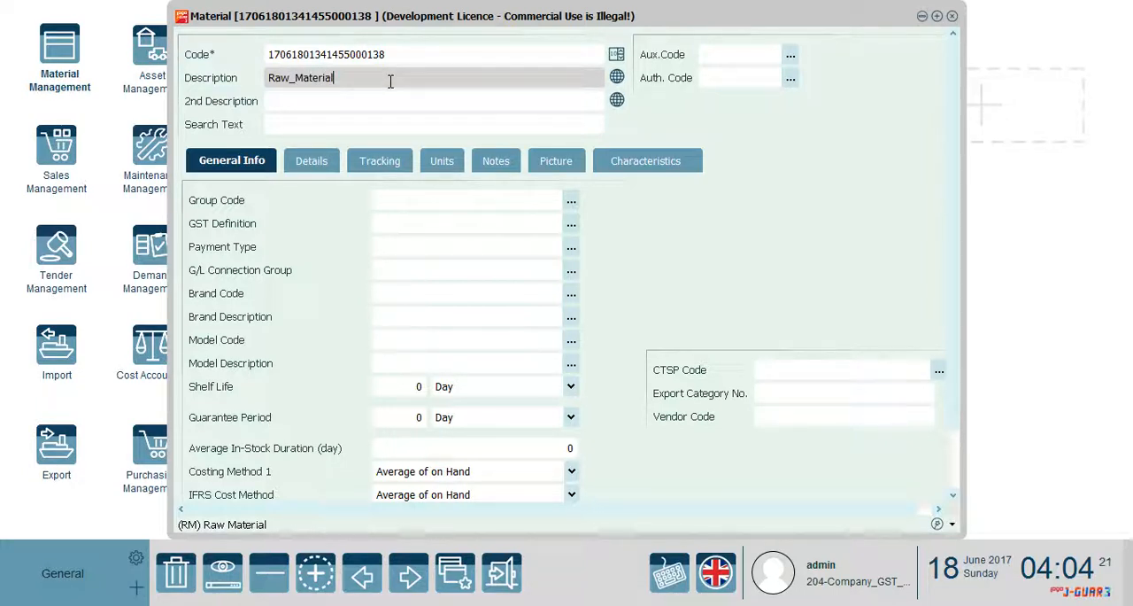
Choose Average of on Hand as Costing Method 1 for the raw material and save the record
left_click(576, 476)
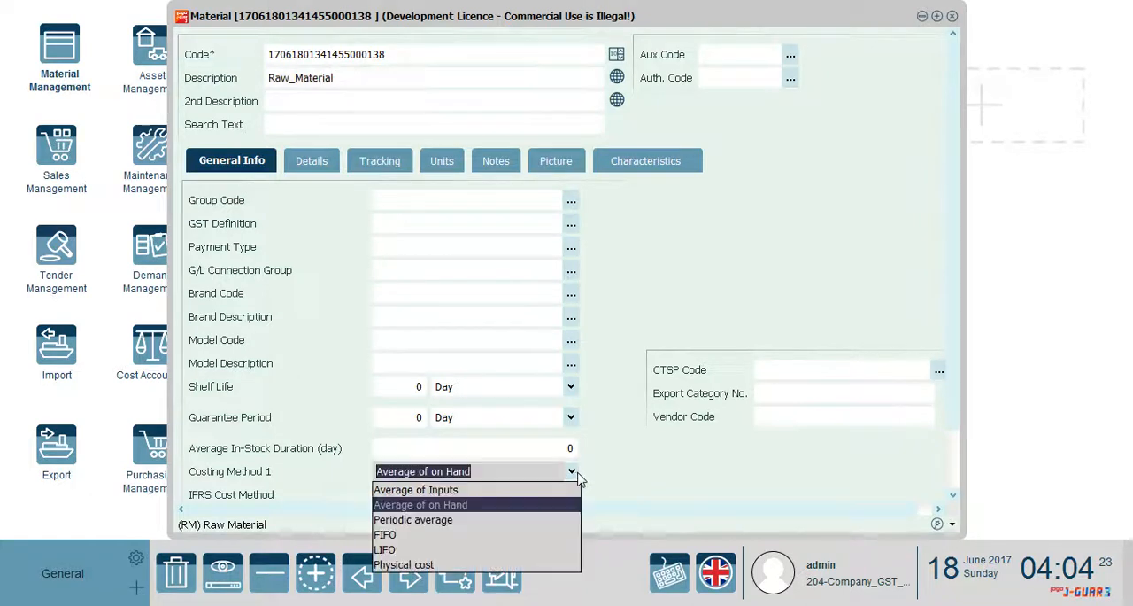
left_click(451, 509)
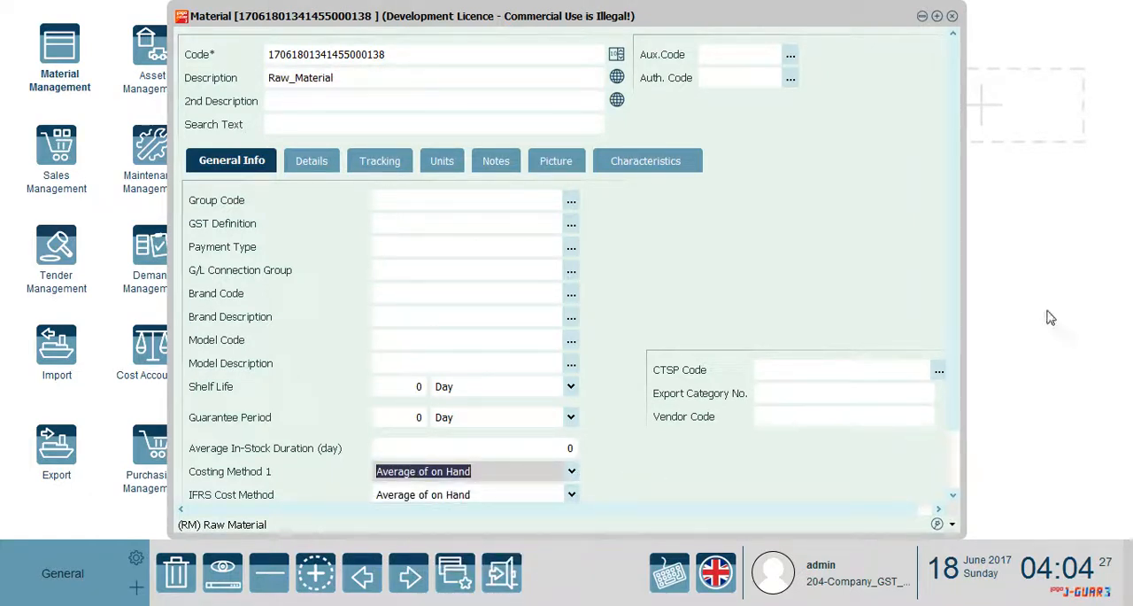
scroll(953, 335, "down", 1)
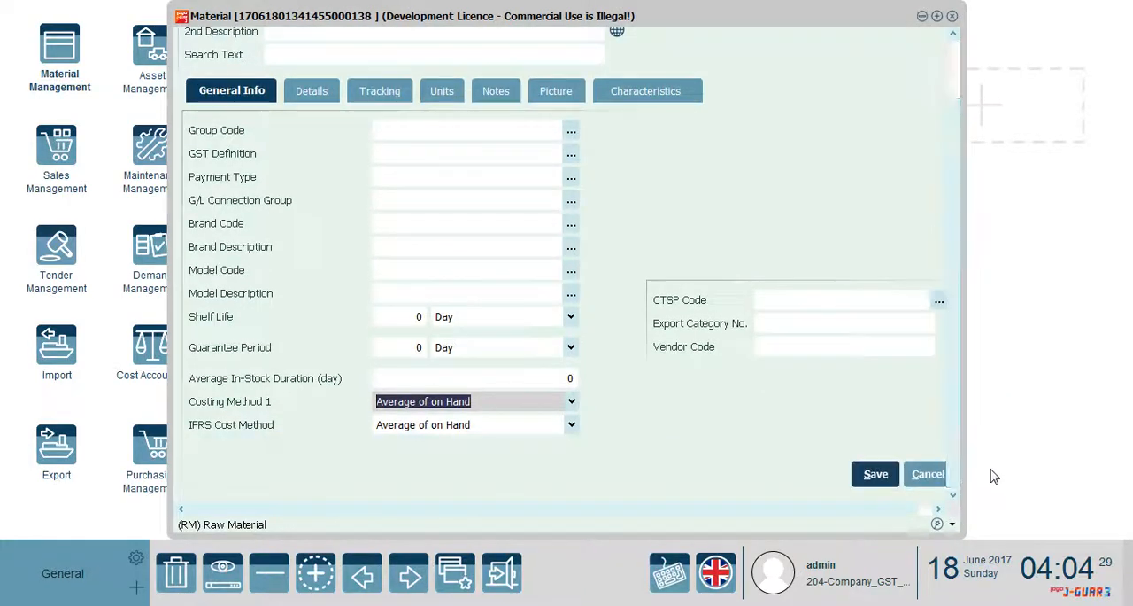
left_click(892, 475)
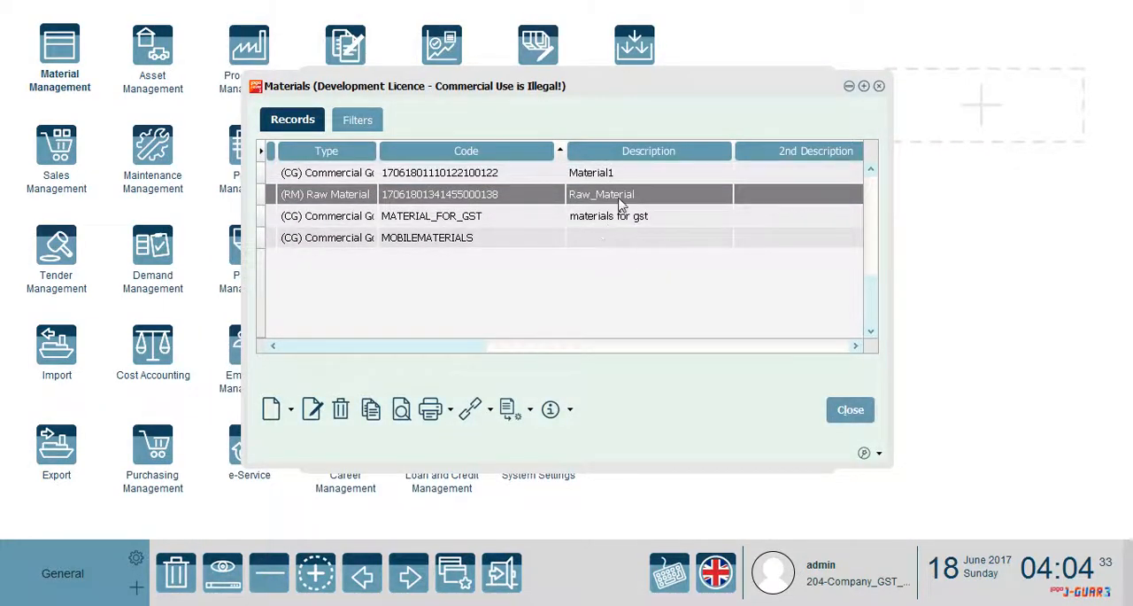
Close the Materials list and the Material Management menu, and start a new purchase invoice from the Purchasing Management transactions
left_click(852, 412)
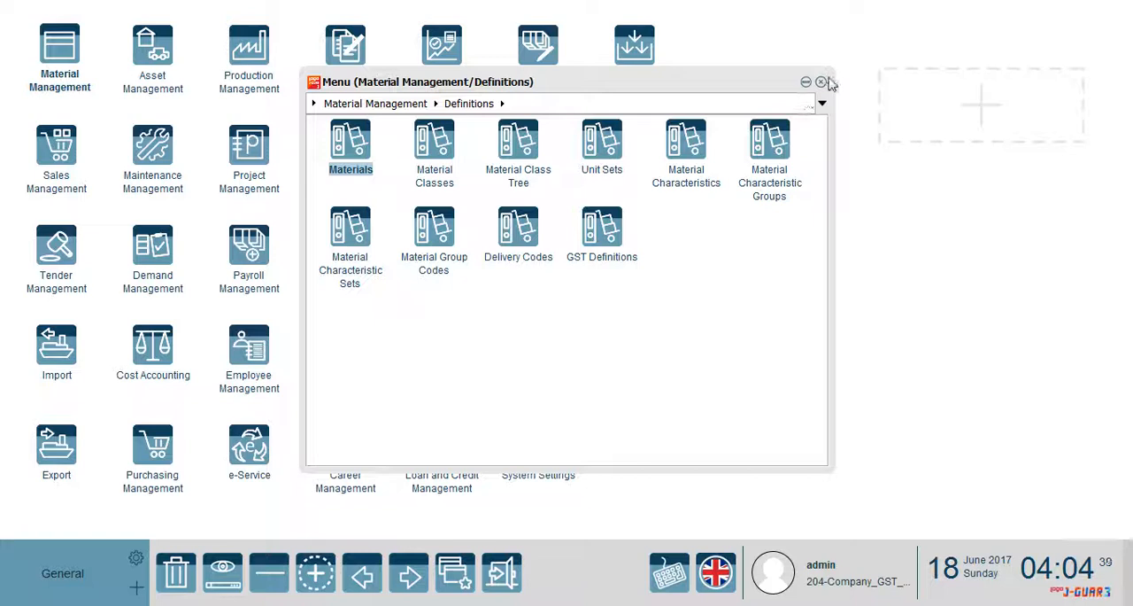
left_click(821, 81)
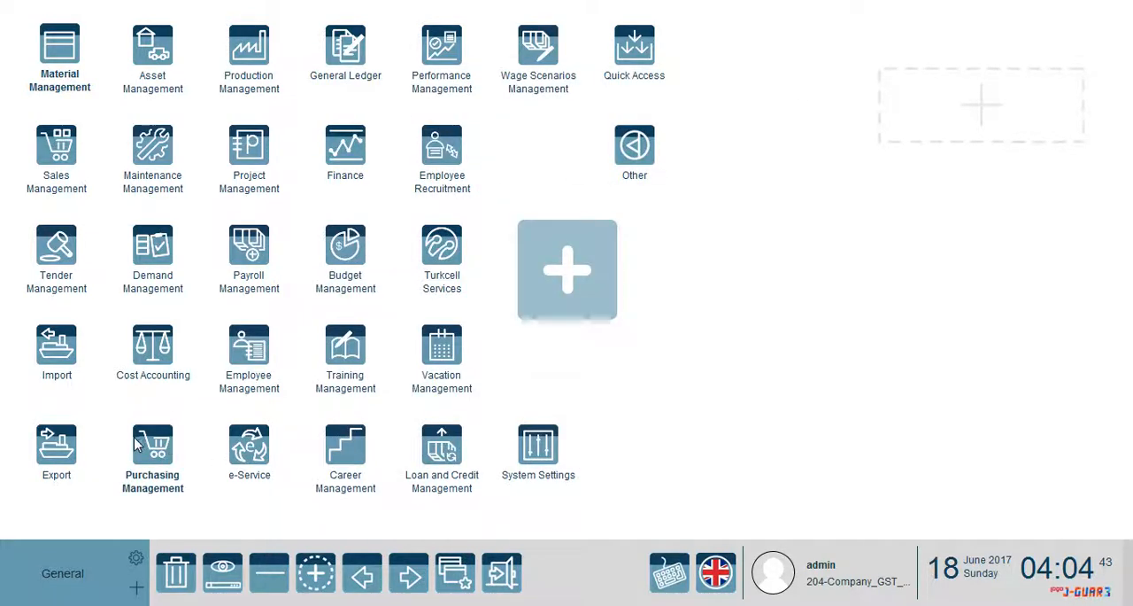
left_click(156, 443)
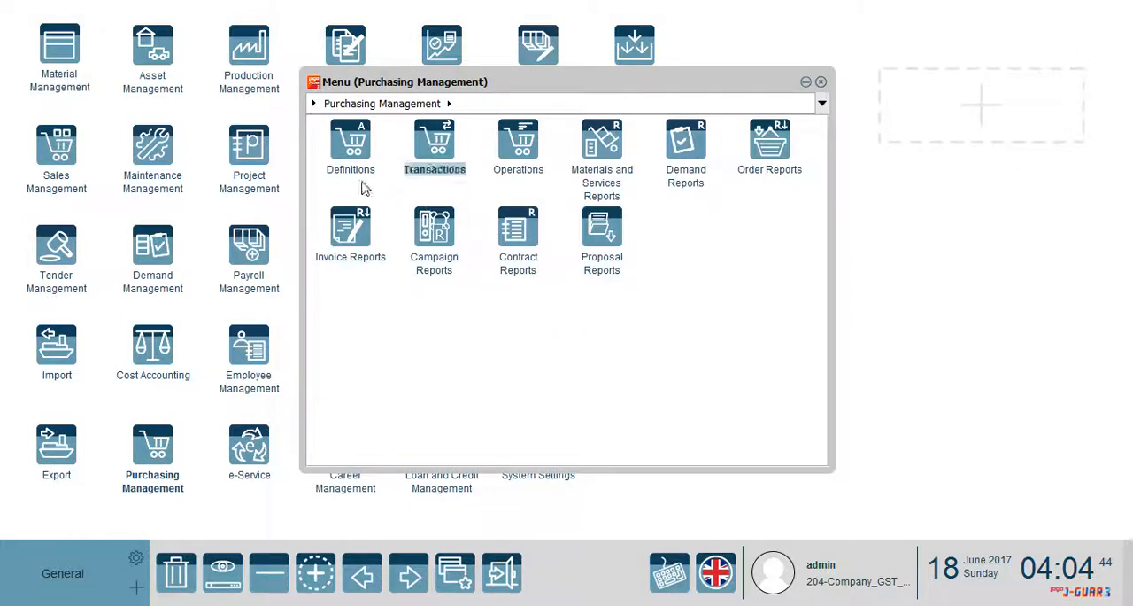
left_click(433, 140)
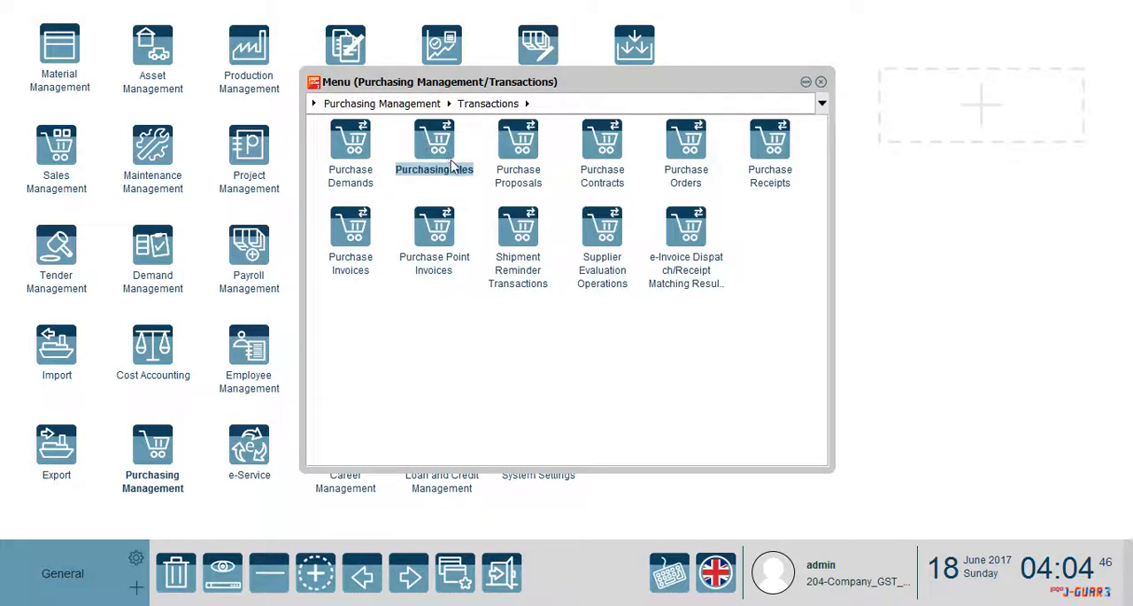
left_click(363, 226)
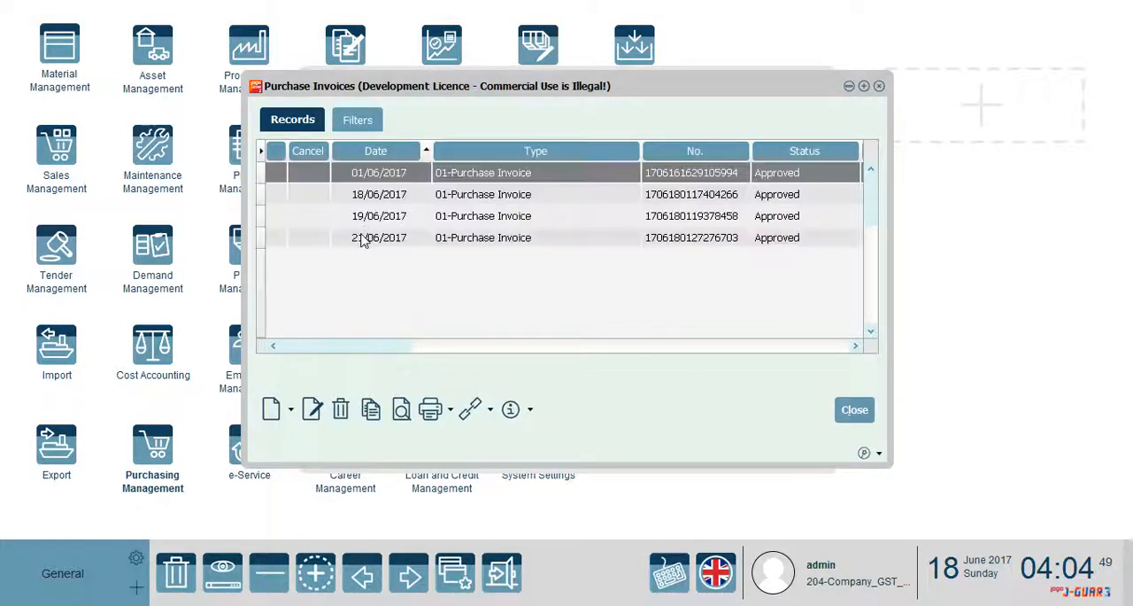
left_click(291, 410)
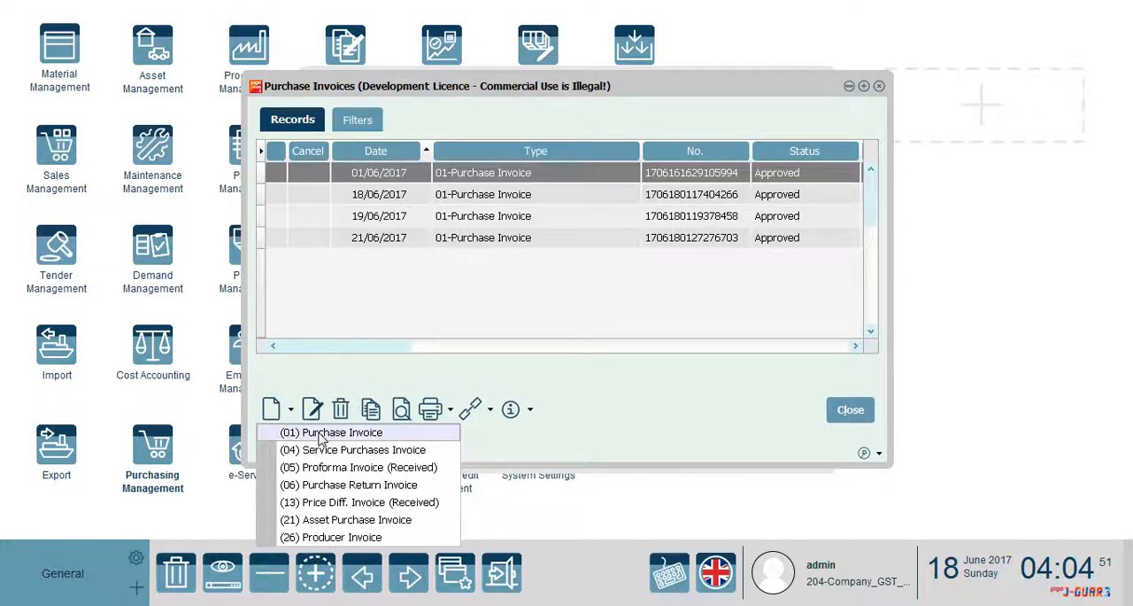
left_click(319, 432)
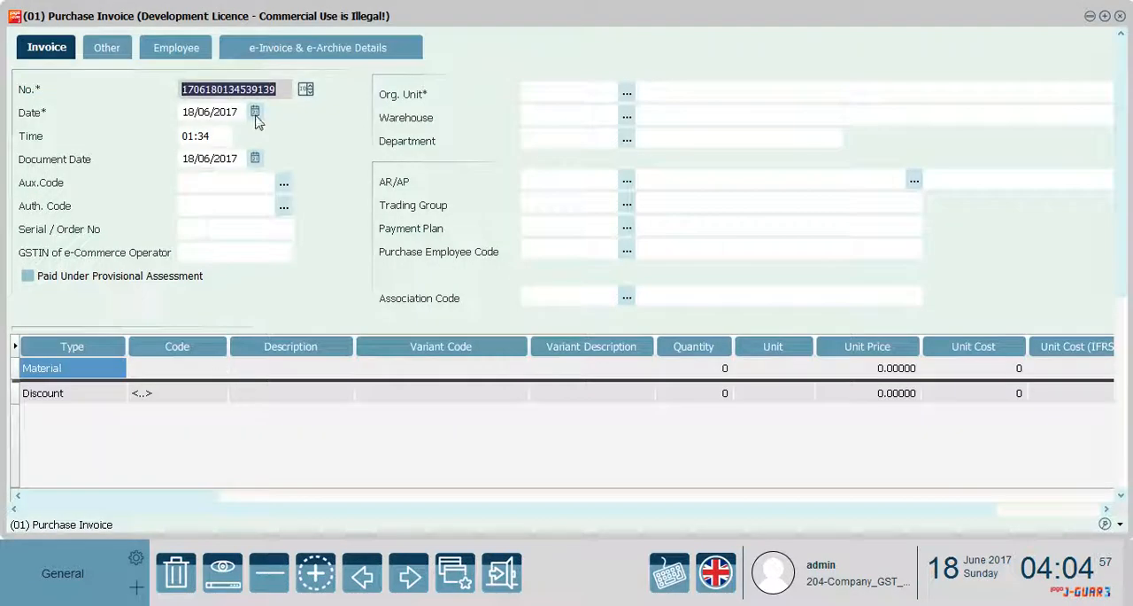
Set the invoice's organizational unit to 01 Center, the warehouse to 01.01.02 Center and the department to 01 Center
left_click(634, 97)
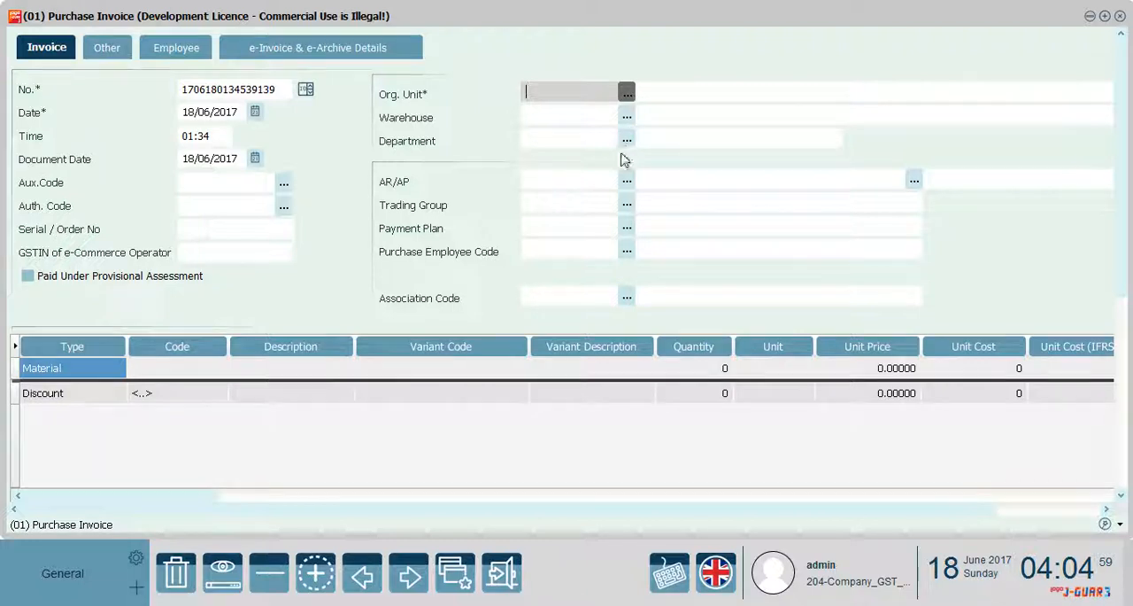
left_click(547, 159)
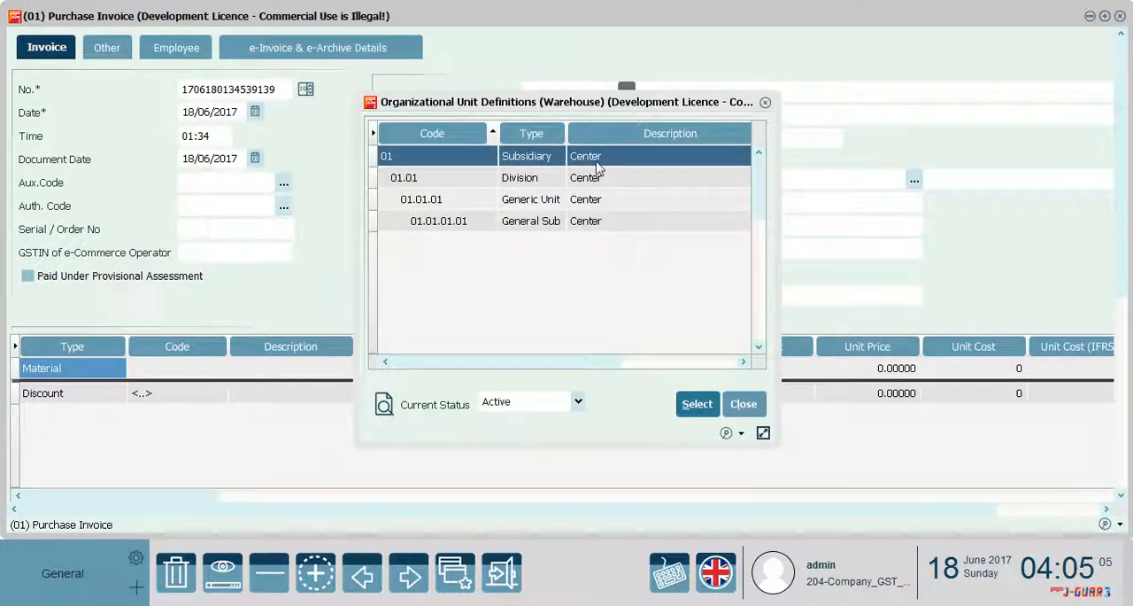
double_click(597, 163)
left_click(628, 118)
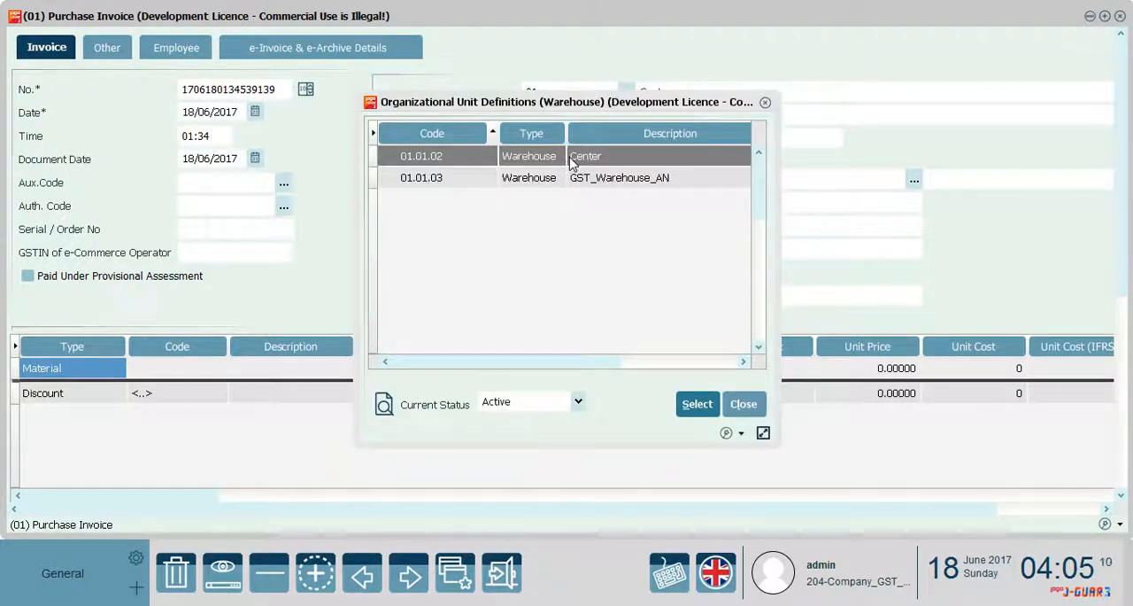
double_click(572, 152)
left_click(626, 147)
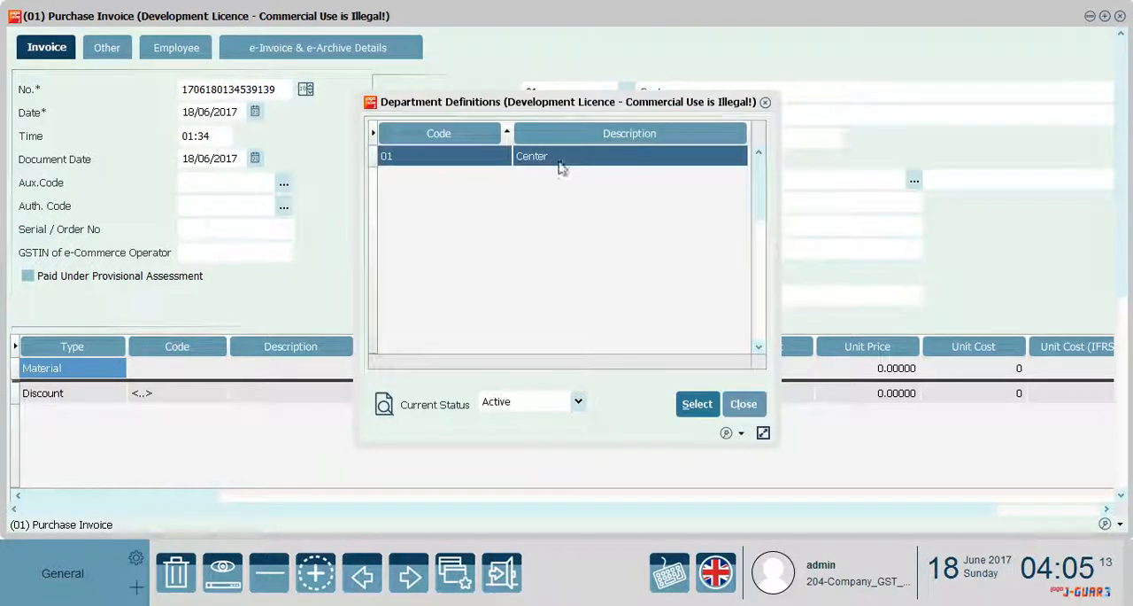
double_click(634, 163)
Assign Supplier_New as the AR/AP account of the purchase invoice
left_click(626, 181)
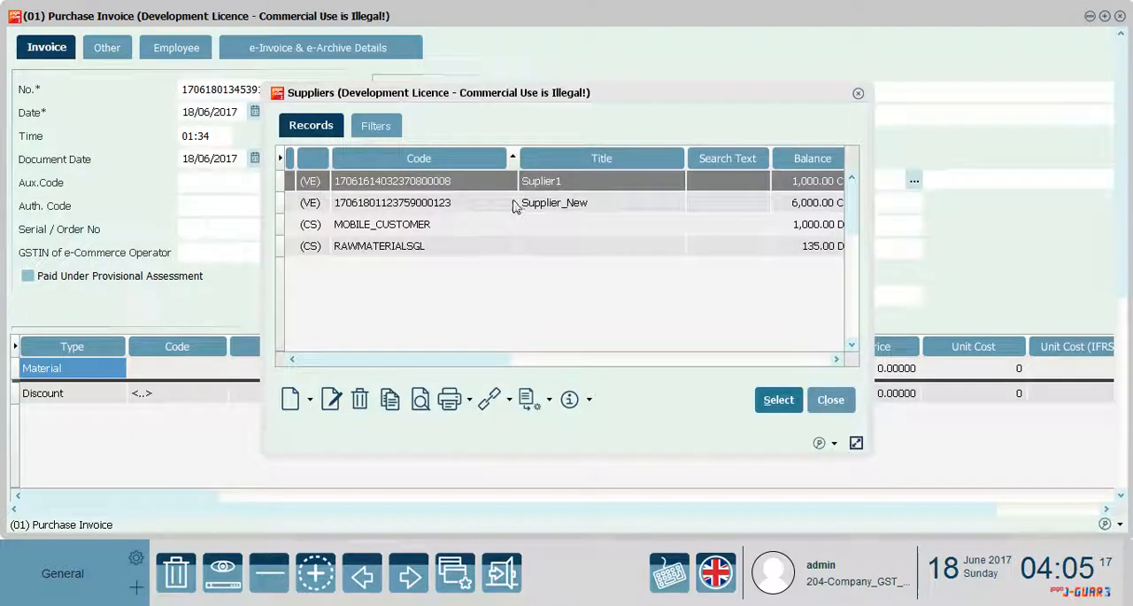
left_click(544, 202)
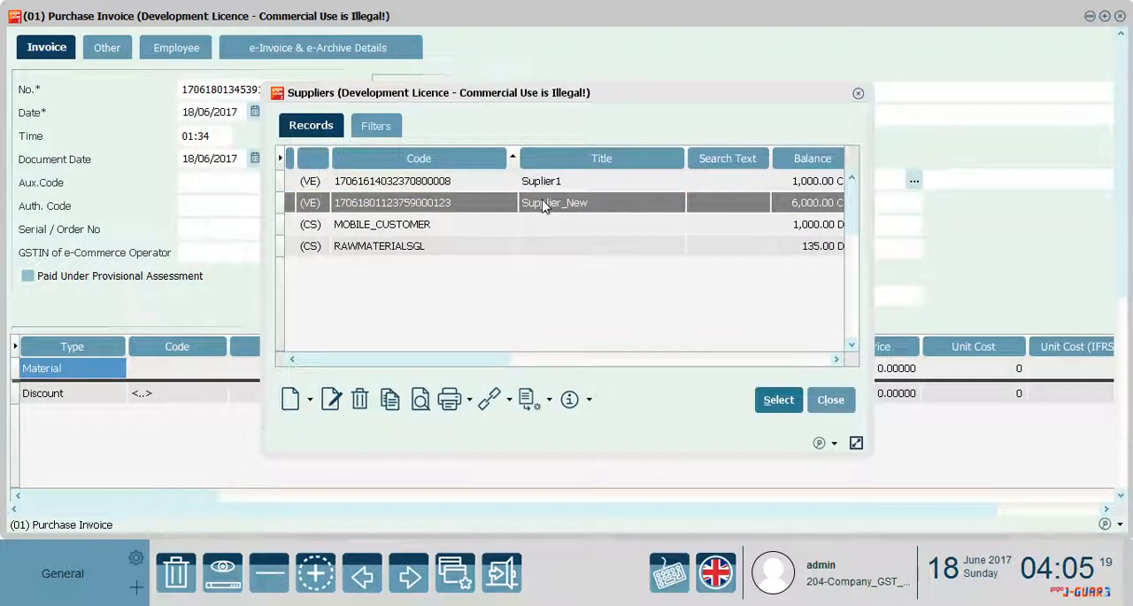
double_click(544, 202)
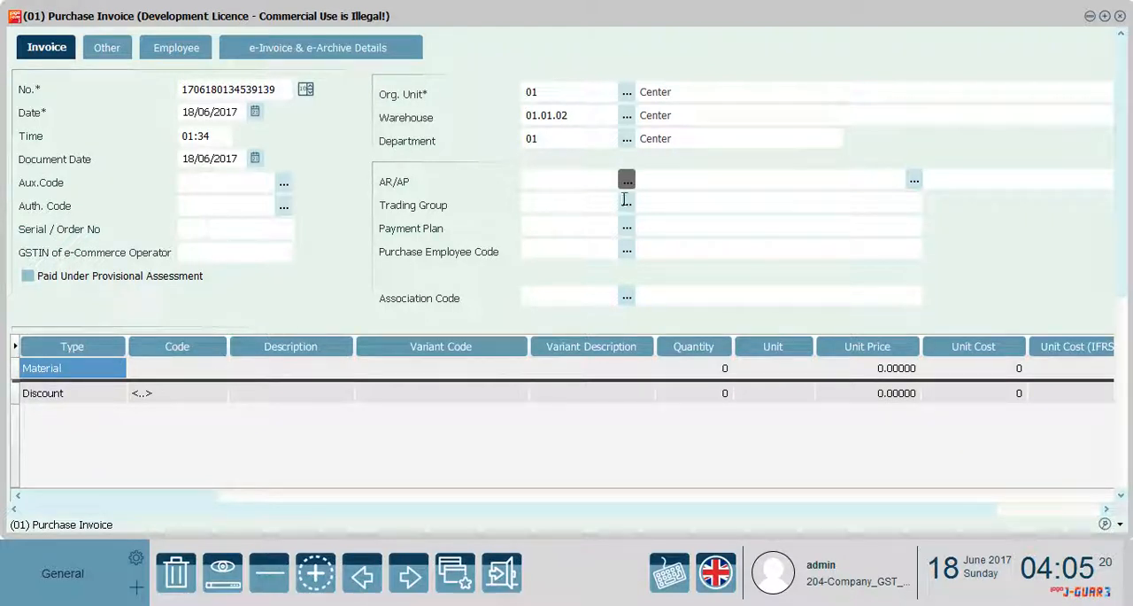
Select Raw_Material from the materials list for the first line of the purchase invoice
left_click(221, 371)
left_click(220, 369)
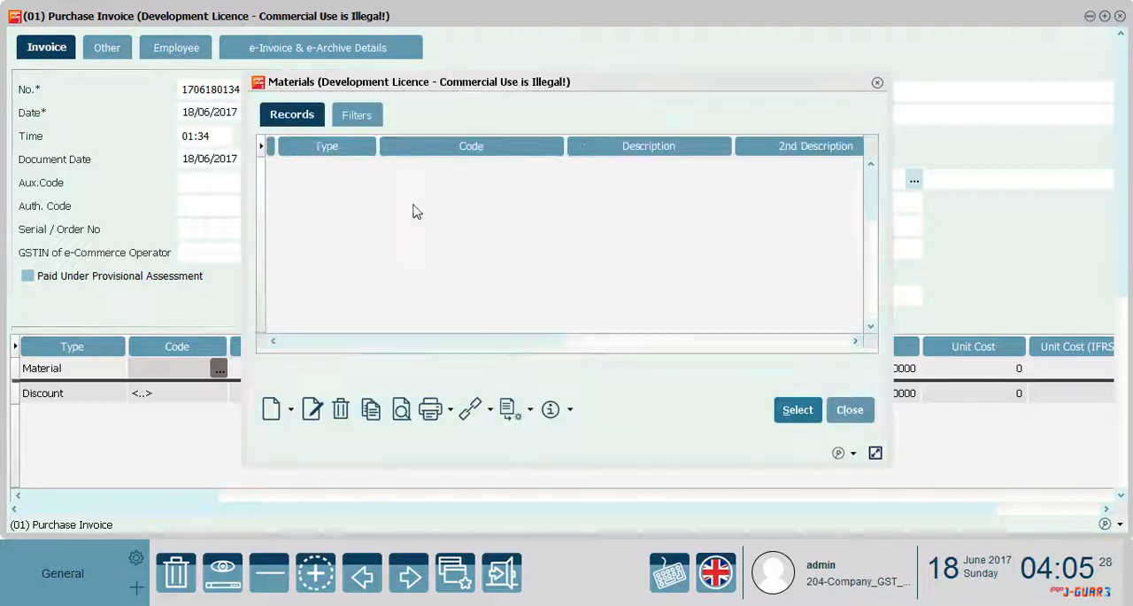
left_click(474, 196)
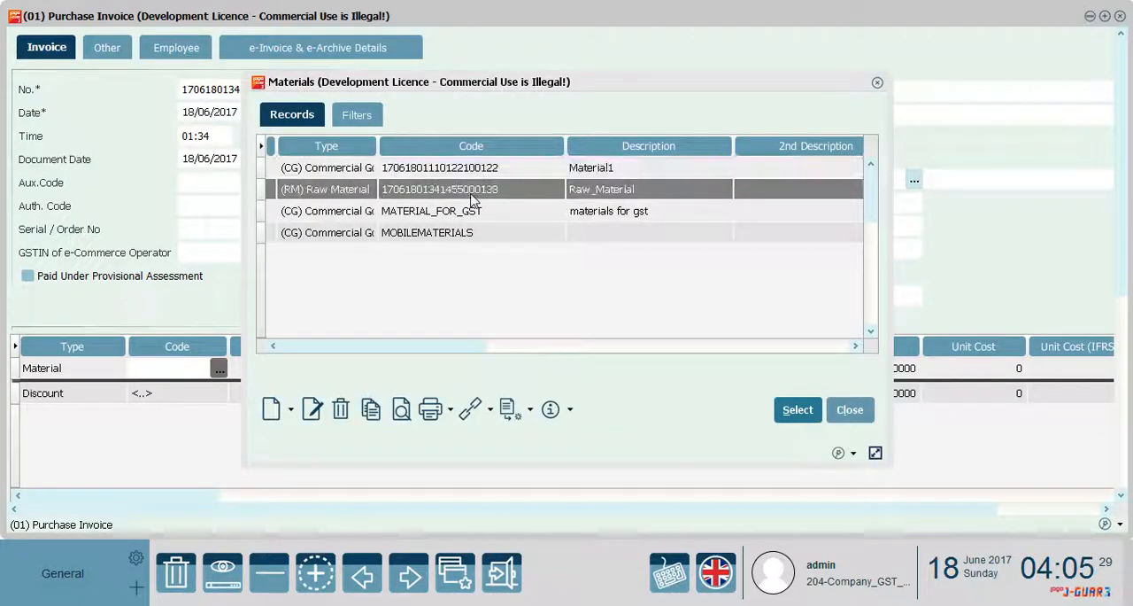
left_click(796, 409)
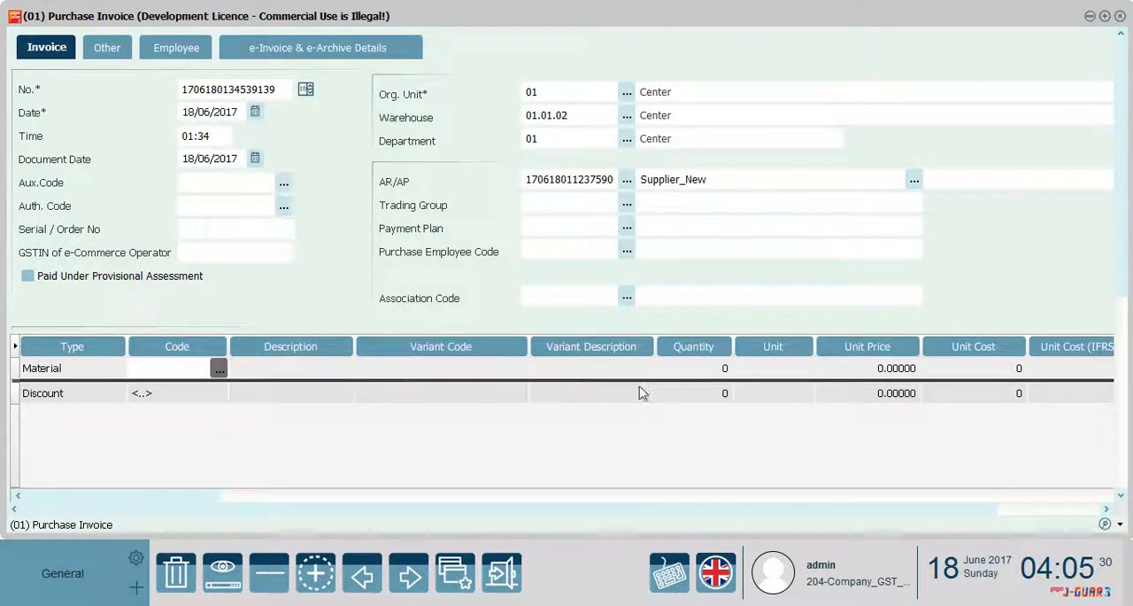
Enter quantity 10 and unit price 100 on the Raw_Material line, and save the purchase invoice
left_click(679, 364)
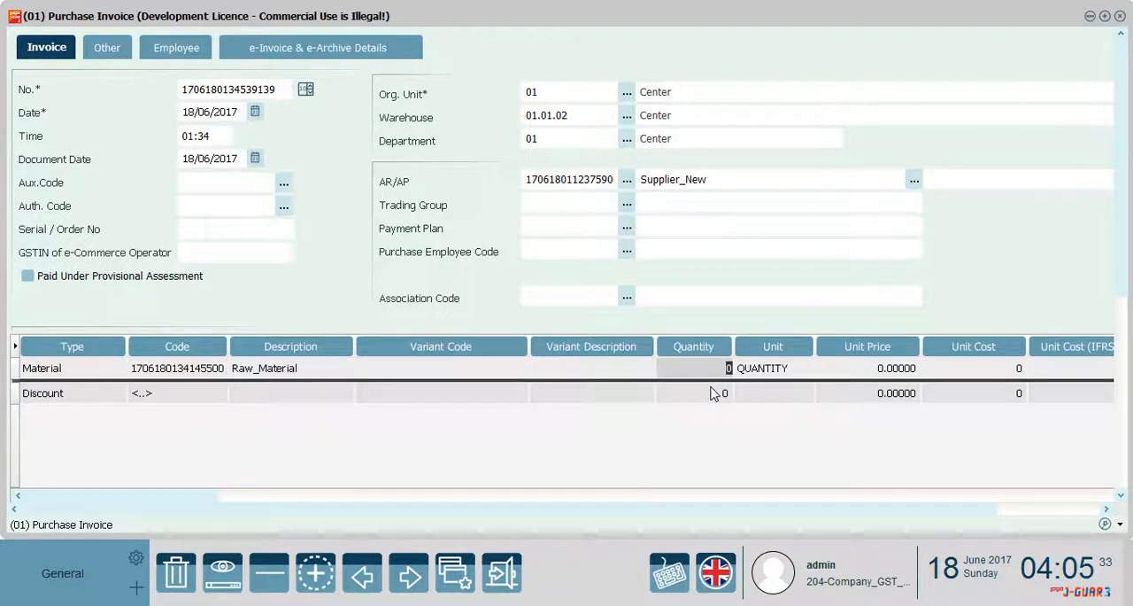
type("10")
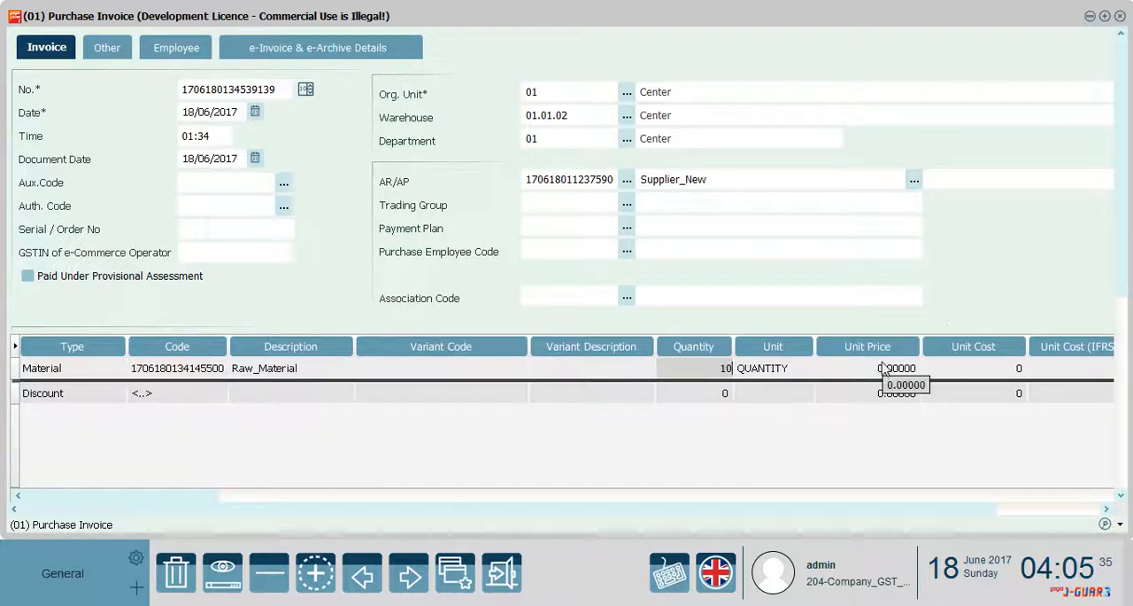
left_click(874, 372)
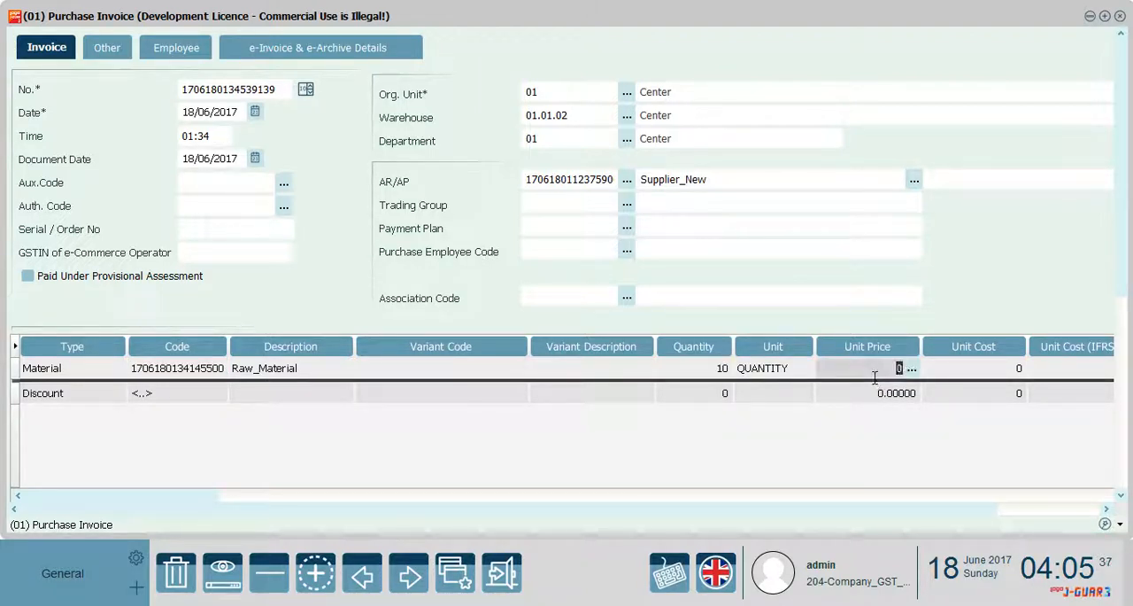
type("100")
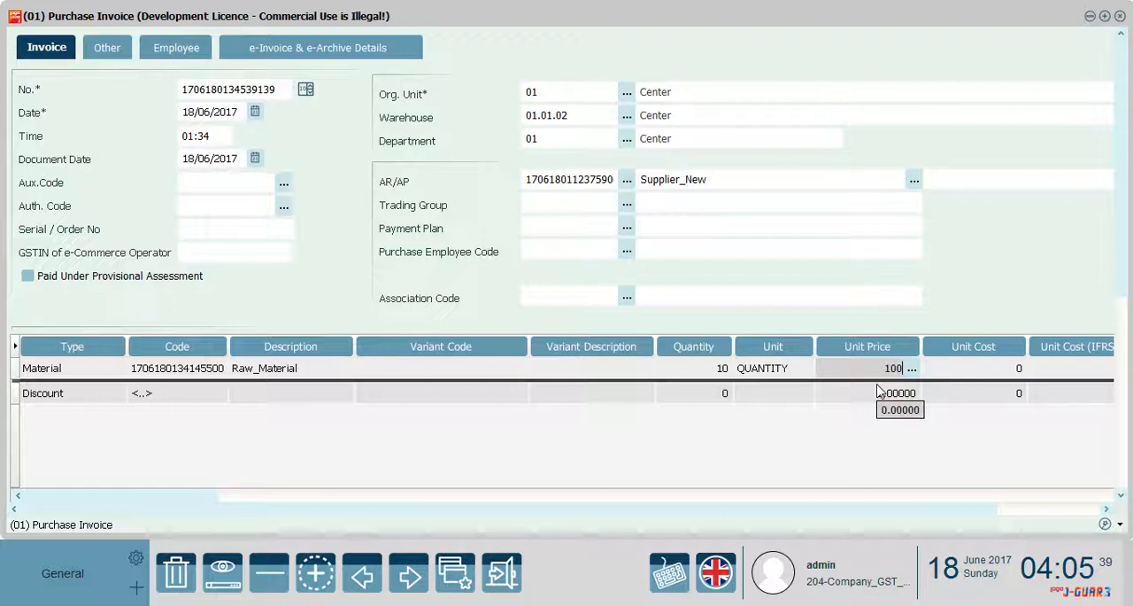
key("Tab")
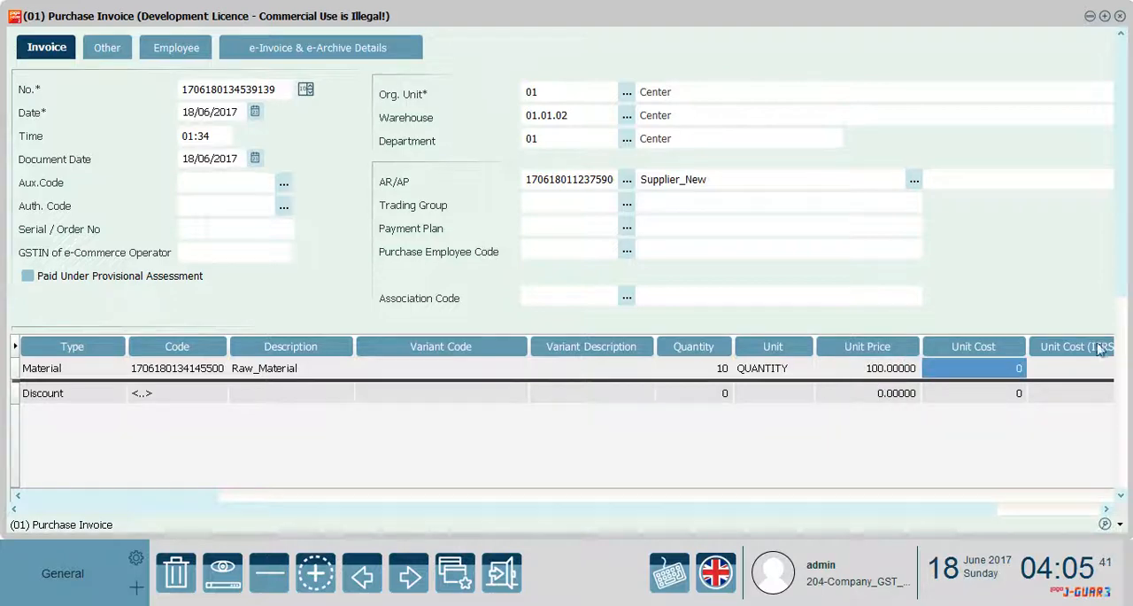
left_click_drag(1125, 290, 1126, 362)
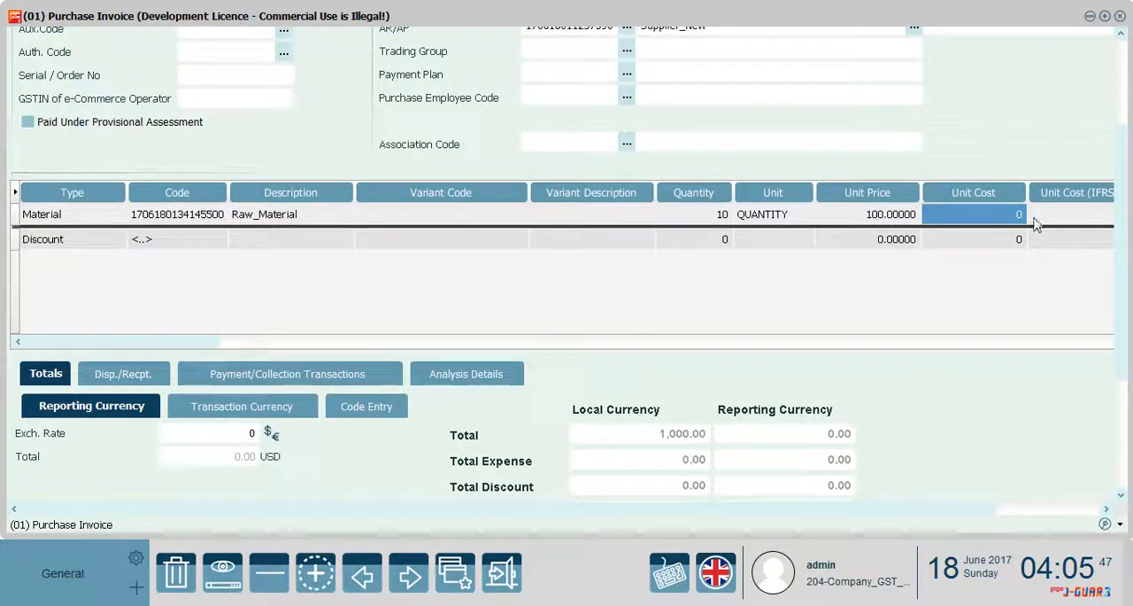
scroll(1123, 193, "down", 5)
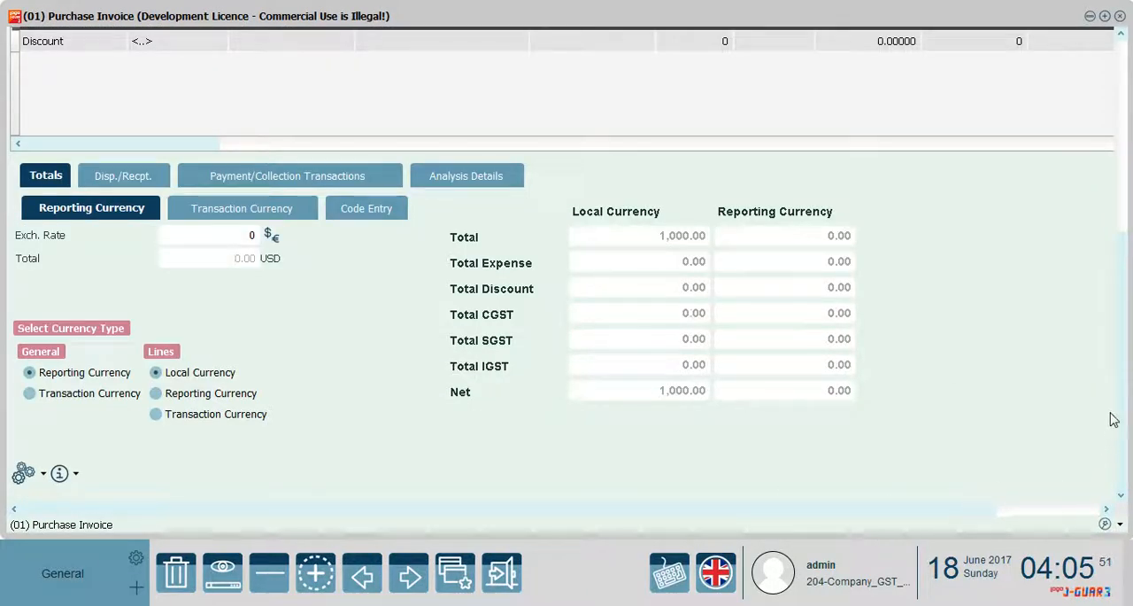
left_click_drag(921, 510, 1027, 508)
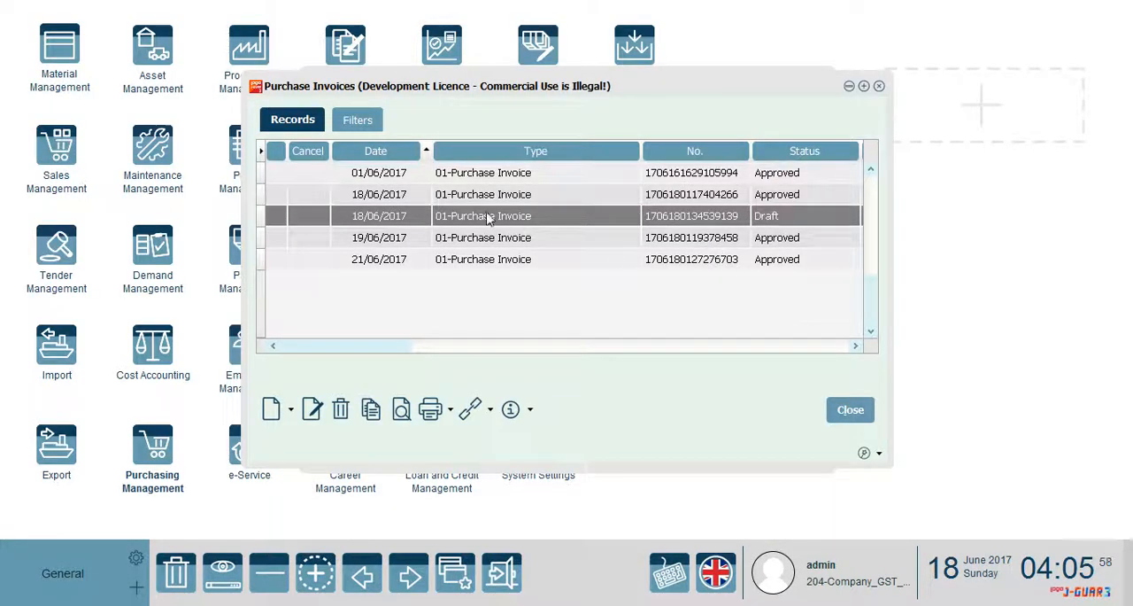
Change the status of the draft purchase invoice dated 18/06/2017 to Approved
right_click(486, 219)
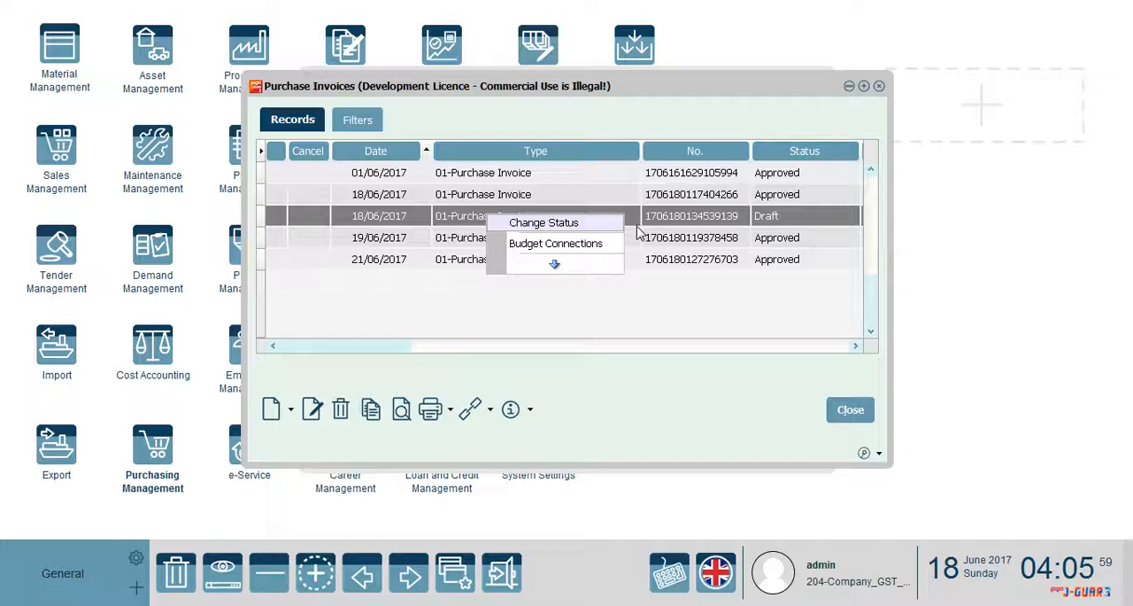
left_click(544, 223)
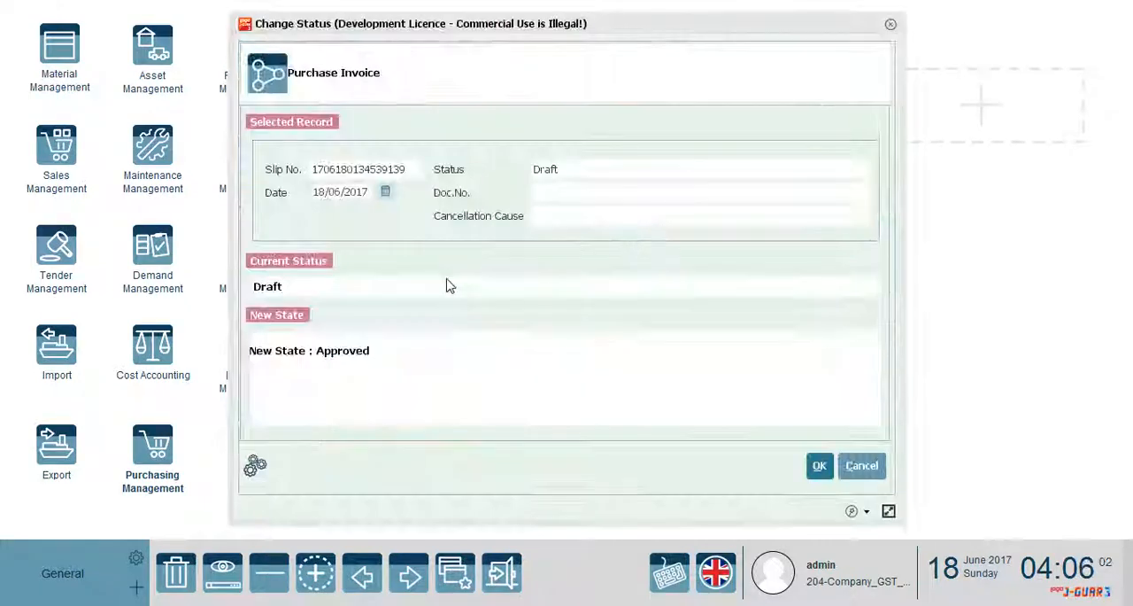
left_click(842, 465)
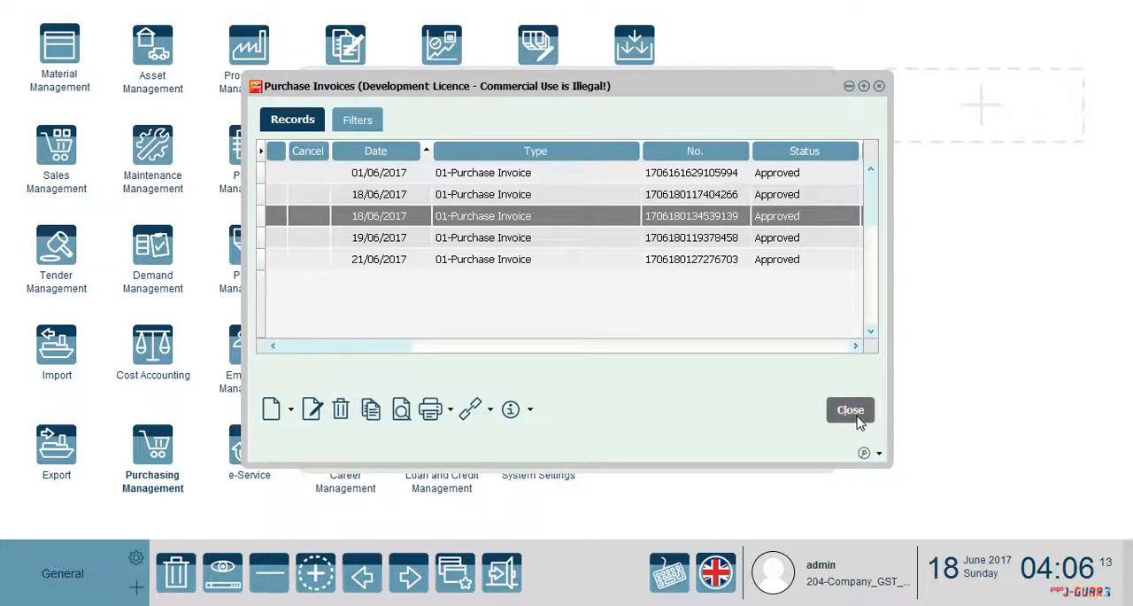
Close the purchase invoices list and start a new service record in the Purchasing Management definitions
left_click(855, 418)
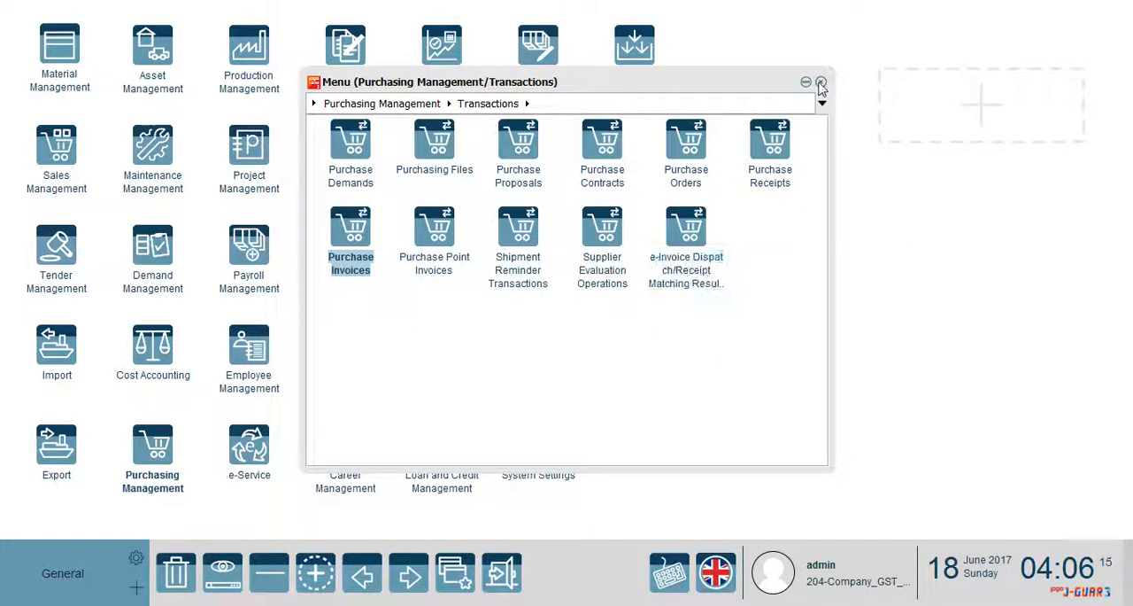
left_click(387, 104)
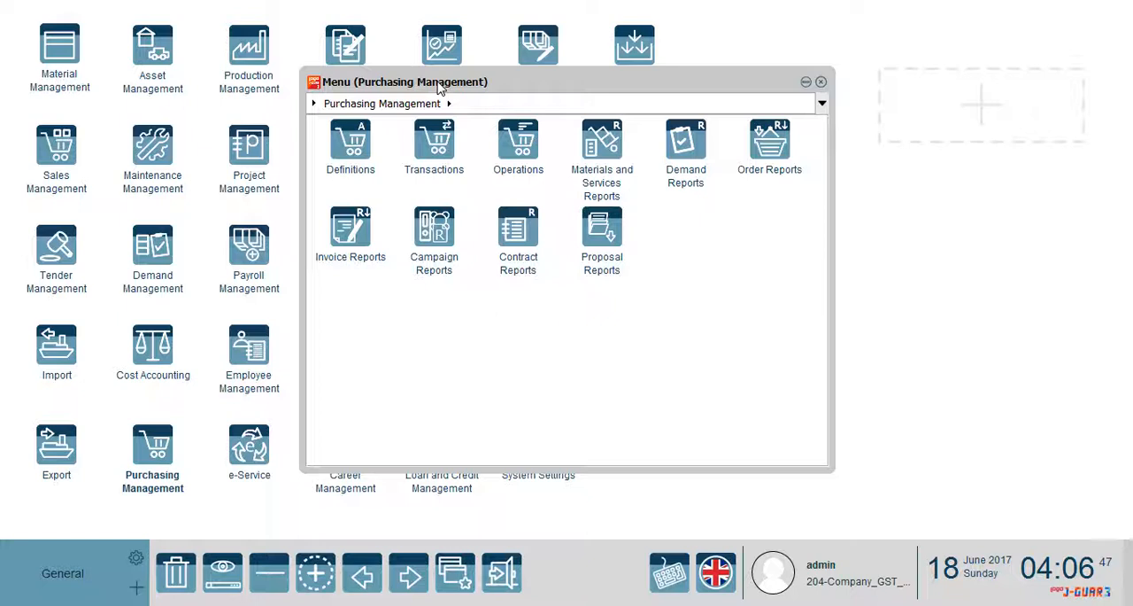
left_click(368, 159)
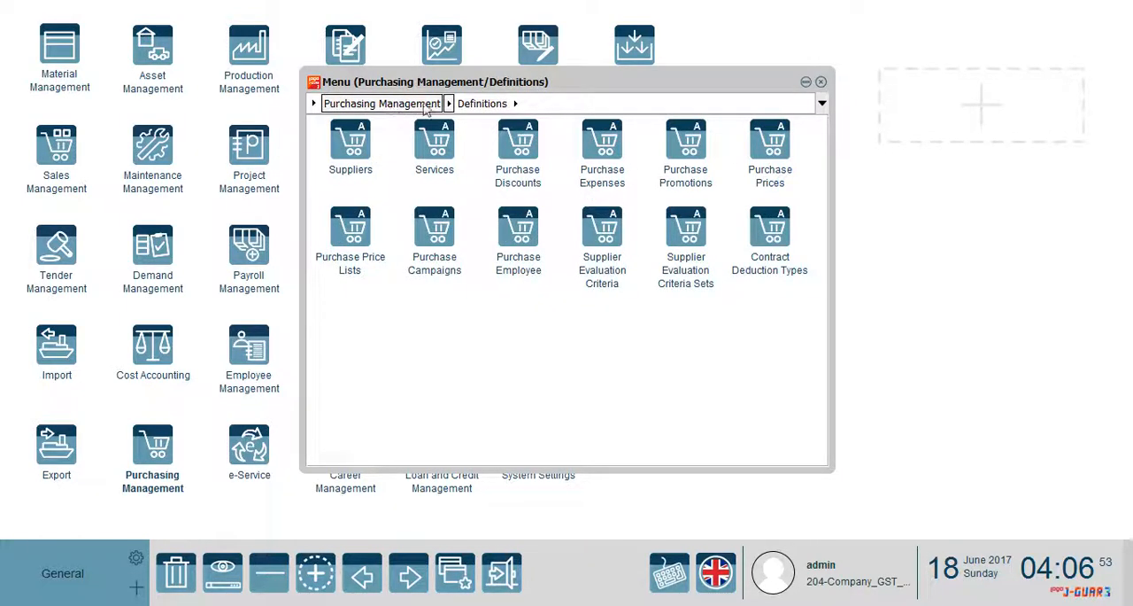
left_click(443, 153)
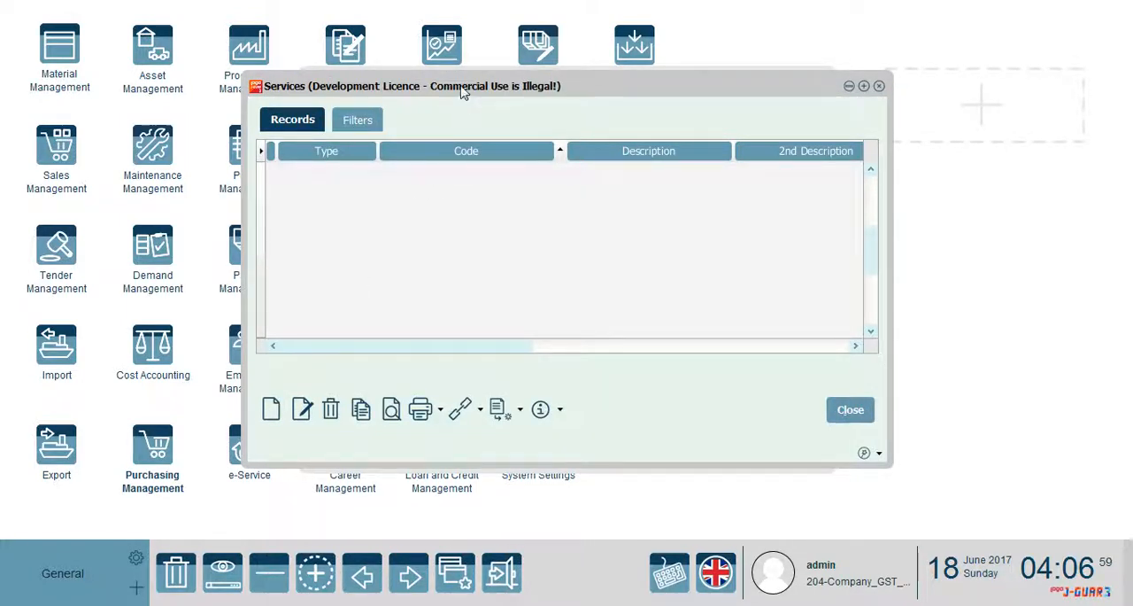
left_click_drag(462, 89, 458, 71)
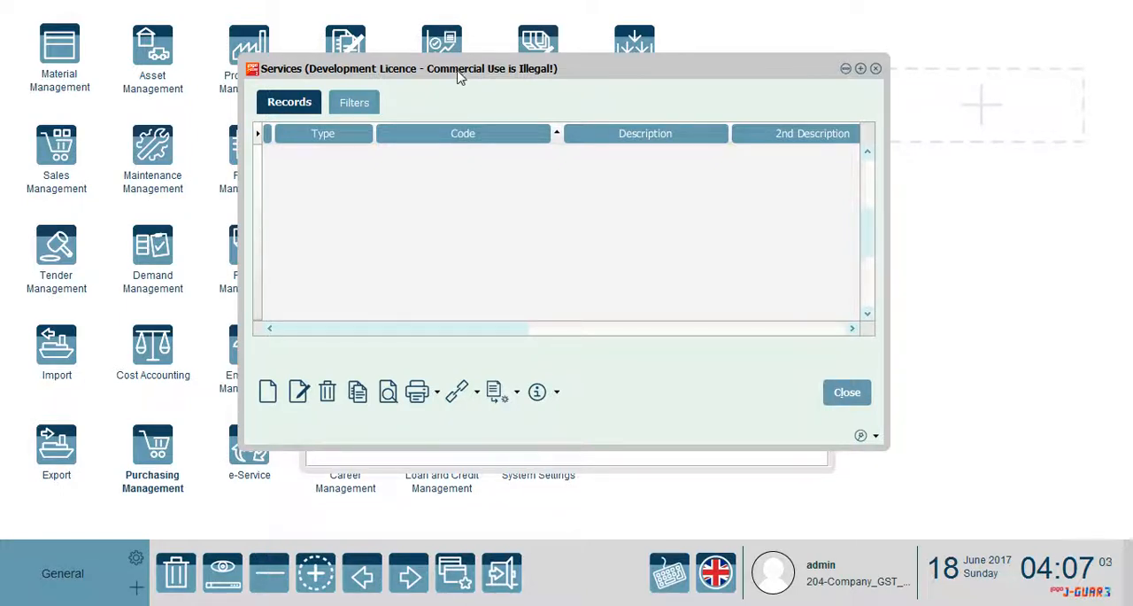
left_click(271, 393)
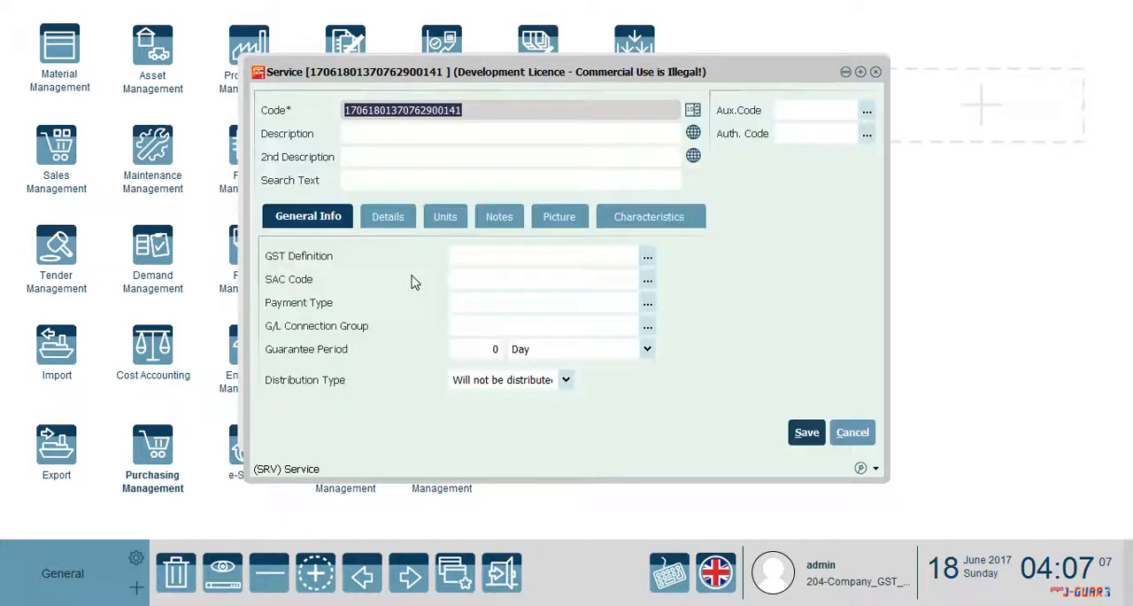
Enter Customs as the service description and set its distribution type to Material Price
left_click(444, 128)
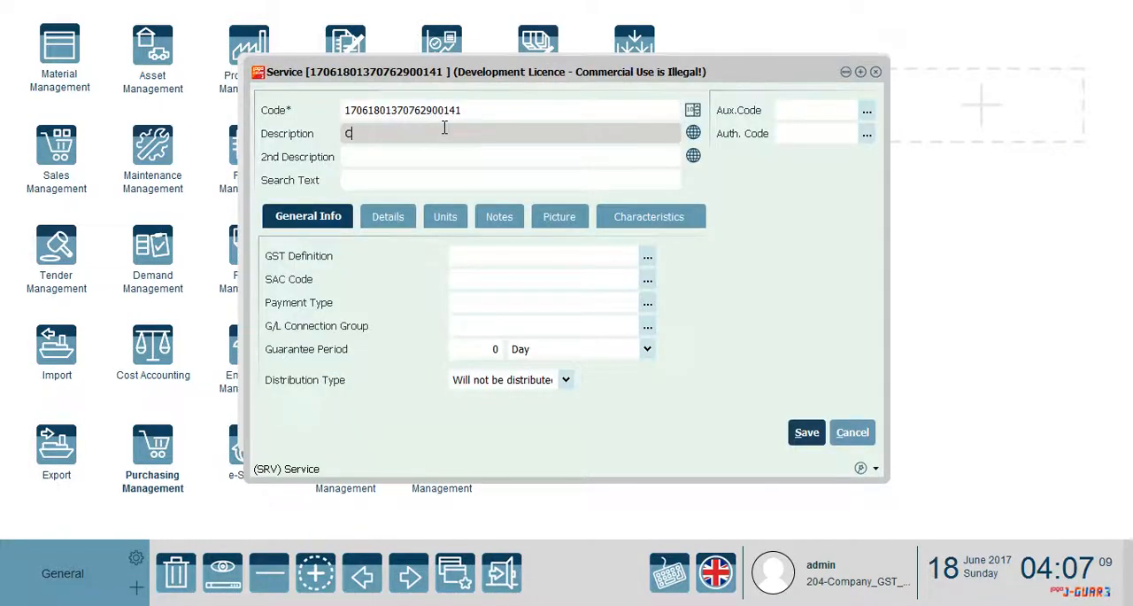
type("Customs")
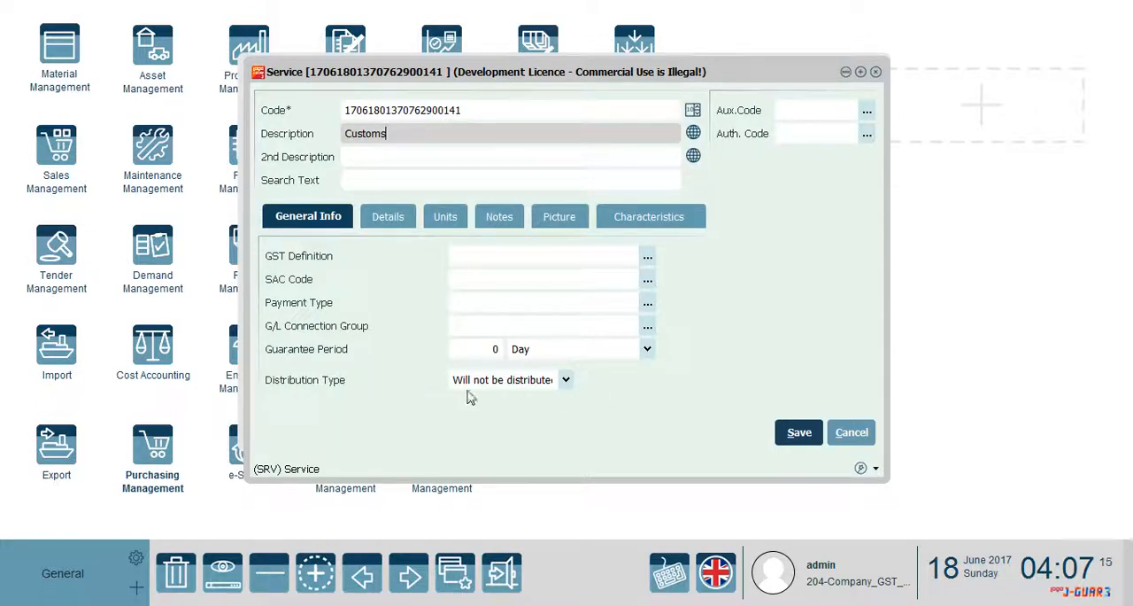
left_click(565, 379)
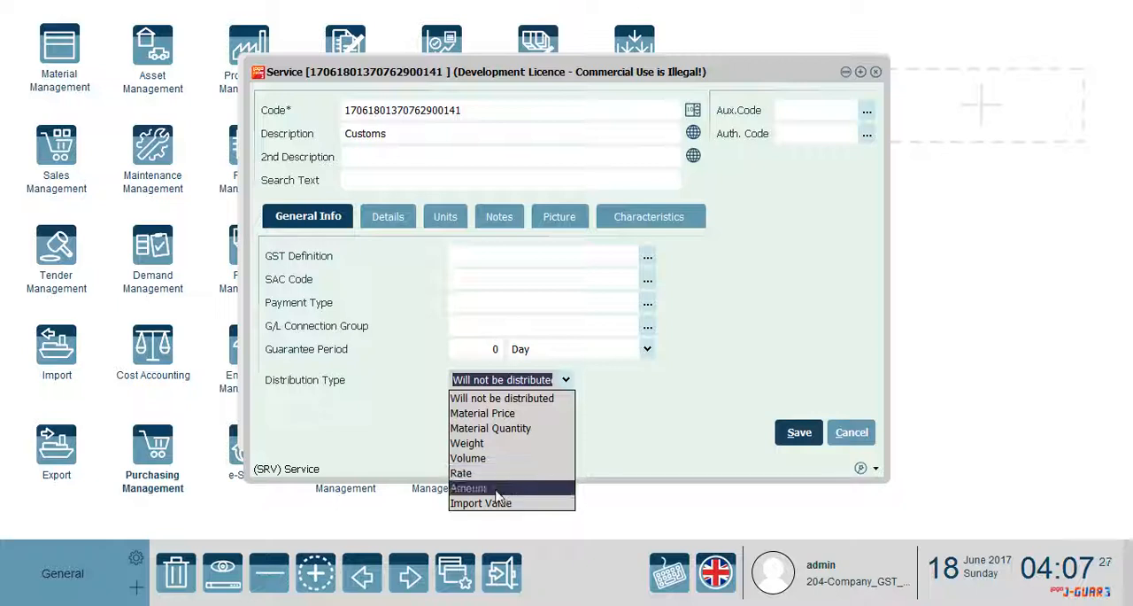
left_click(499, 416)
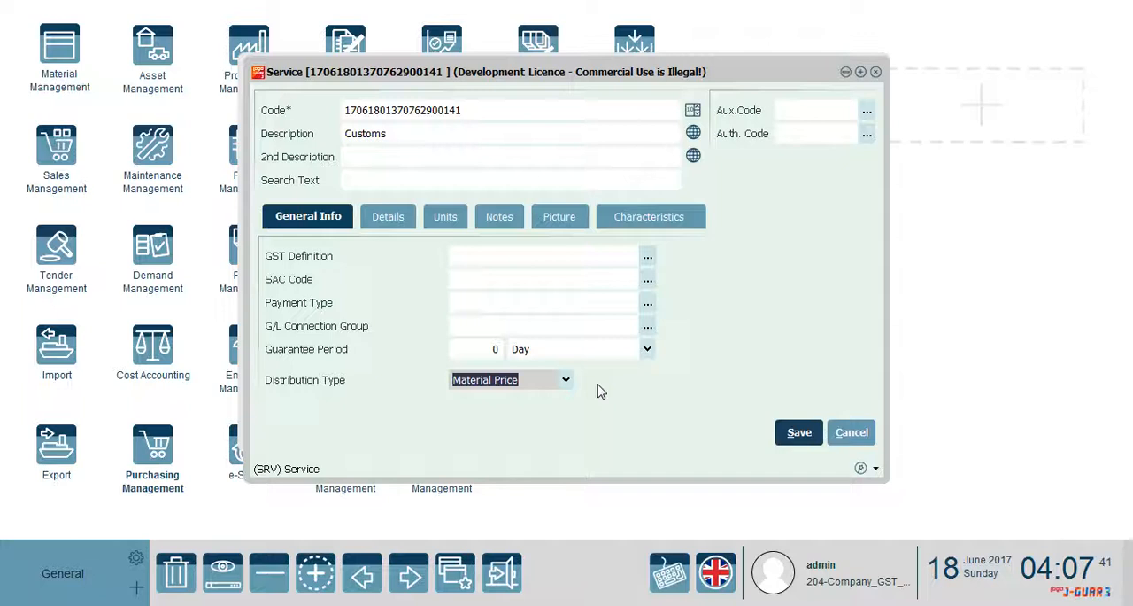
Mark the Customs service as Affects Cost, save it, and close the services list
left_click(403, 225)
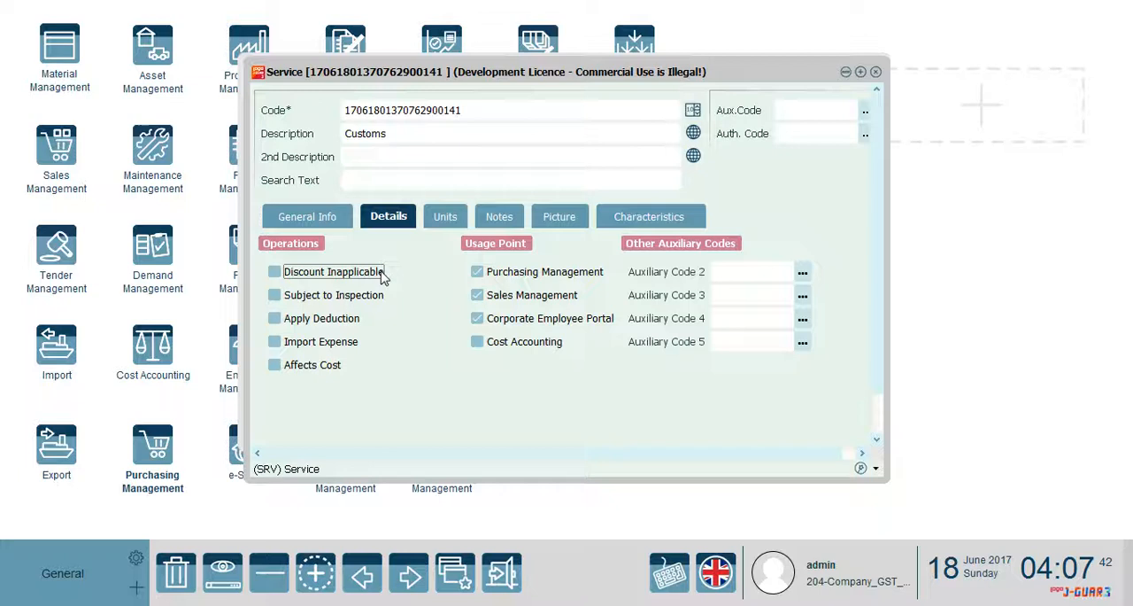
left_click(275, 365)
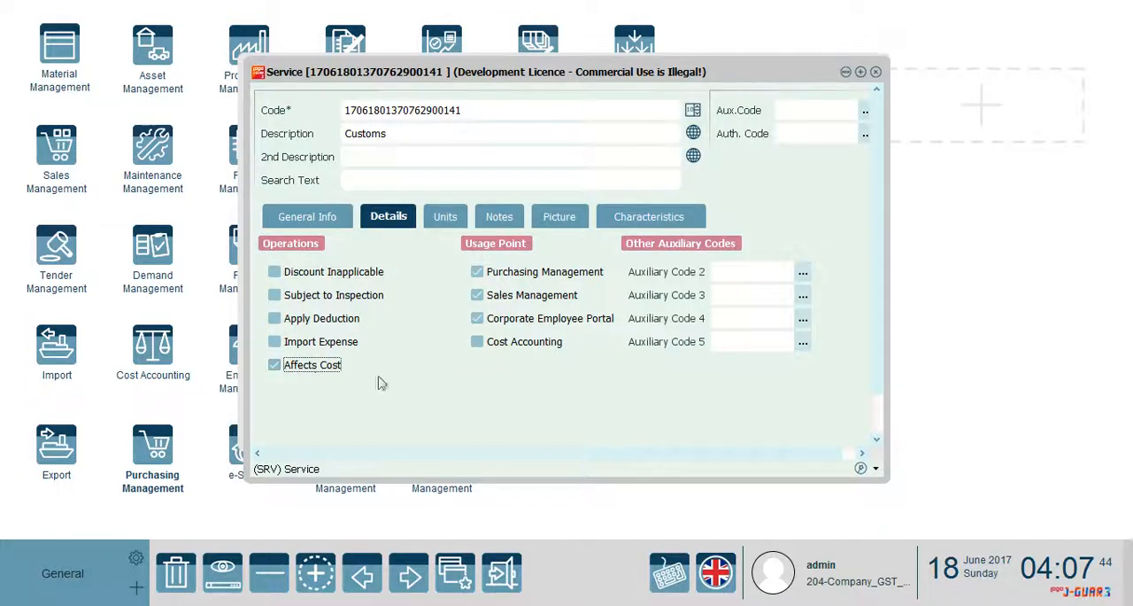
left_click(335, 228)
left_click(370, 228)
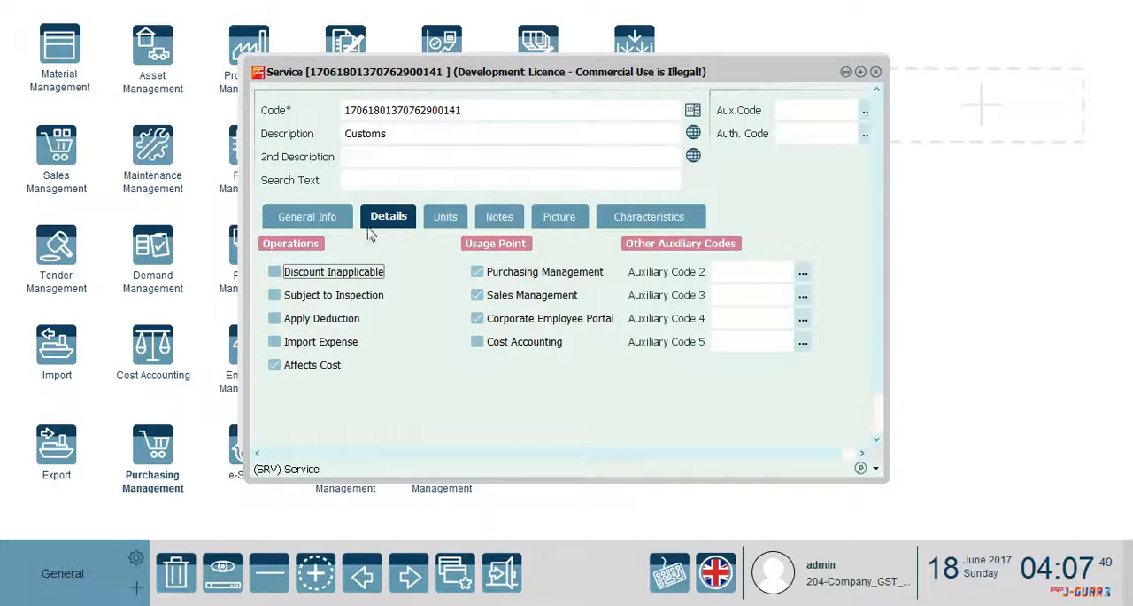
left_click(310, 220)
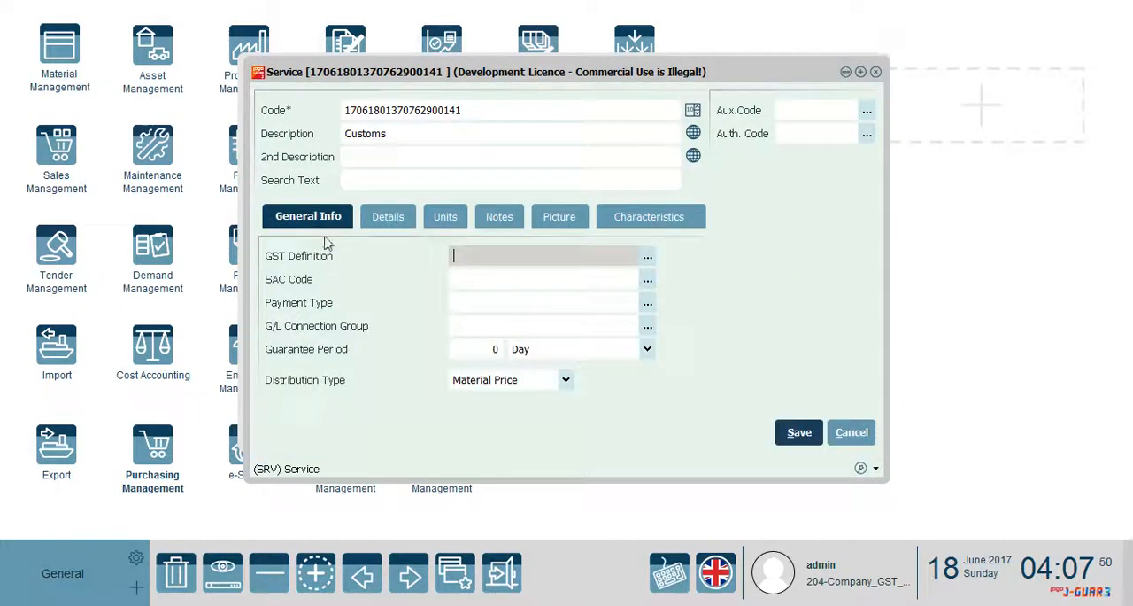
left_click(820, 432)
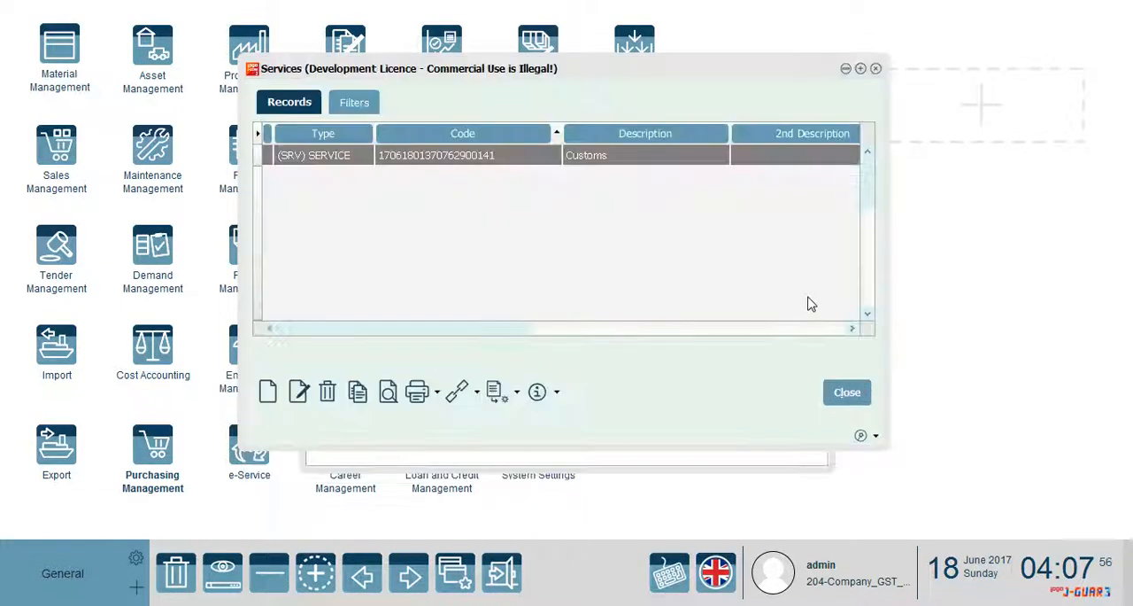
left_click(846, 391)
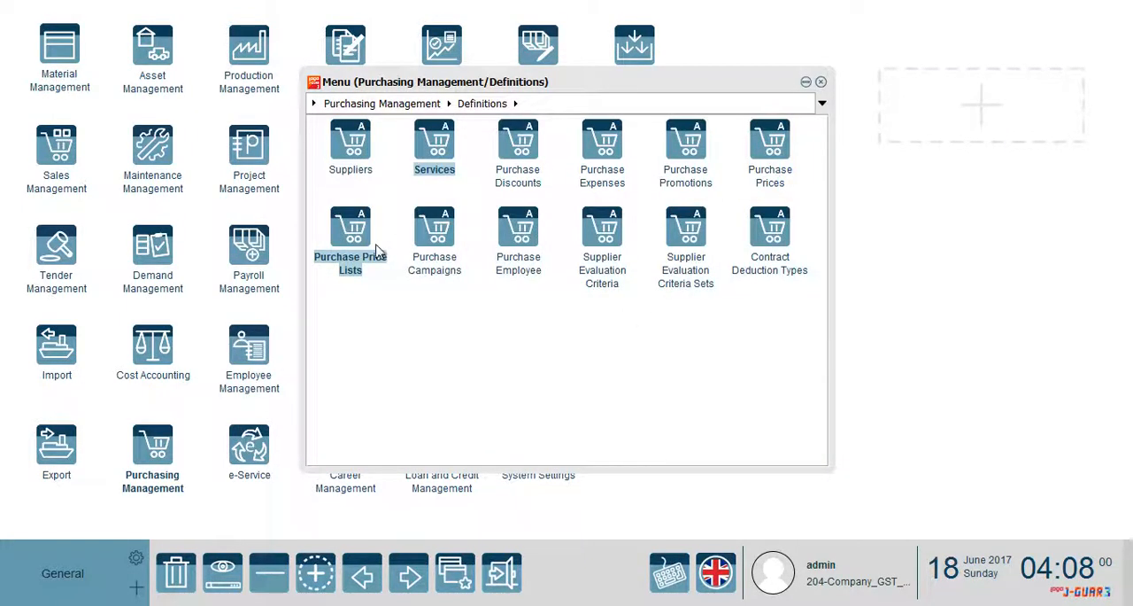
Create a new (04) Service Purchases Invoice from the Purchasing Management purchase invoices
left_click(393, 104)
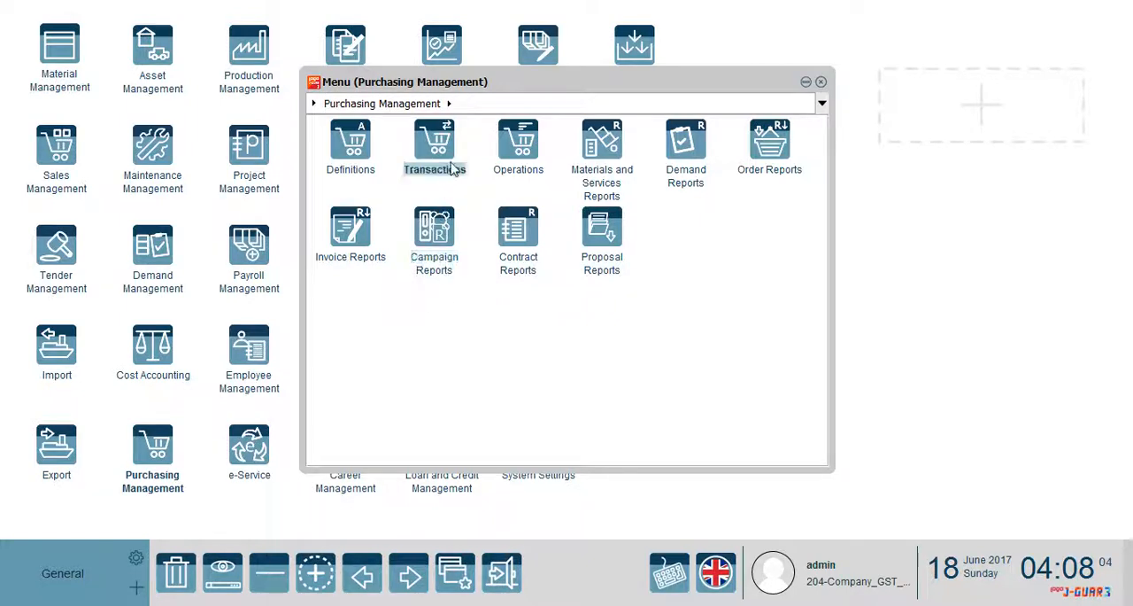
left_click(434, 146)
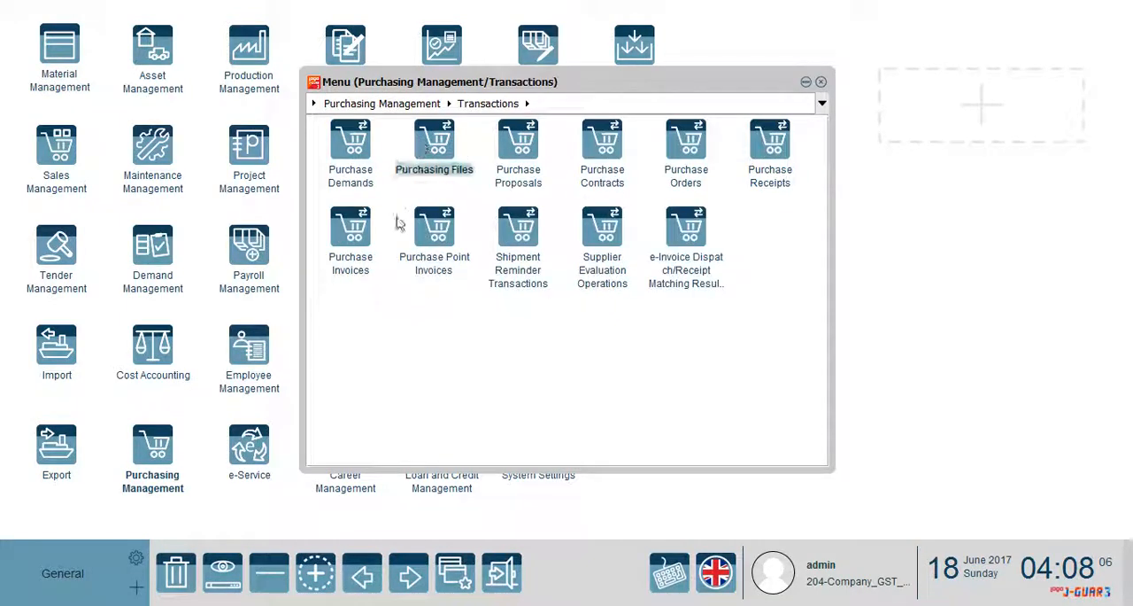
left_click(352, 236)
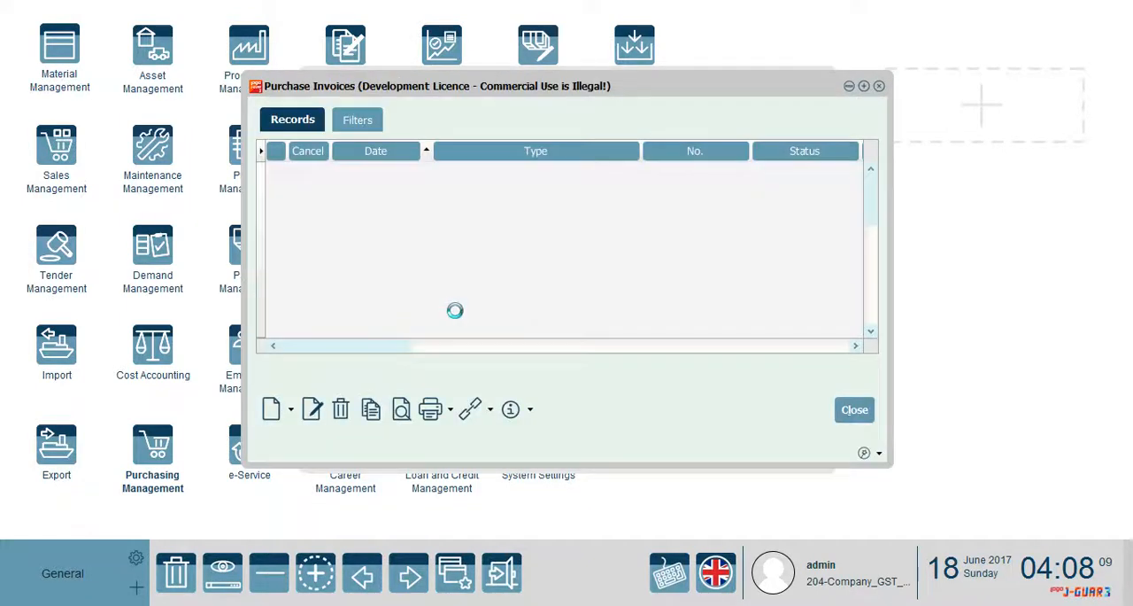
left_click(289, 412)
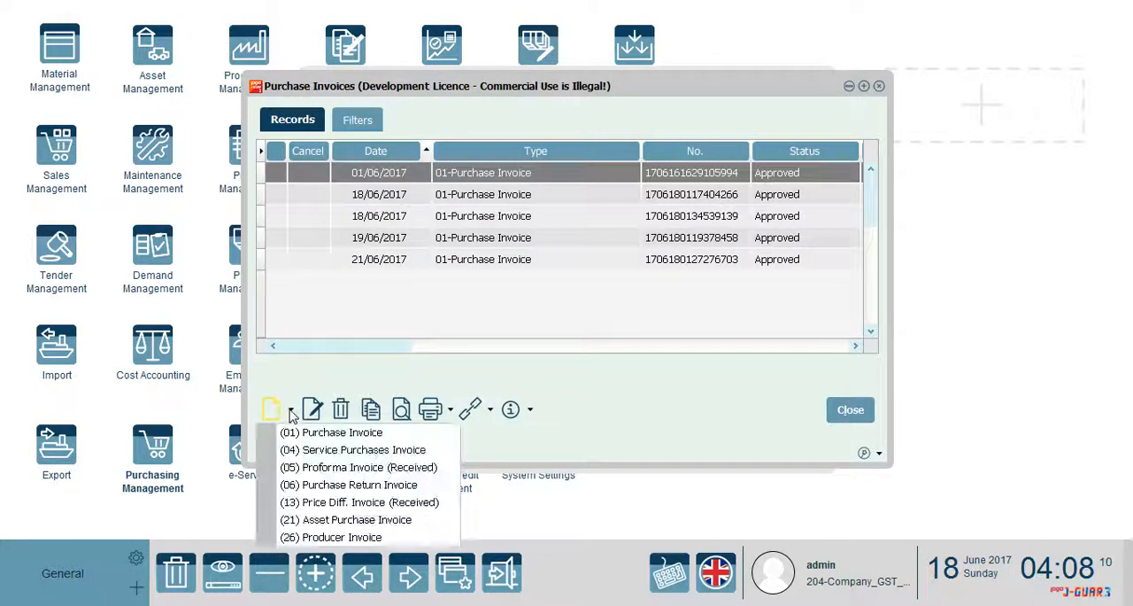
left_click(319, 452)
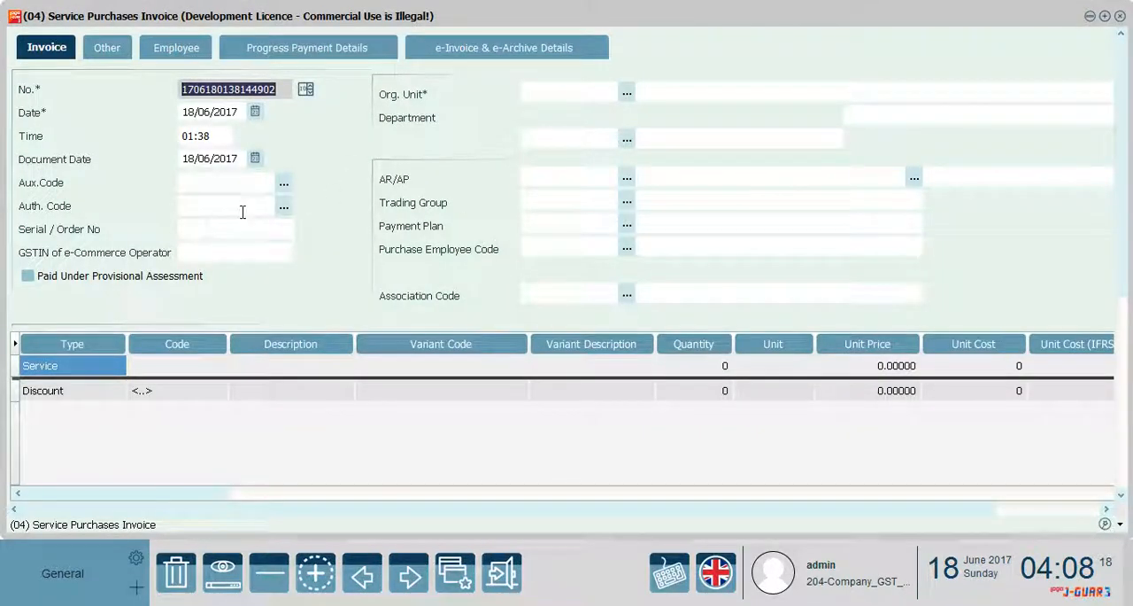
Set both the organizational unit and the department of the service purchases invoice to 01 Center
left_click(256, 112)
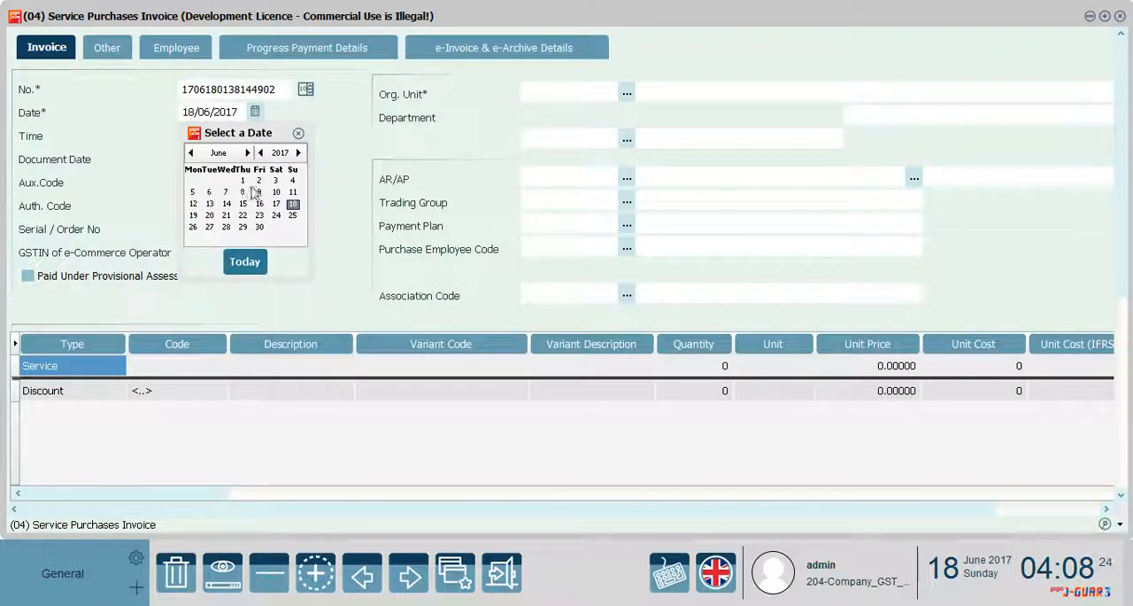
left_click(331, 195)
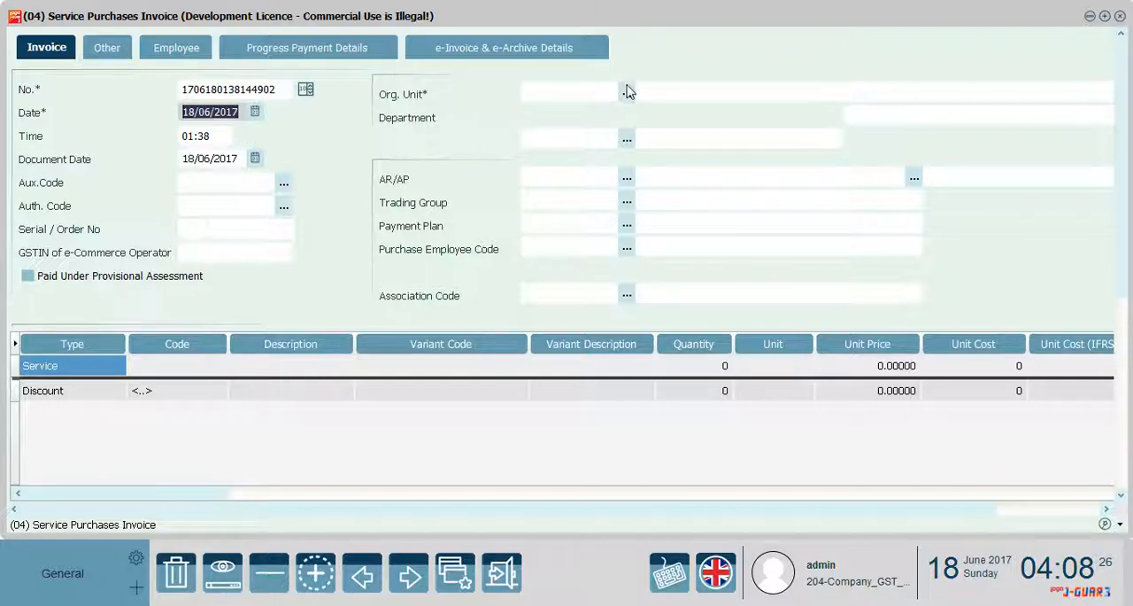
left_click(627, 93)
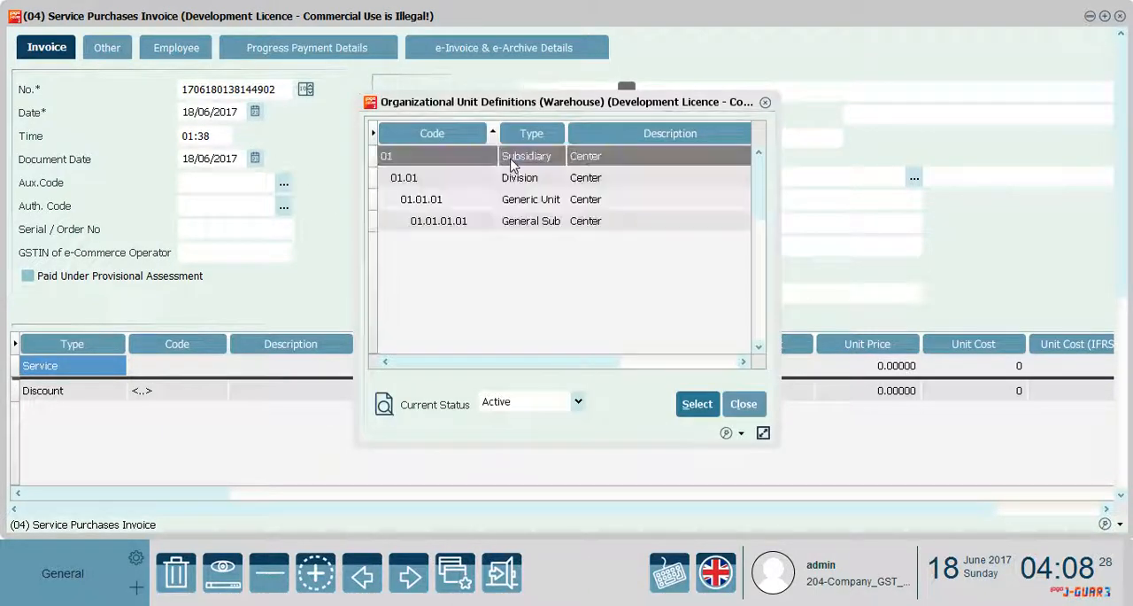
double_click(510, 159)
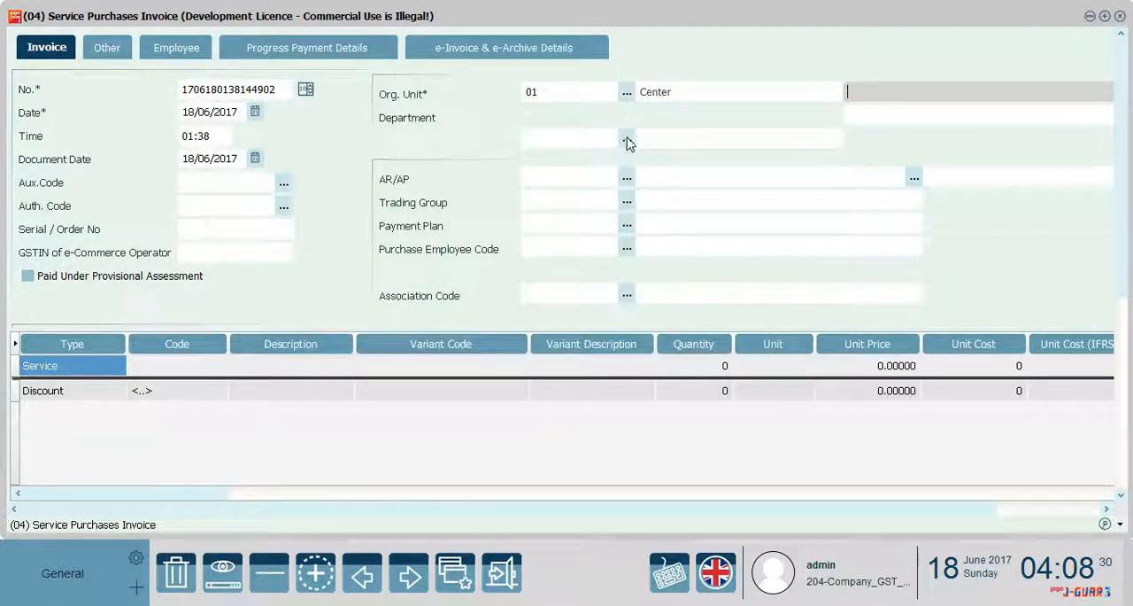
left_click(627, 142)
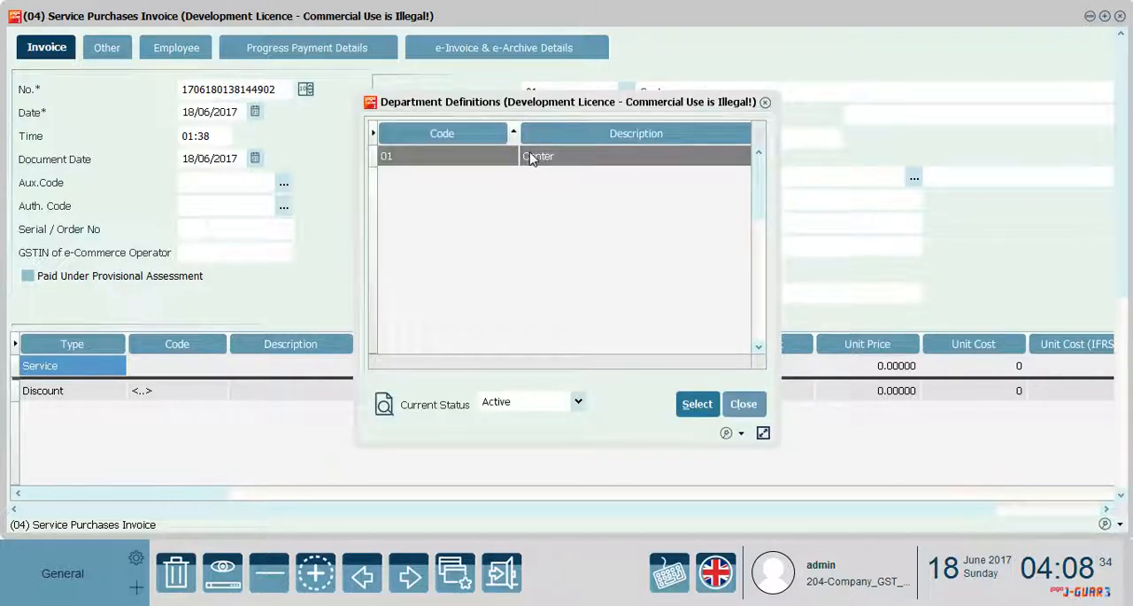
double_click(531, 157)
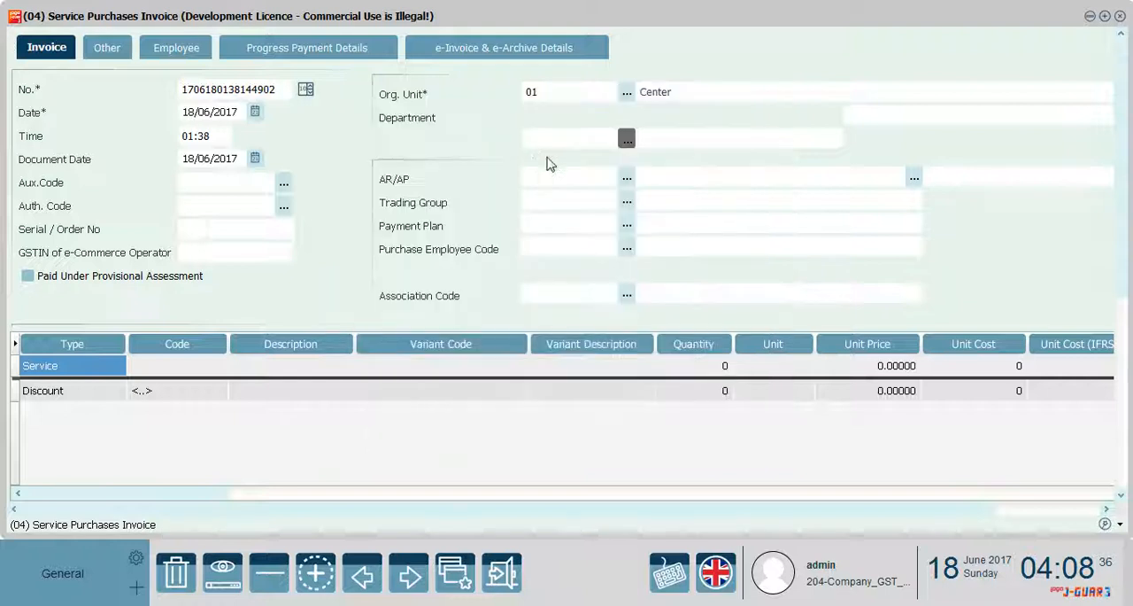
Assign Supplier_New as the invoice's AR/AP account and select the Customs service for the first line
left_click(626, 181)
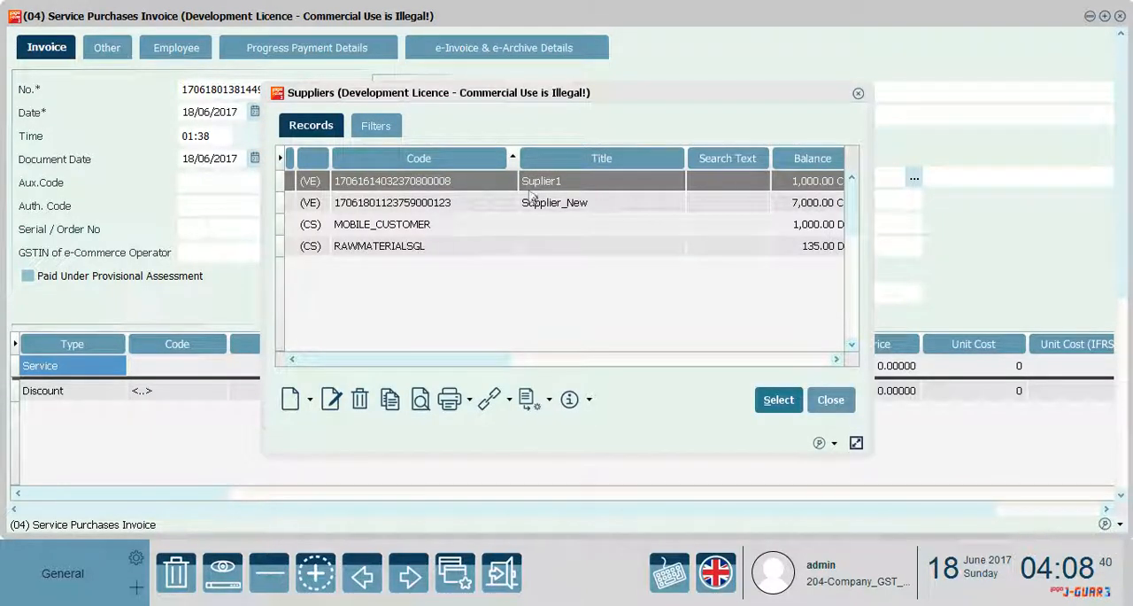
double_click(541, 203)
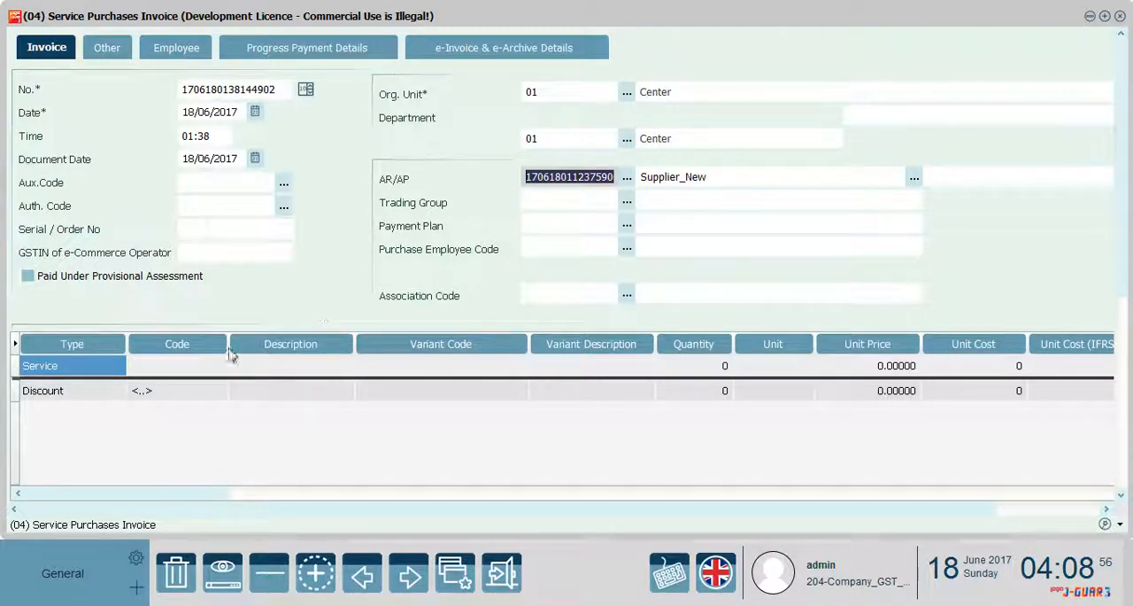
left_click(180, 367)
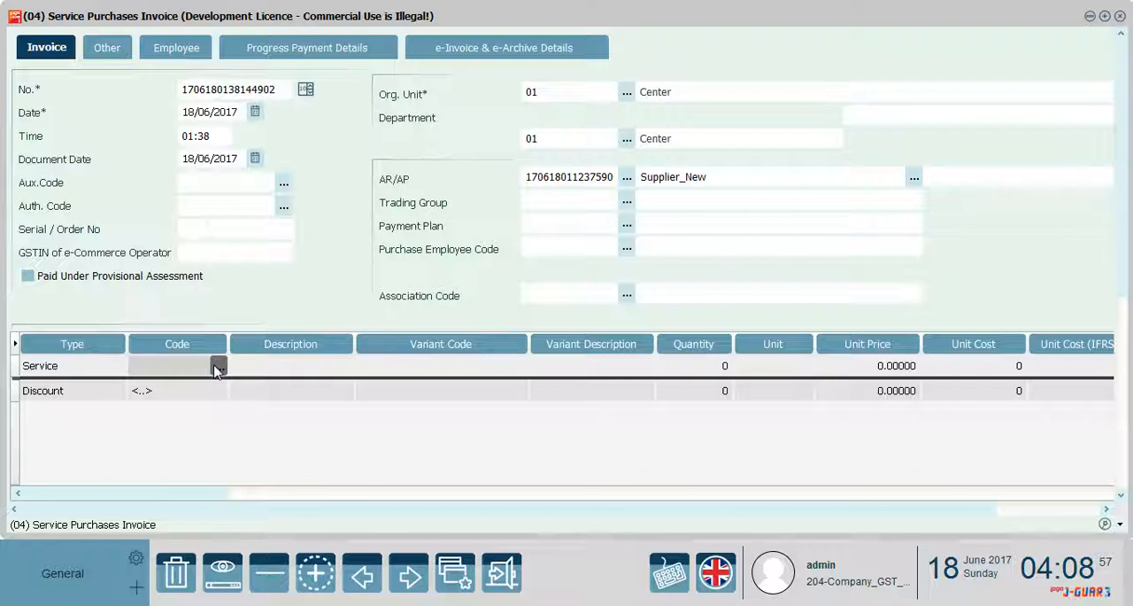
left_click(218, 366)
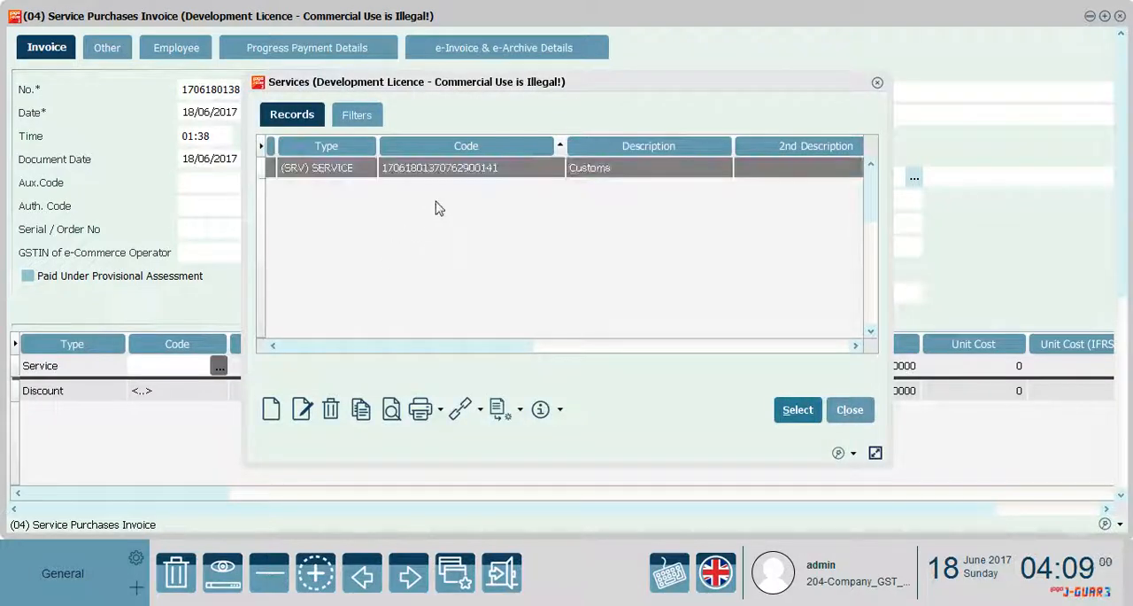
double_click(478, 170)
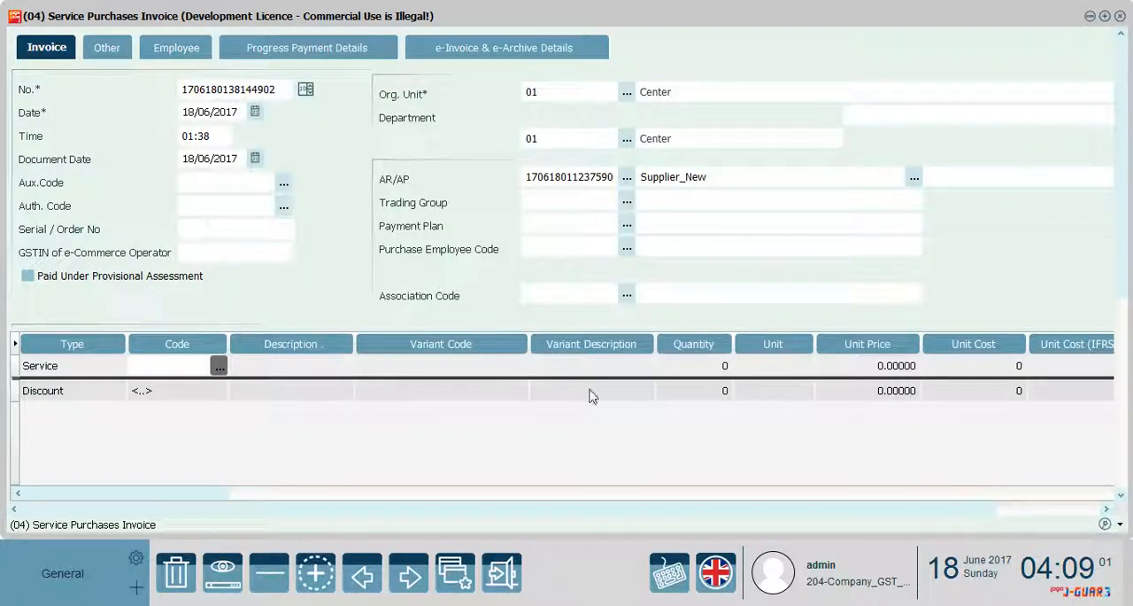
Enter quantity 1 and unit price 150 on the Customs service line
left_click(715, 369)
type("1")
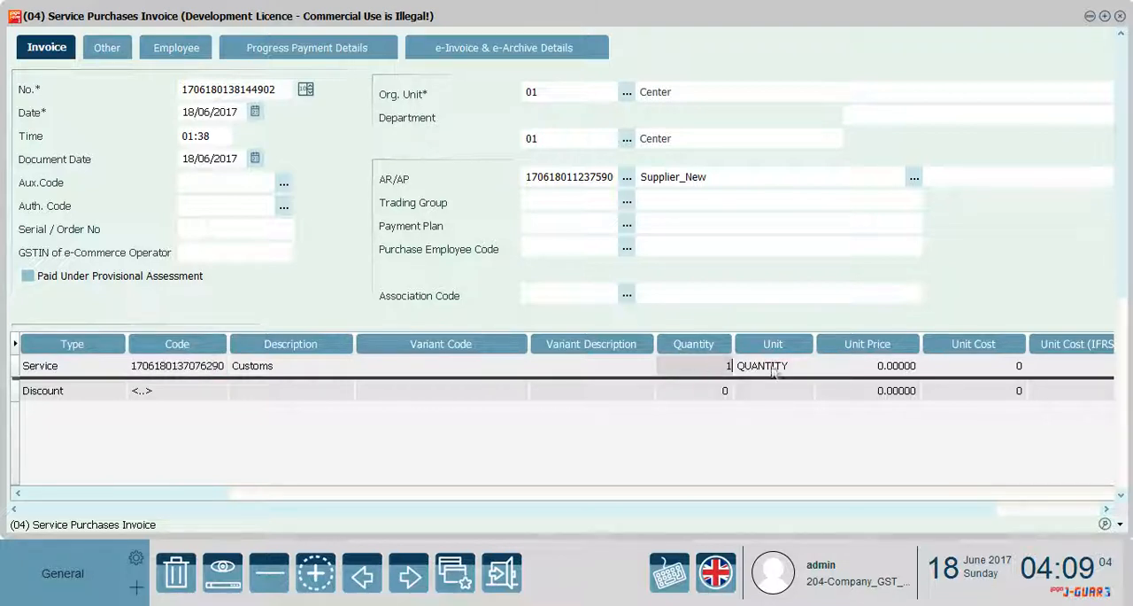
key("Tab")
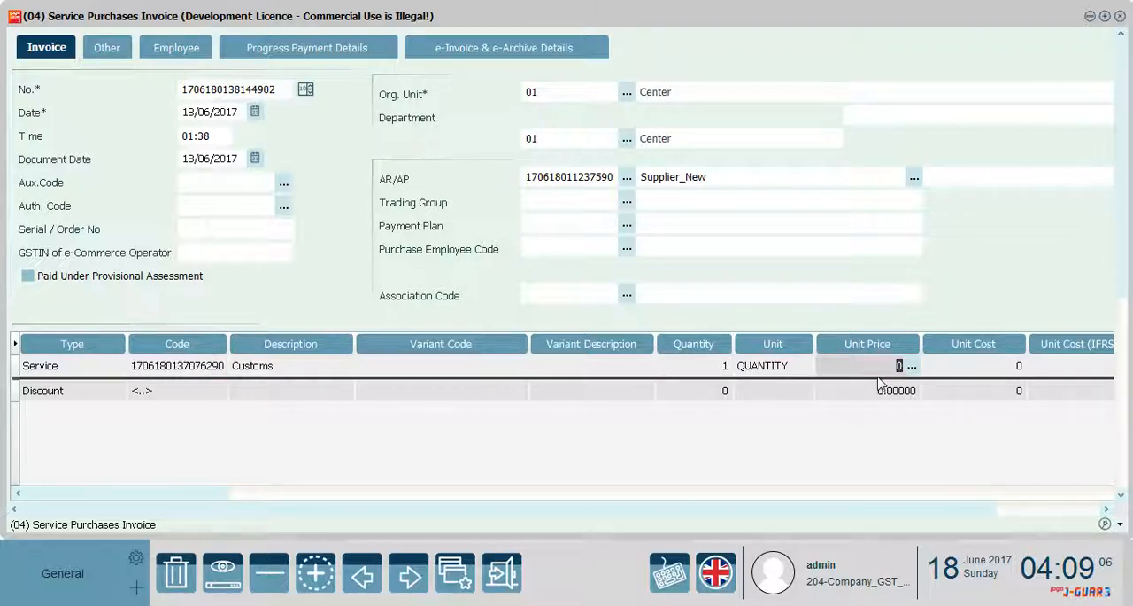
type("150")
left_click(980, 372)
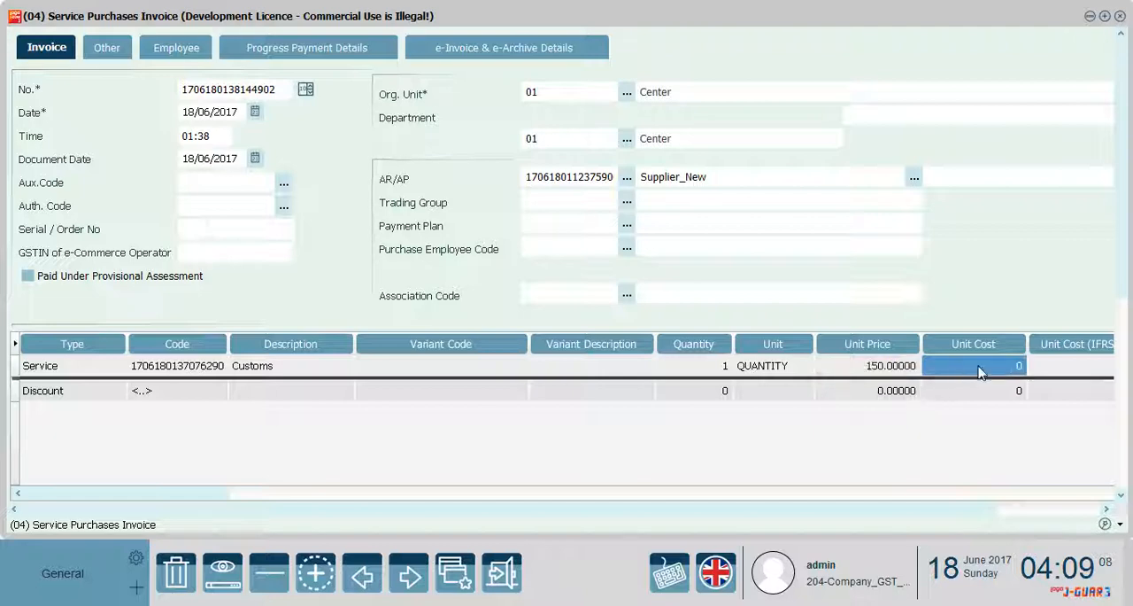
Save the completed service purchases invoice for the Customs service
scroll(1118, 282, "down", 3)
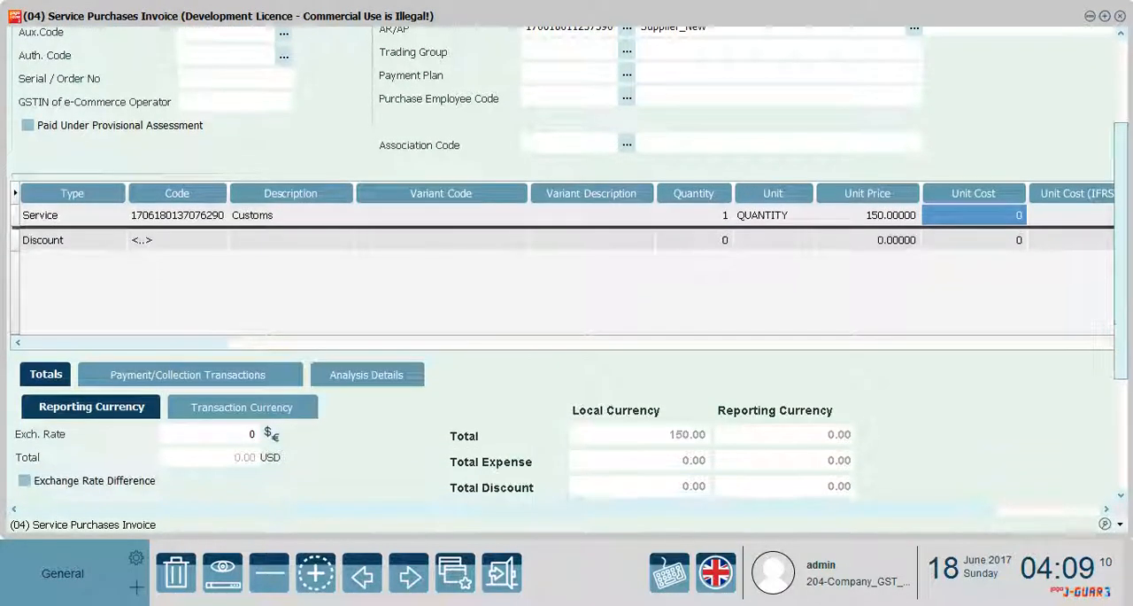
scroll(1130, 386, "down", 2)
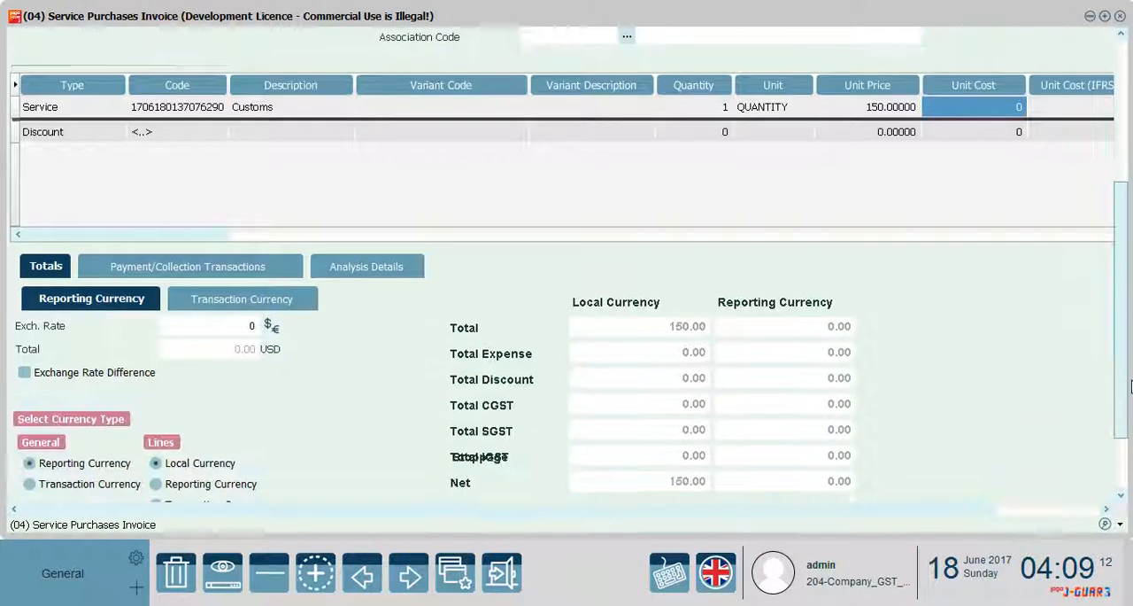
scroll(1130, 387, "down", 2)
scroll(1036, 521, "right", 3)
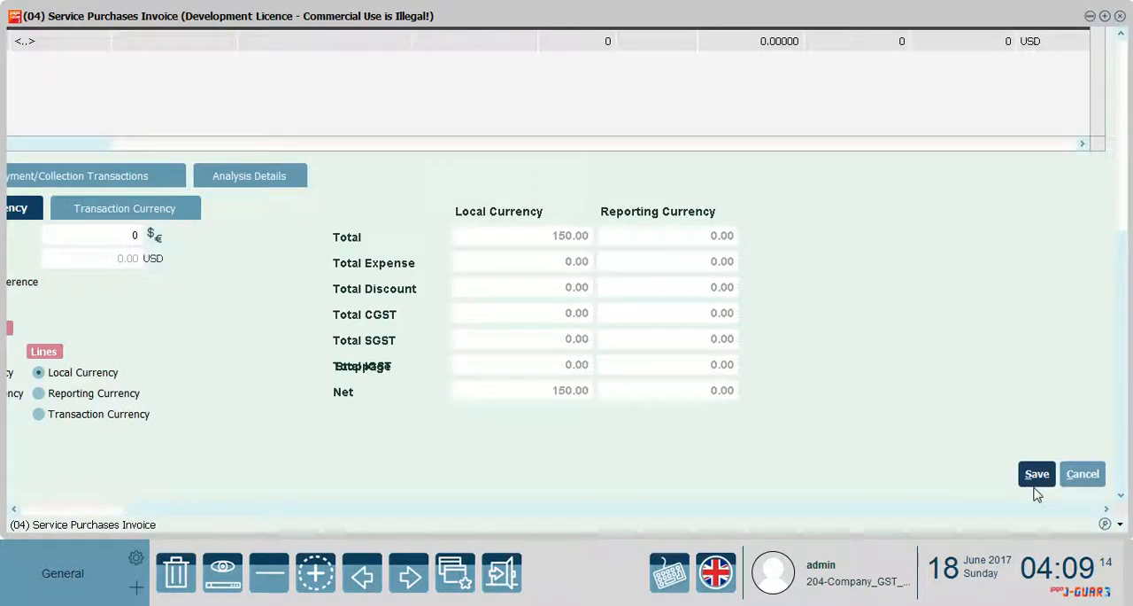
left_click(1035, 474)
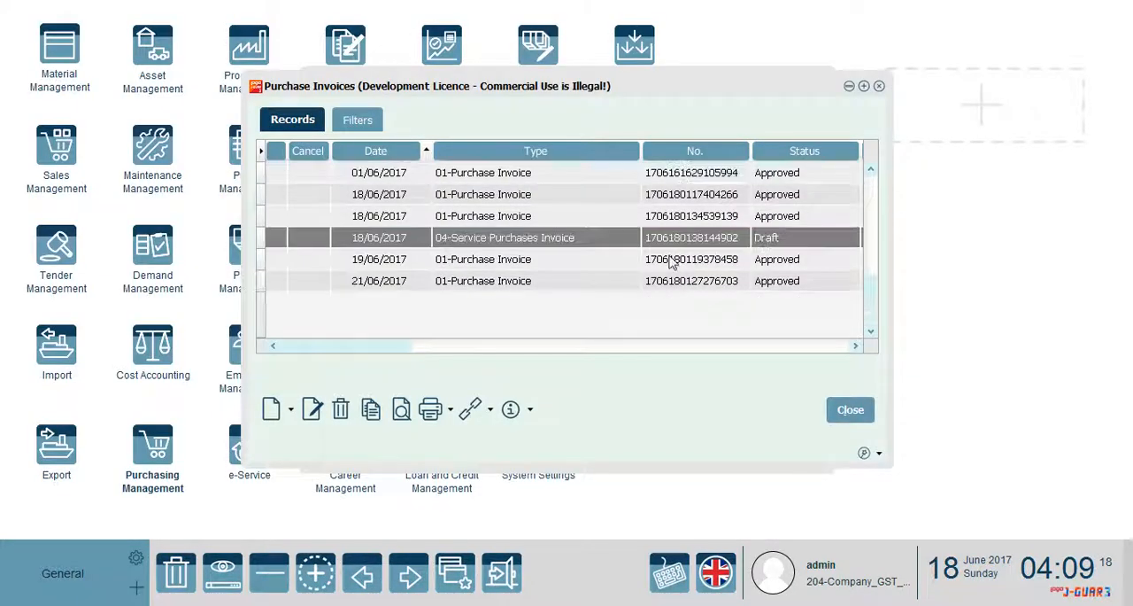
Change the status of the new 04-Service Purchases Invoice to Approved and leave the purchase invoices
right_click(600, 236)
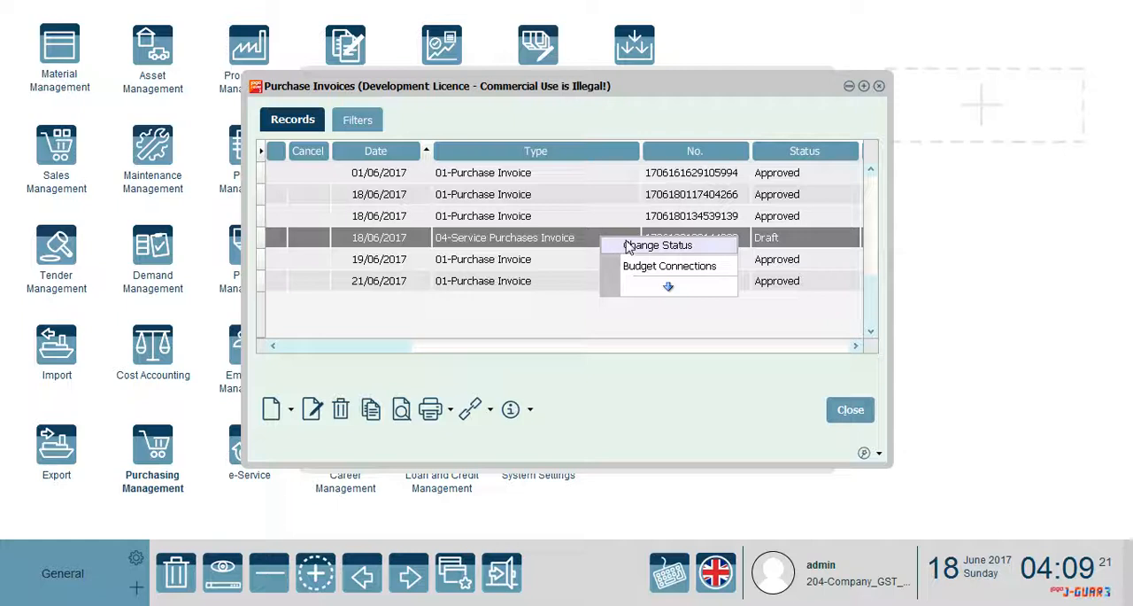
left_click(628, 245)
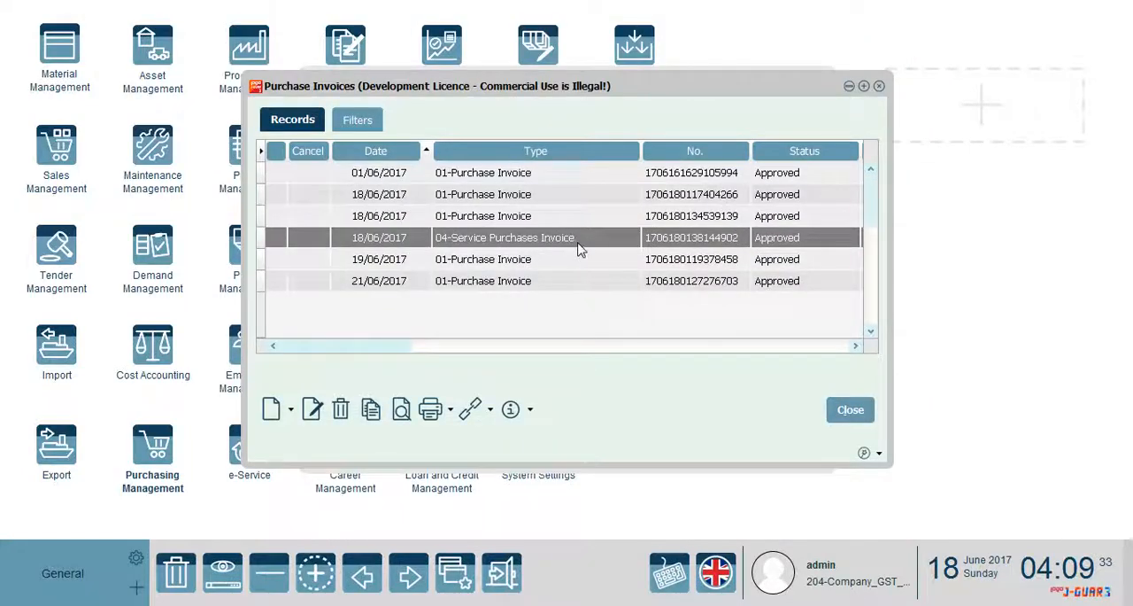
left_click(850, 408)
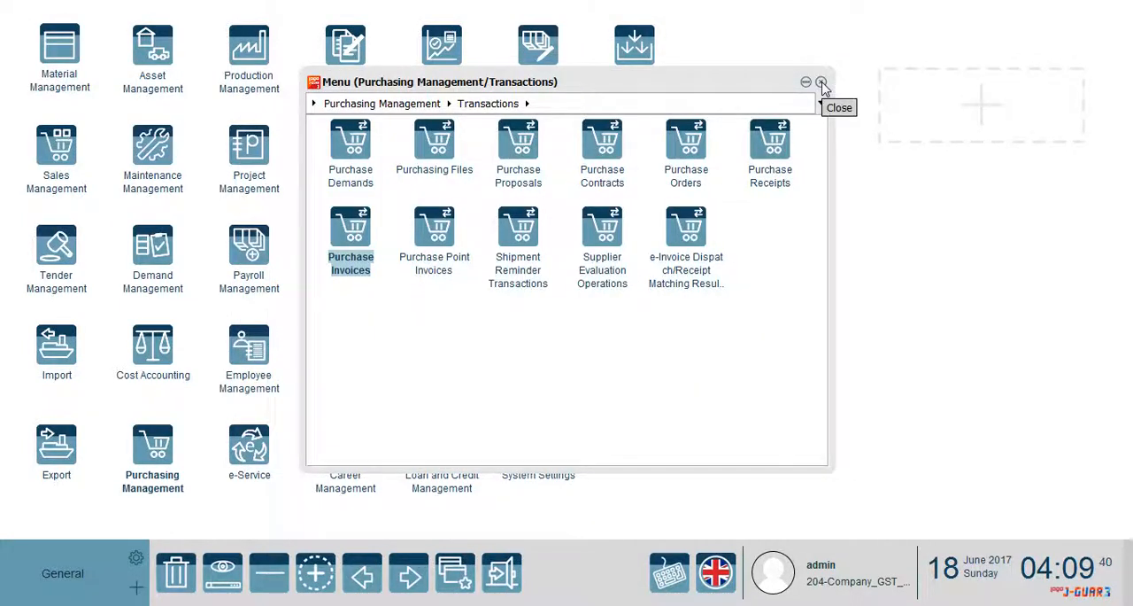
left_click(822, 82)
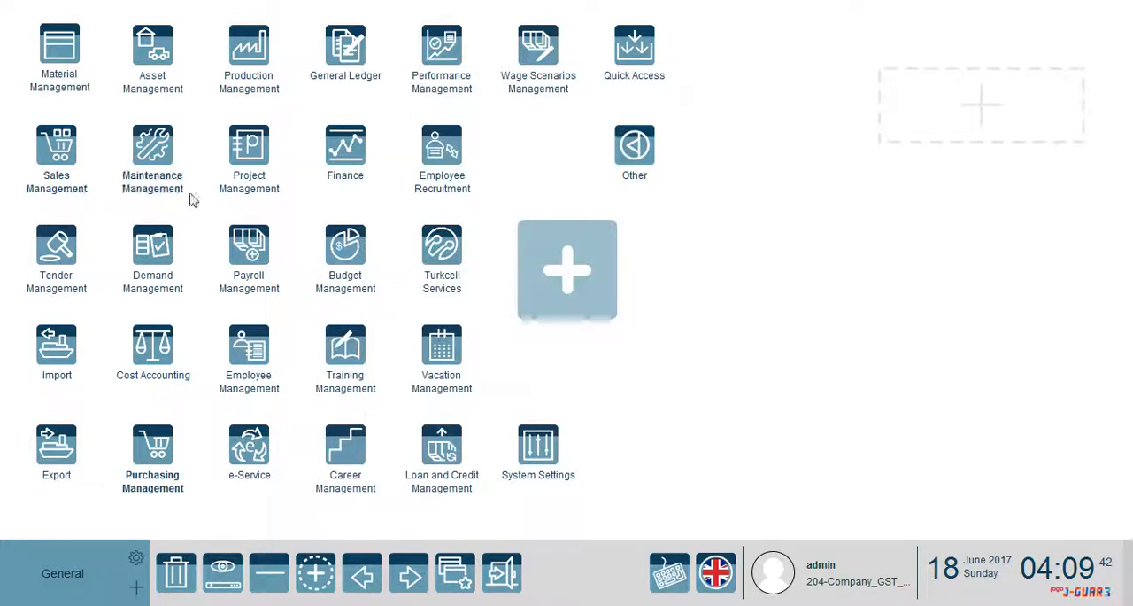
Create a new cost distribution slip from the Material Management transactions
left_click(69, 51)
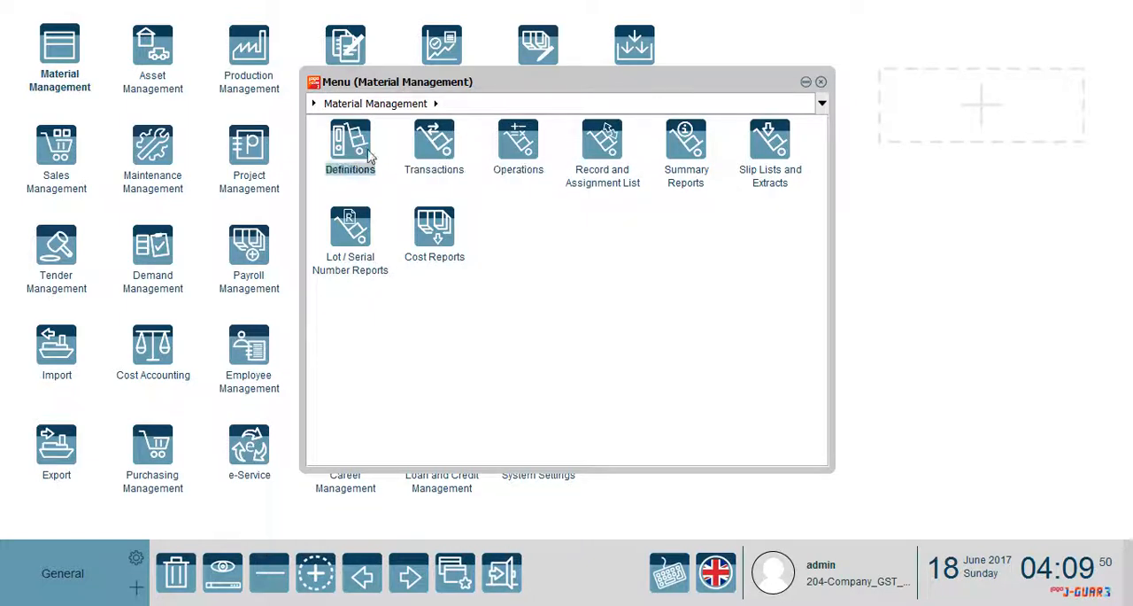
left_click(520, 140)
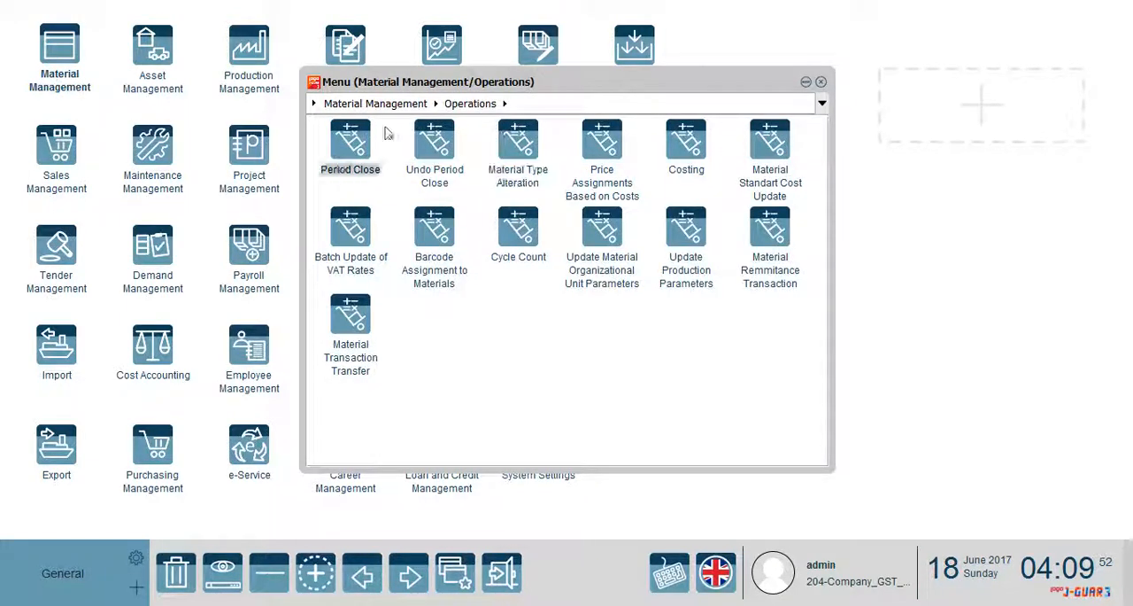
left_click(425, 104)
left_click(453, 153)
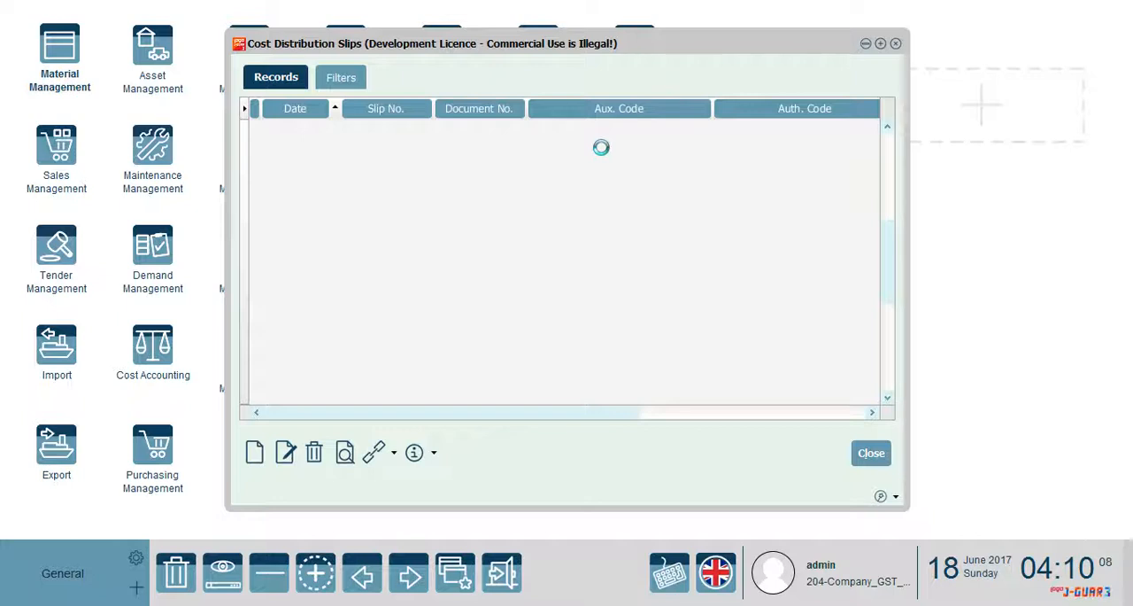
double_click(618, 44)
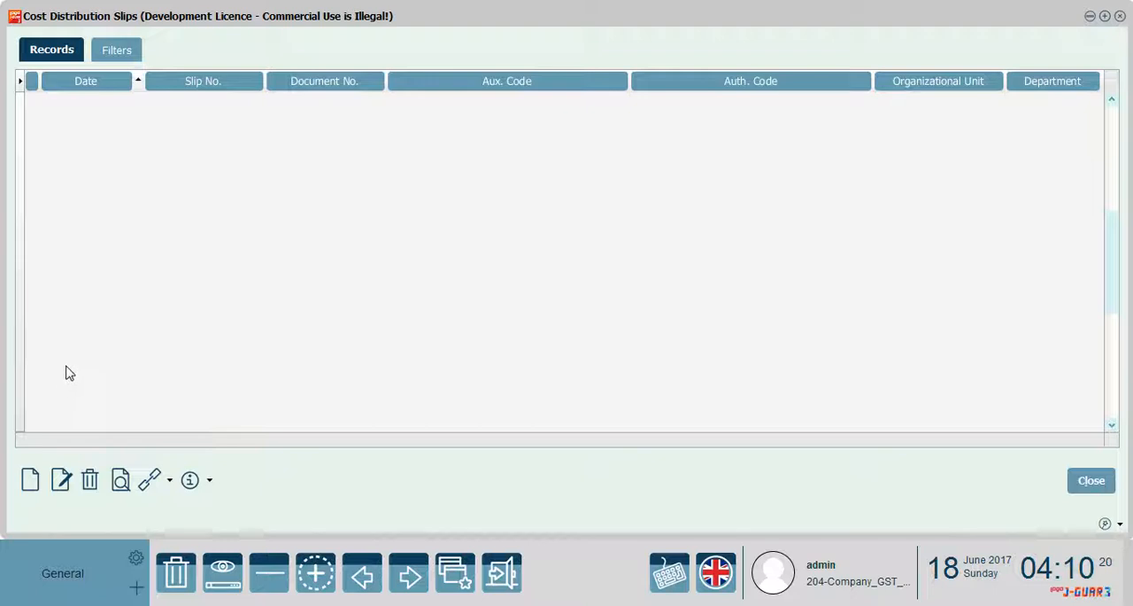
left_click(32, 477)
double_click(463, 23)
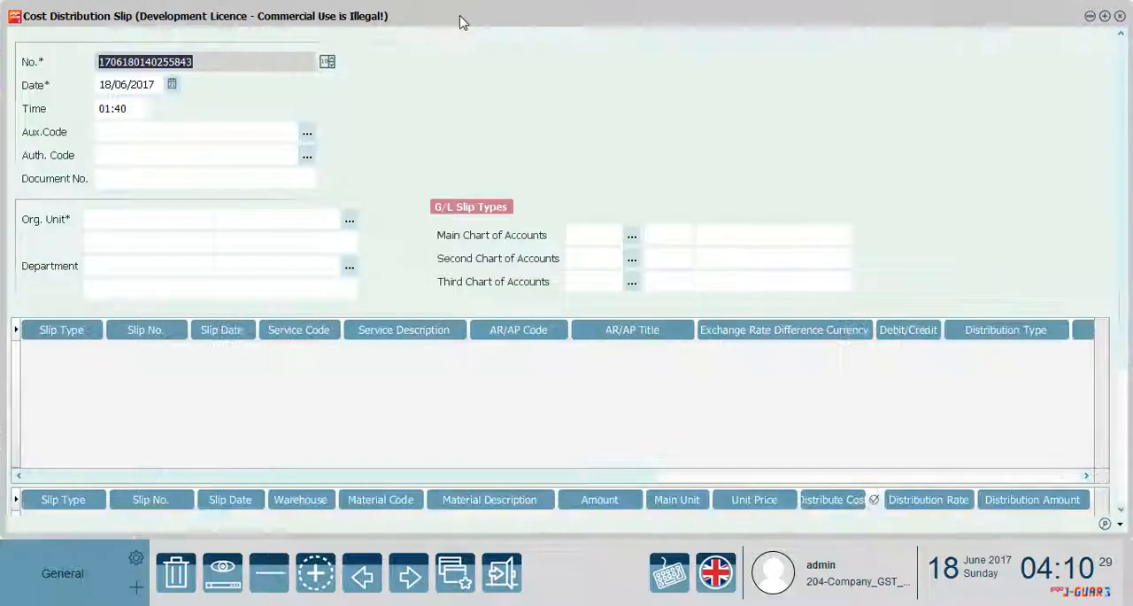
Set the slip's organizational unit and department to 01 Center and its main chart of accounts slip type to 04 Daily / Journal
left_click(335, 219)
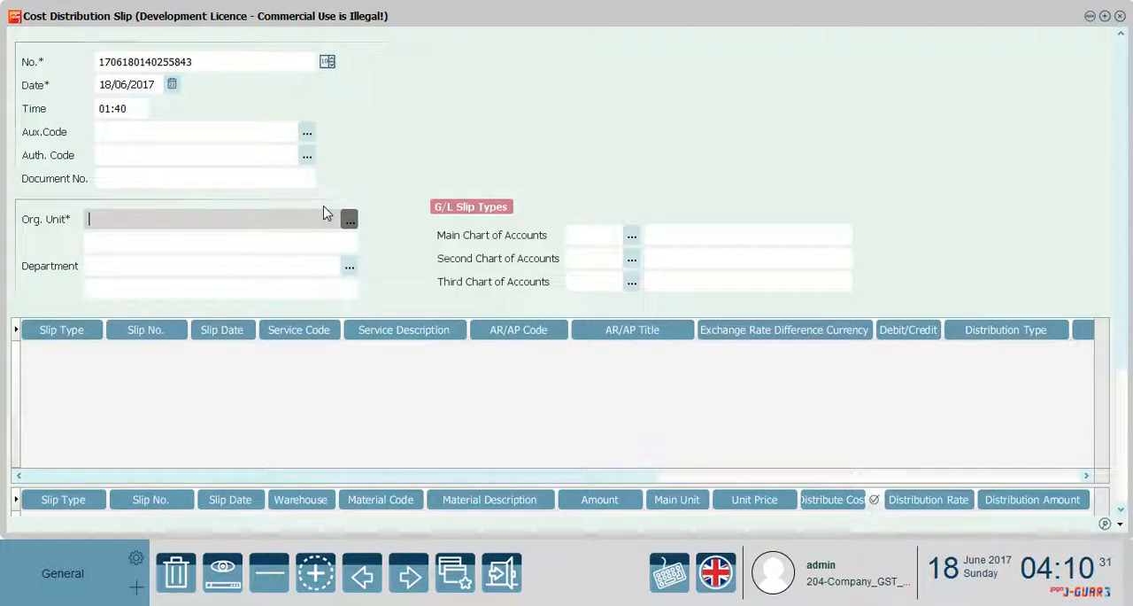
left_click(349, 219)
double_click(535, 171)
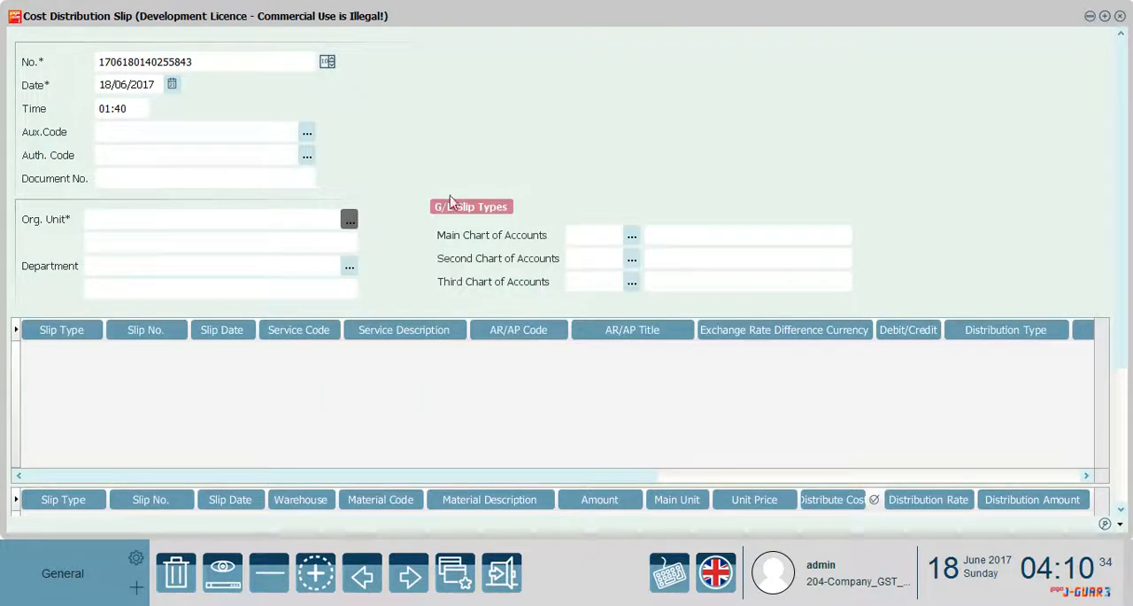
left_click(349, 267)
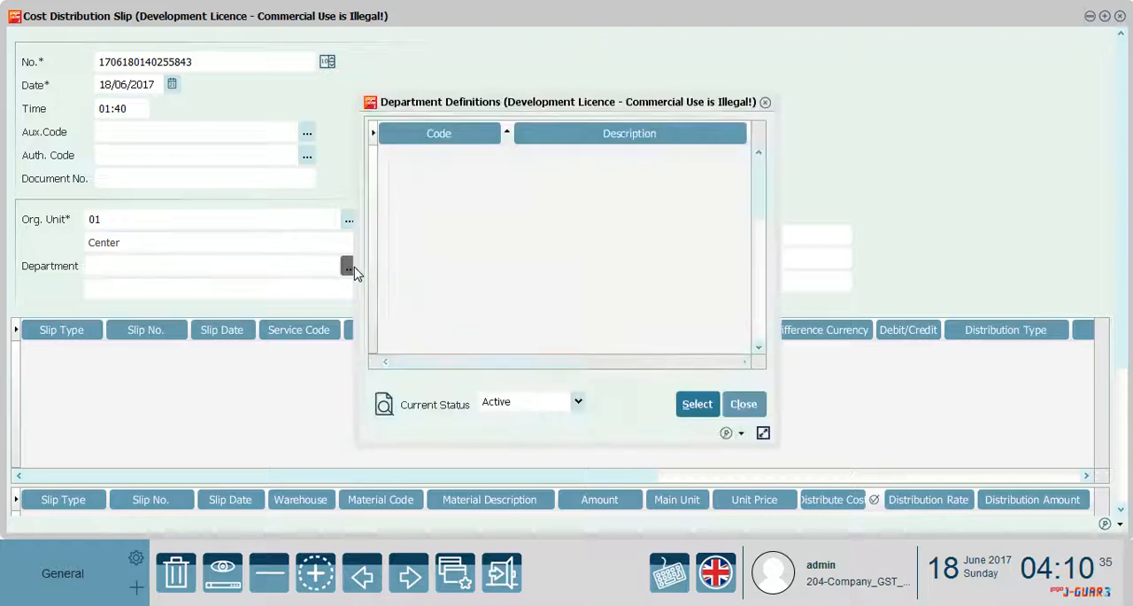
double_click(507, 165)
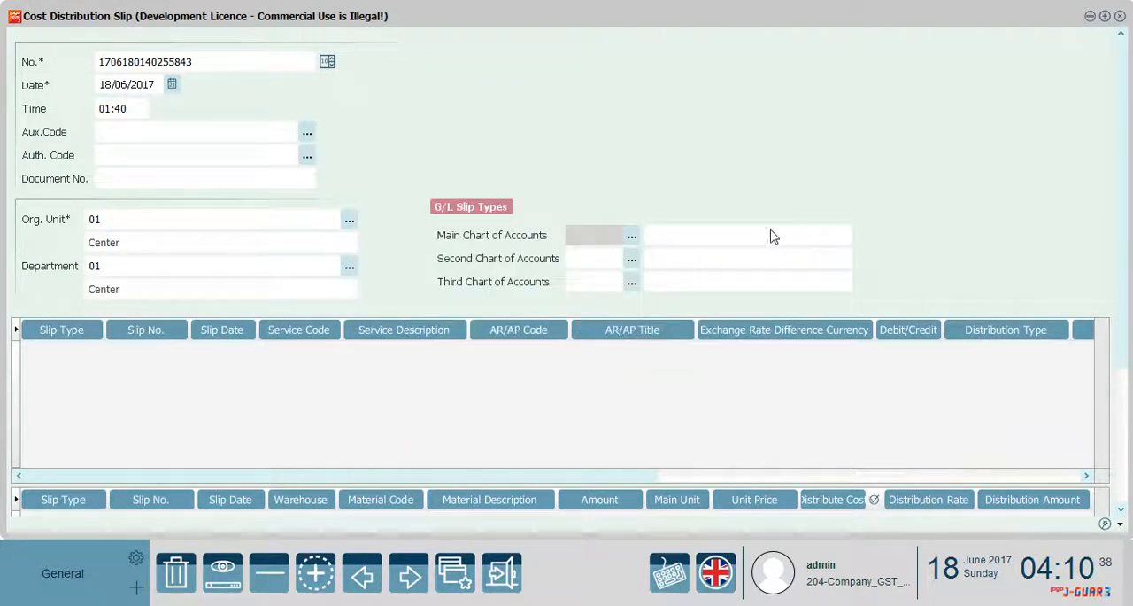
left_click(634, 234)
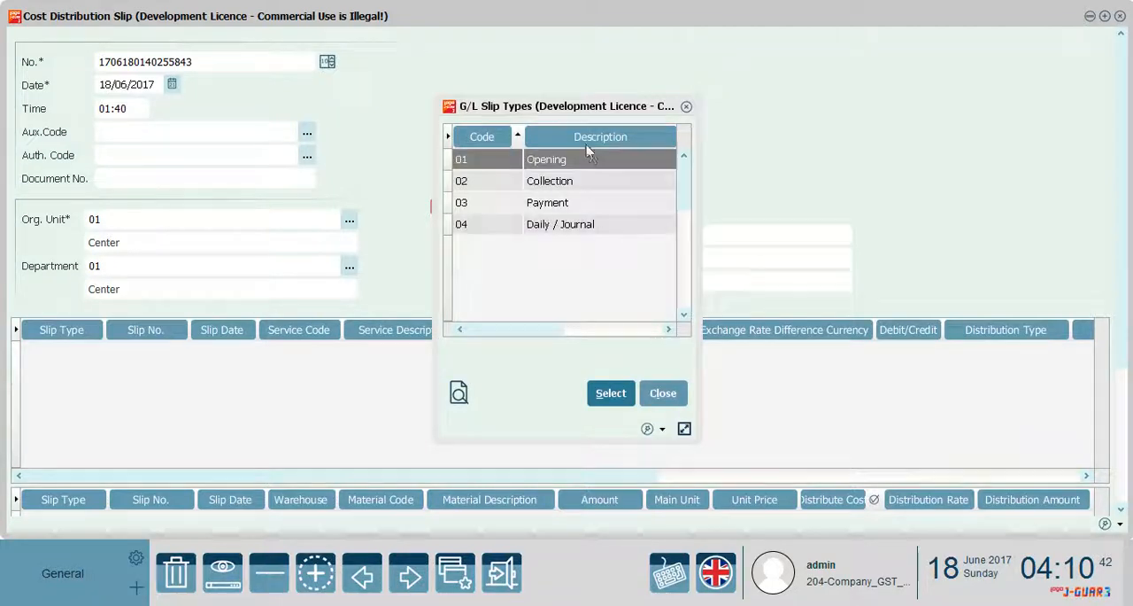
double_click(571, 229)
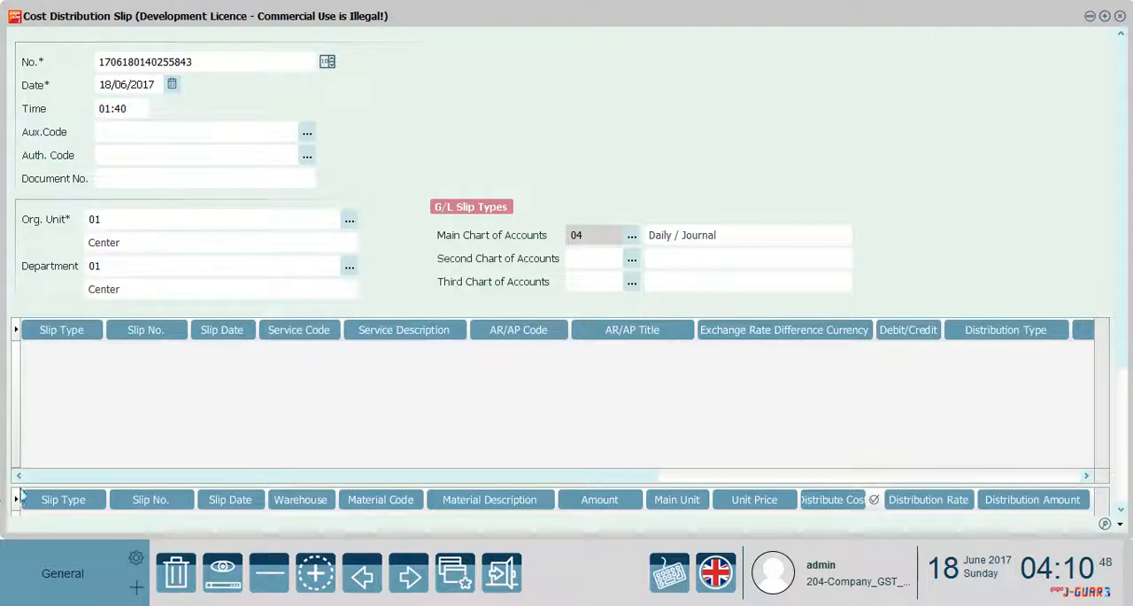
Transfer the Customs line of the (04) Service Purchased Invoice into the slip as the cost to distribute
scroll(1129, 307, "down", 2)
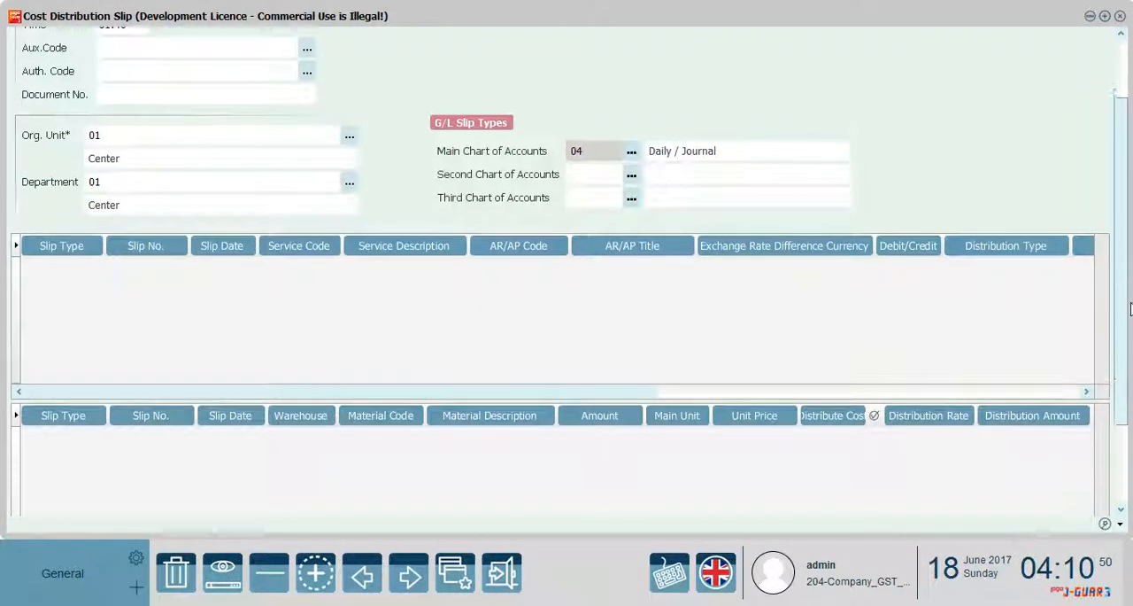
scroll(1130, 307, "down", 3)
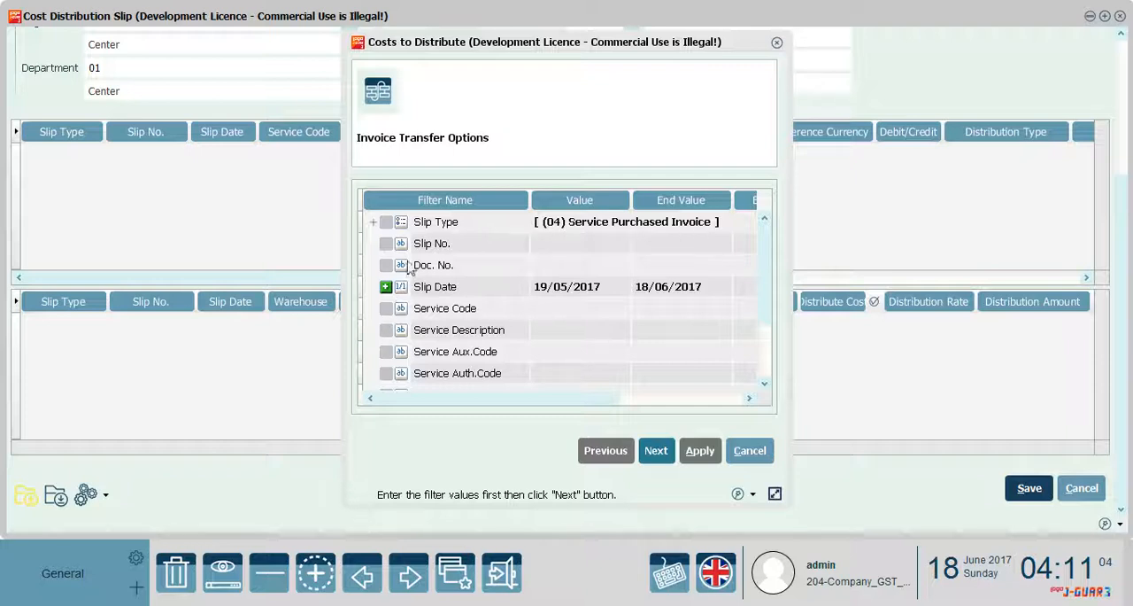
left_click(659, 451)
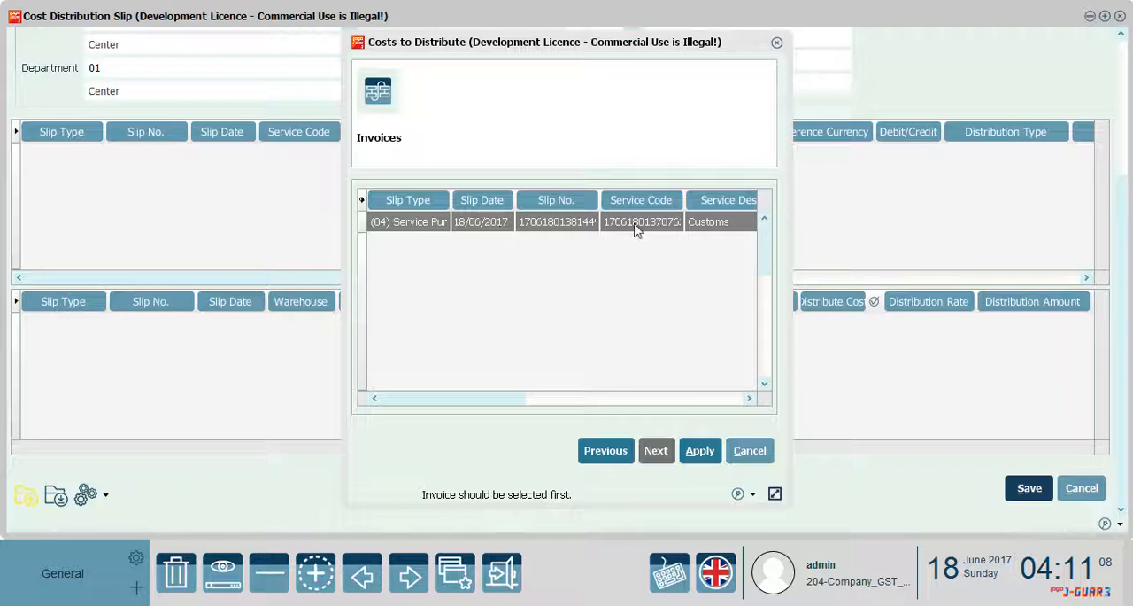
left_click(700, 459)
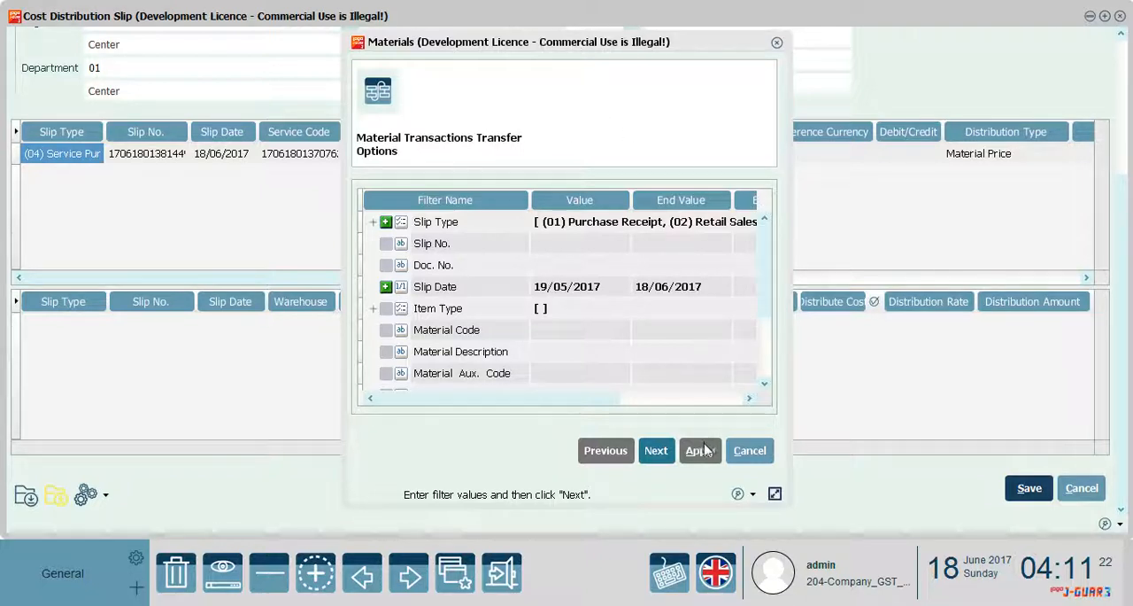
Add the Raw_Material purchase receipt transaction to the slip as the material receiving the cost
left_click(662, 455)
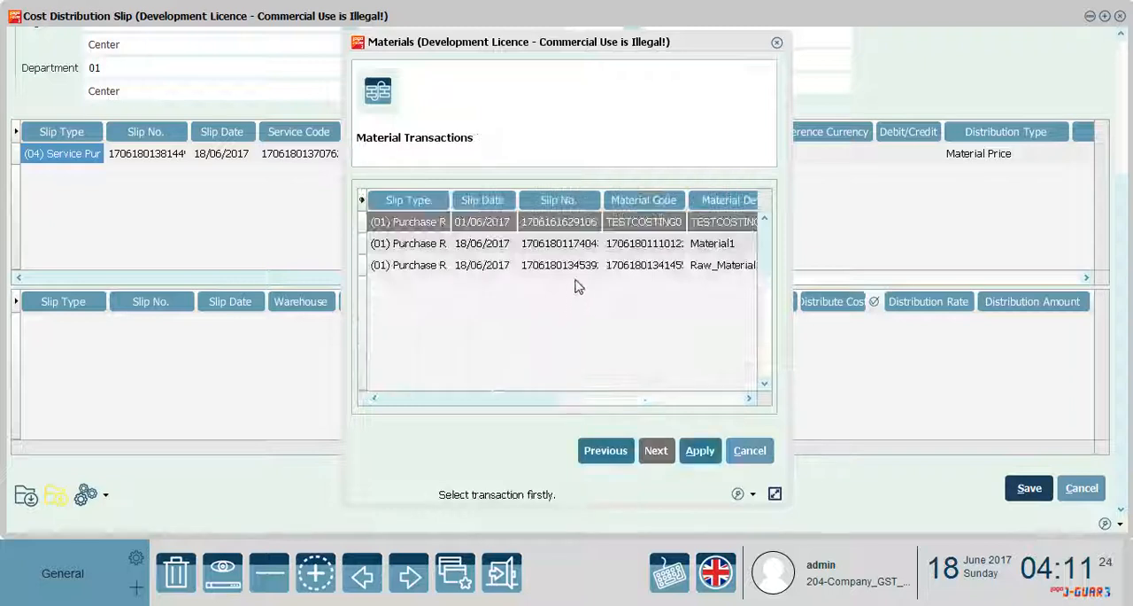
left_click(638, 266)
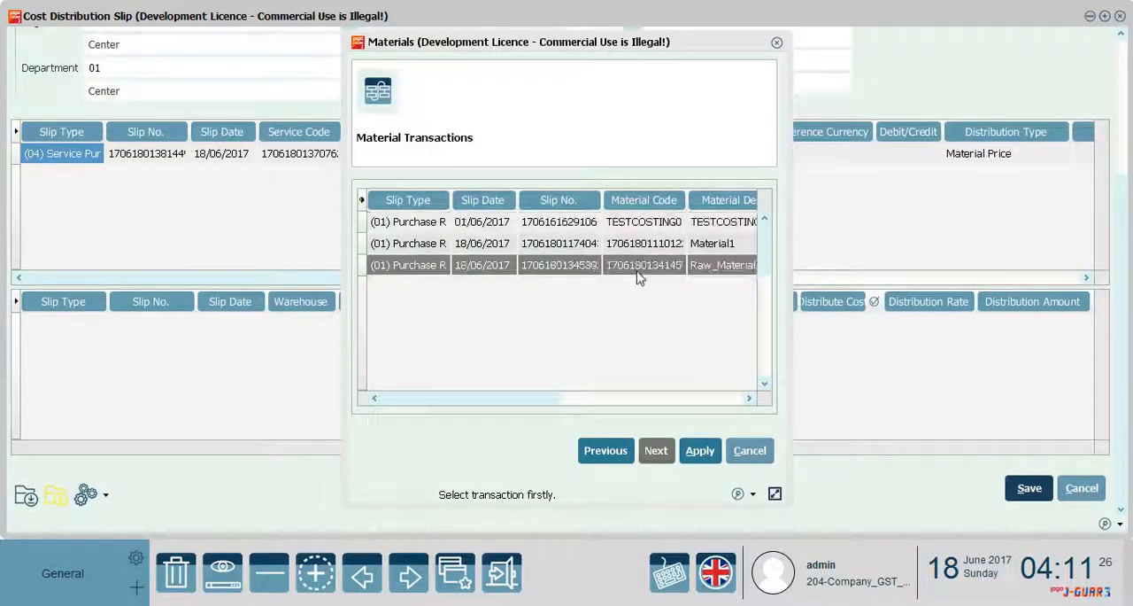
left_click(691, 451)
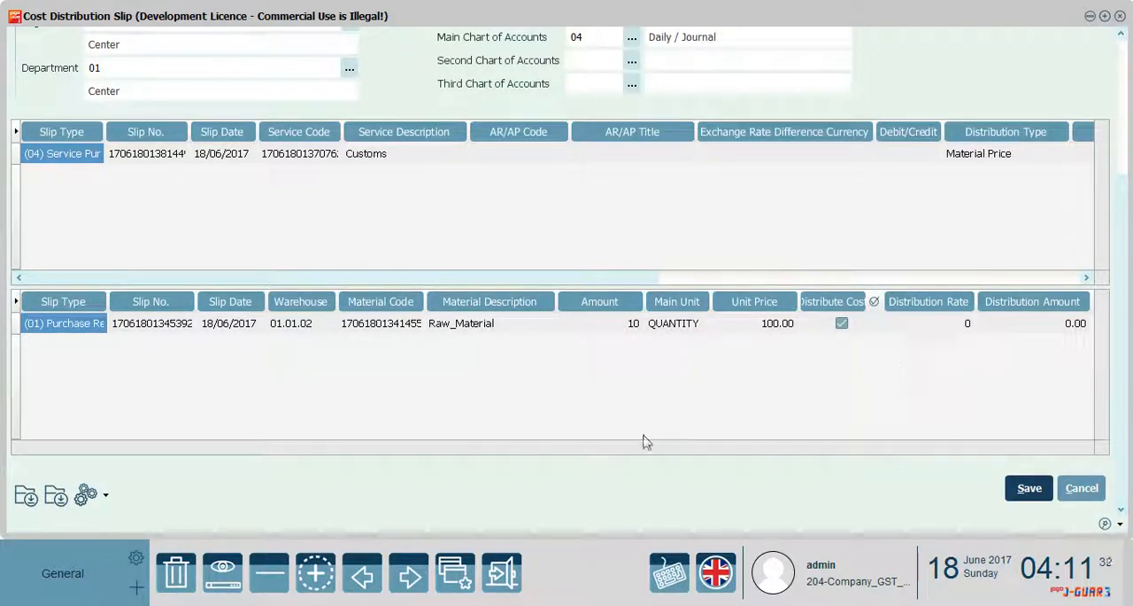
Choose Material Price as the distribution type of the Customs cost line
left_click_drag(319, 275, 563, 288)
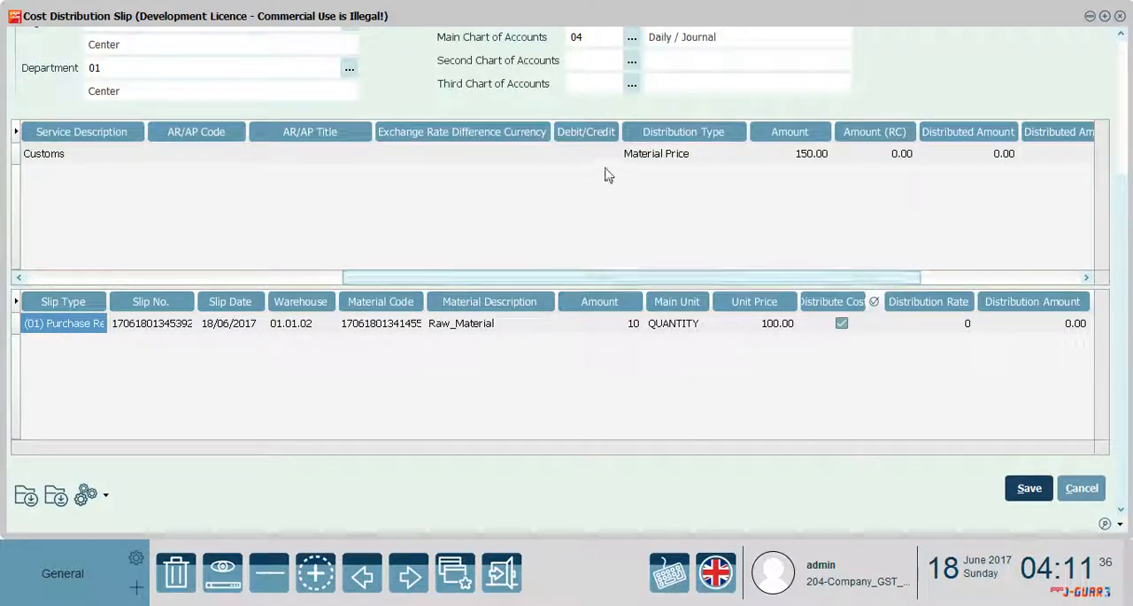
left_click(727, 155)
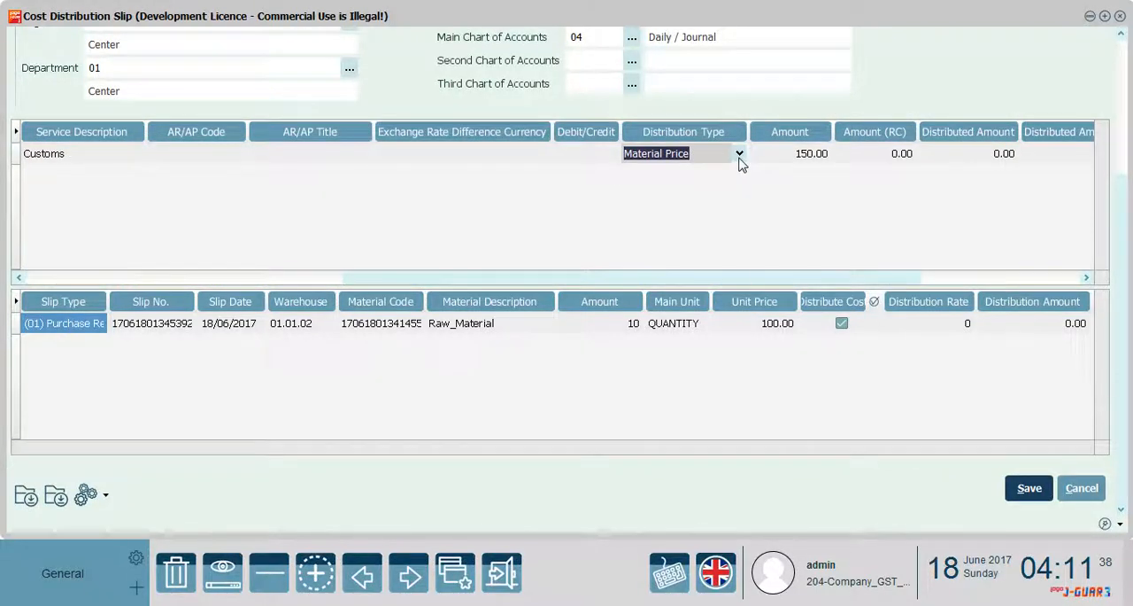
left_click(738, 153)
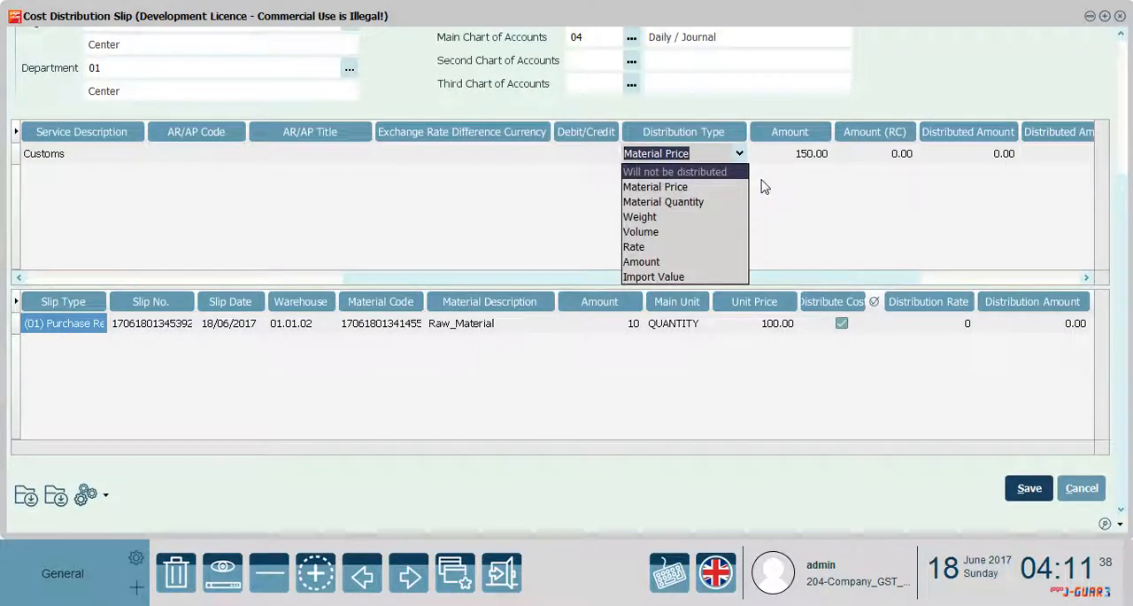
left_click(690, 187)
left_click(801, 159)
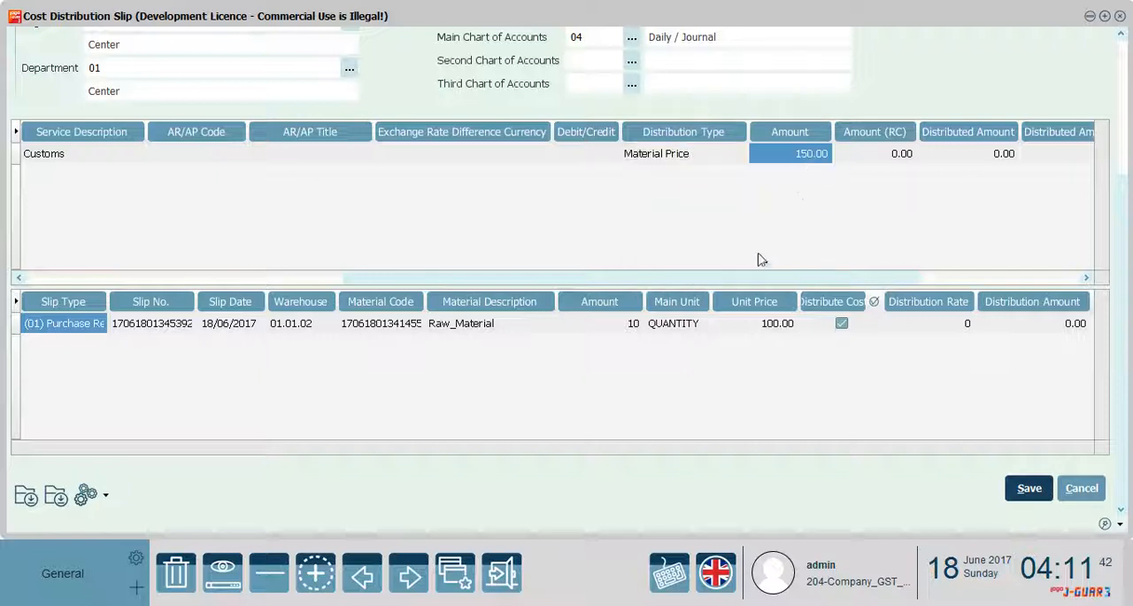
Update the total to be distributed on the raw material line, then save the cost distribution slip and close the slips list
left_click_drag(759, 281, 938, 281)
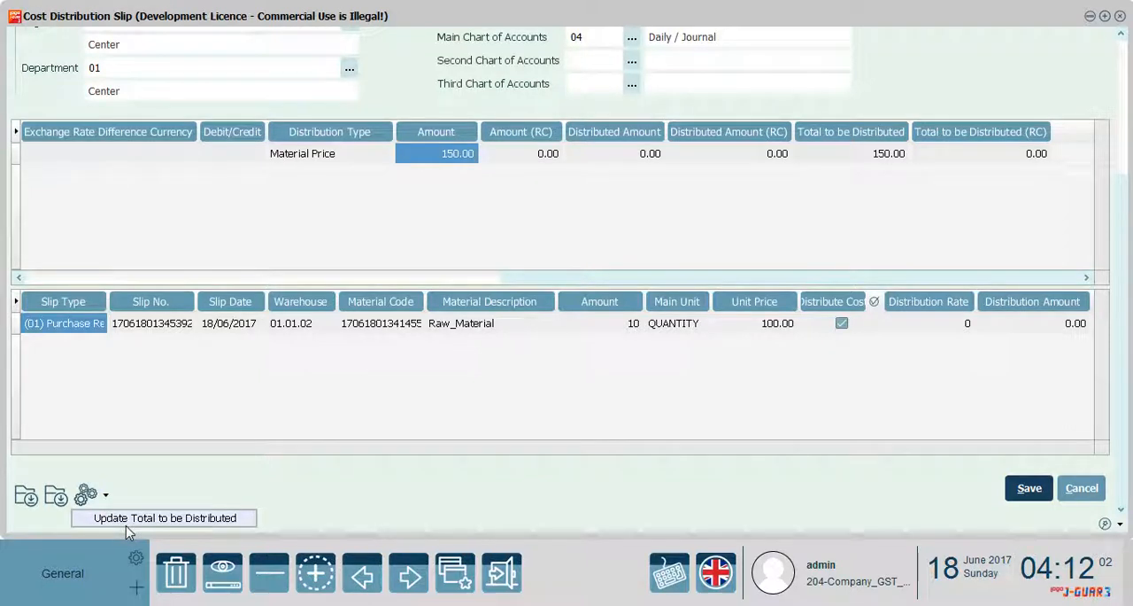
left_click(132, 518)
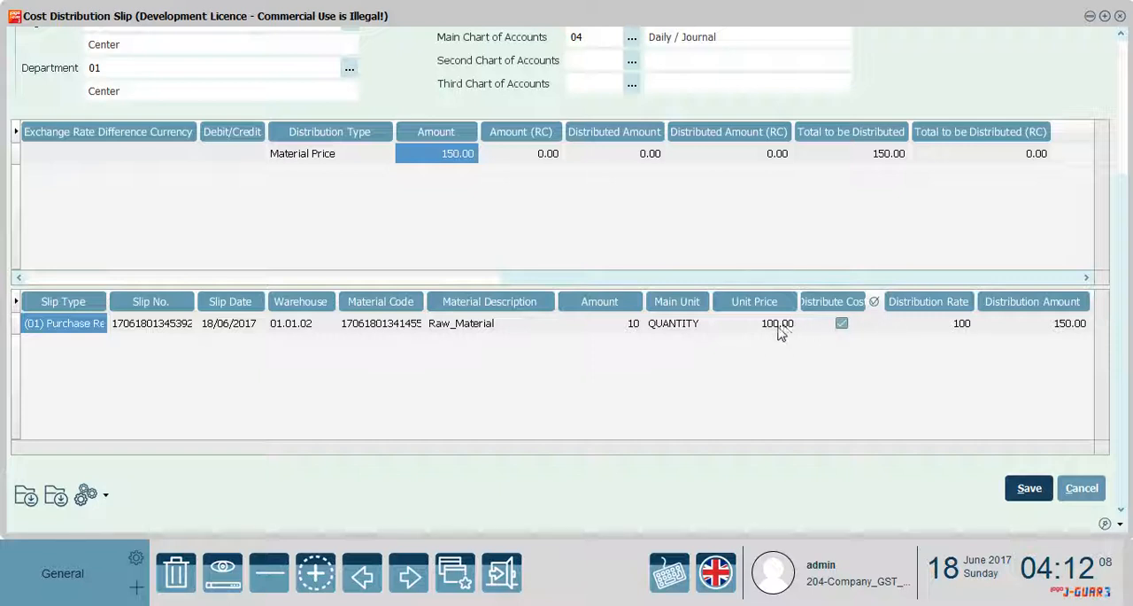
left_click(1027, 487)
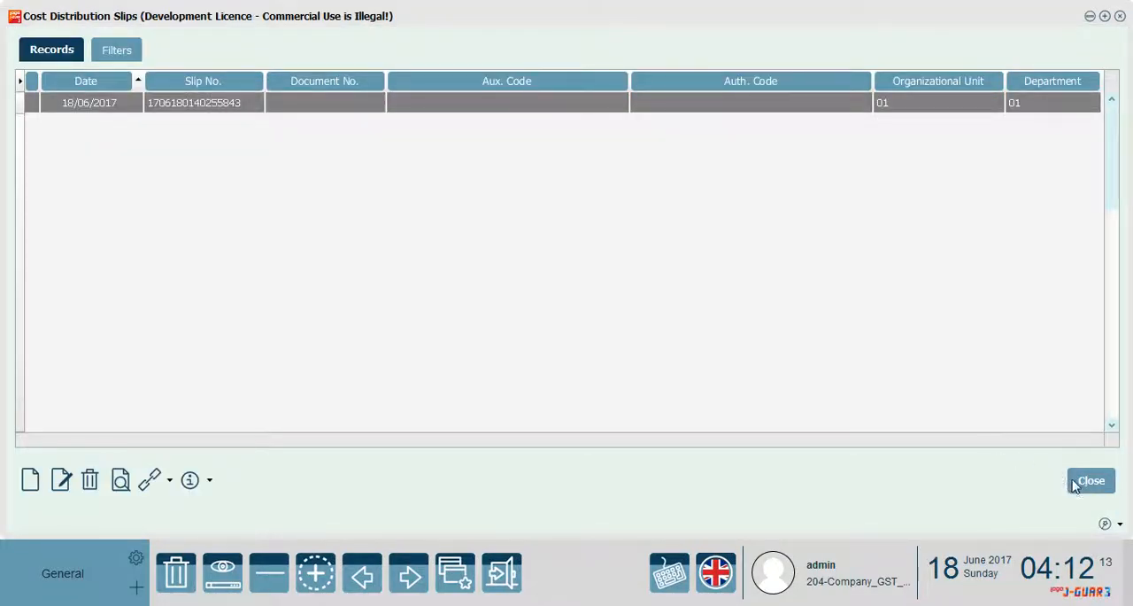
left_click(1076, 484)
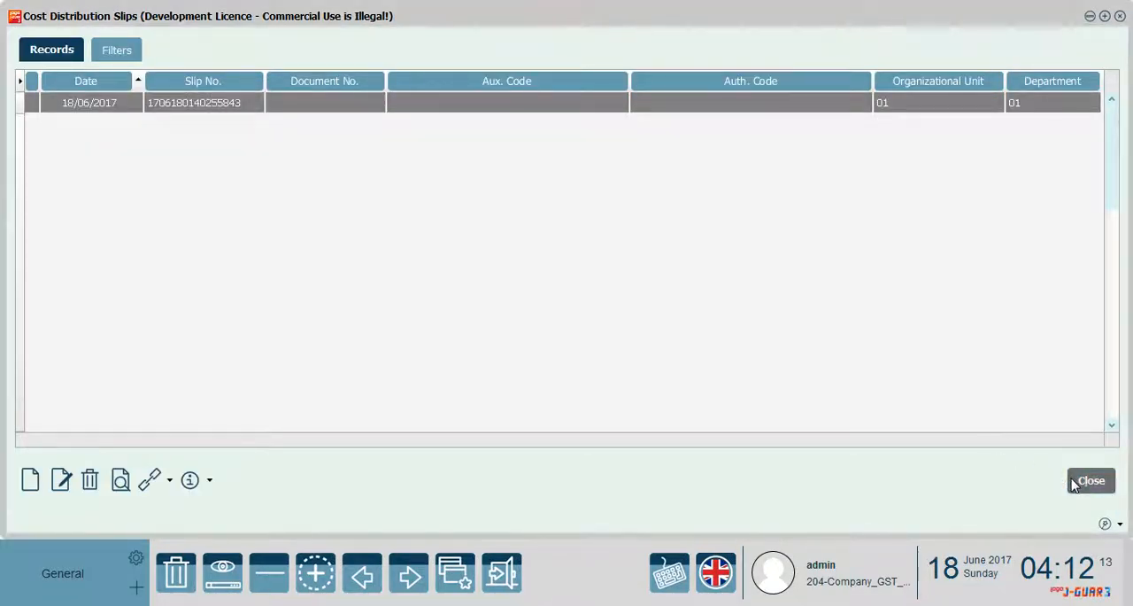
Run the Material Management Costing operation with no material filters set, then close the operations menu
left_click(821, 81)
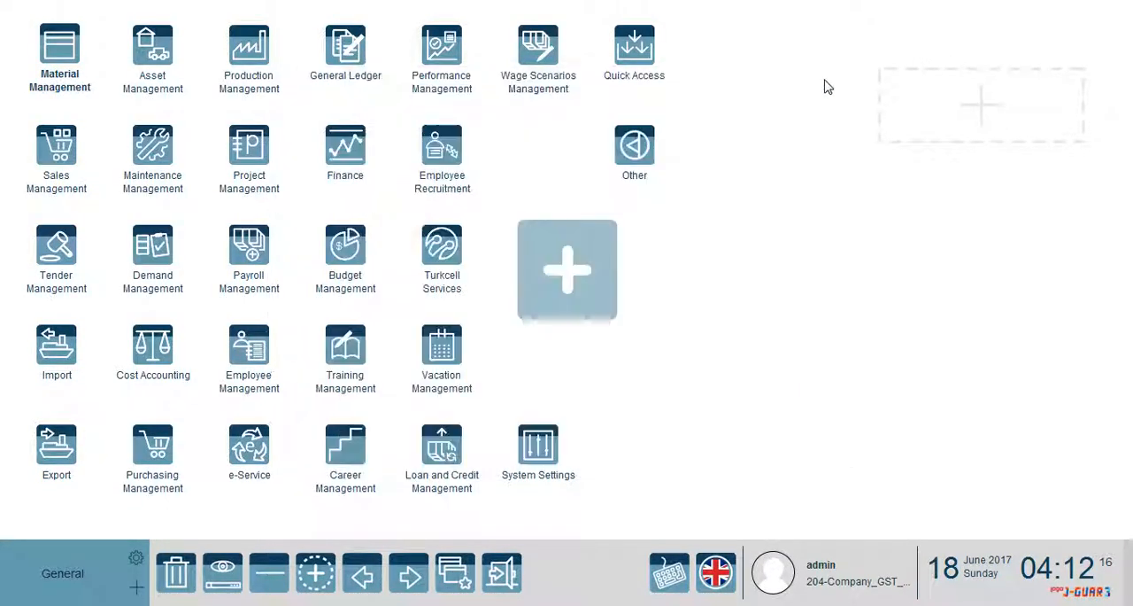
left_click(80, 79)
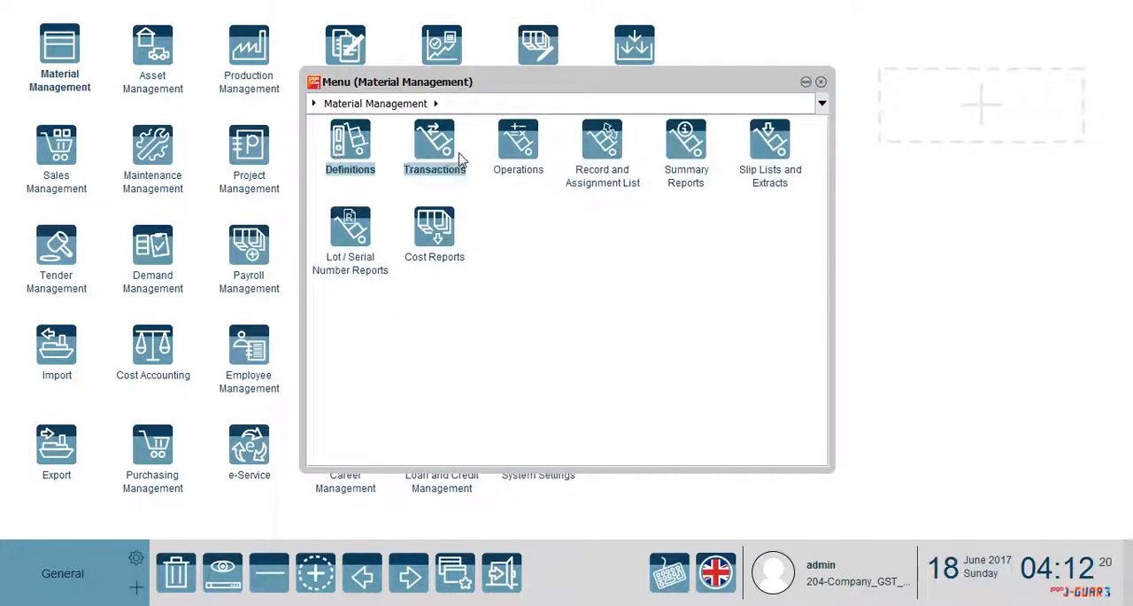
left_click(518, 150)
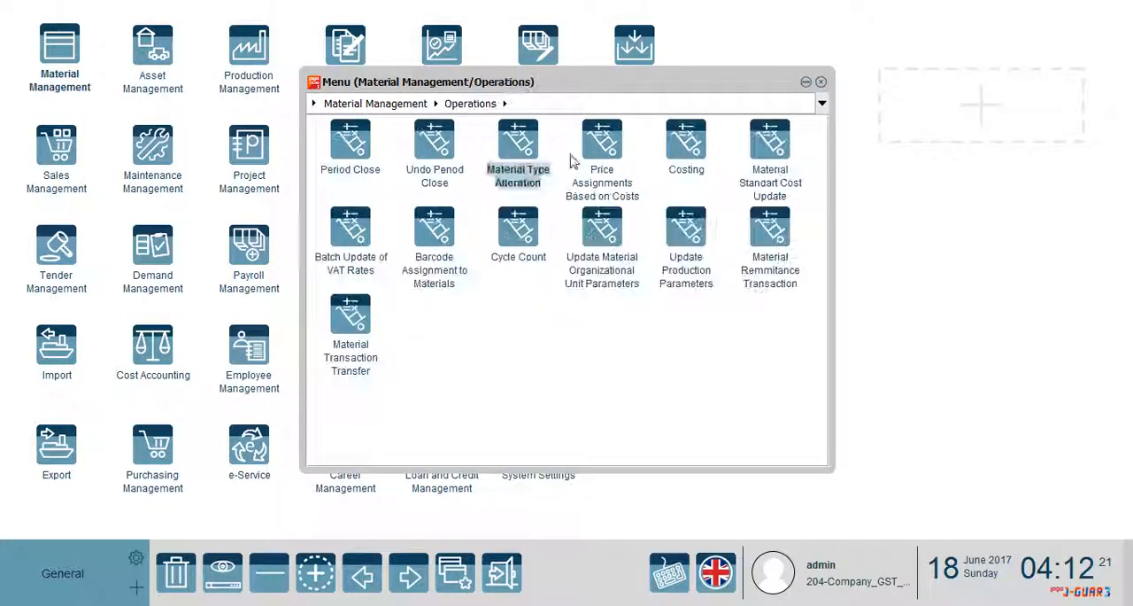
left_click(688, 146)
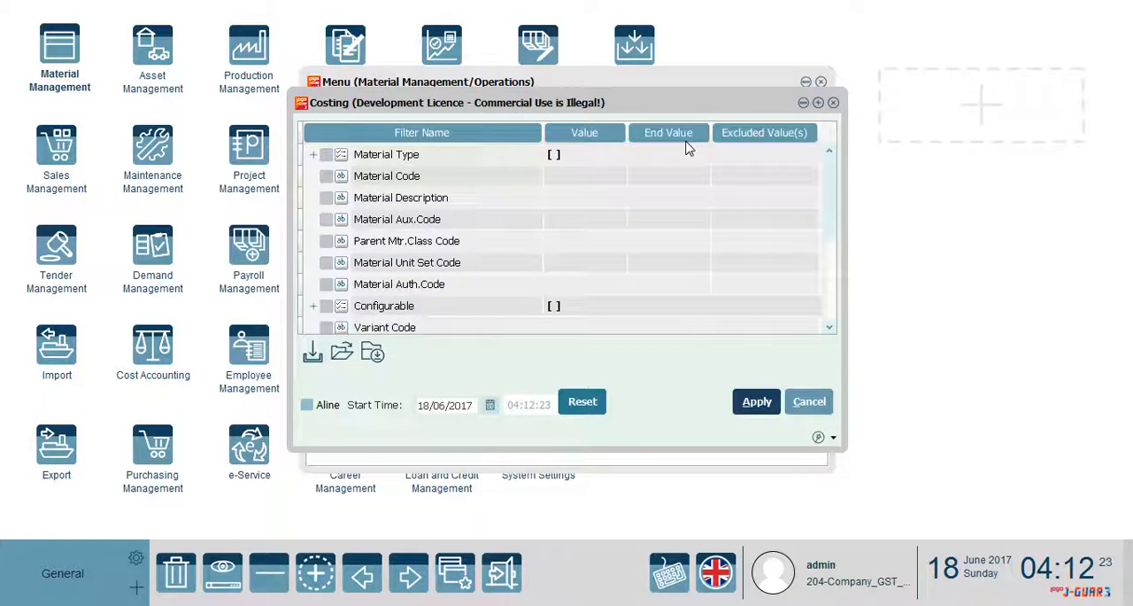
left_click(744, 410)
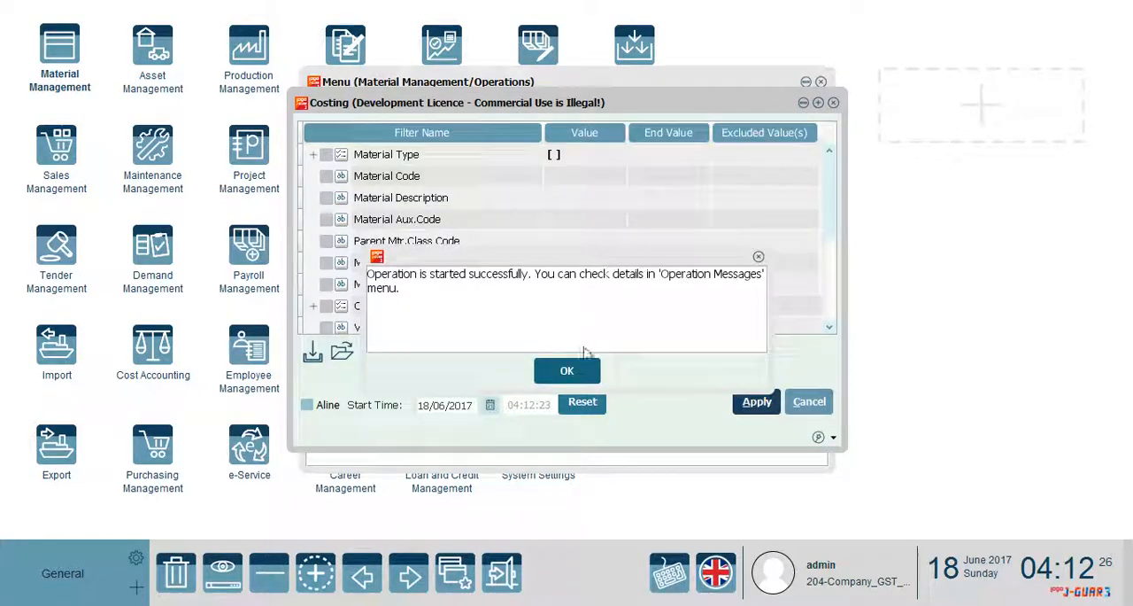
left_click(573, 370)
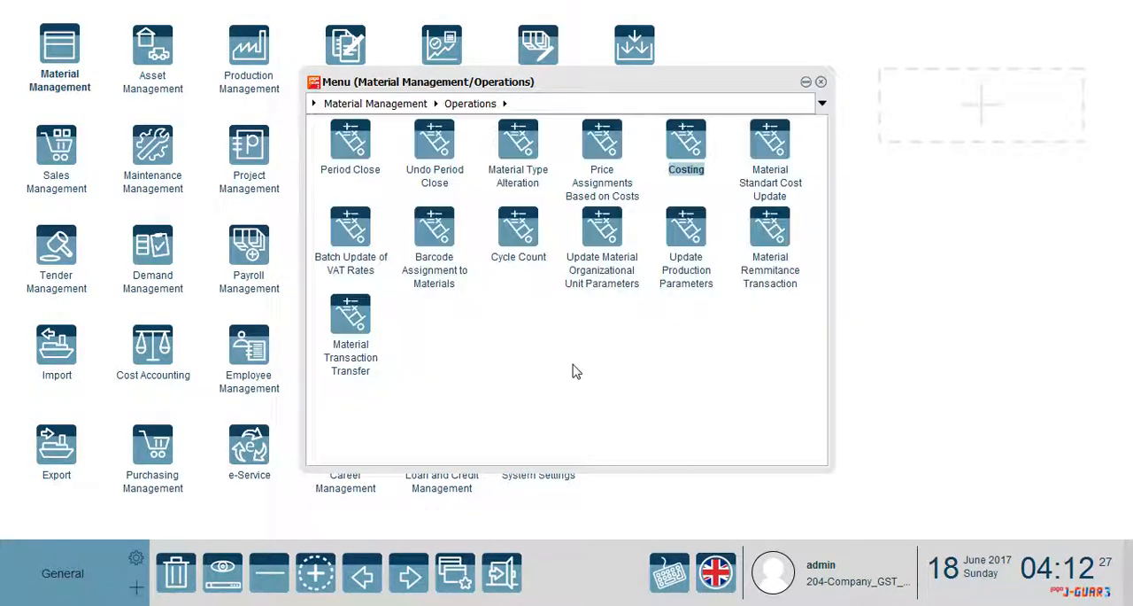
left_click(821, 82)
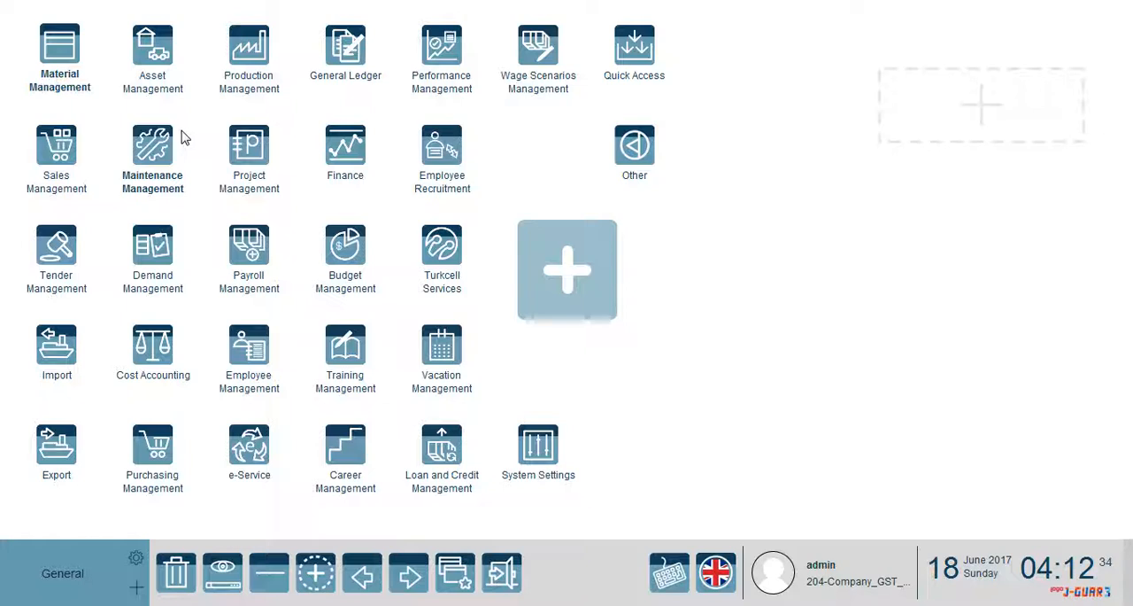
View the 18/06/2017 Raw_Material purchase invoice, listed just before the 04-Service Purchases Invoice in the Purchase Invoices list
left_click(158, 444)
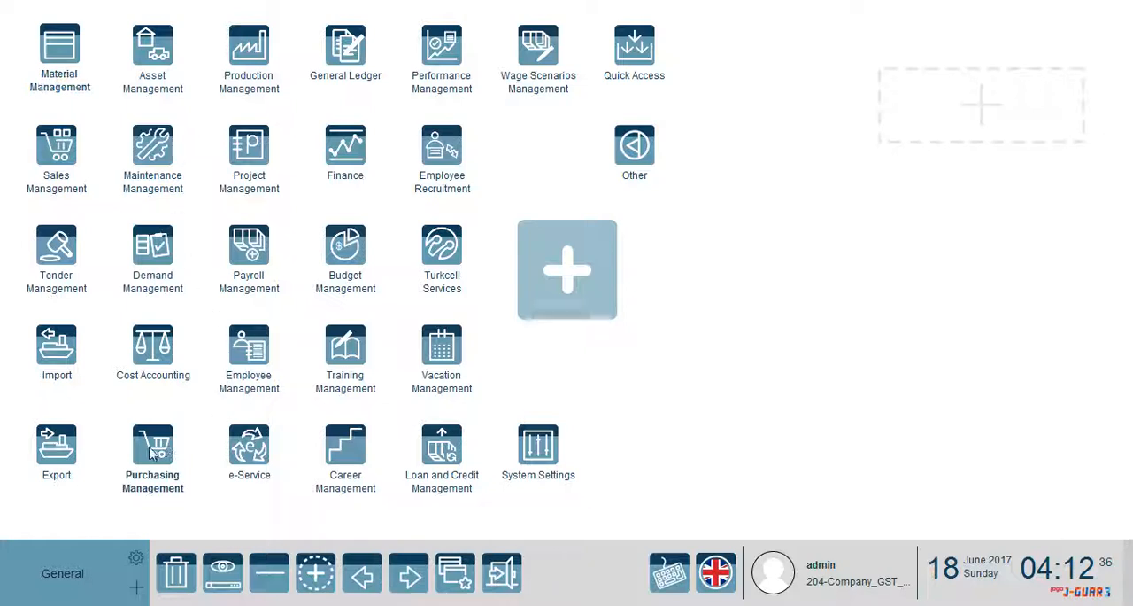
left_click(436, 161)
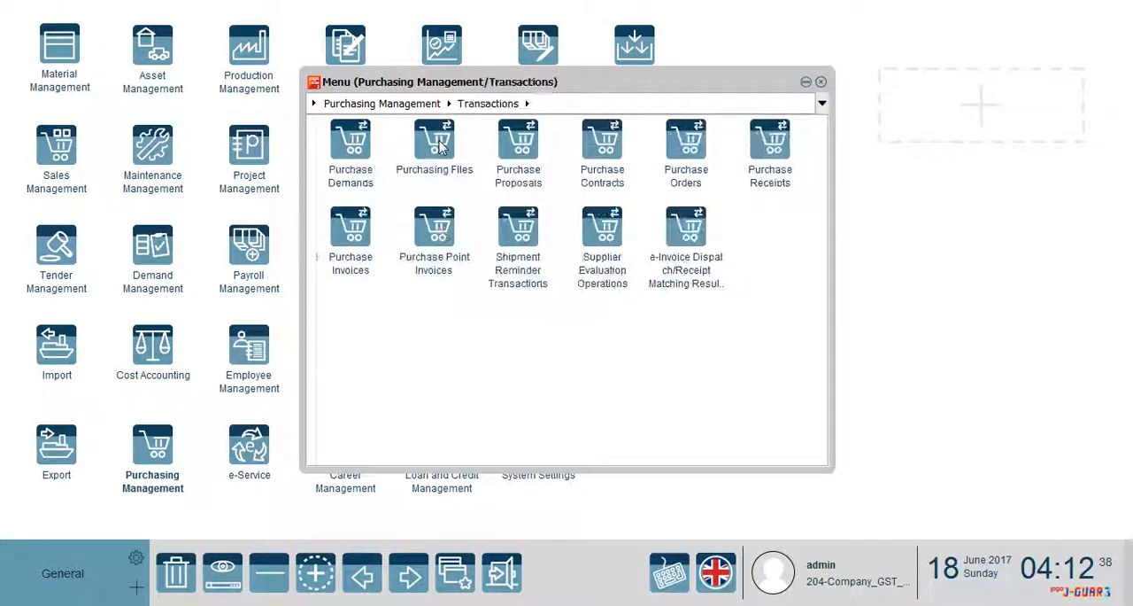
left_click(355, 232)
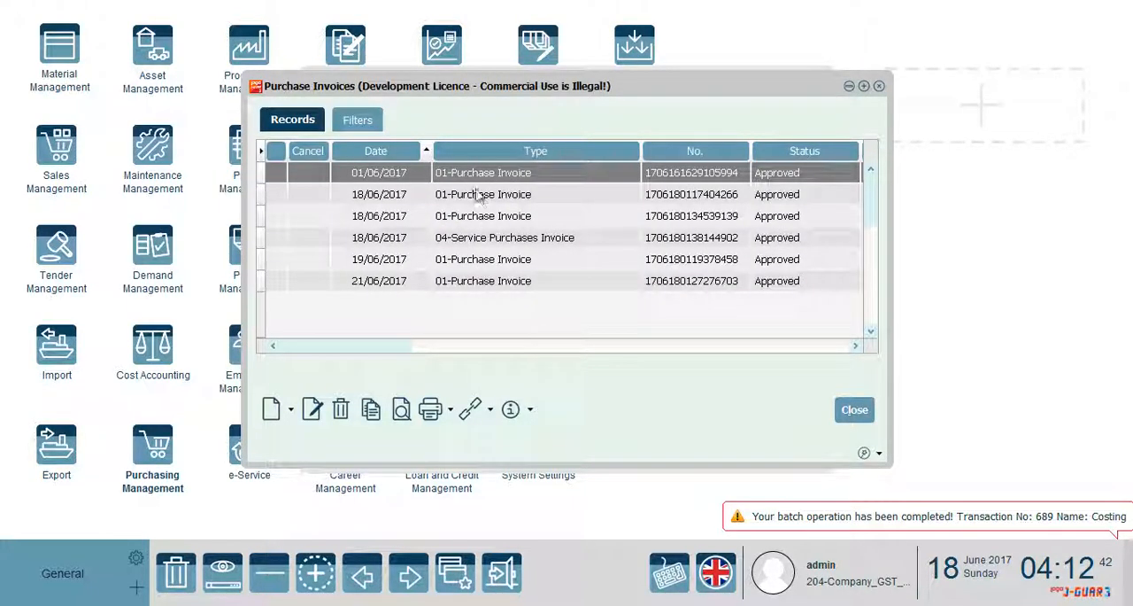
left_click(450, 281)
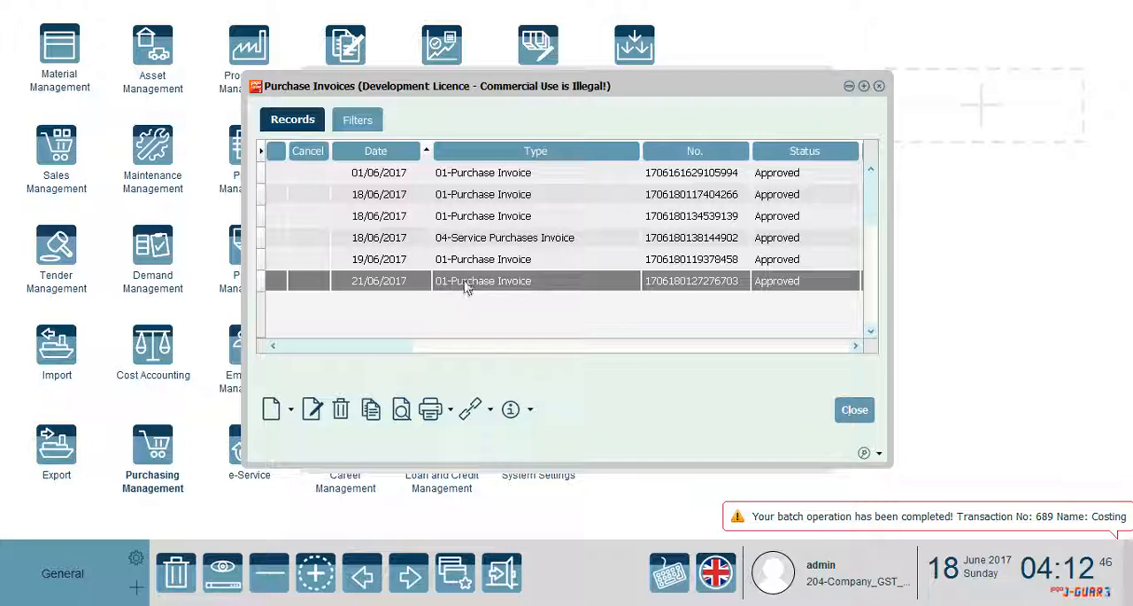
left_click(483, 239)
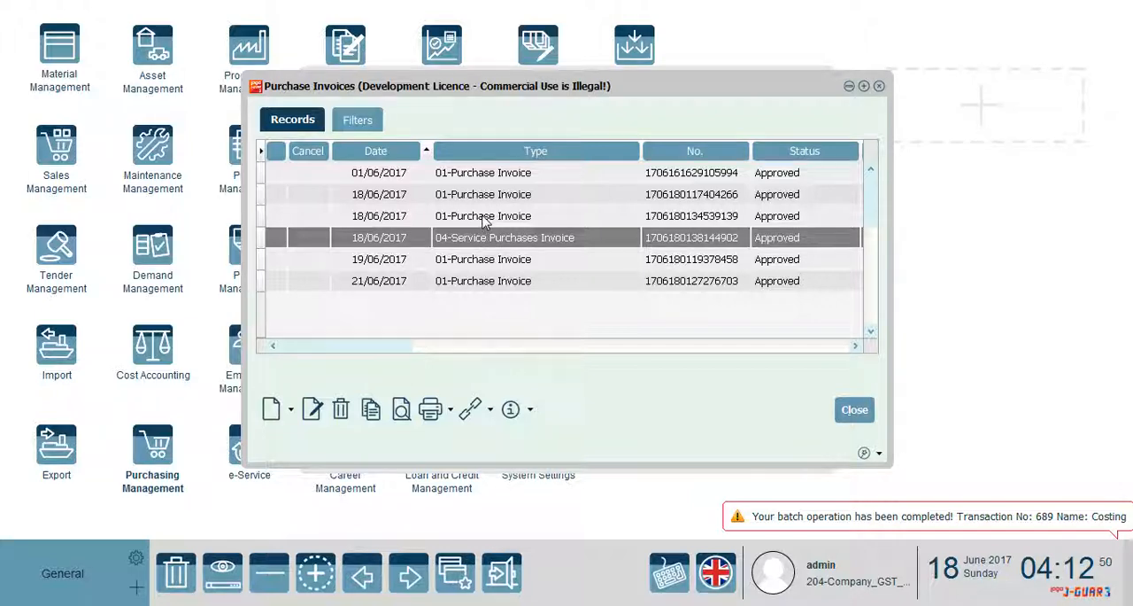
left_click(482, 220)
left_click(403, 412)
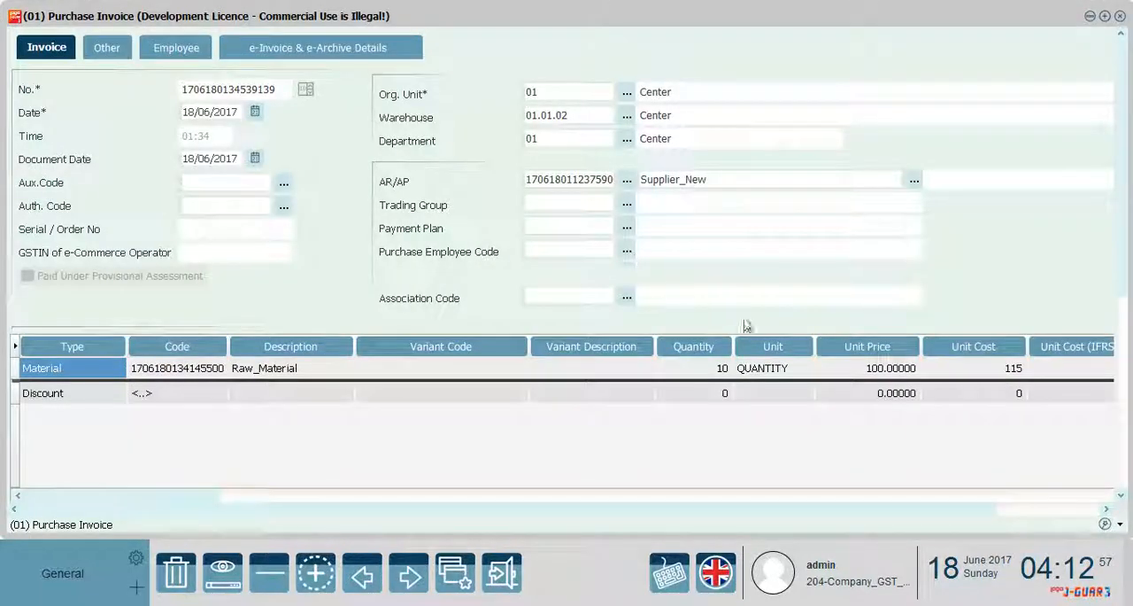
Compare the unit price with the unit cost on the Raw_Material line, check the invoice totals, and close the invoice
left_click(910, 370)
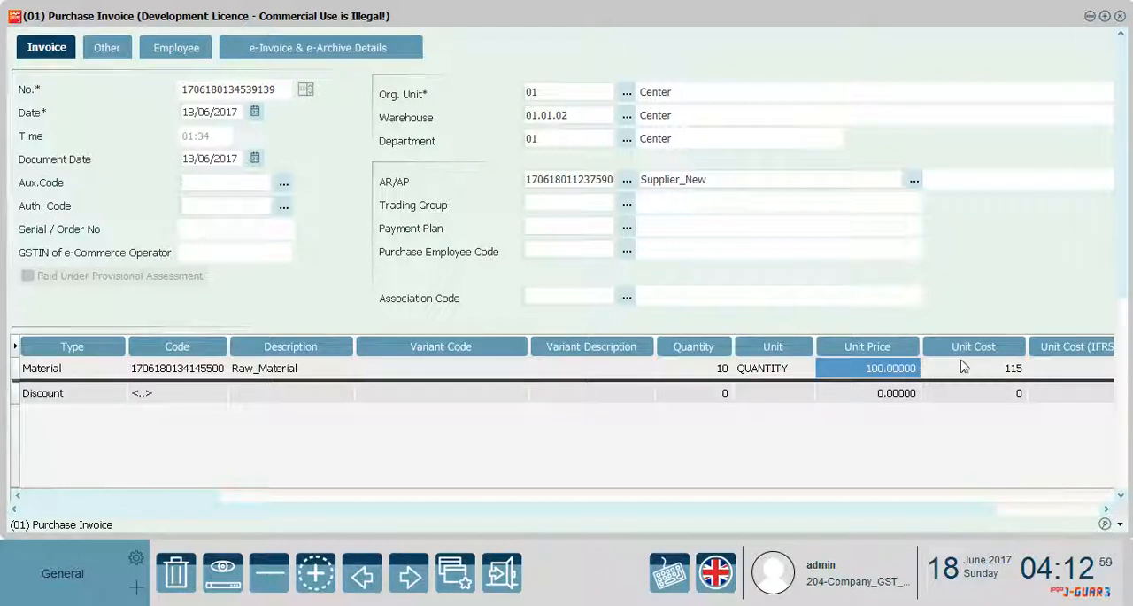
left_click(1006, 371)
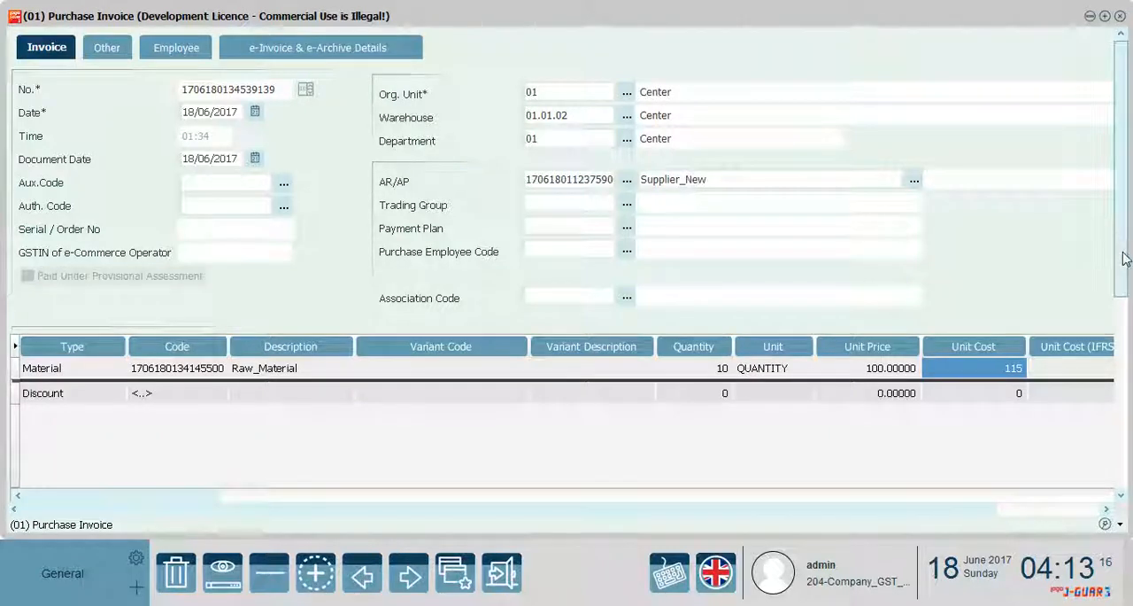
left_click_drag(1121, 252, 1126, 301)
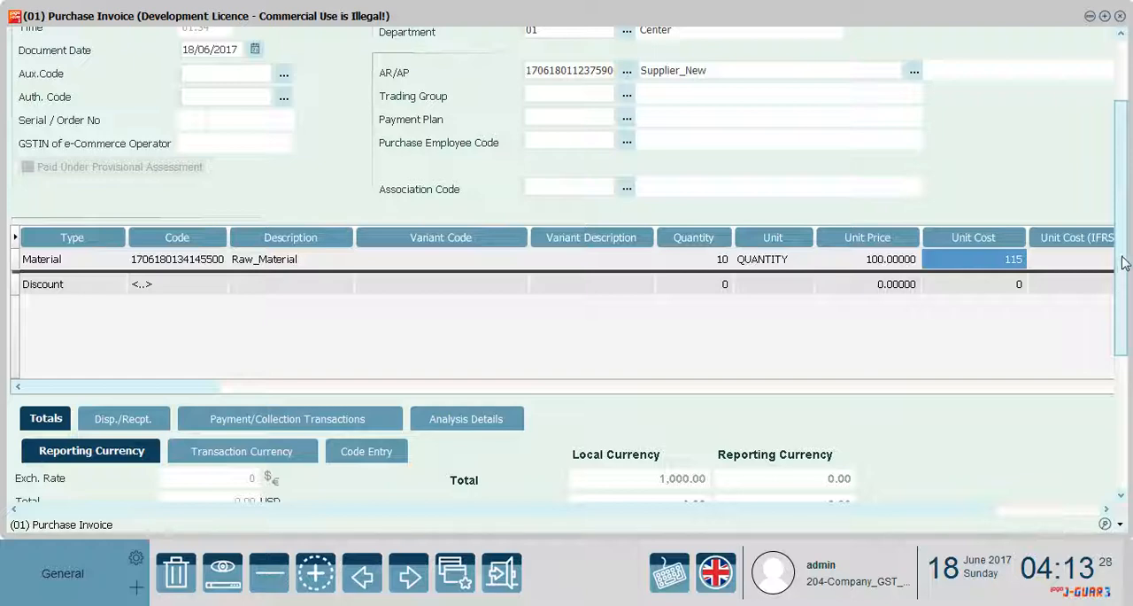
scroll(1118, 257, "down", 5)
scroll(1117, 257, "up", 7)
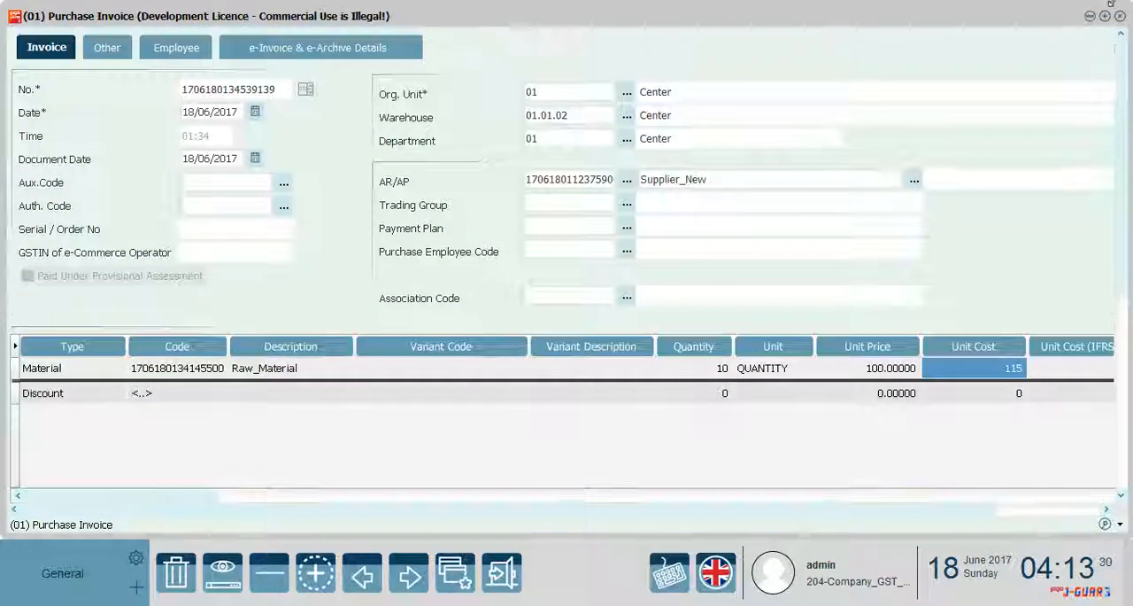
left_click(1121, 15)
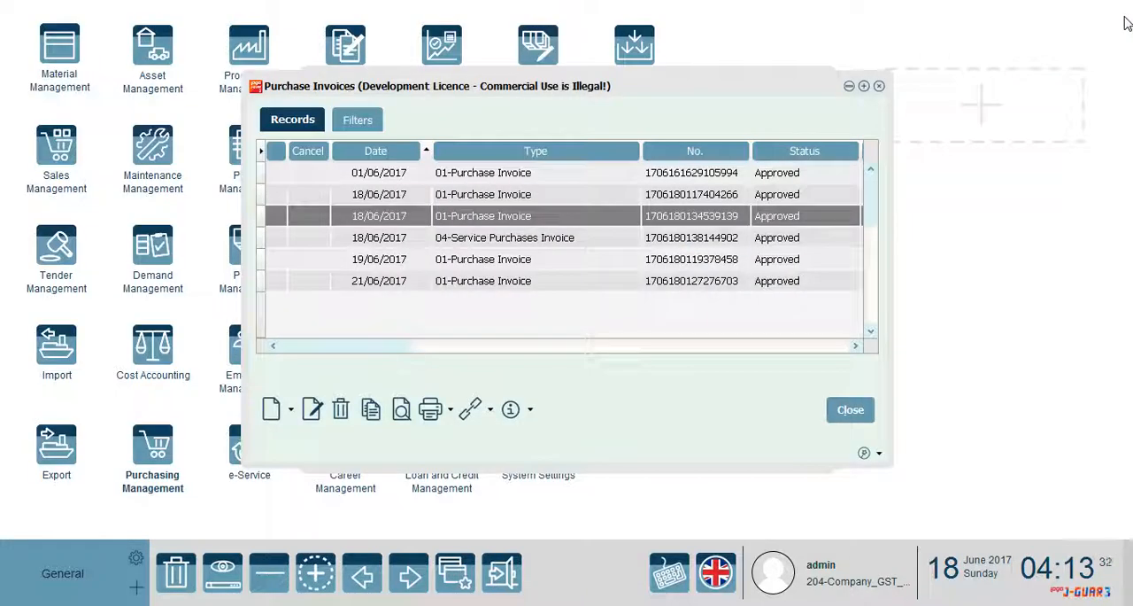